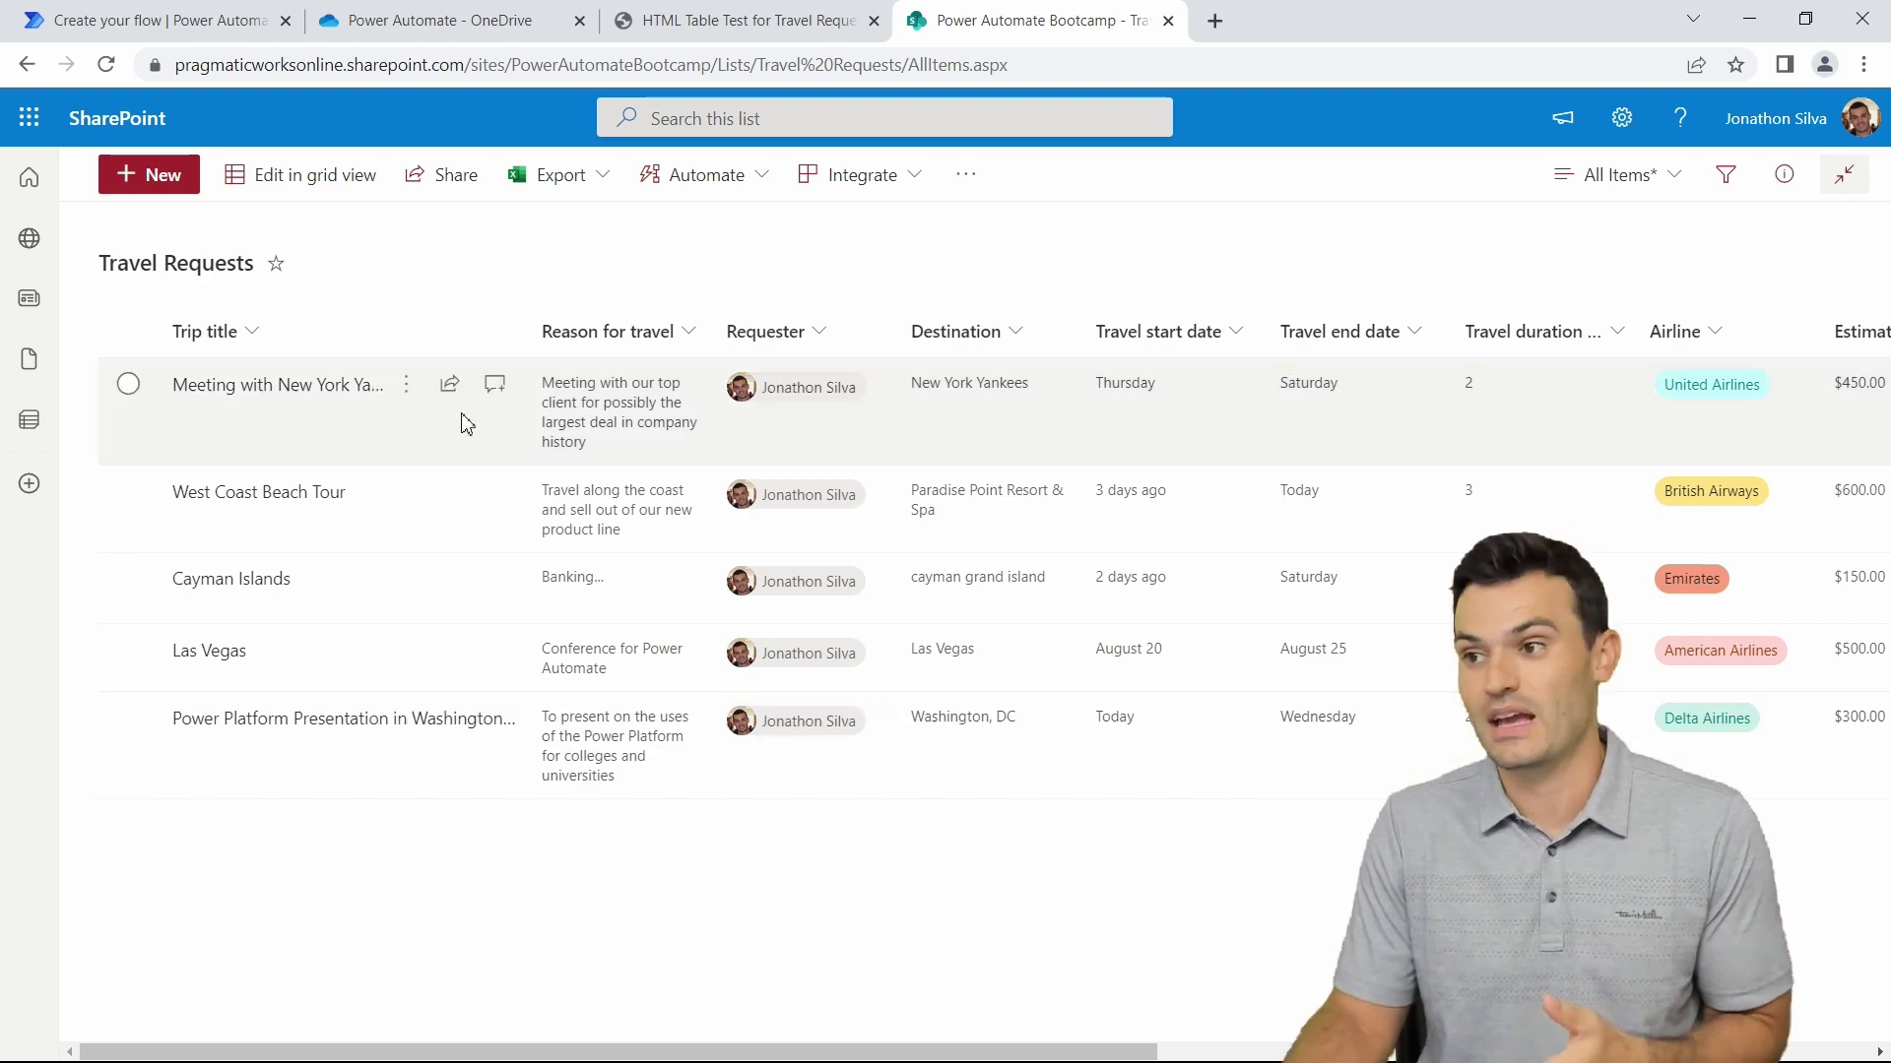
Switch to Power Automate and create an instant cloud flow named "SharePoint to PDF" with the "Manually trigger a flow" trigger
{"action": "left_click", "coordinate": [703, 36]}
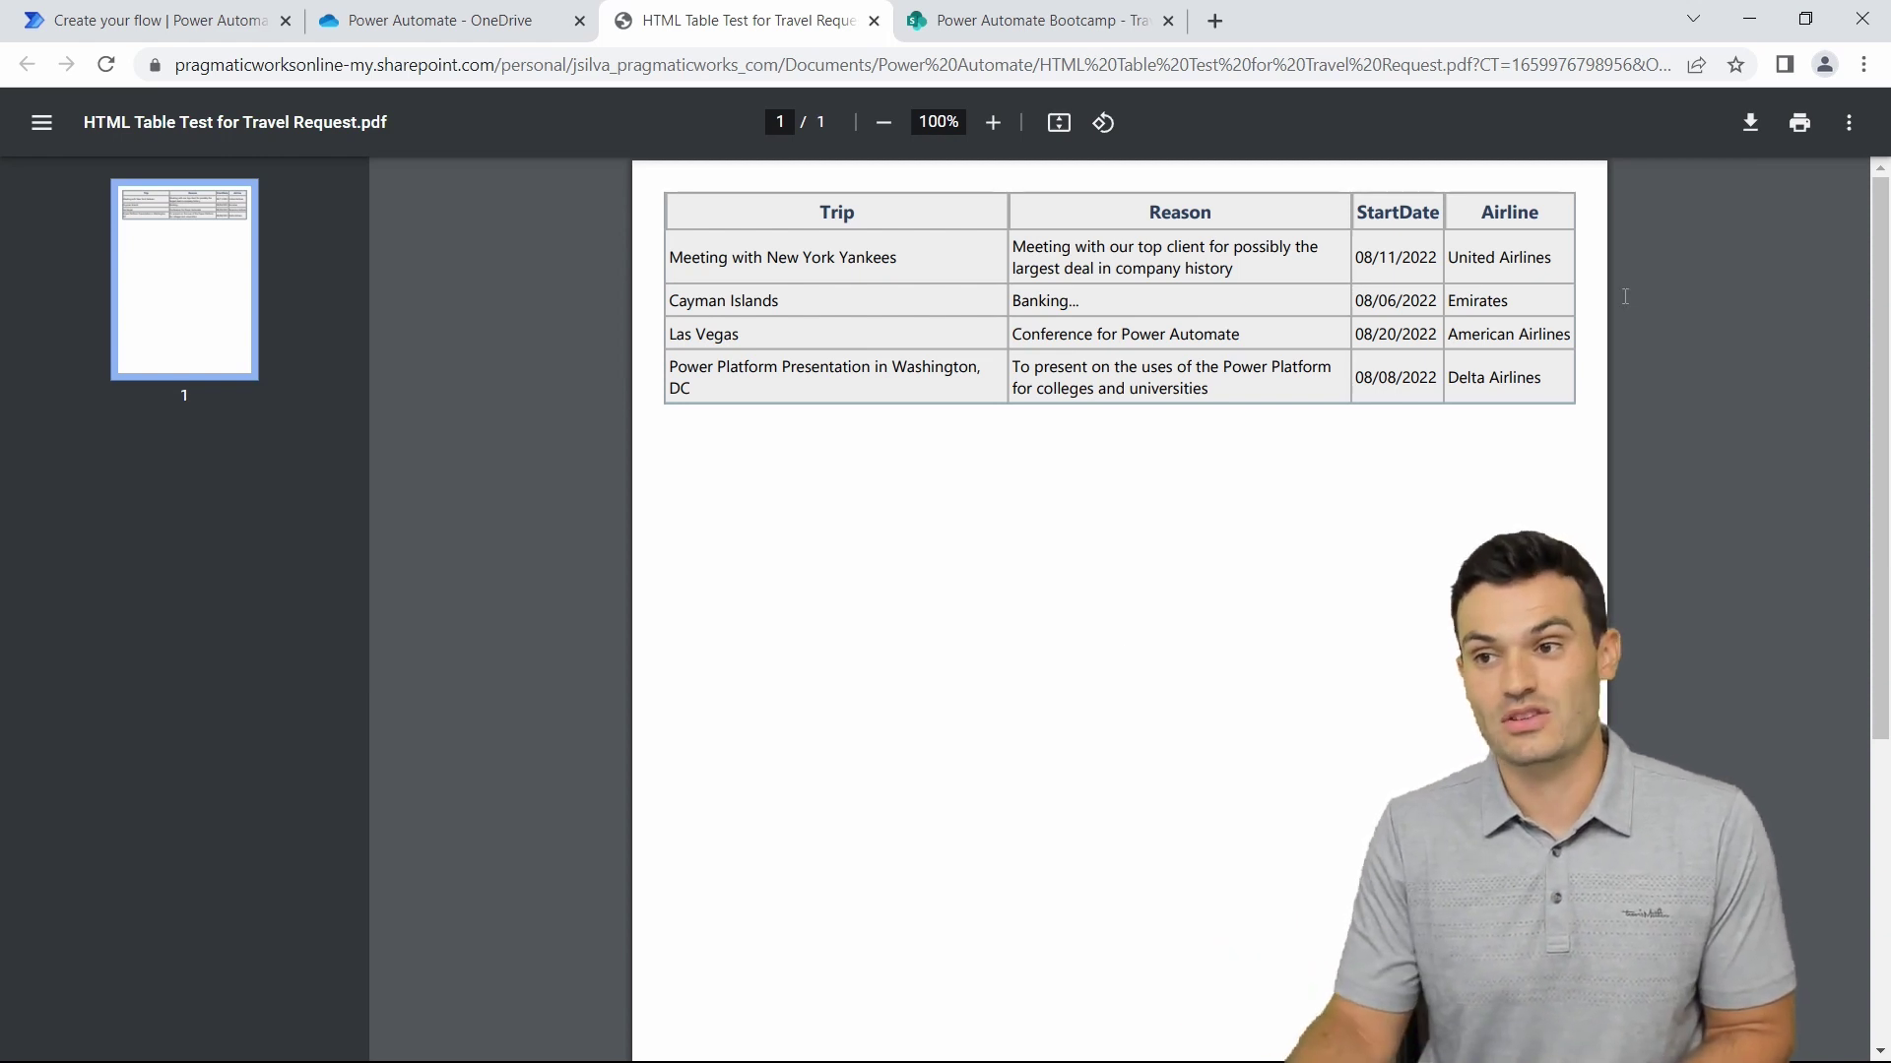
{"action": "left_click", "coordinate": [180, 20]}
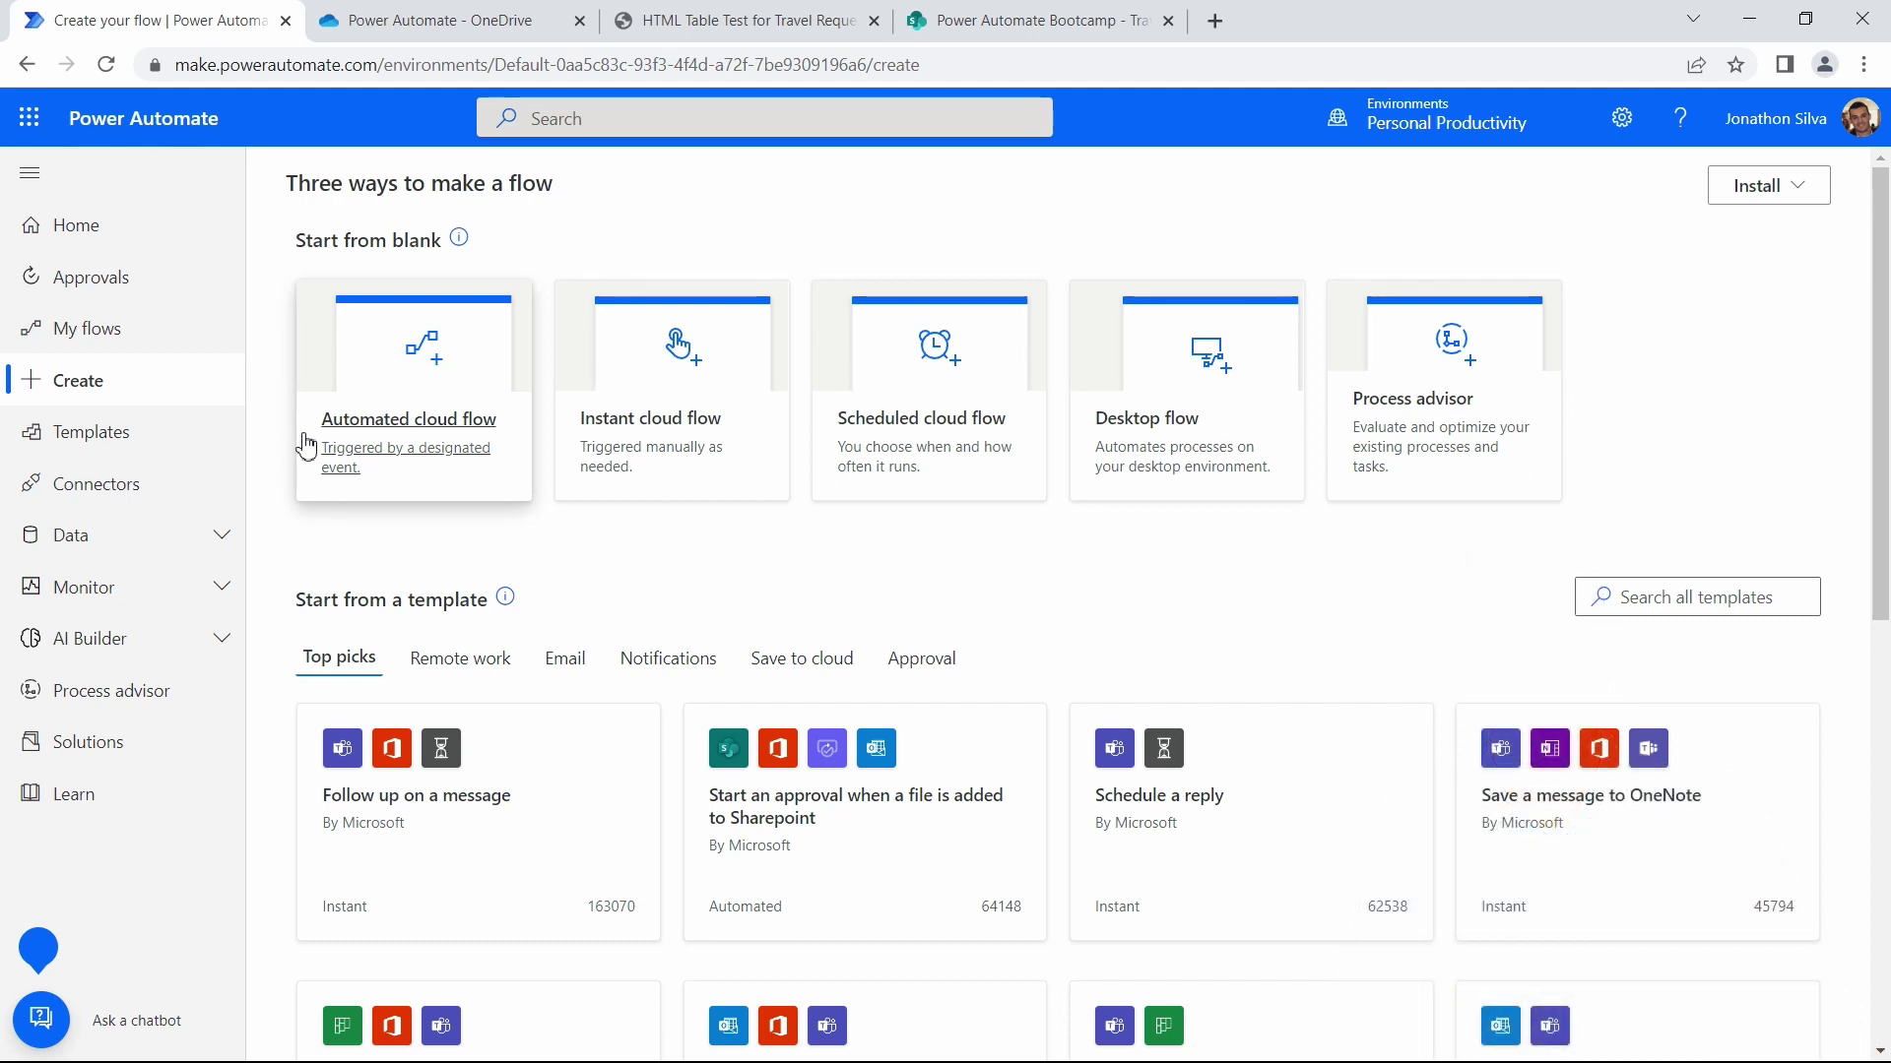
{"action": "left_click", "coordinate": [675, 436]}
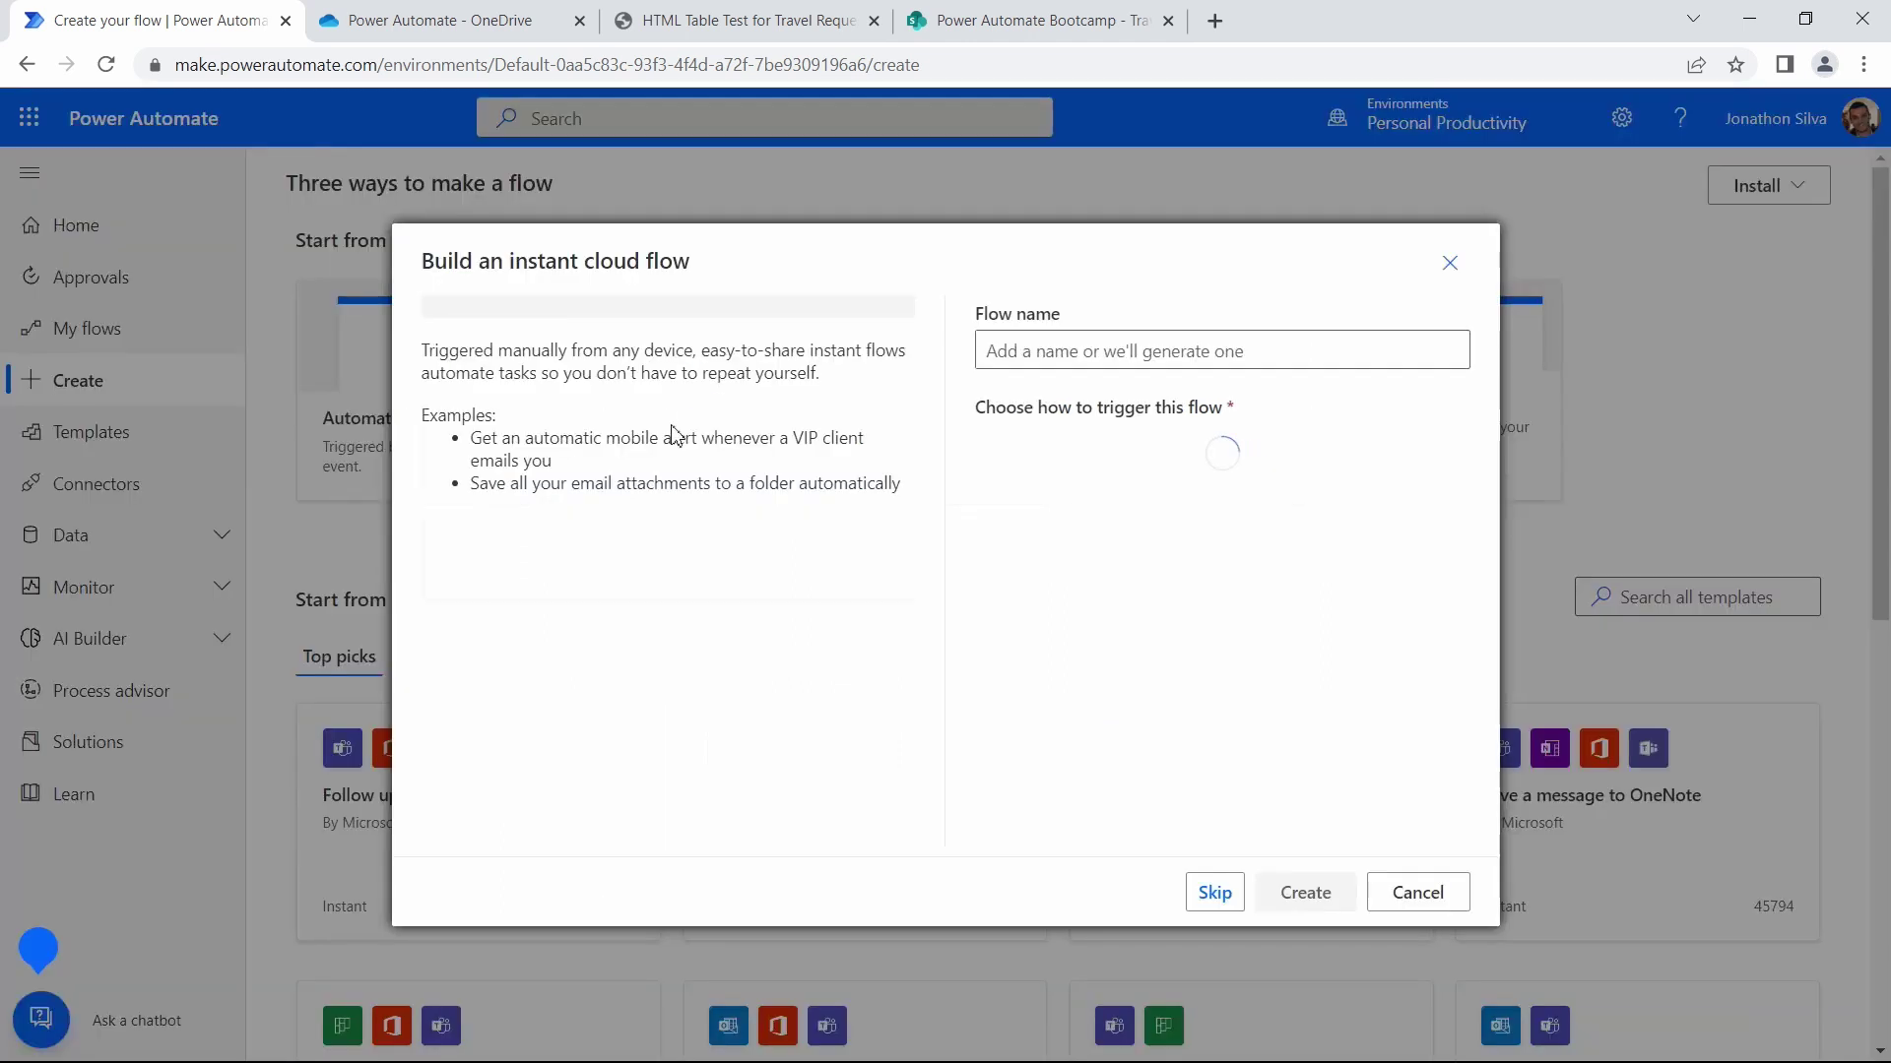
{"action": "left_click", "coordinate": [1253, 354]}
{"action": "type", "text": "Sh"}
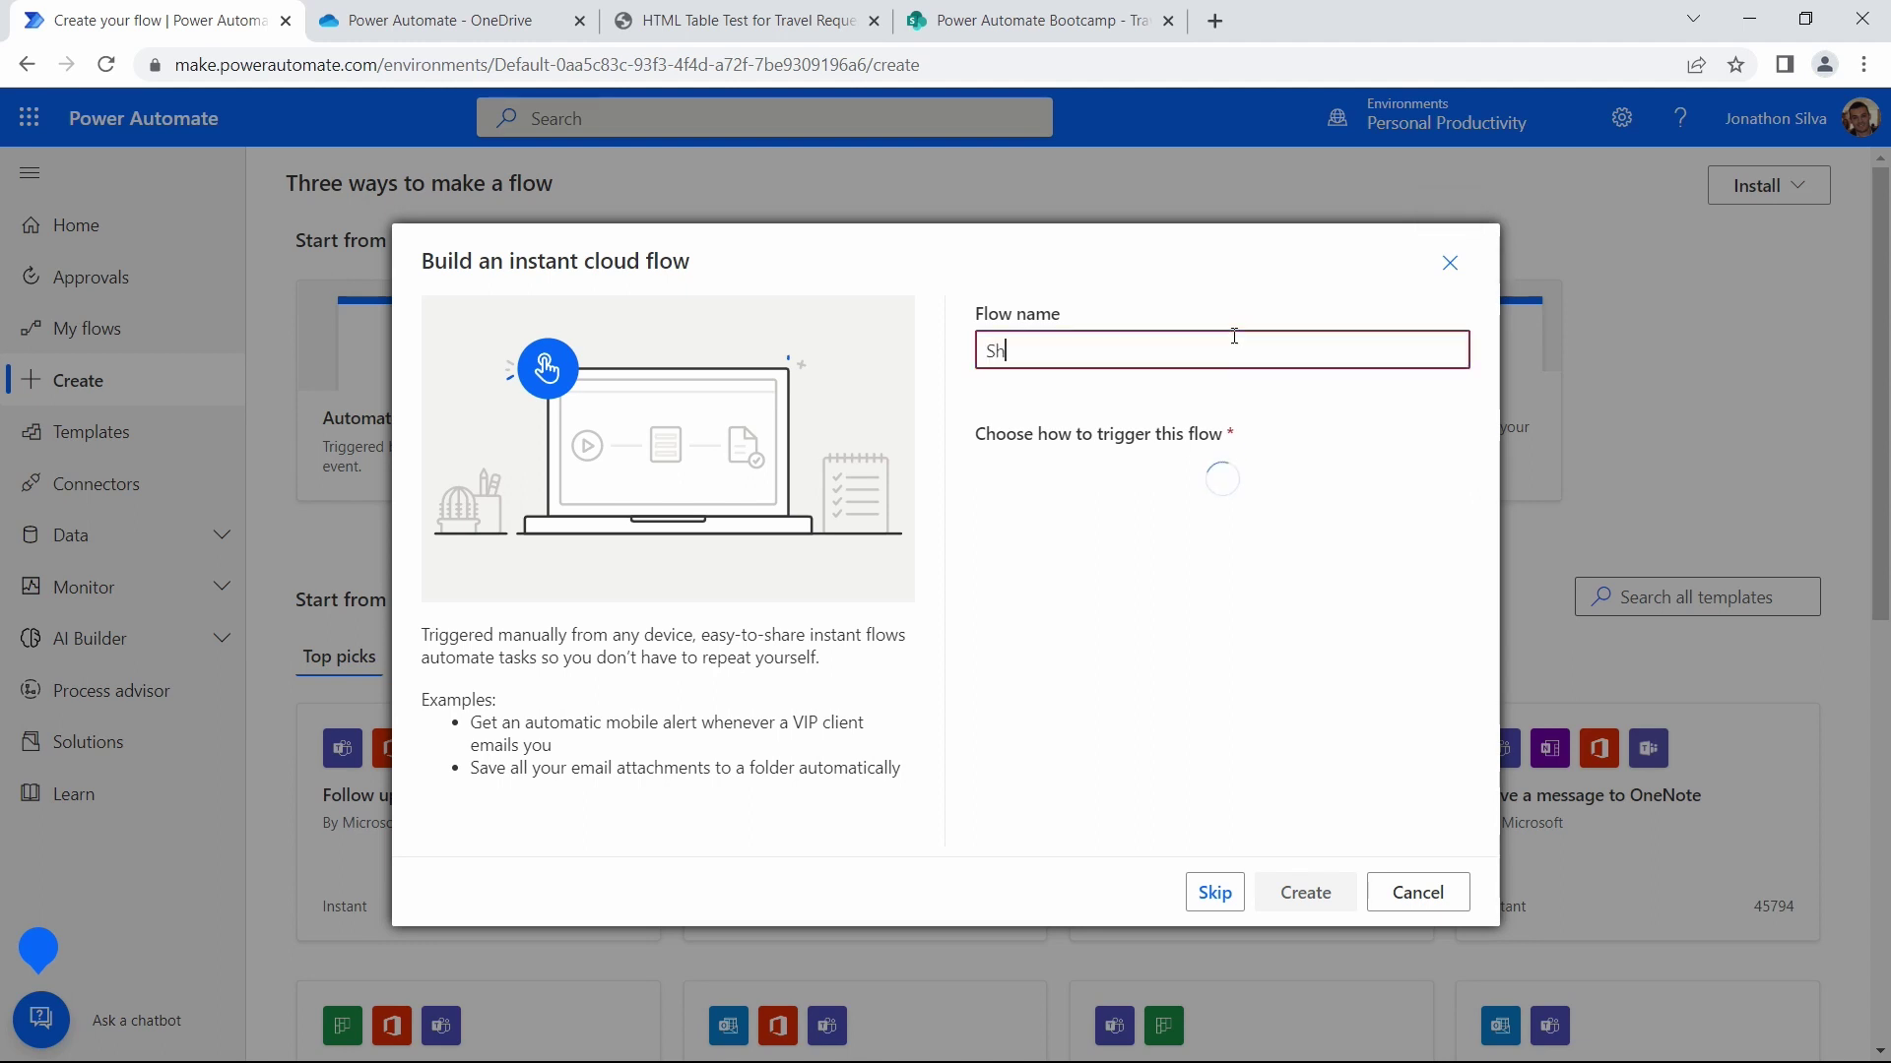
{"action": "type", "text": "arePoint "}
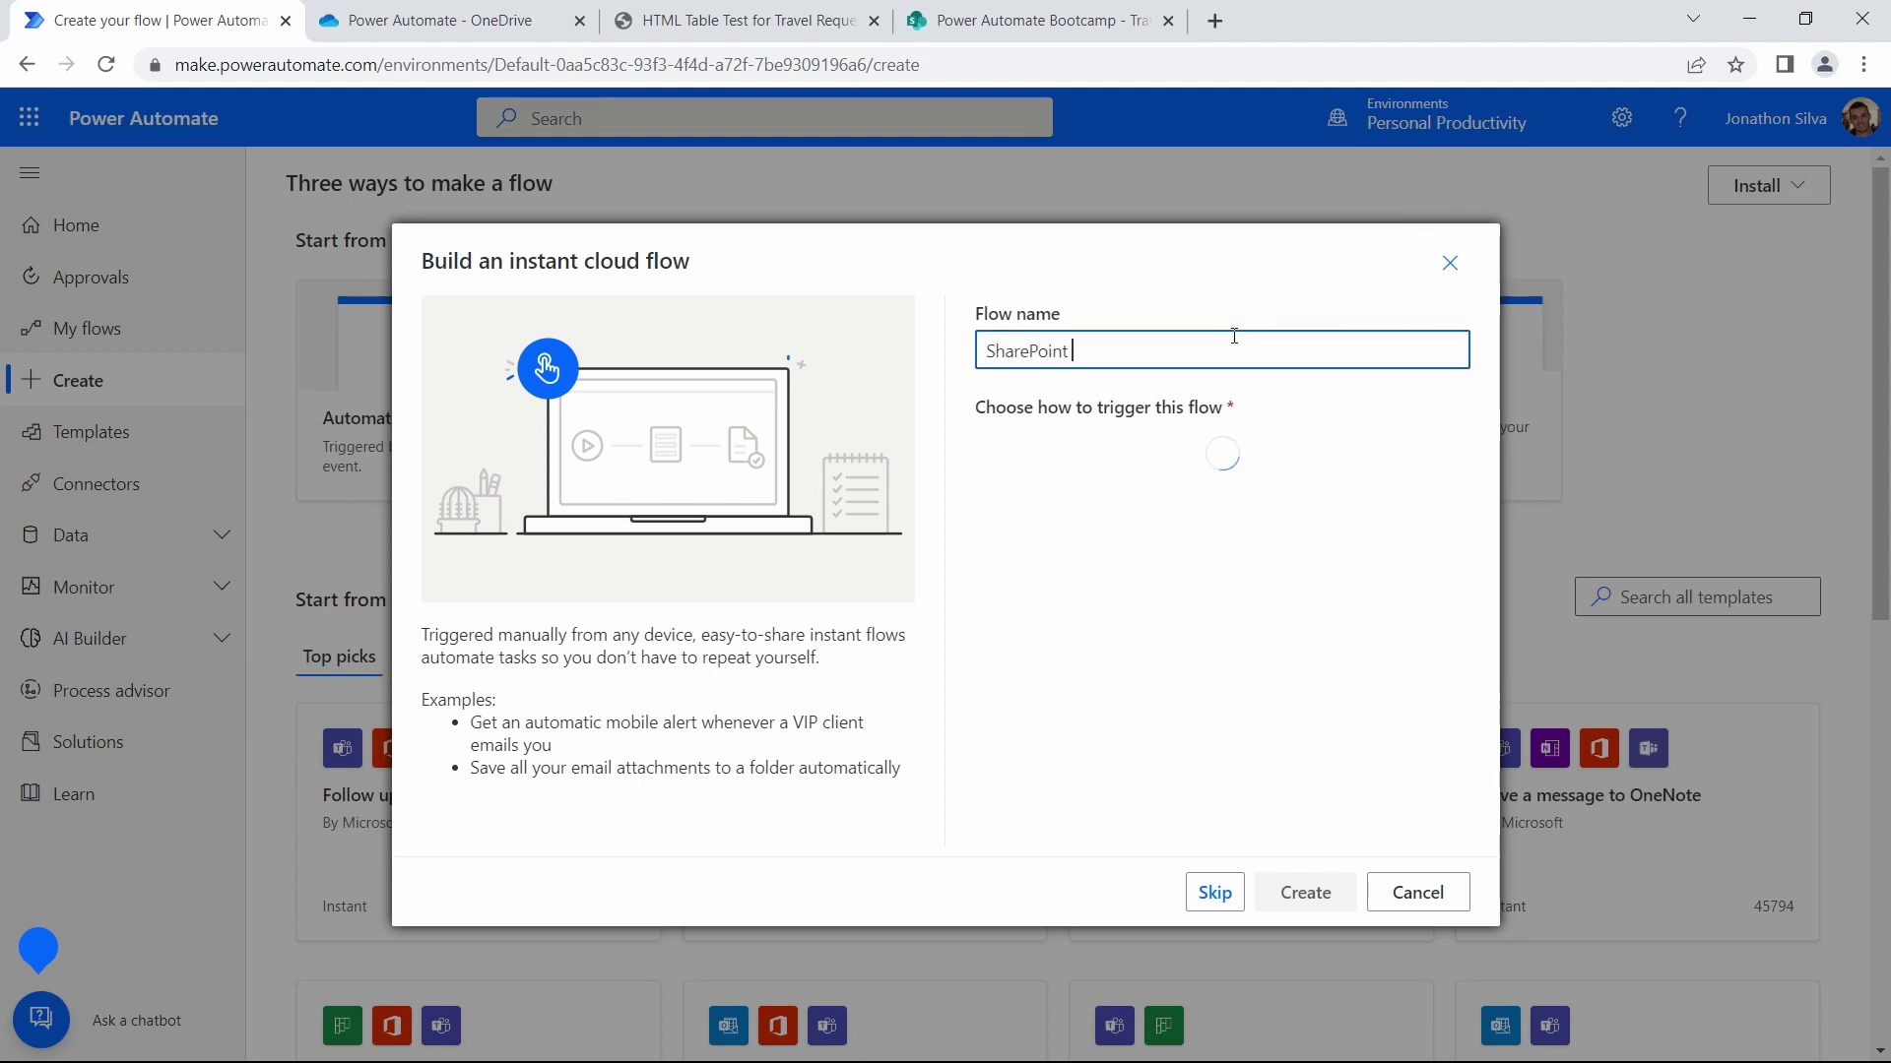
{"action": "type", "text": "to PDF"}
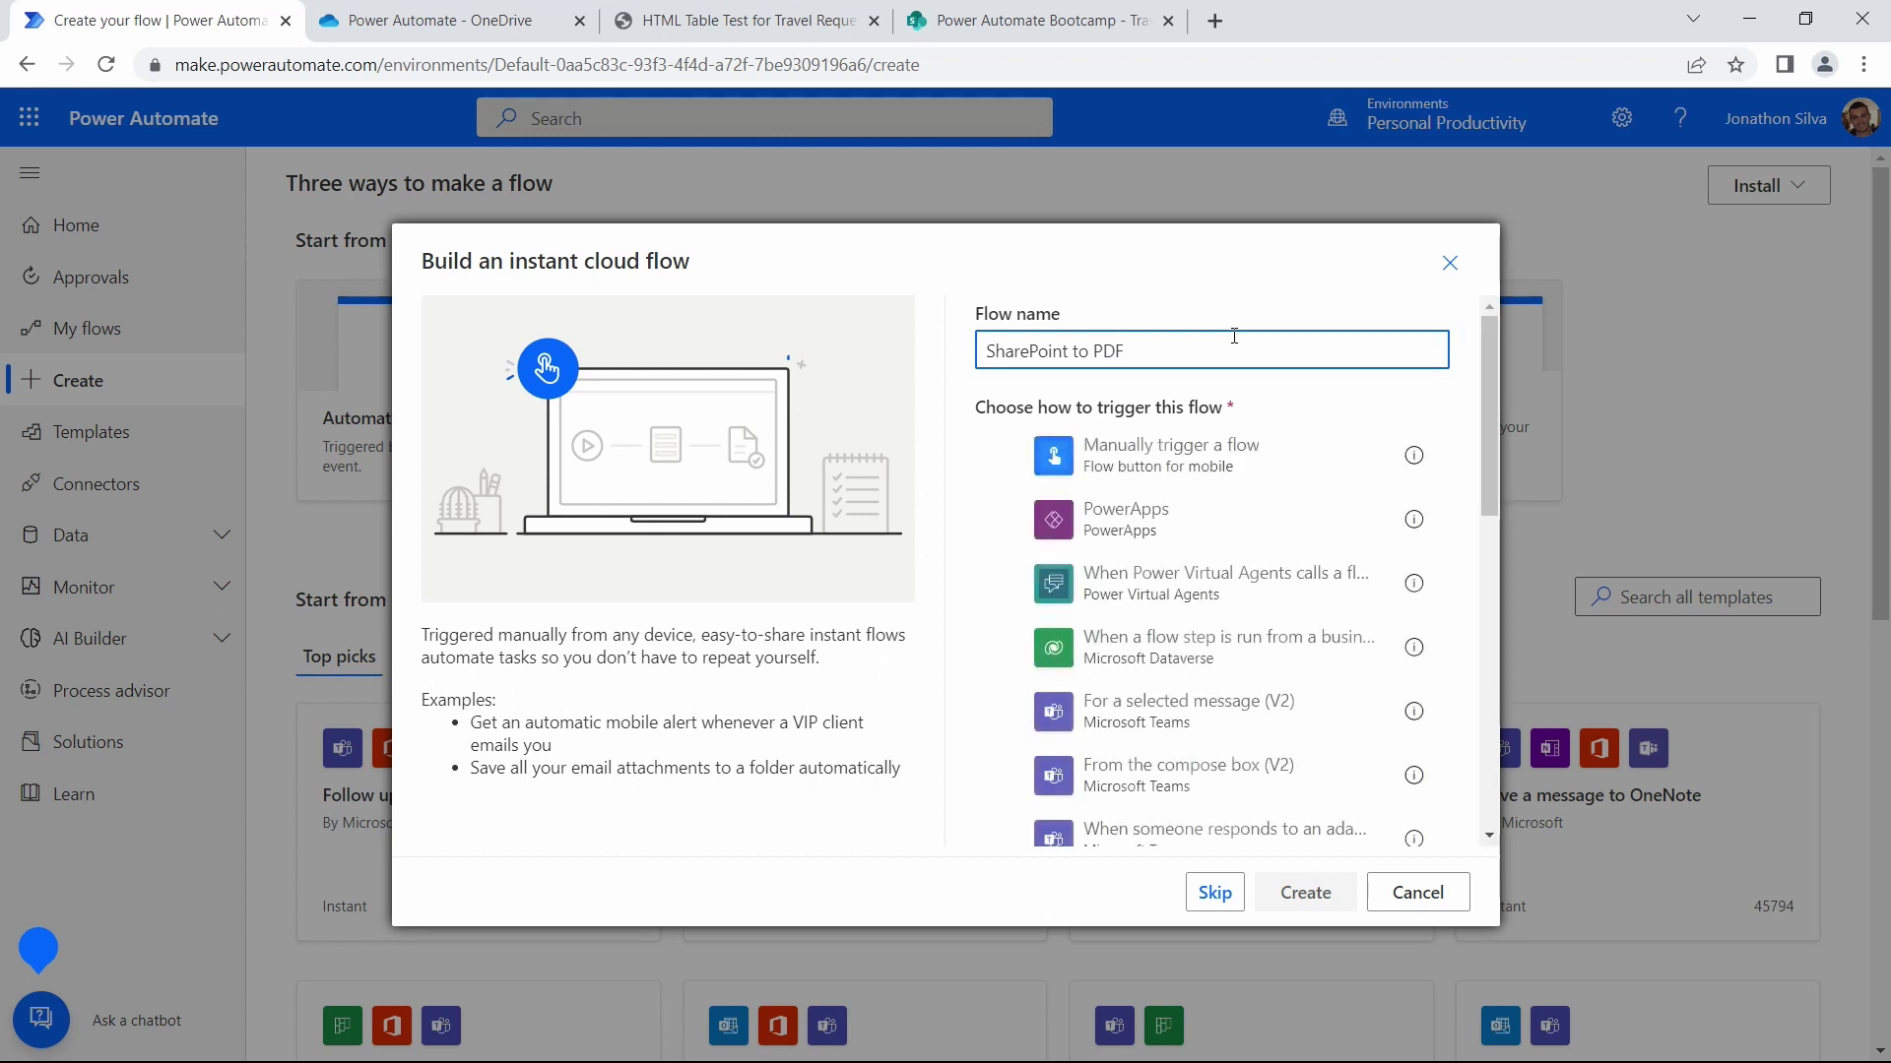
{"action": "left_click", "coordinate": [1005, 457]}
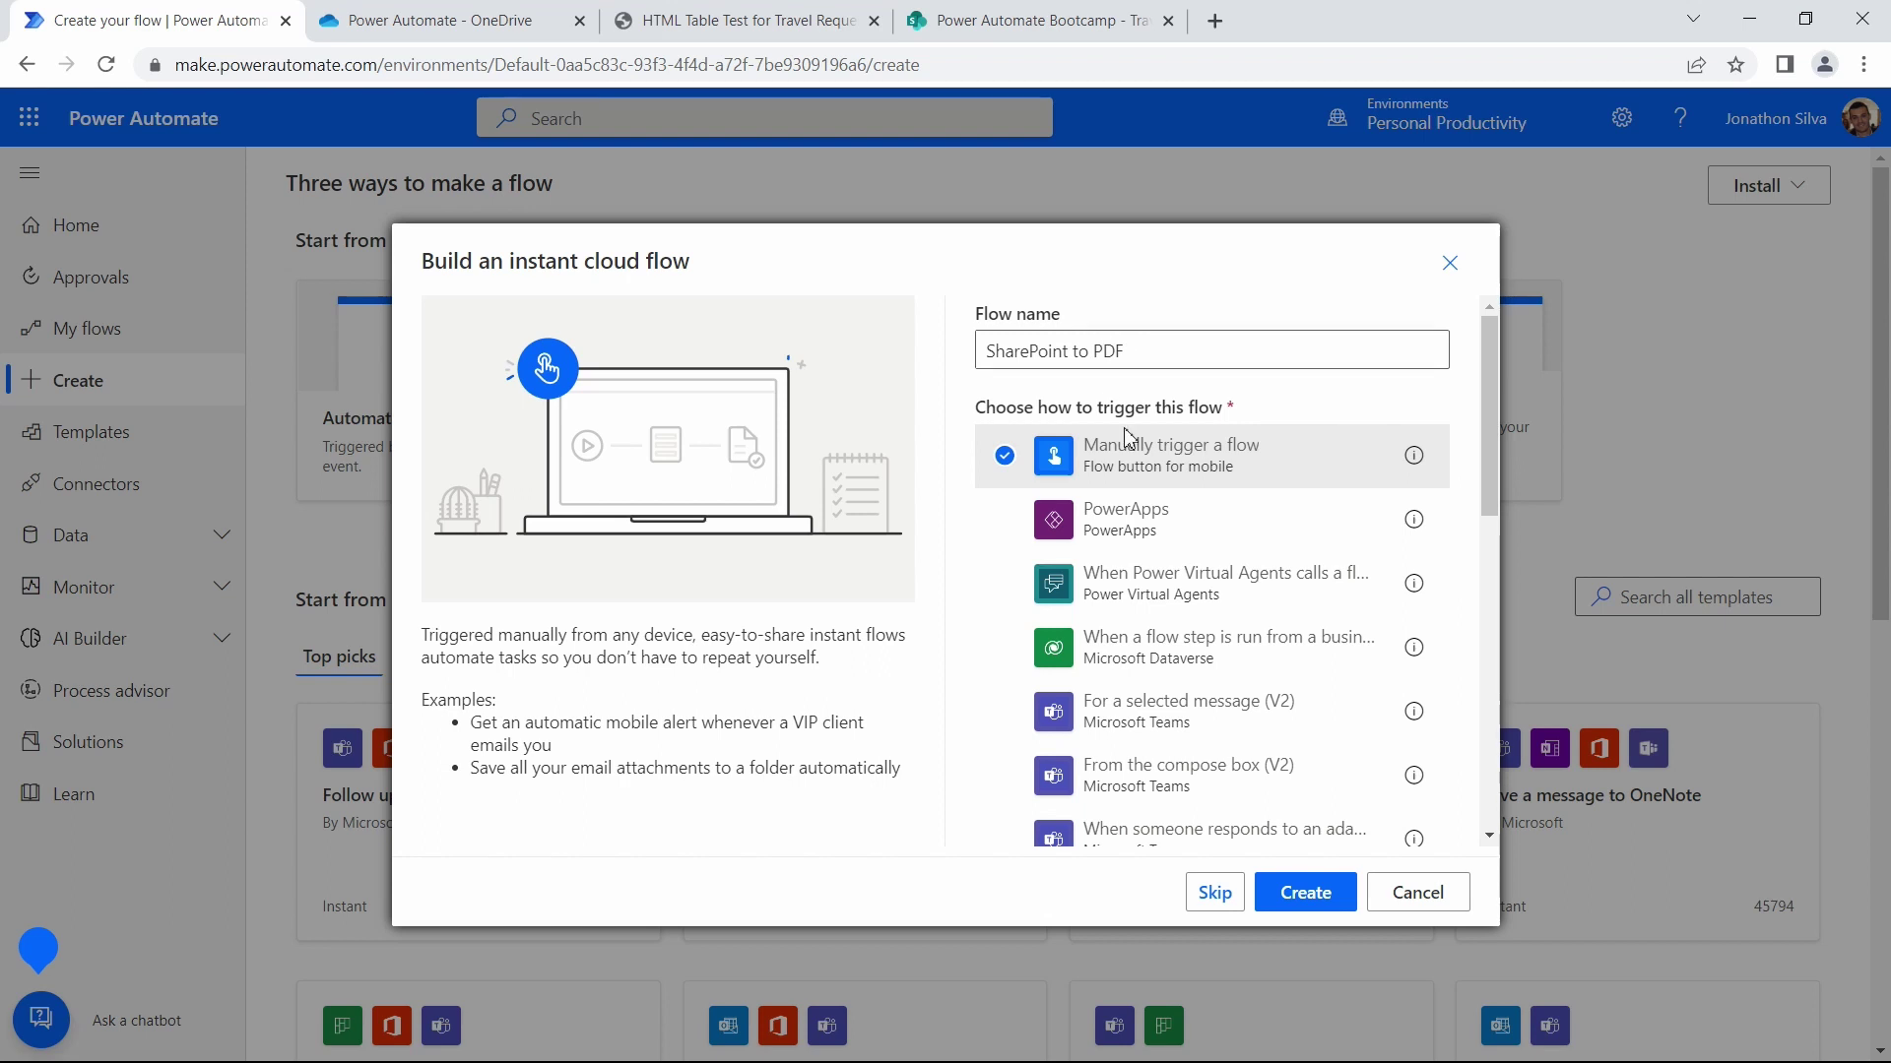
{"action": "left_click", "coordinate": [1307, 894]}
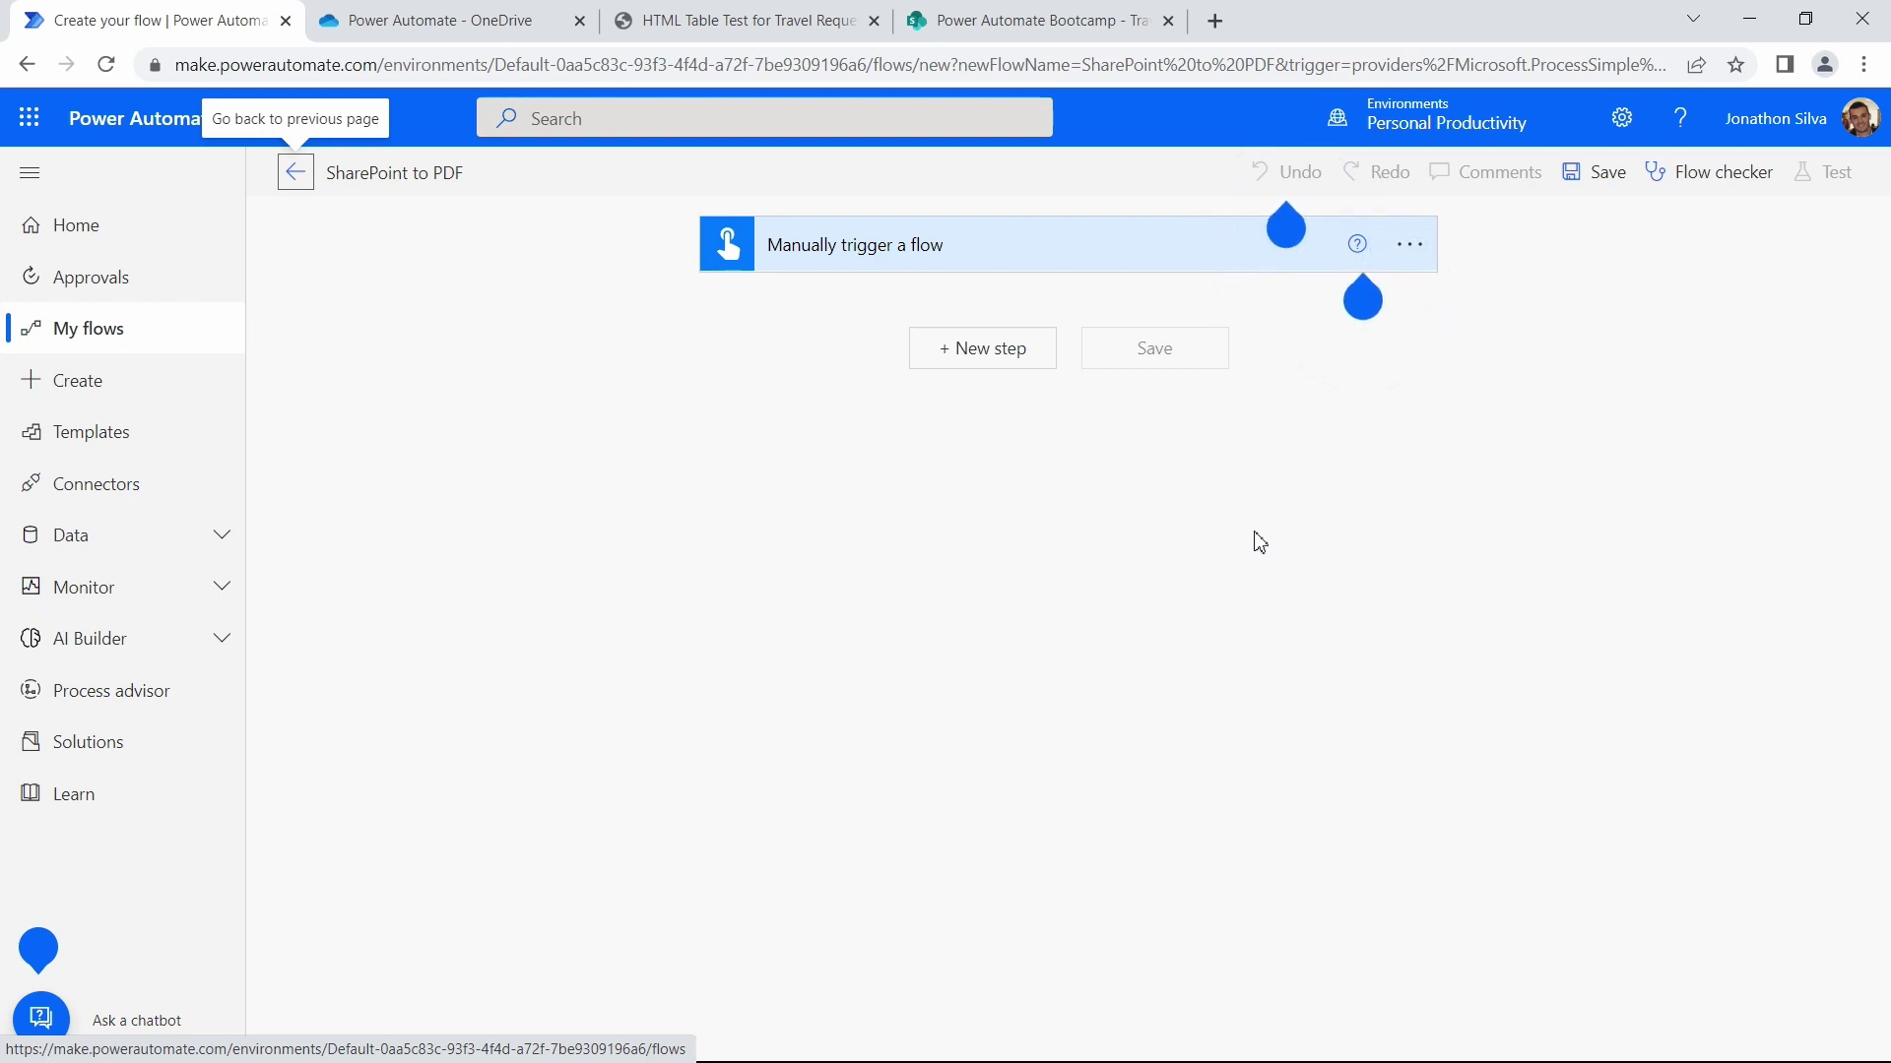
Add the SharePoint "Get items" action below the manual trigger
{"action": "left_click", "coordinate": [975, 354]}
{"action": "type", "text": "g"}
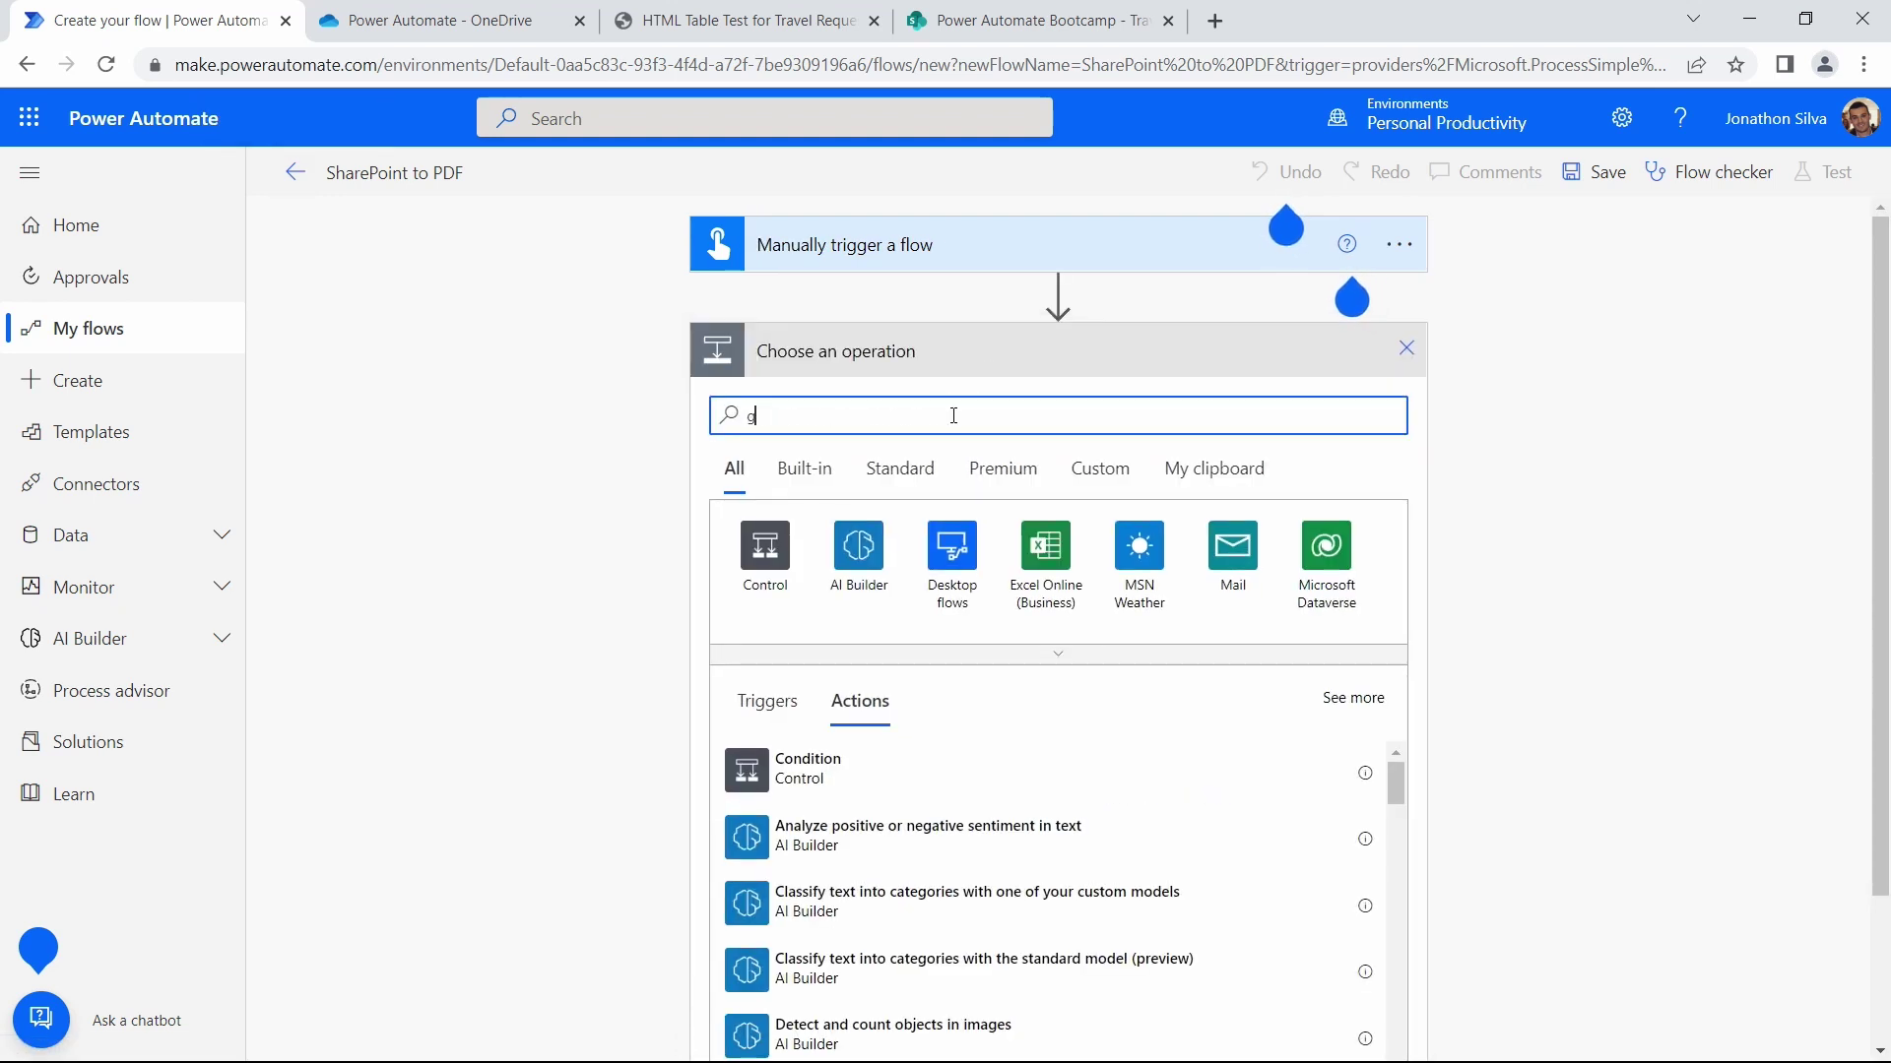
{"action": "type", "text": "et items"}
{"action": "scroll", "coordinate": [638, 497], "scroll_direction": "down", "scroll_amount": 1}
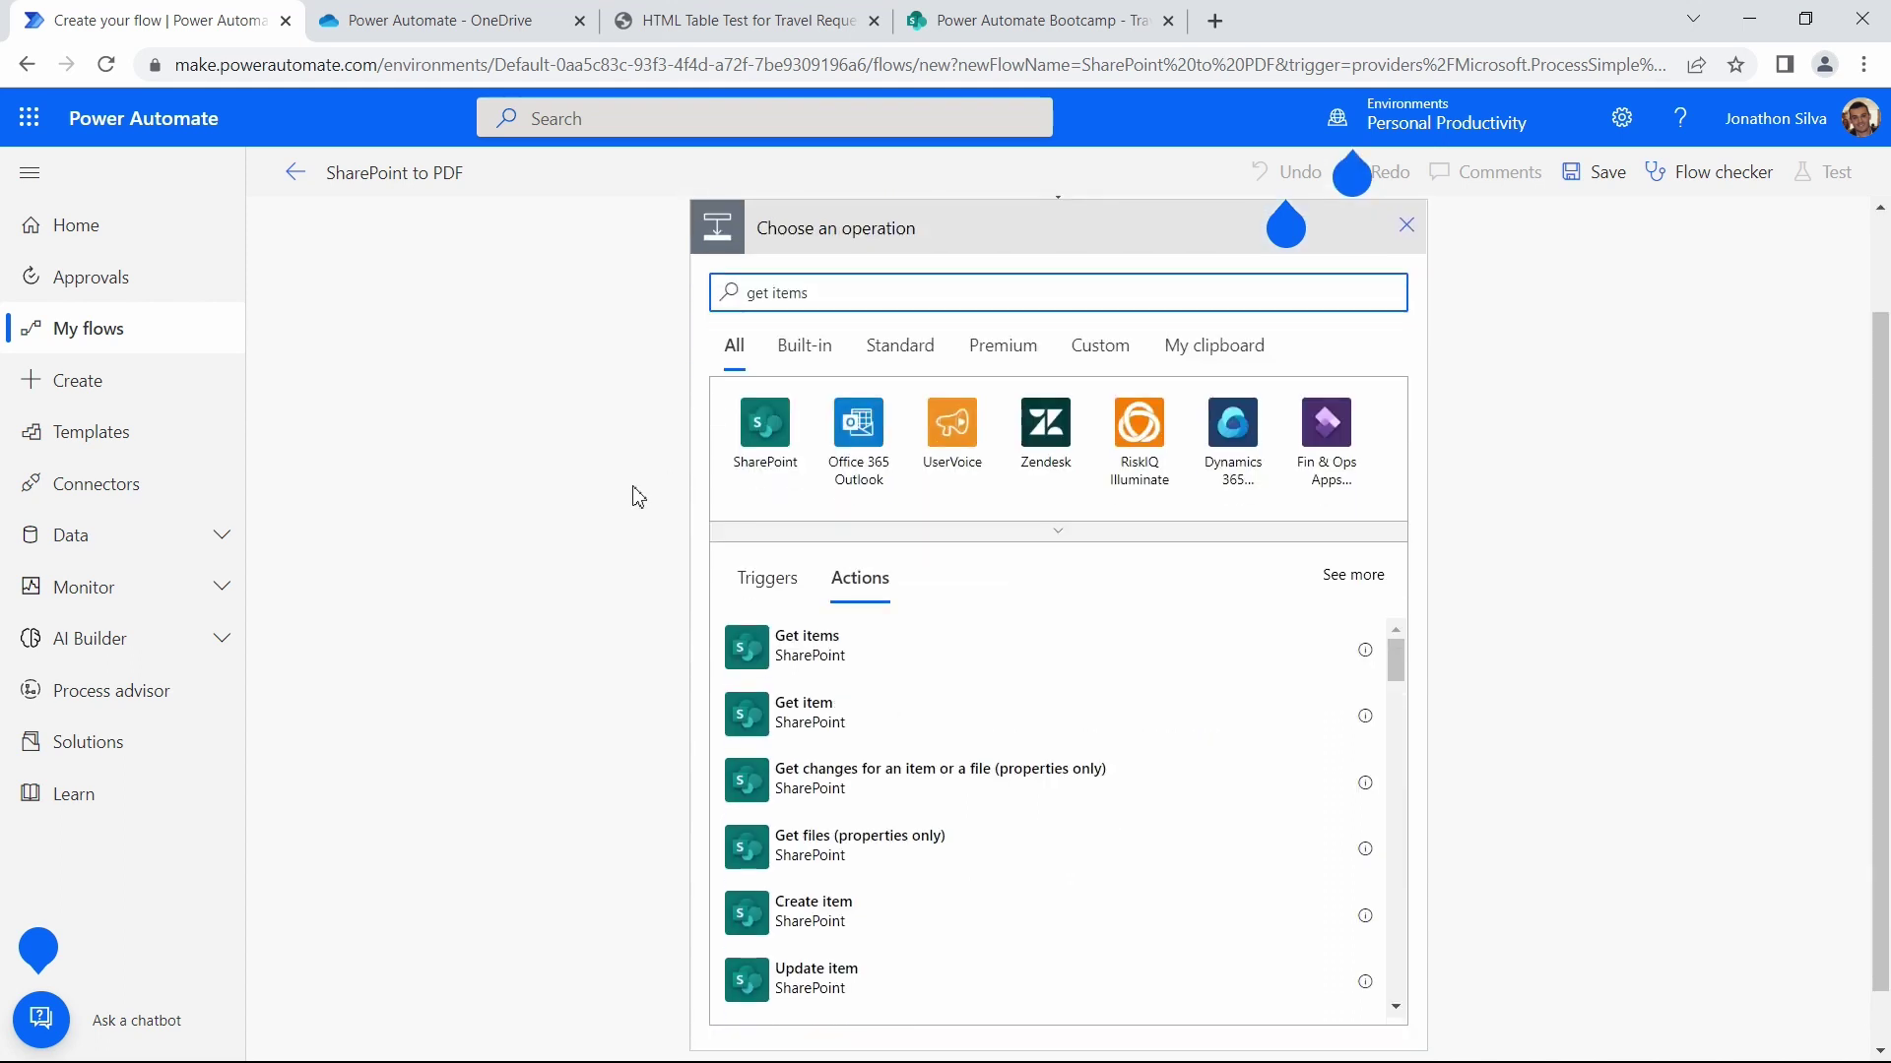
{"action": "scroll", "coordinate": [638, 497], "scroll_direction": "down", "scroll_amount": 1}
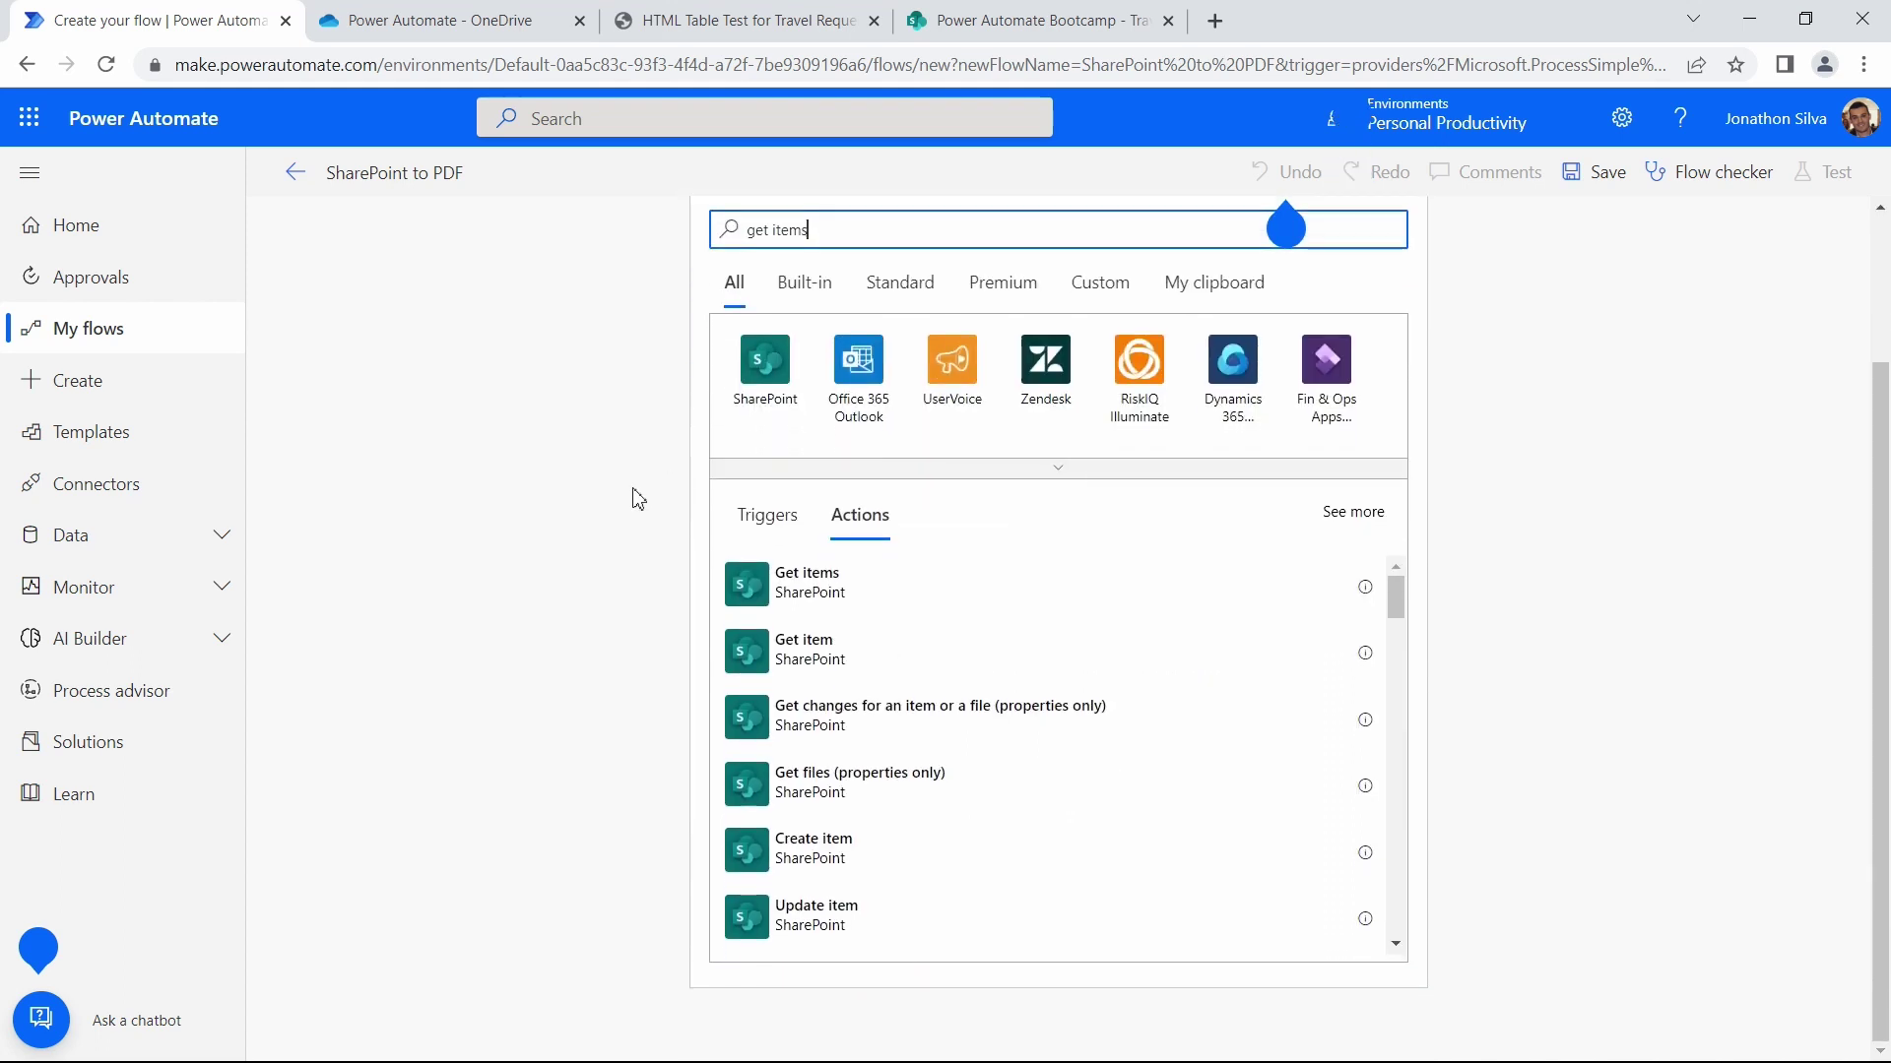
{"action": "left_click", "coordinate": [904, 589]}
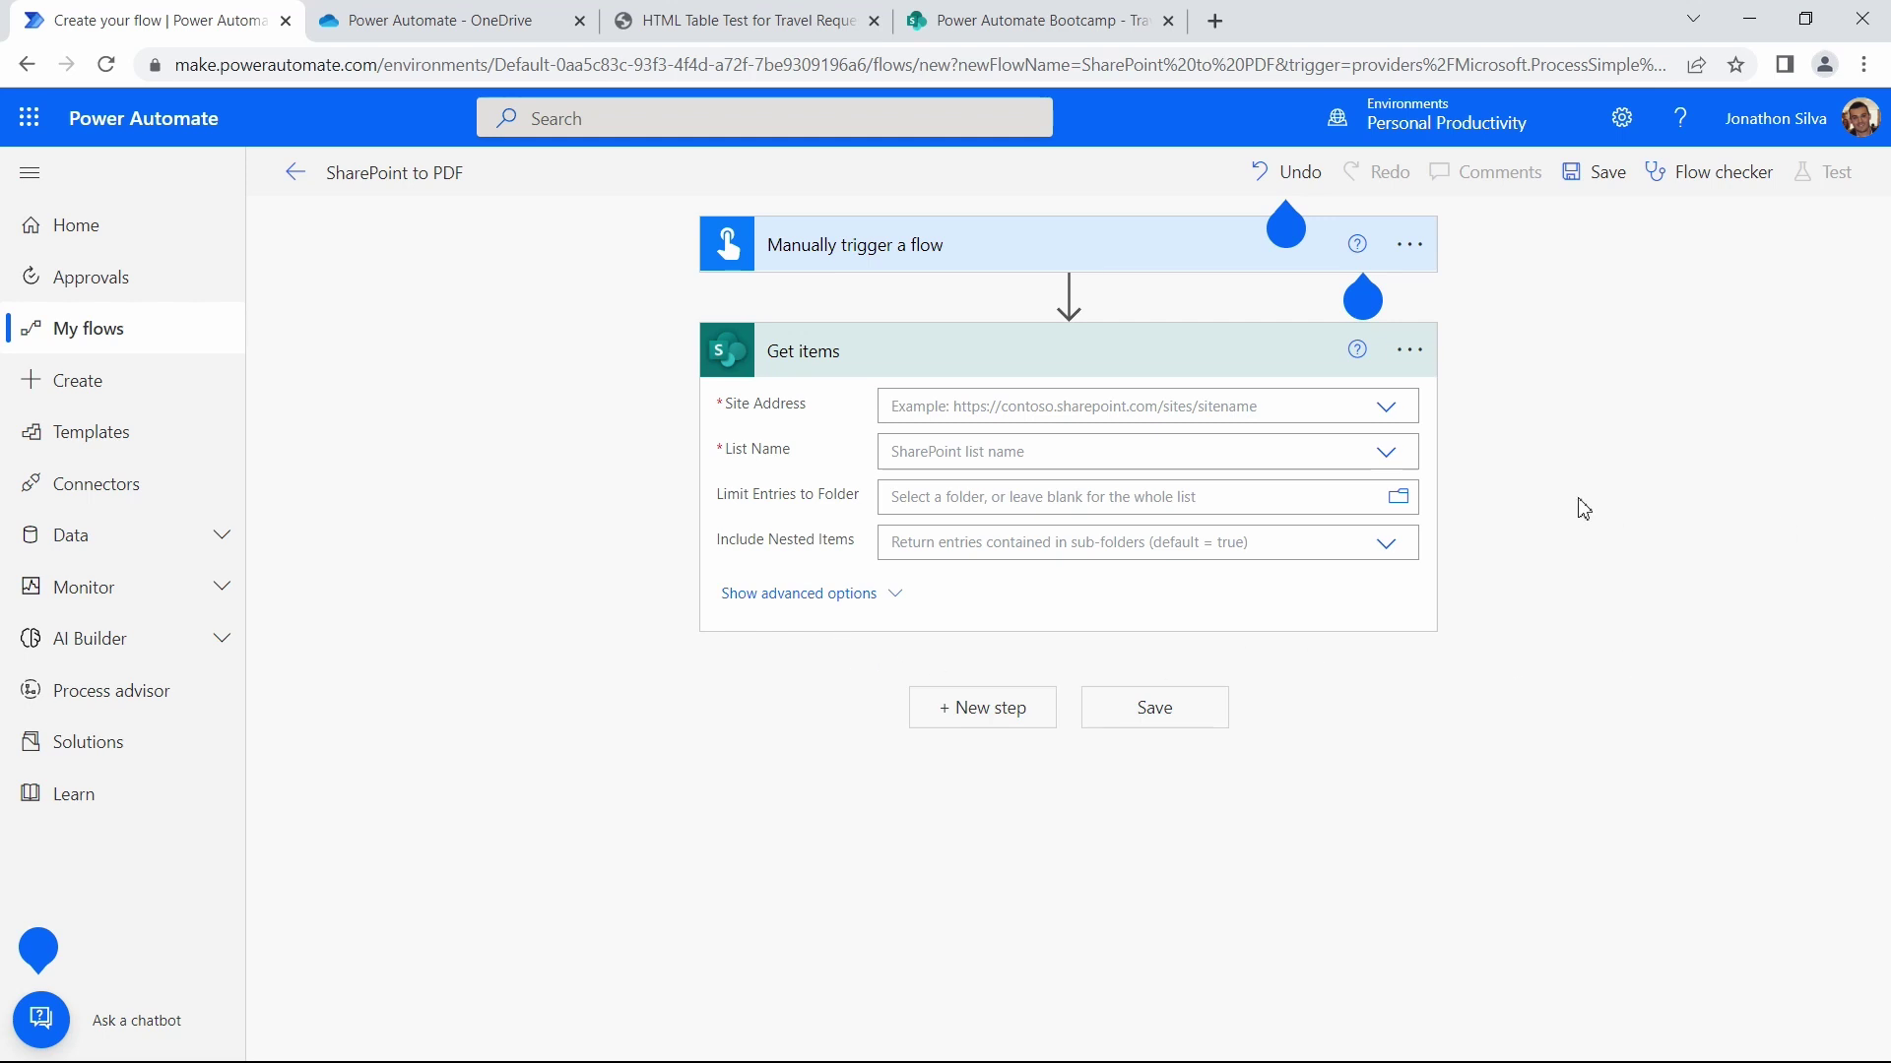
Point the Get items action at the Power Automate Bootcamp site and its Travel Requests list
{"action": "left_click", "coordinate": [1388, 408]}
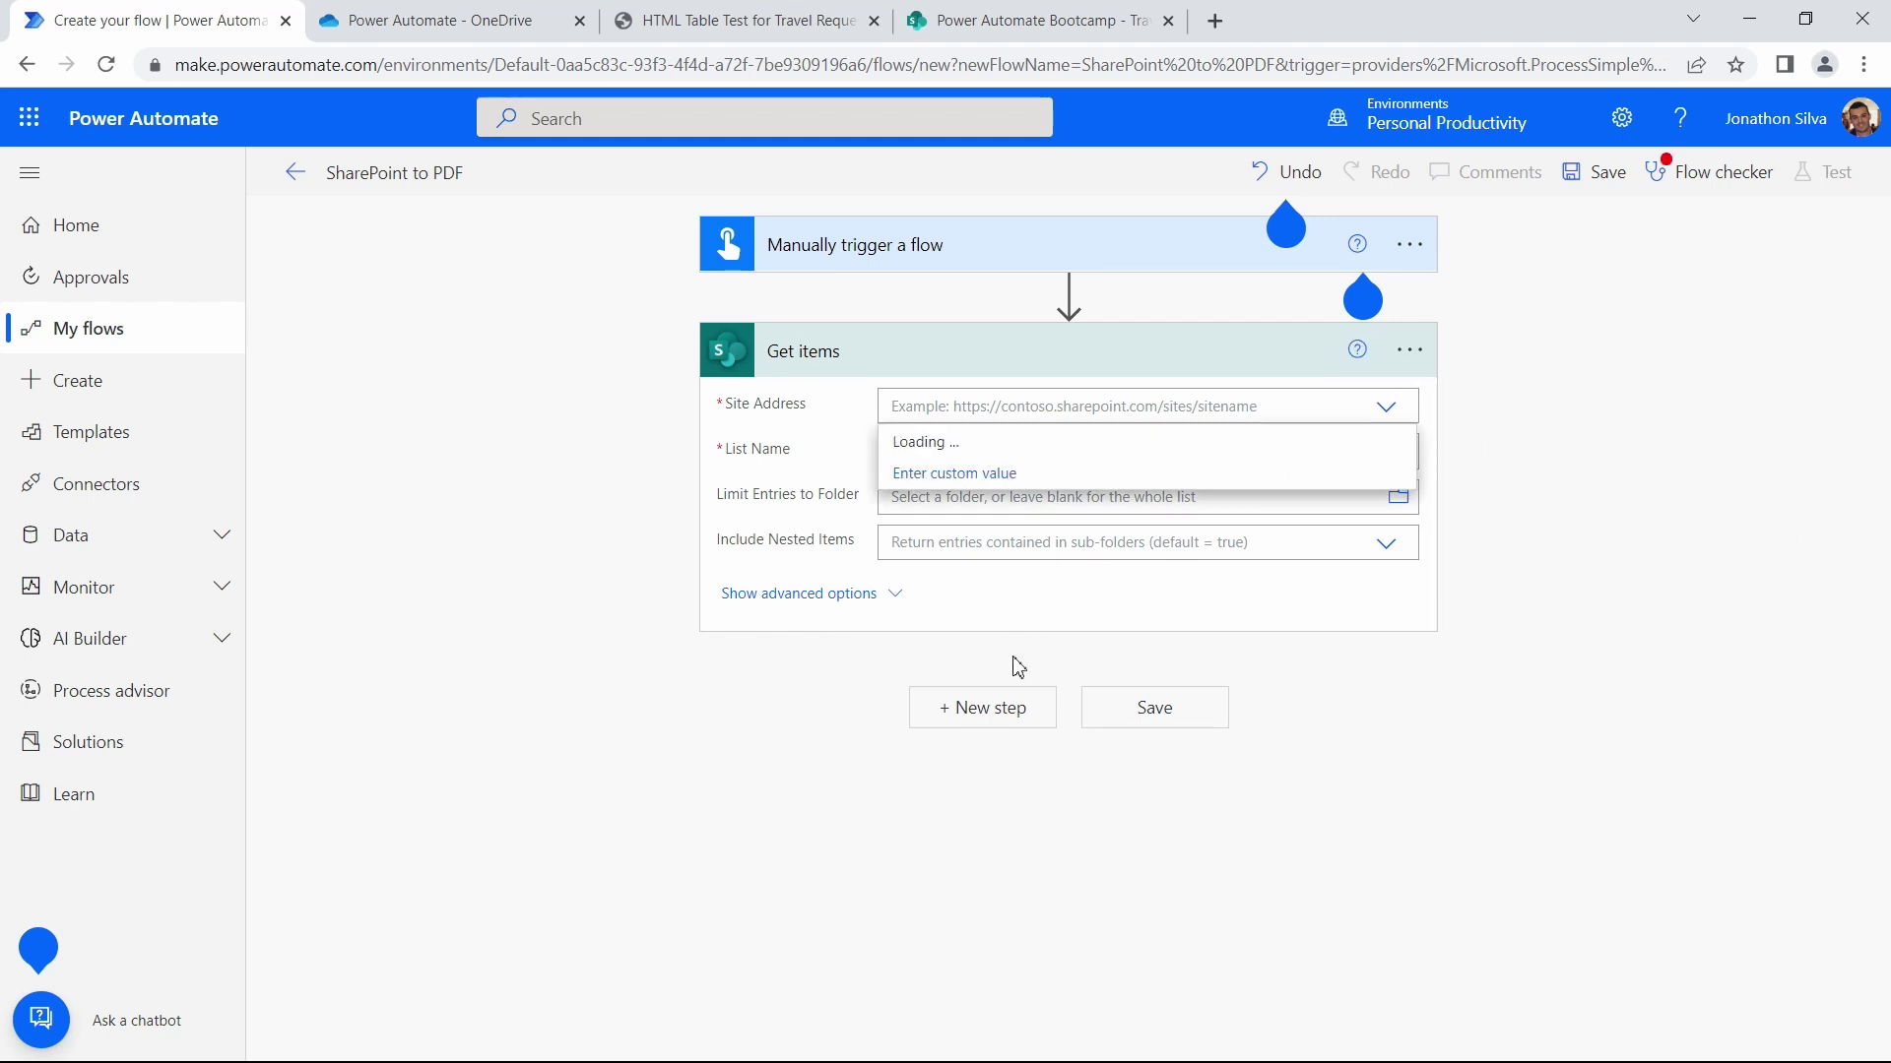
{"action": "scroll", "coordinate": [1027, 597], "scroll_direction": "down", "scroll_amount": 2}
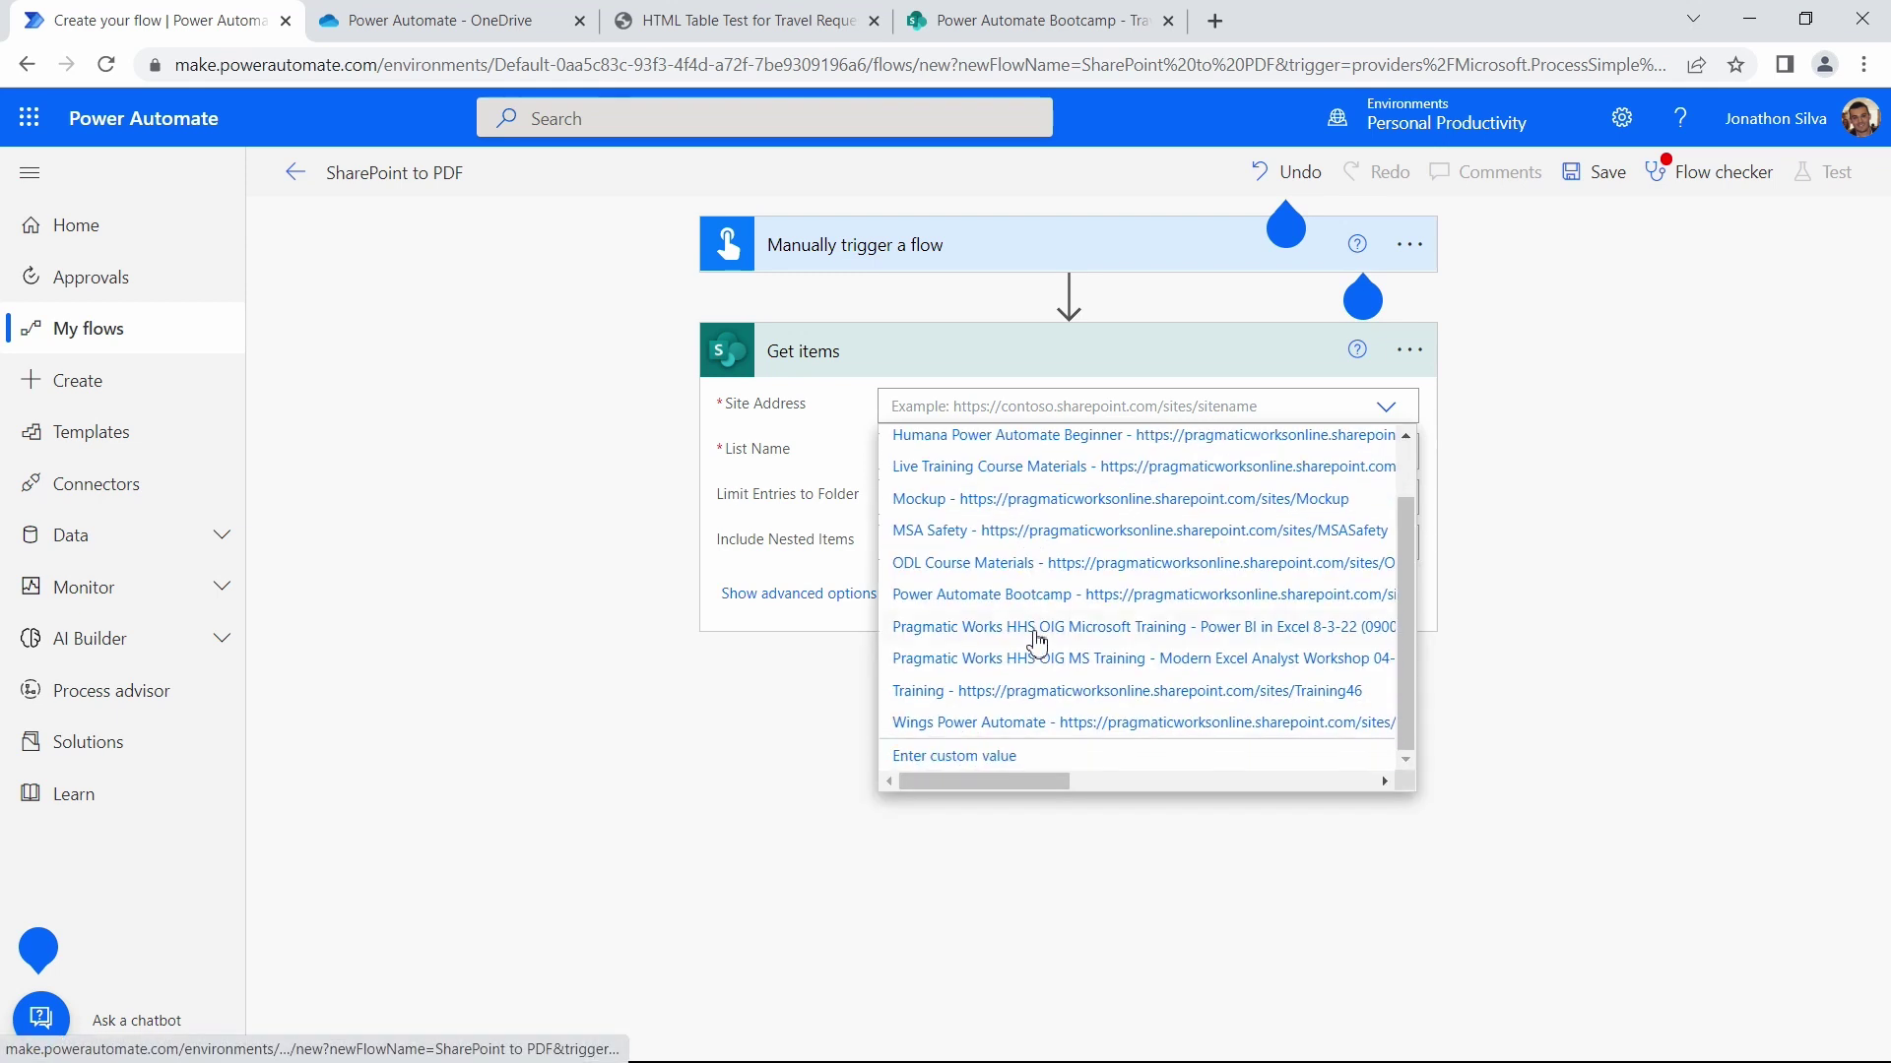
{"action": "left_click", "coordinate": [1054, 599]}
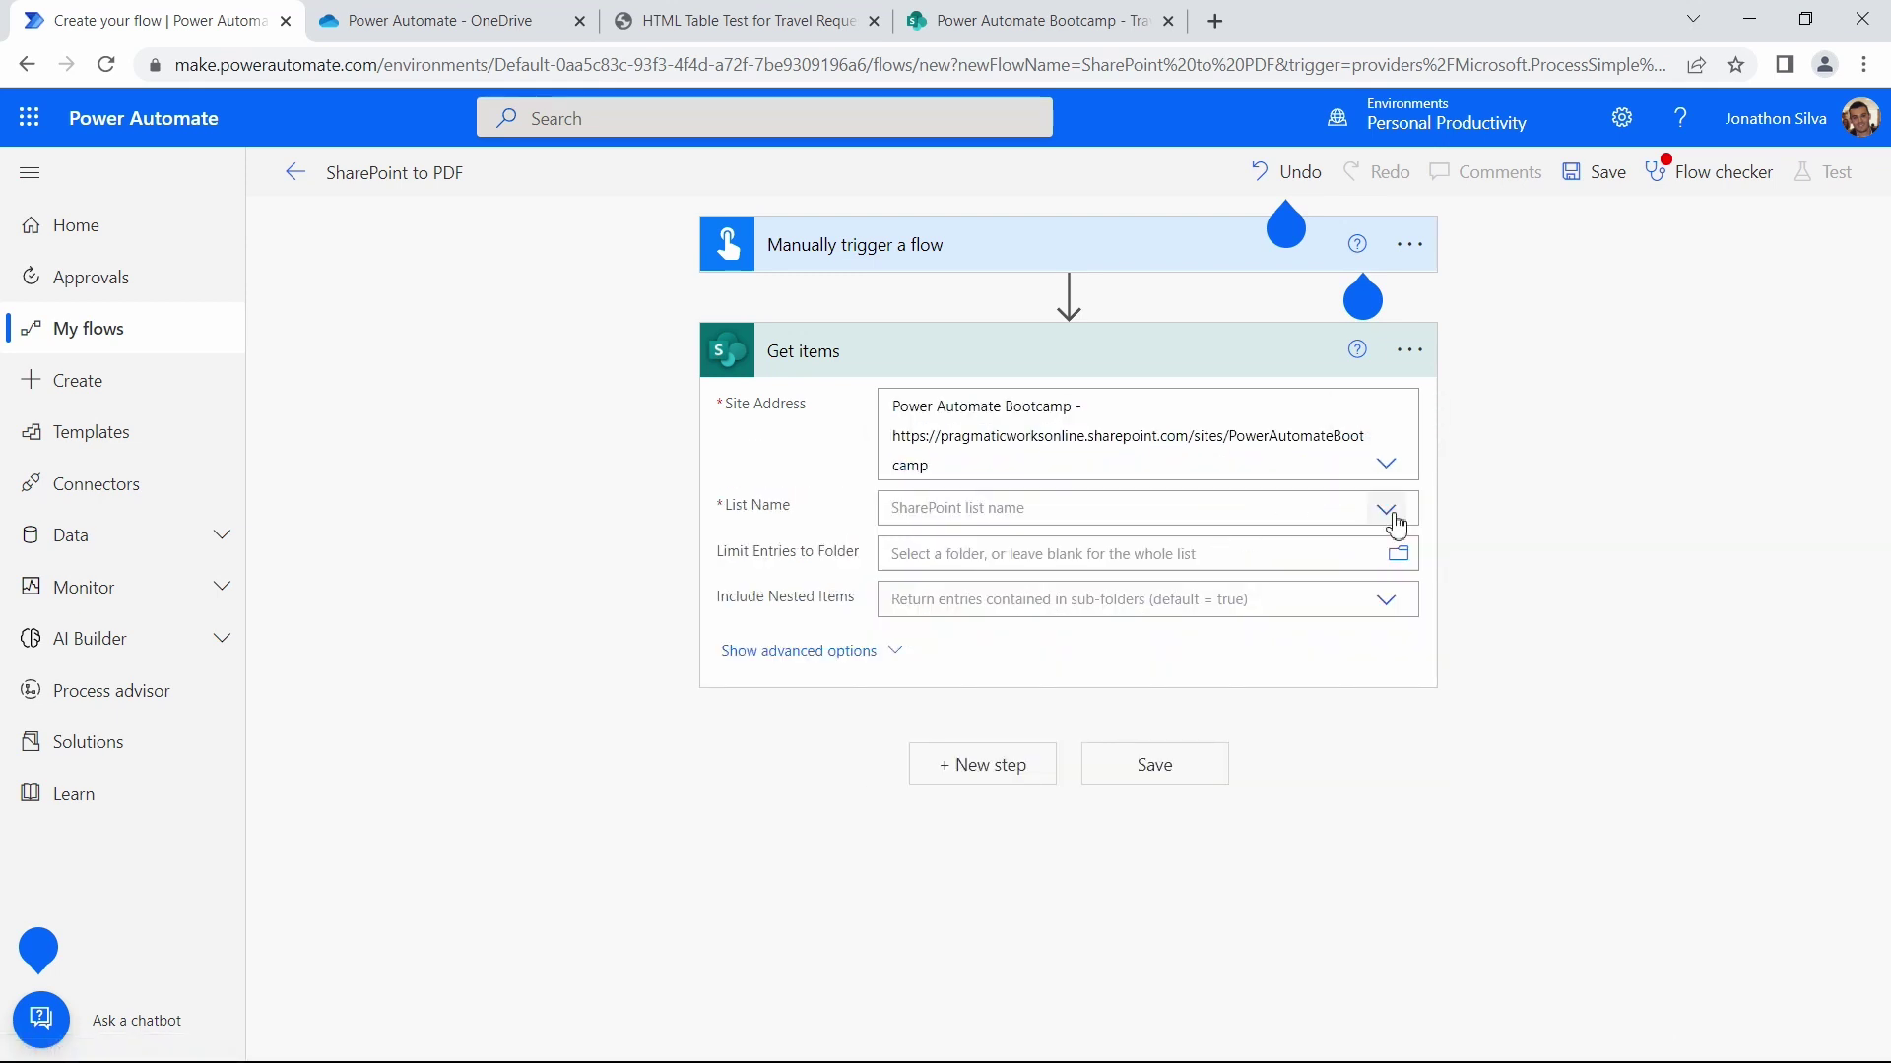
{"action": "left_click", "coordinate": [1281, 509]}
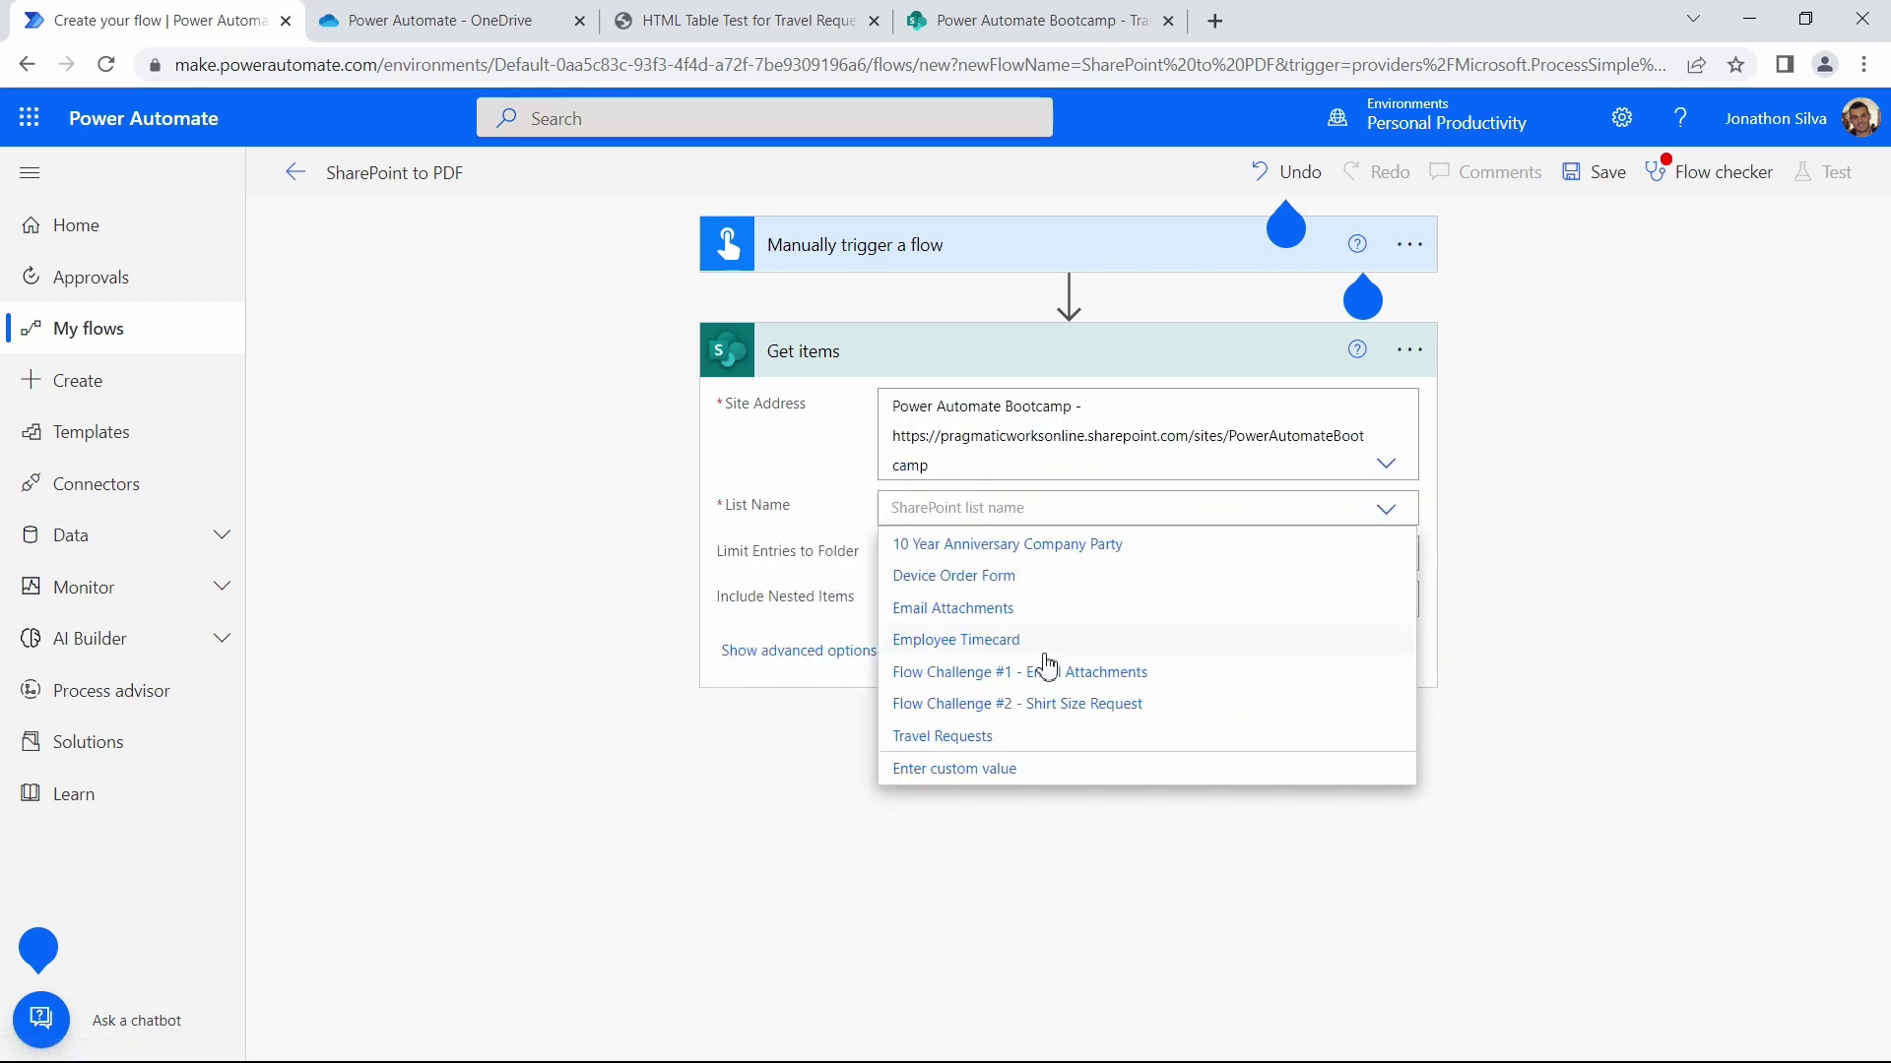
{"action": "left_click", "coordinate": [990, 746]}
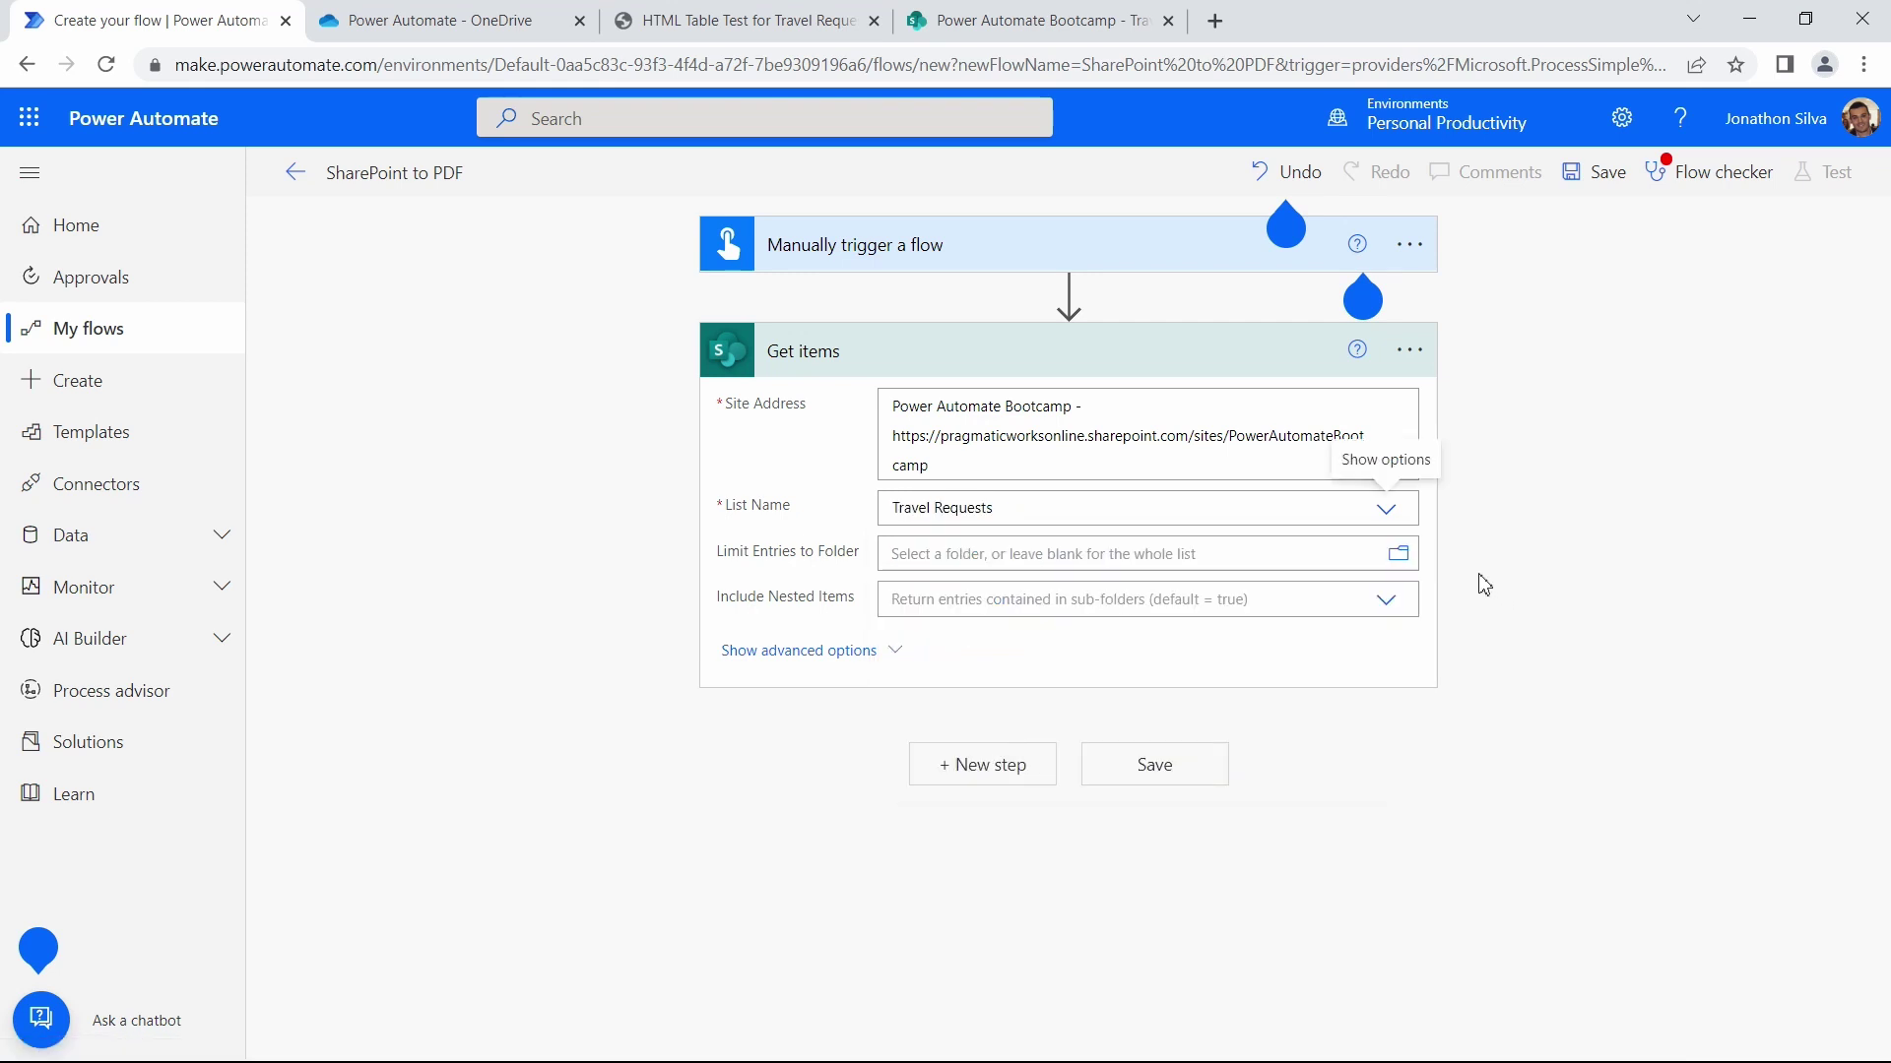
Show the advanced options of Get items and review the flow checker's warning for that action
{"action": "left_click", "coordinate": [898, 654]}
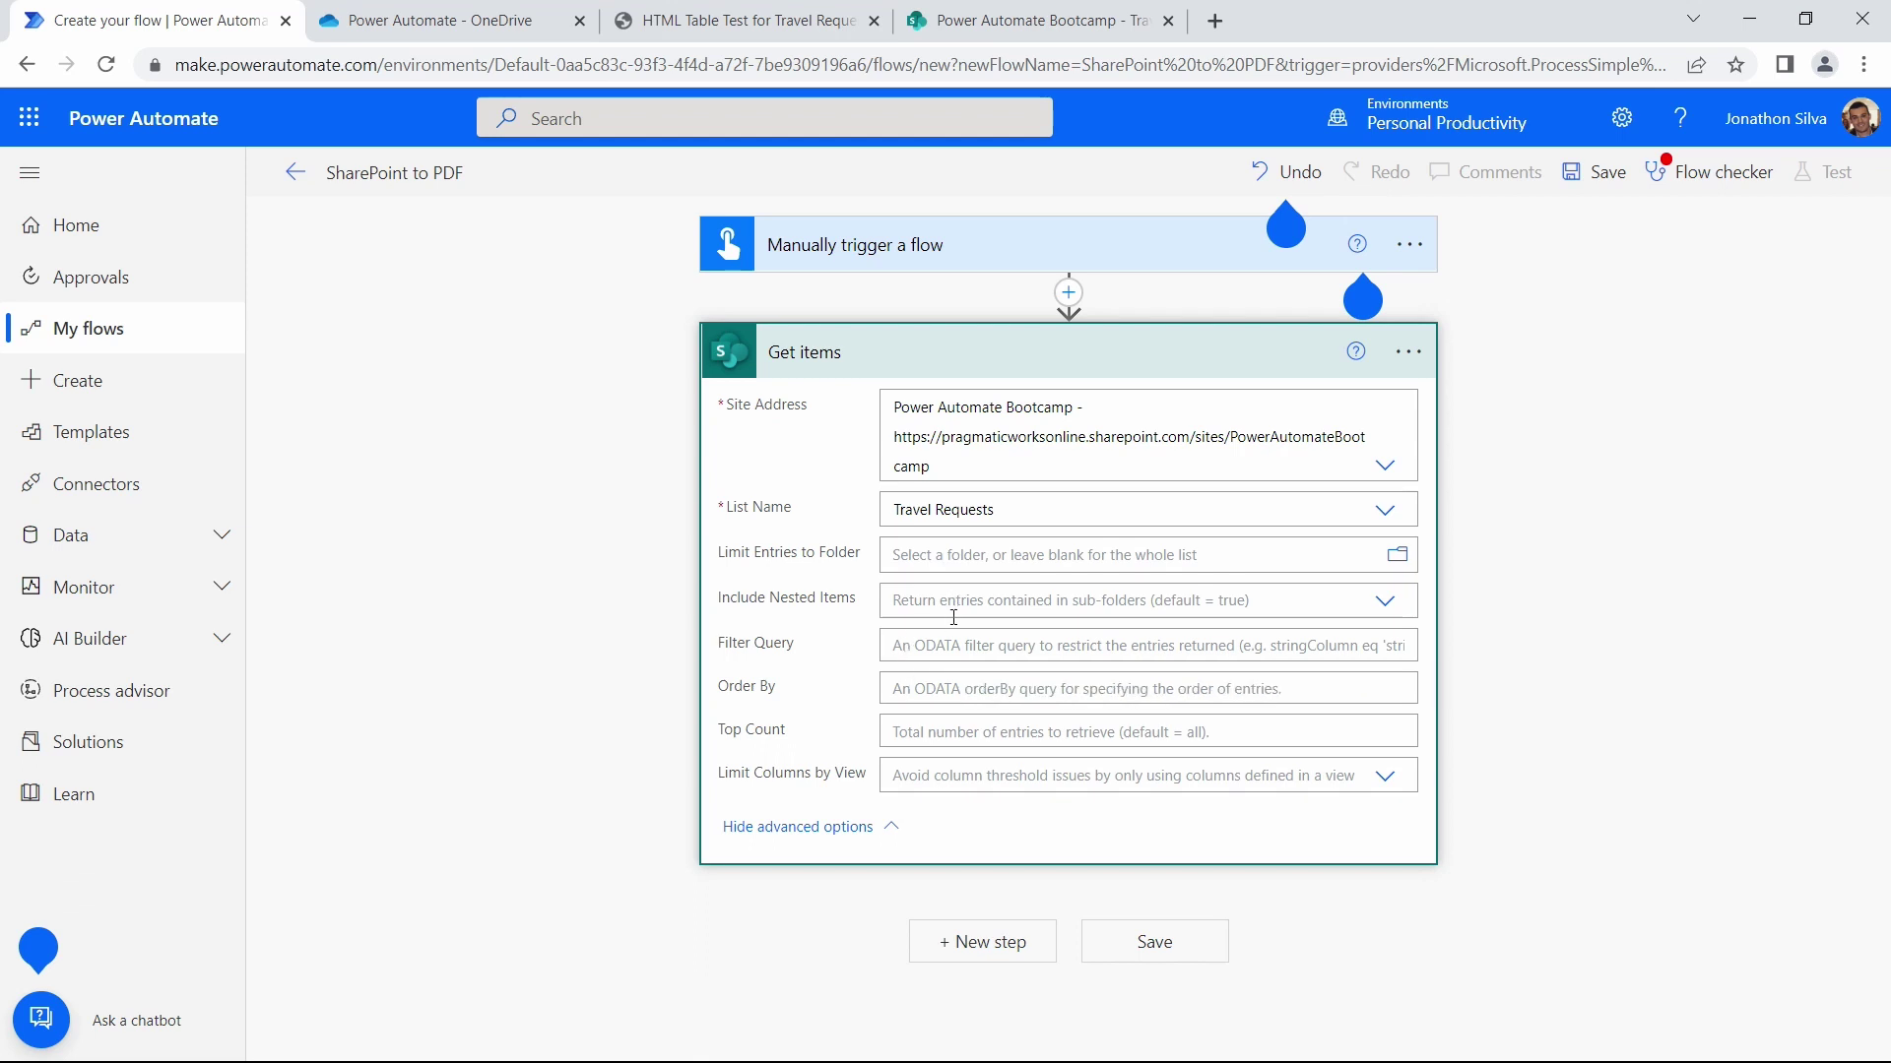
{"action": "left_click", "coordinate": [947, 645]}
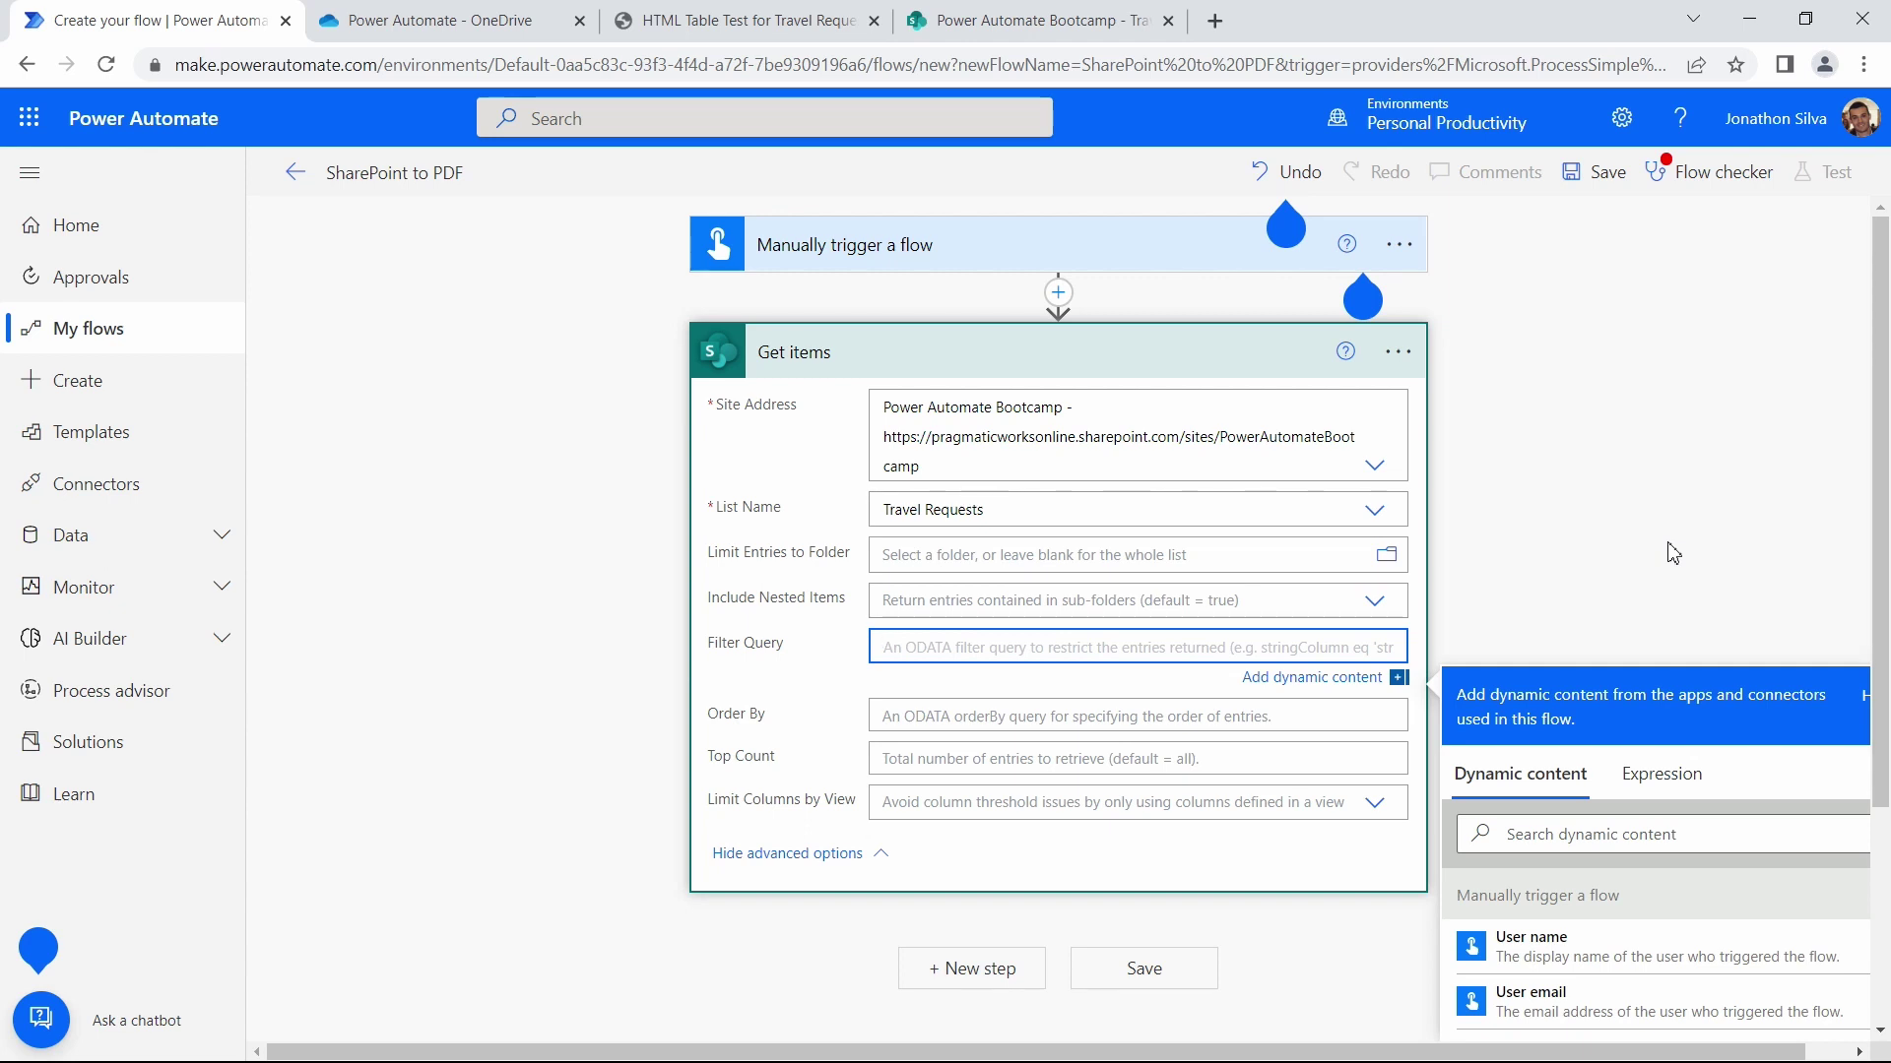
{"action": "left_click", "coordinate": [1673, 197]}
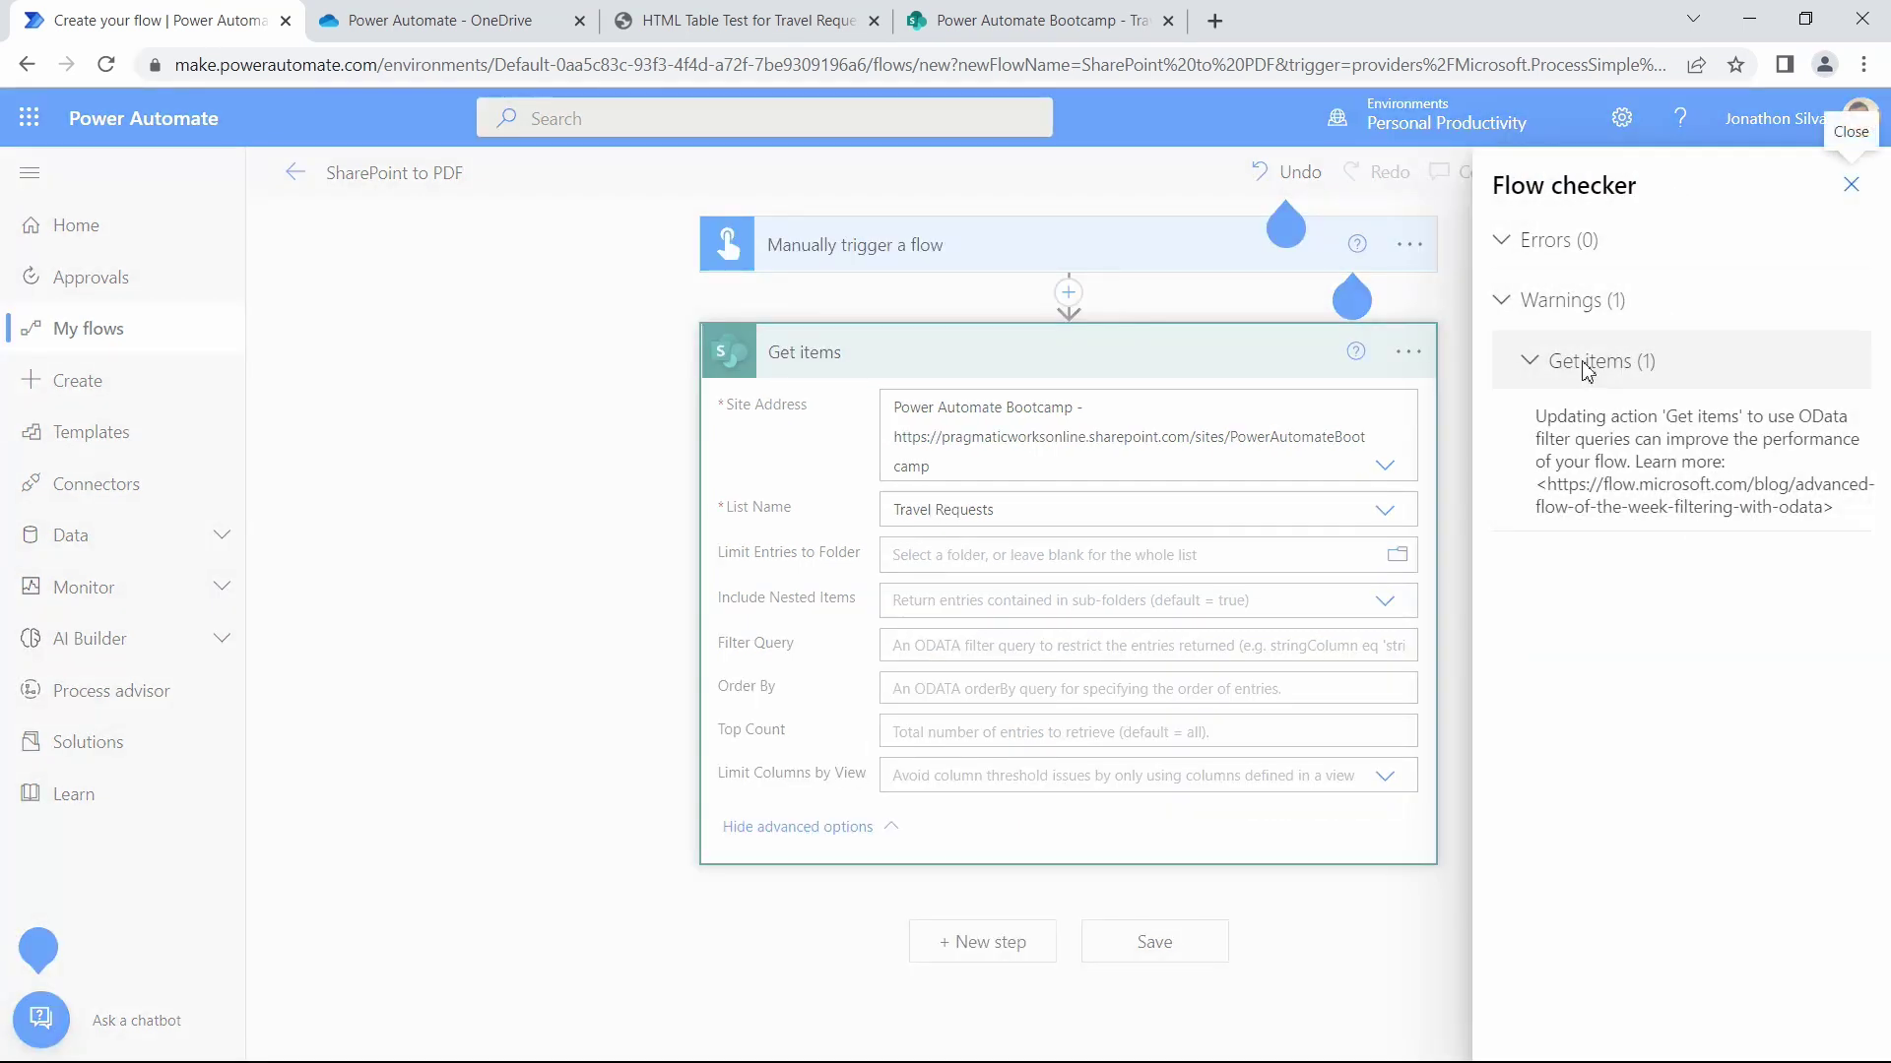
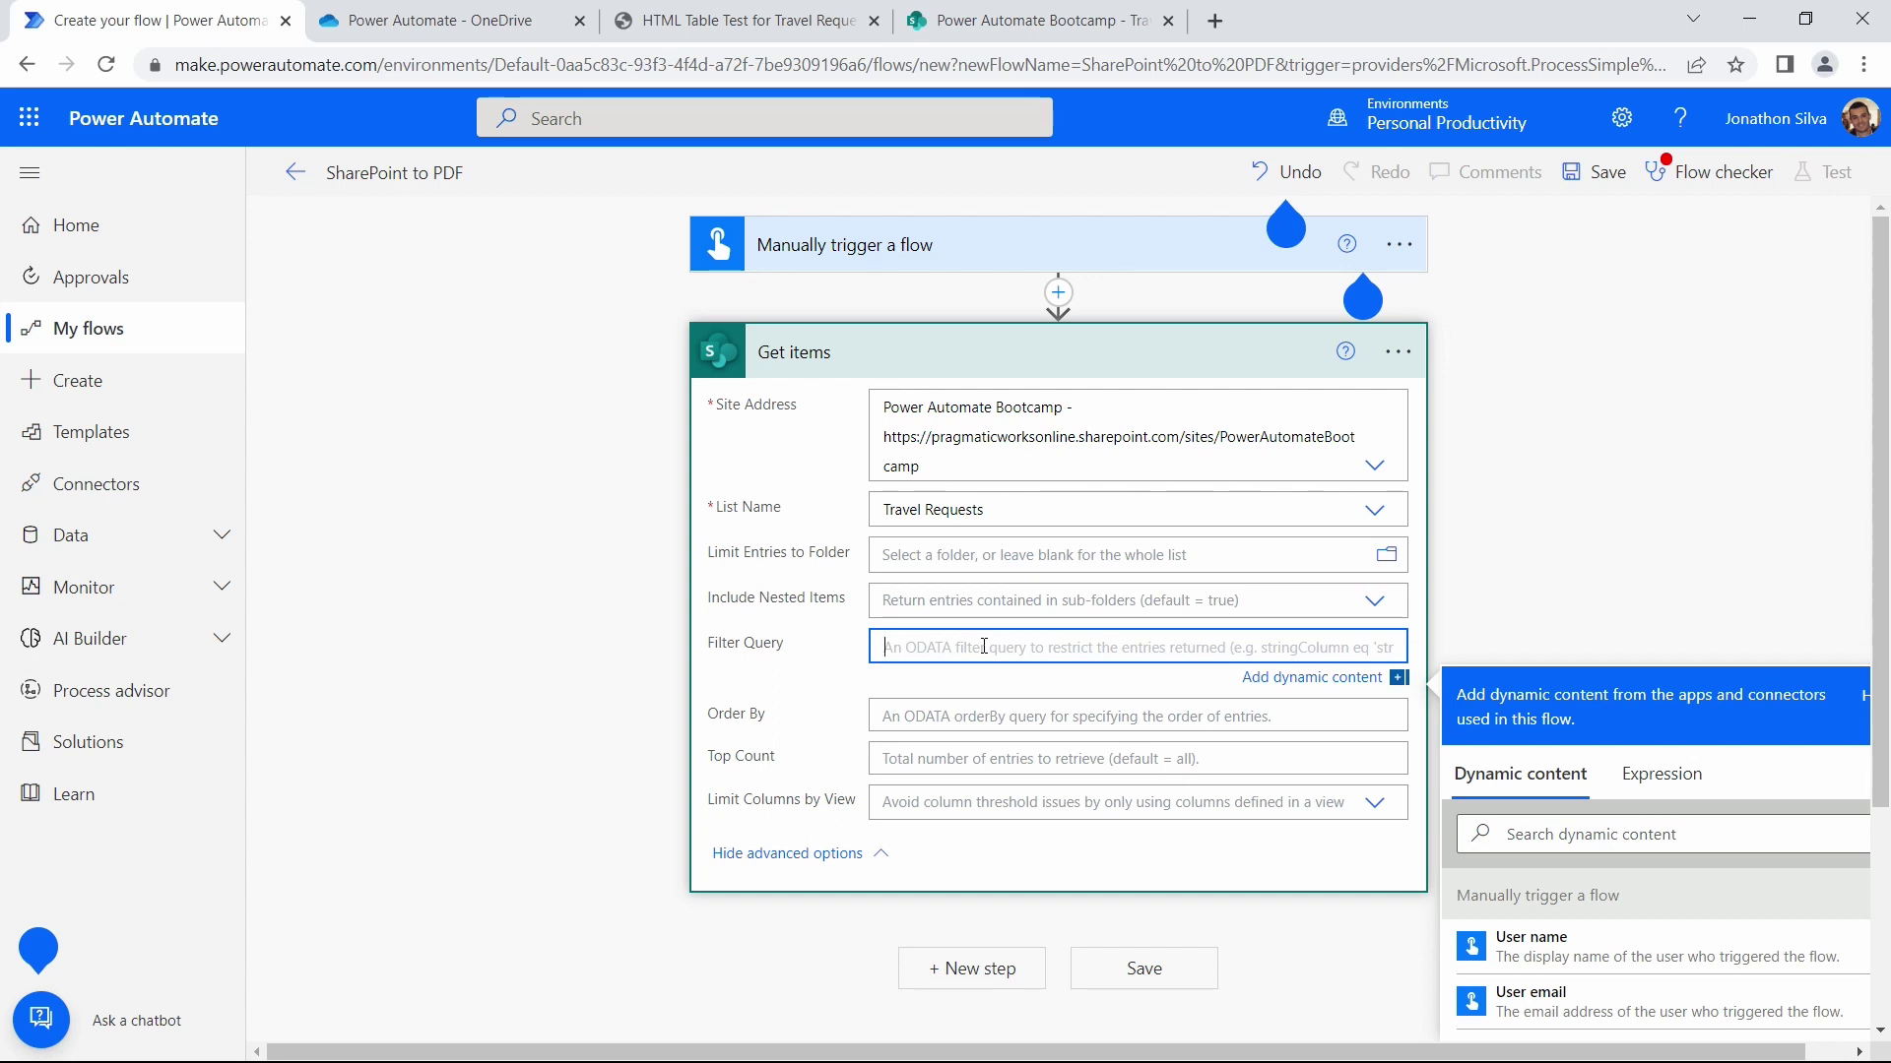
Begin the Get items filter query with TravelStartDate and check the columns of the Travel Requests list in SharePoint
{"action": "type", "text": "Travel"}
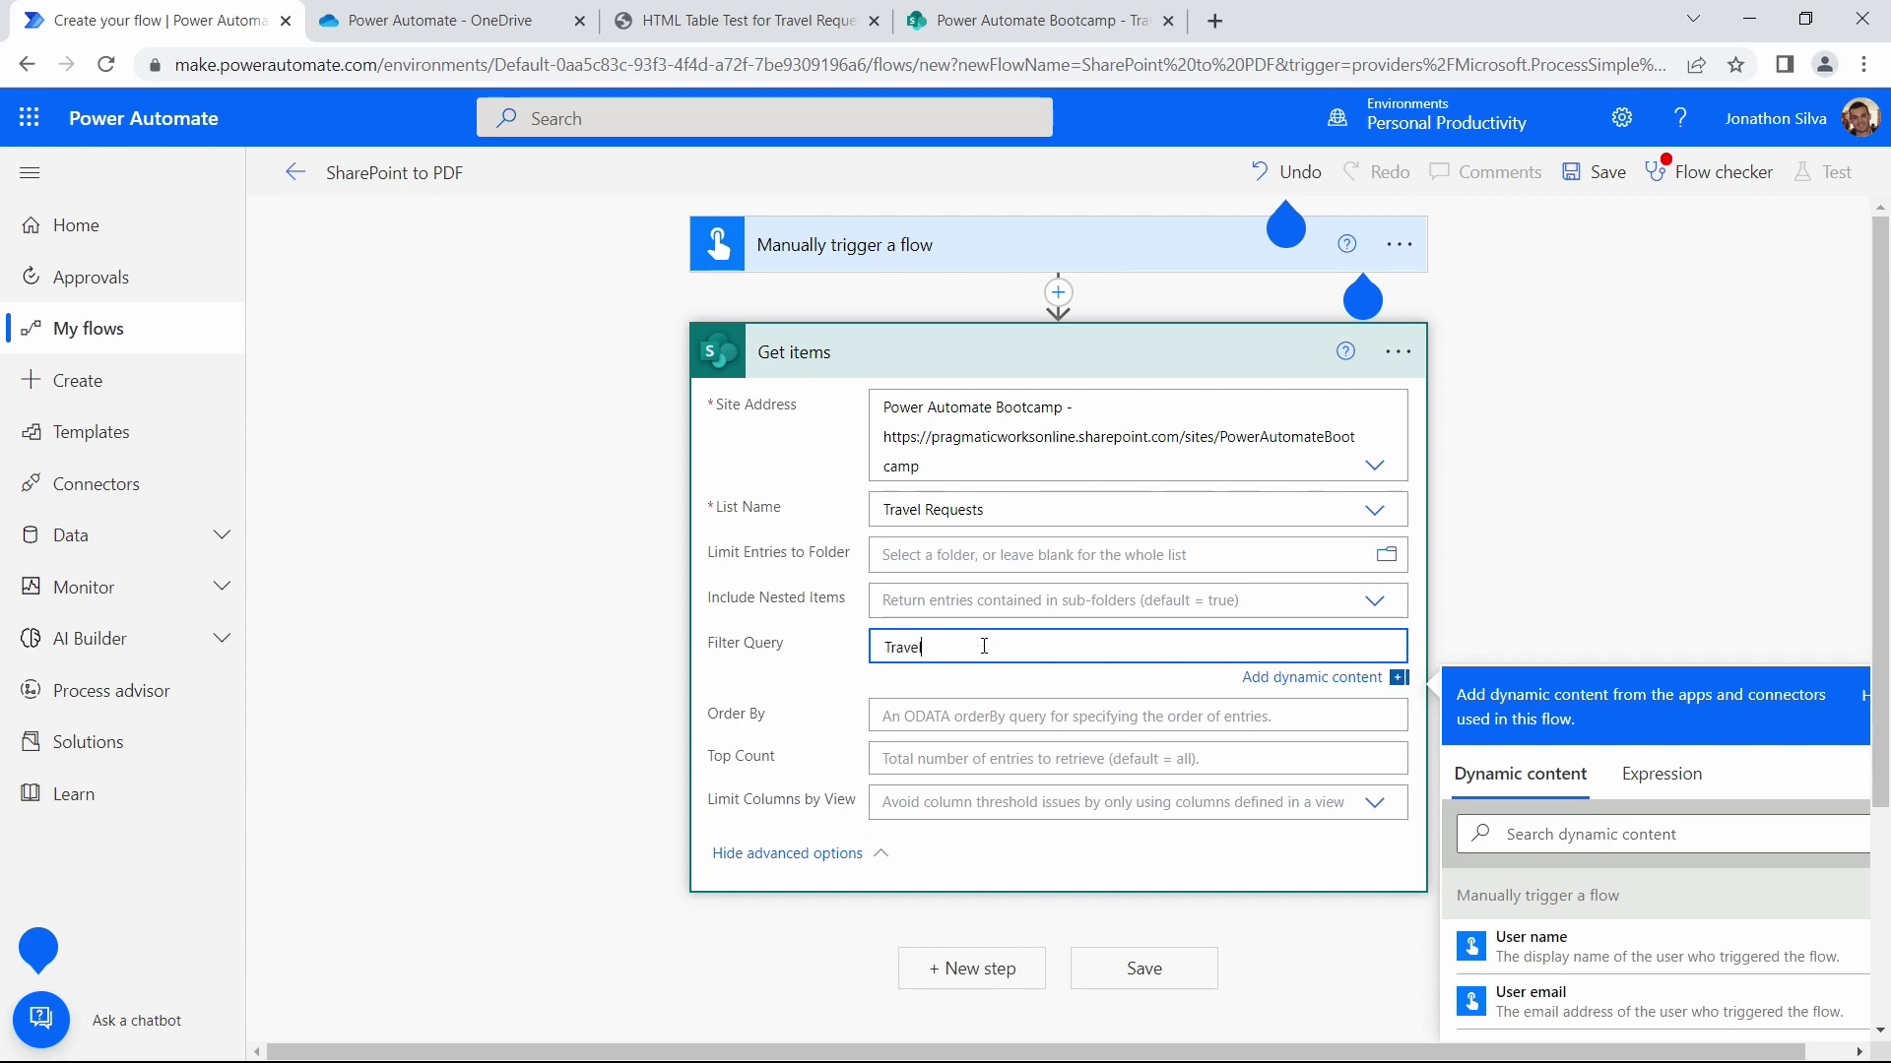
{"action": "type", "text": "StartDate"}
{"action": "left_click", "coordinate": [980, 27]}
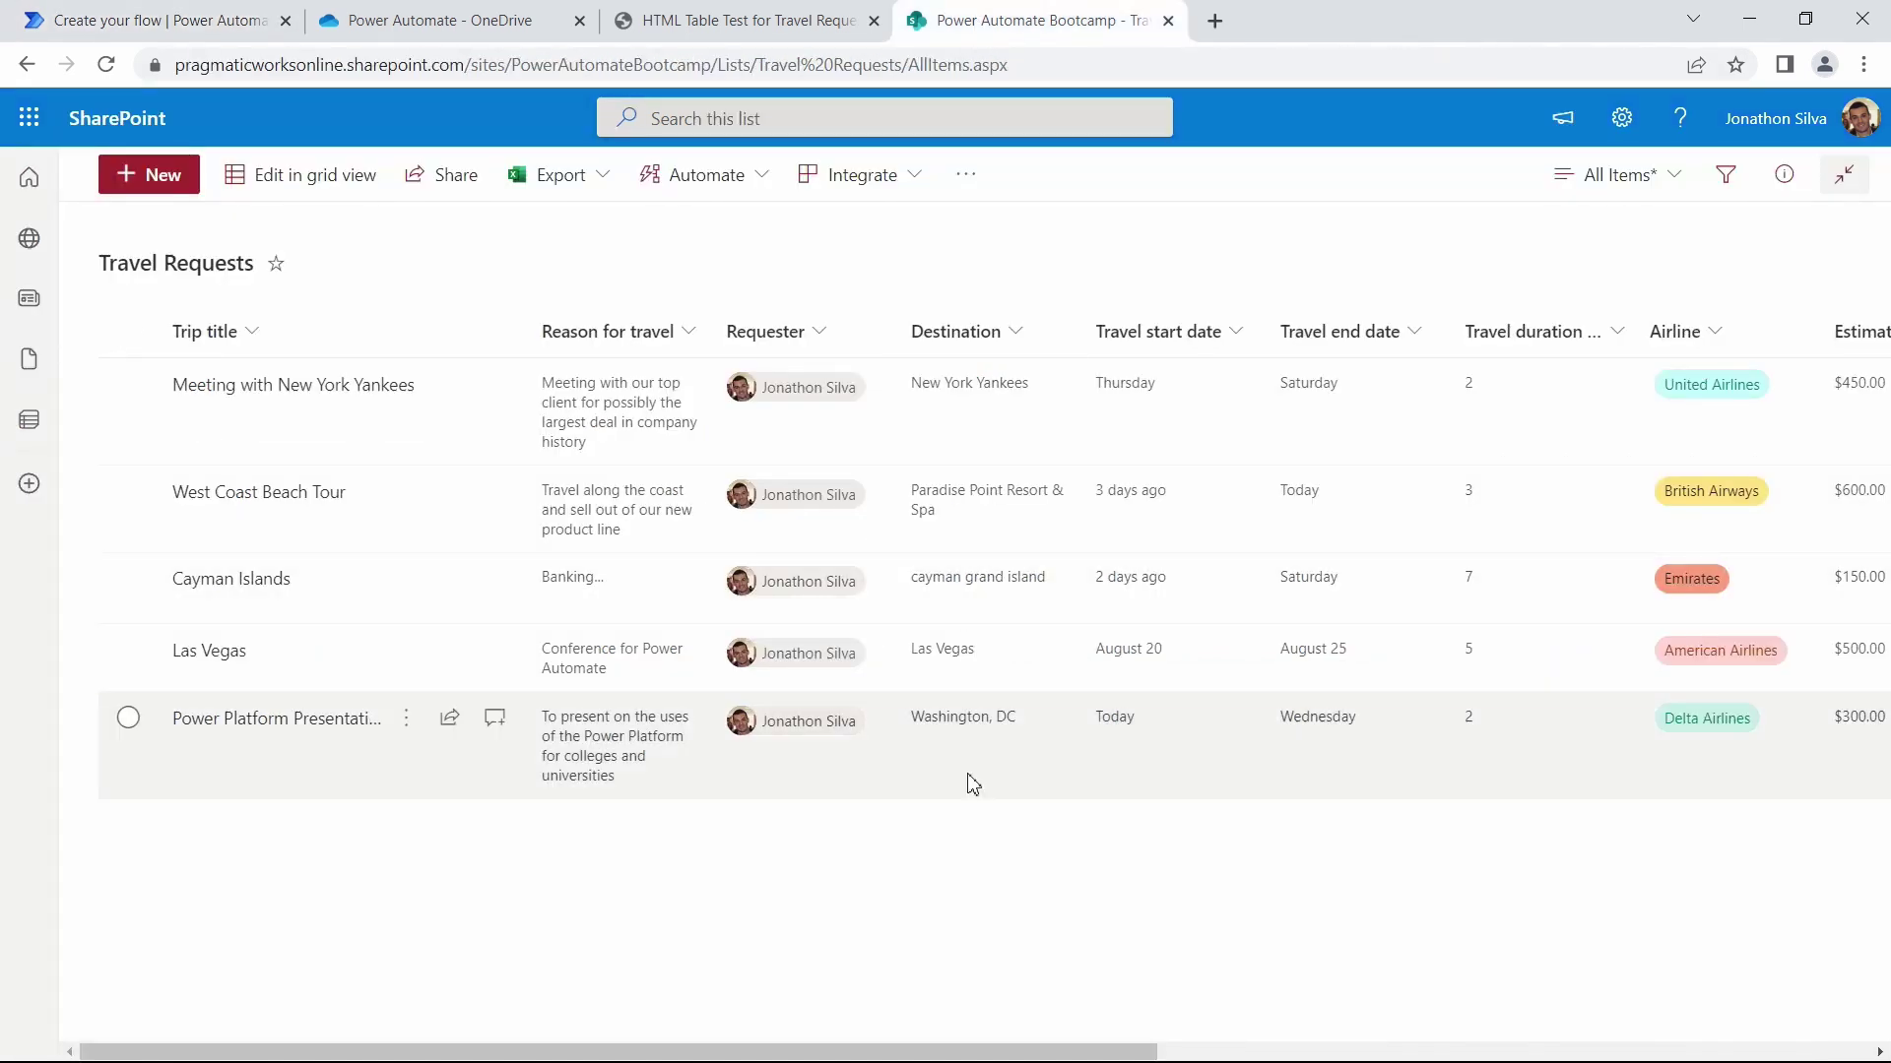
{"action": "mouse_move", "coordinate": [753, 1051]}
{"action": "left_mouse_down"}
{"action": "mouse_move", "coordinate": [772, 1051]}
{"action": "mouse_move", "coordinate": [745, 1055]}
{"action": "left_mouse_up"}
{"action": "left_click", "coordinate": [201, 16]}
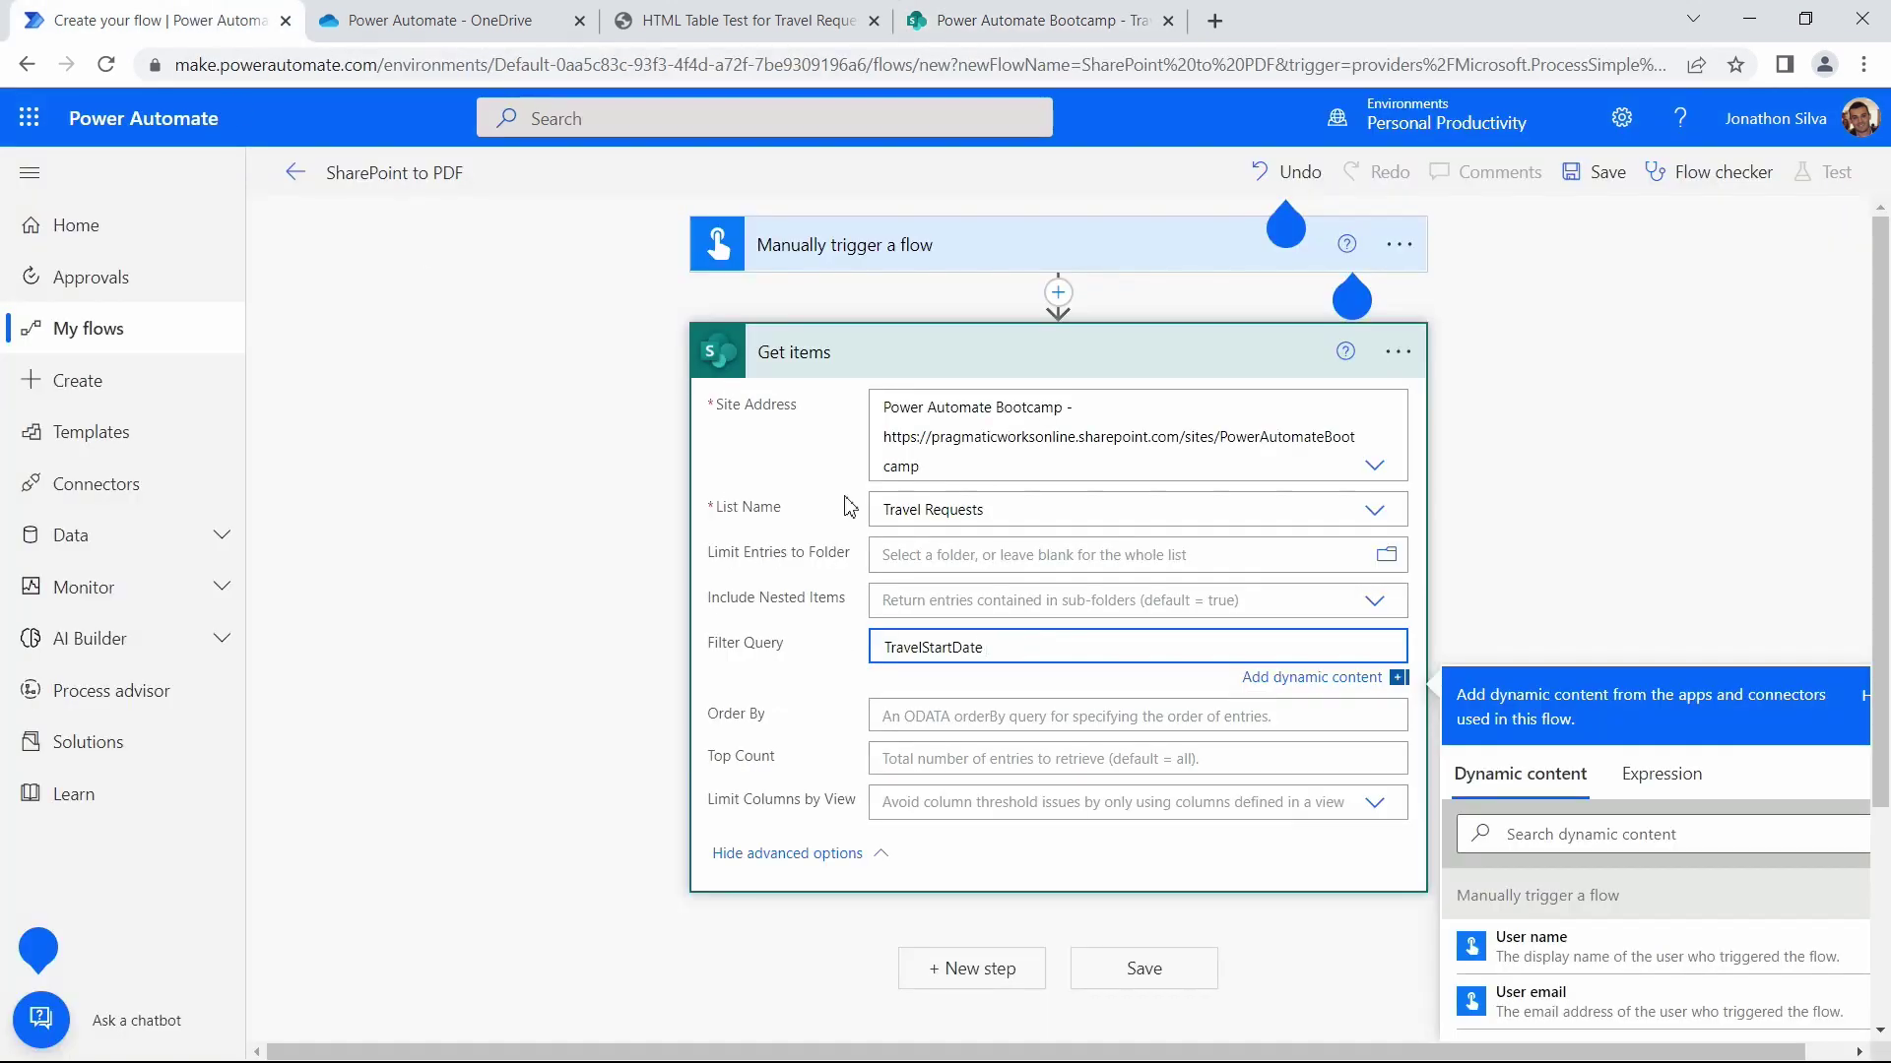
Complete the filter query after TravelStartDate with the operator ge and the expression utcNow() enclosed in single quotes
{"action": "left_click", "coordinate": [1026, 649]}
{"action": "type", "text": "ge"}
{"action": "scroll", "coordinate": [1664, 605], "scroll_direction": "down", "scroll_amount": 1}
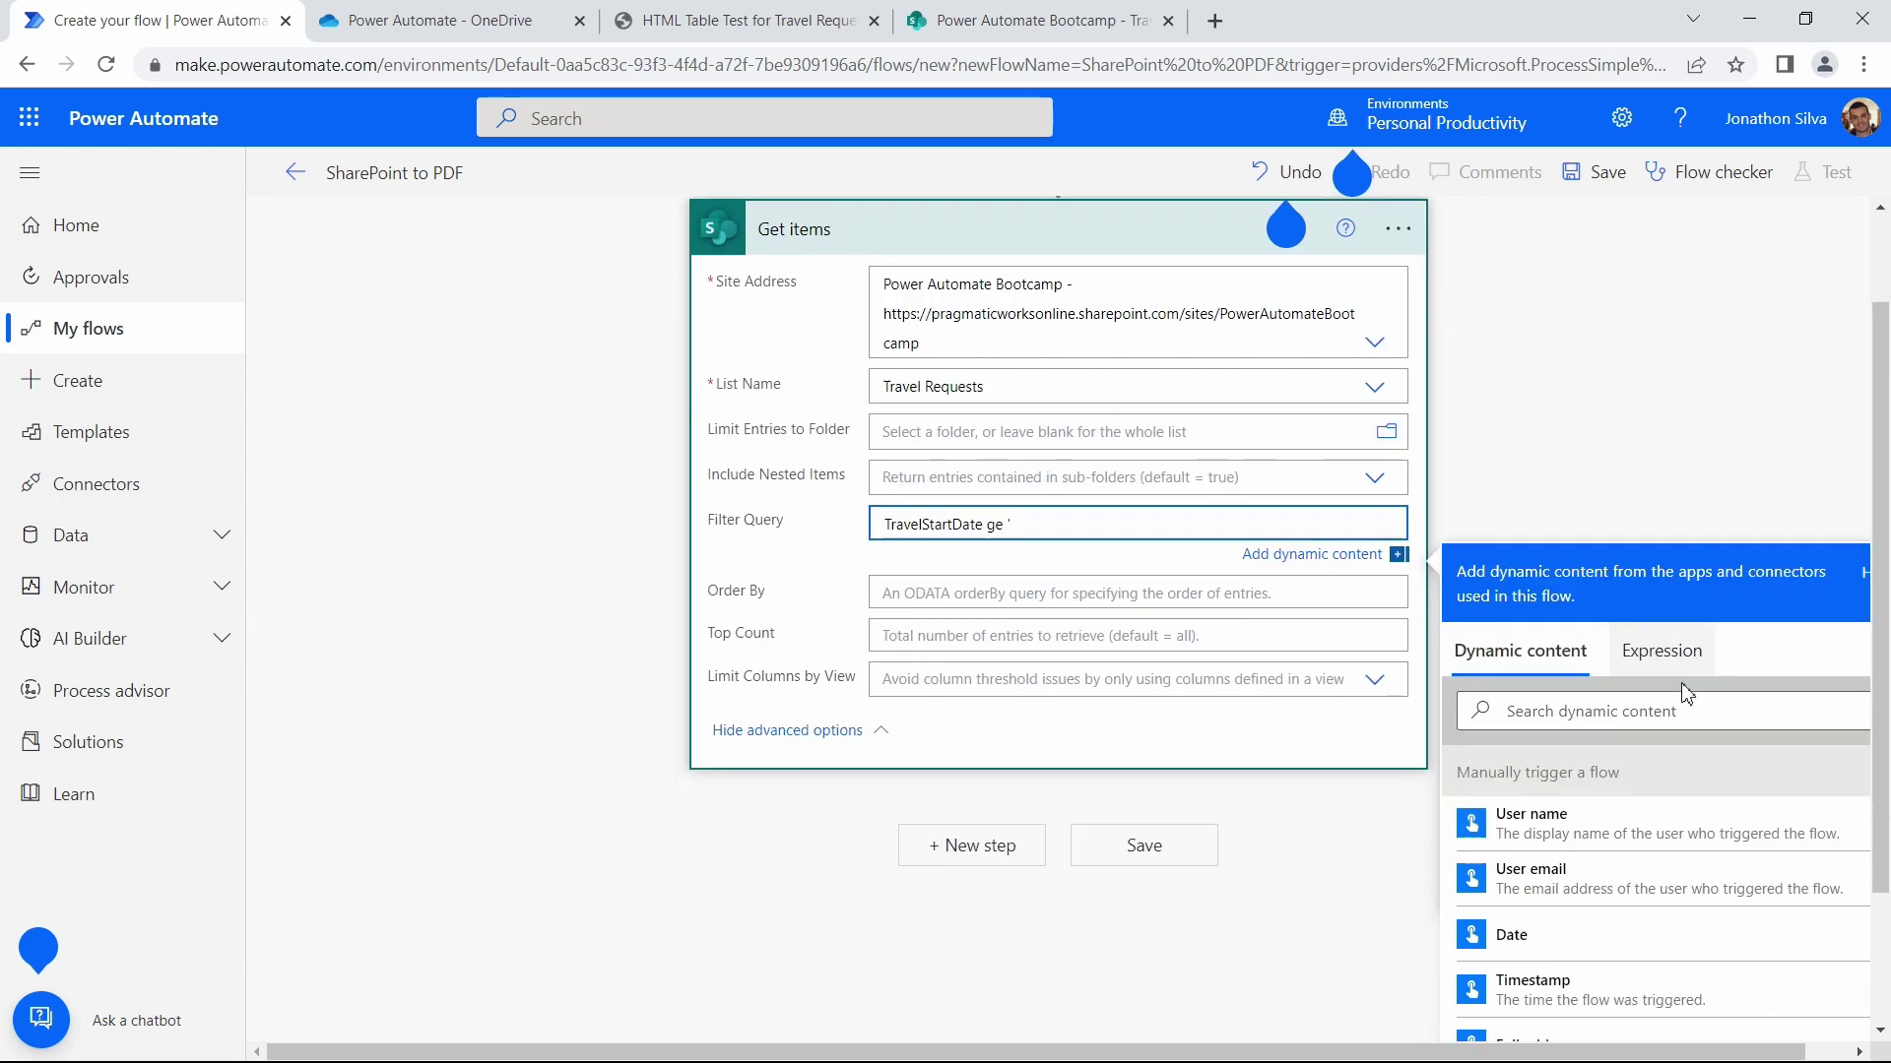
{"action": "left_click", "coordinate": [1673, 658]}
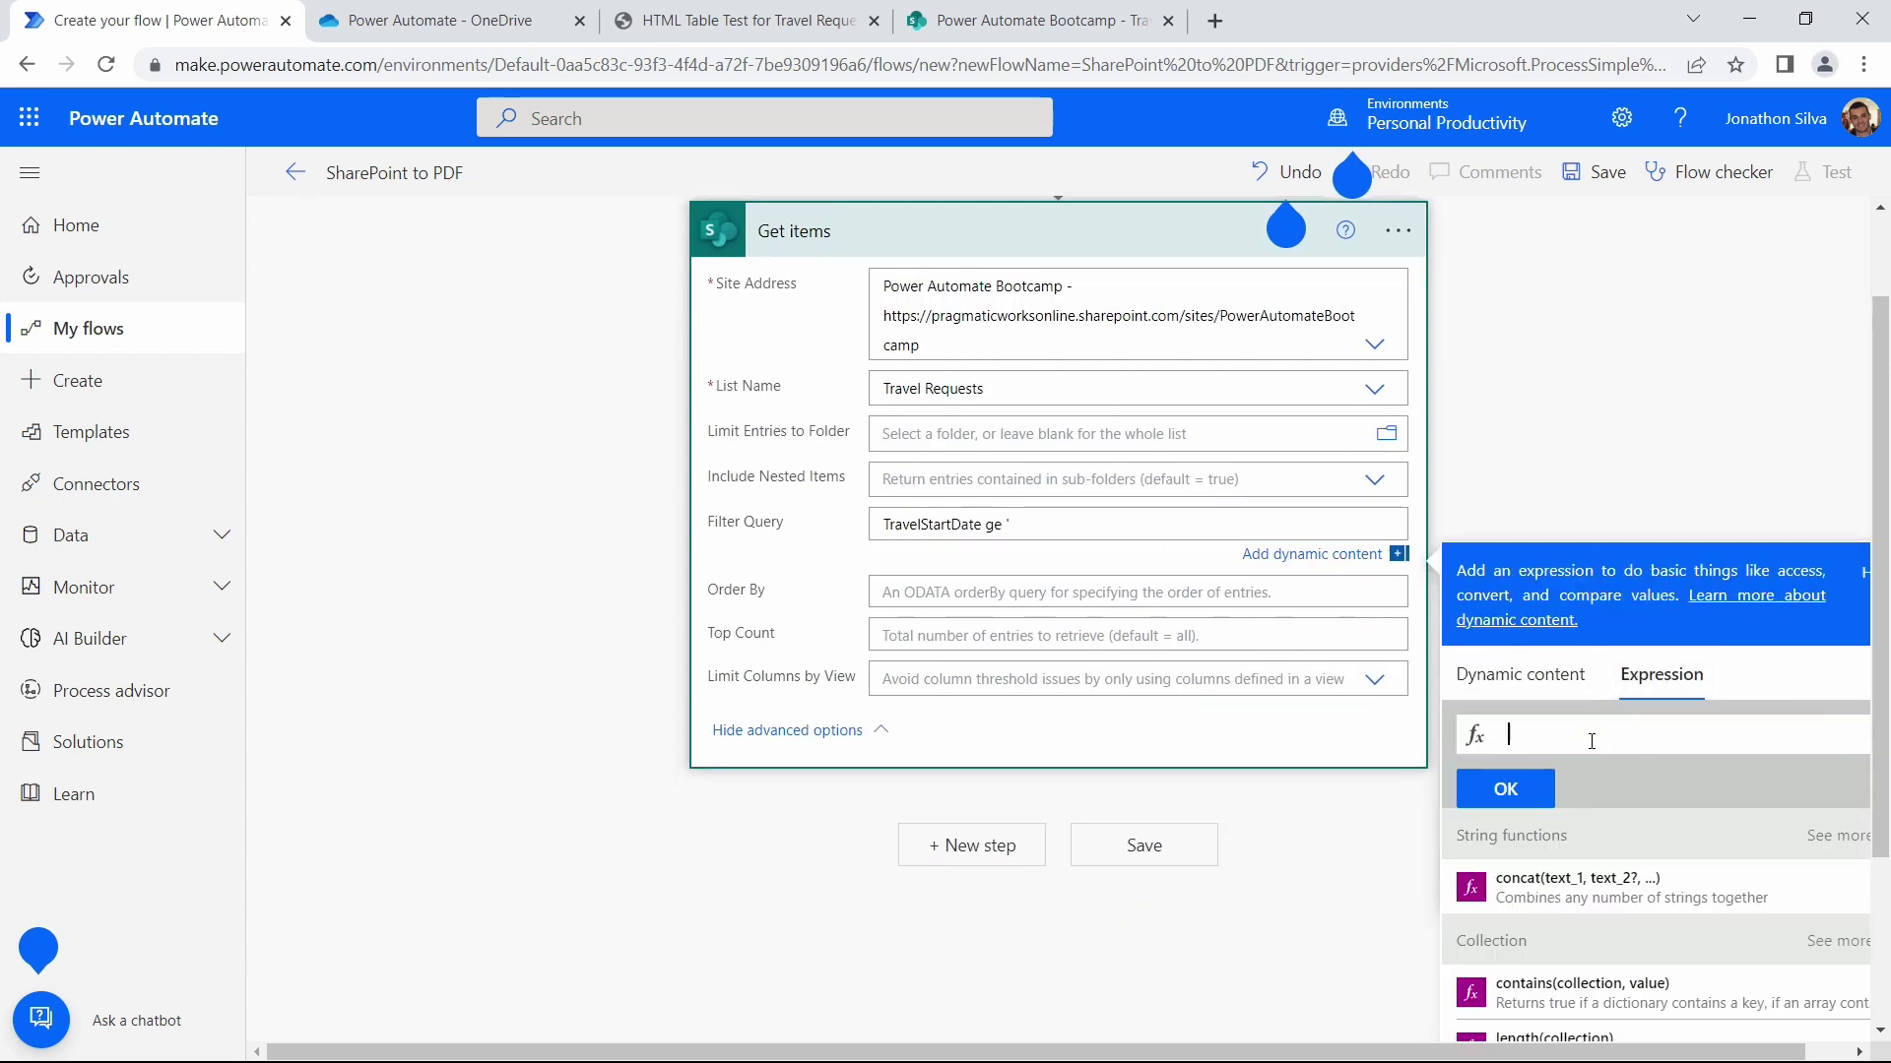
{"action": "type", "text": "ut"}
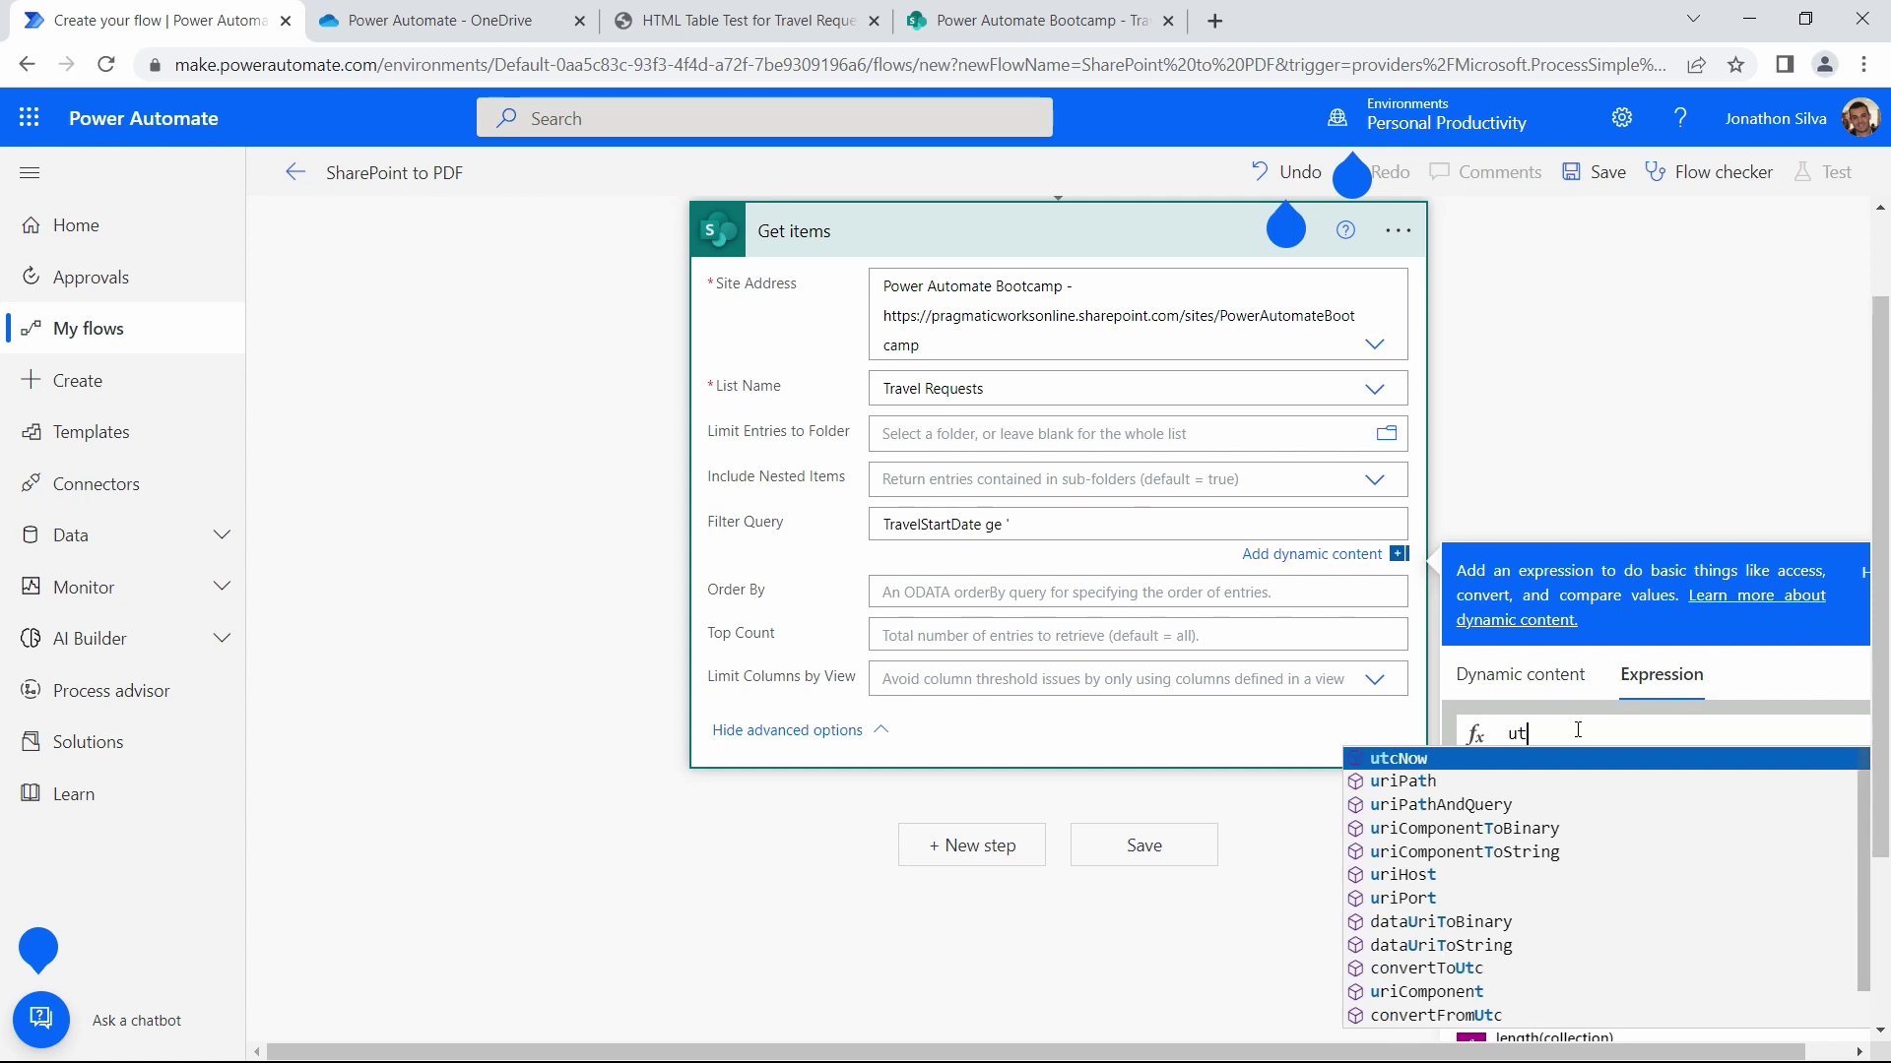
{"action": "key", "text": "Return"}
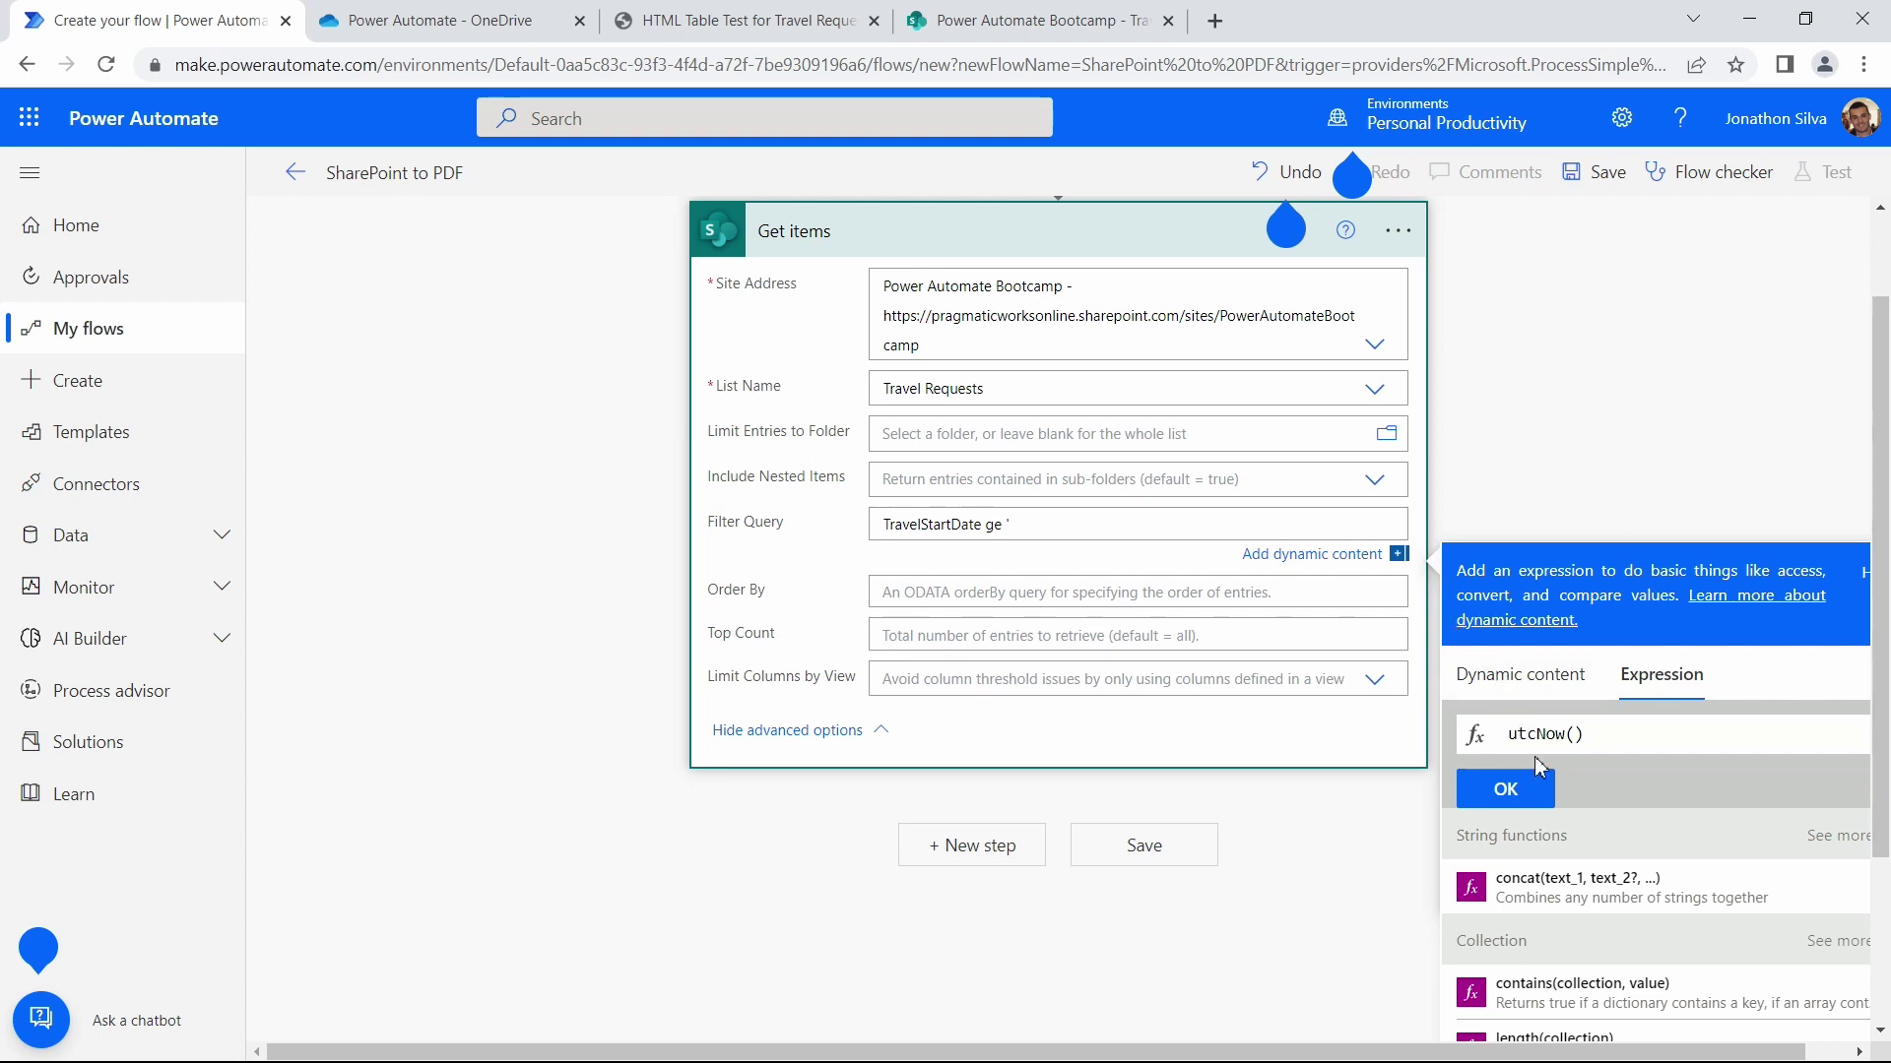
{"action": "left_click", "coordinate": [1506, 791]}
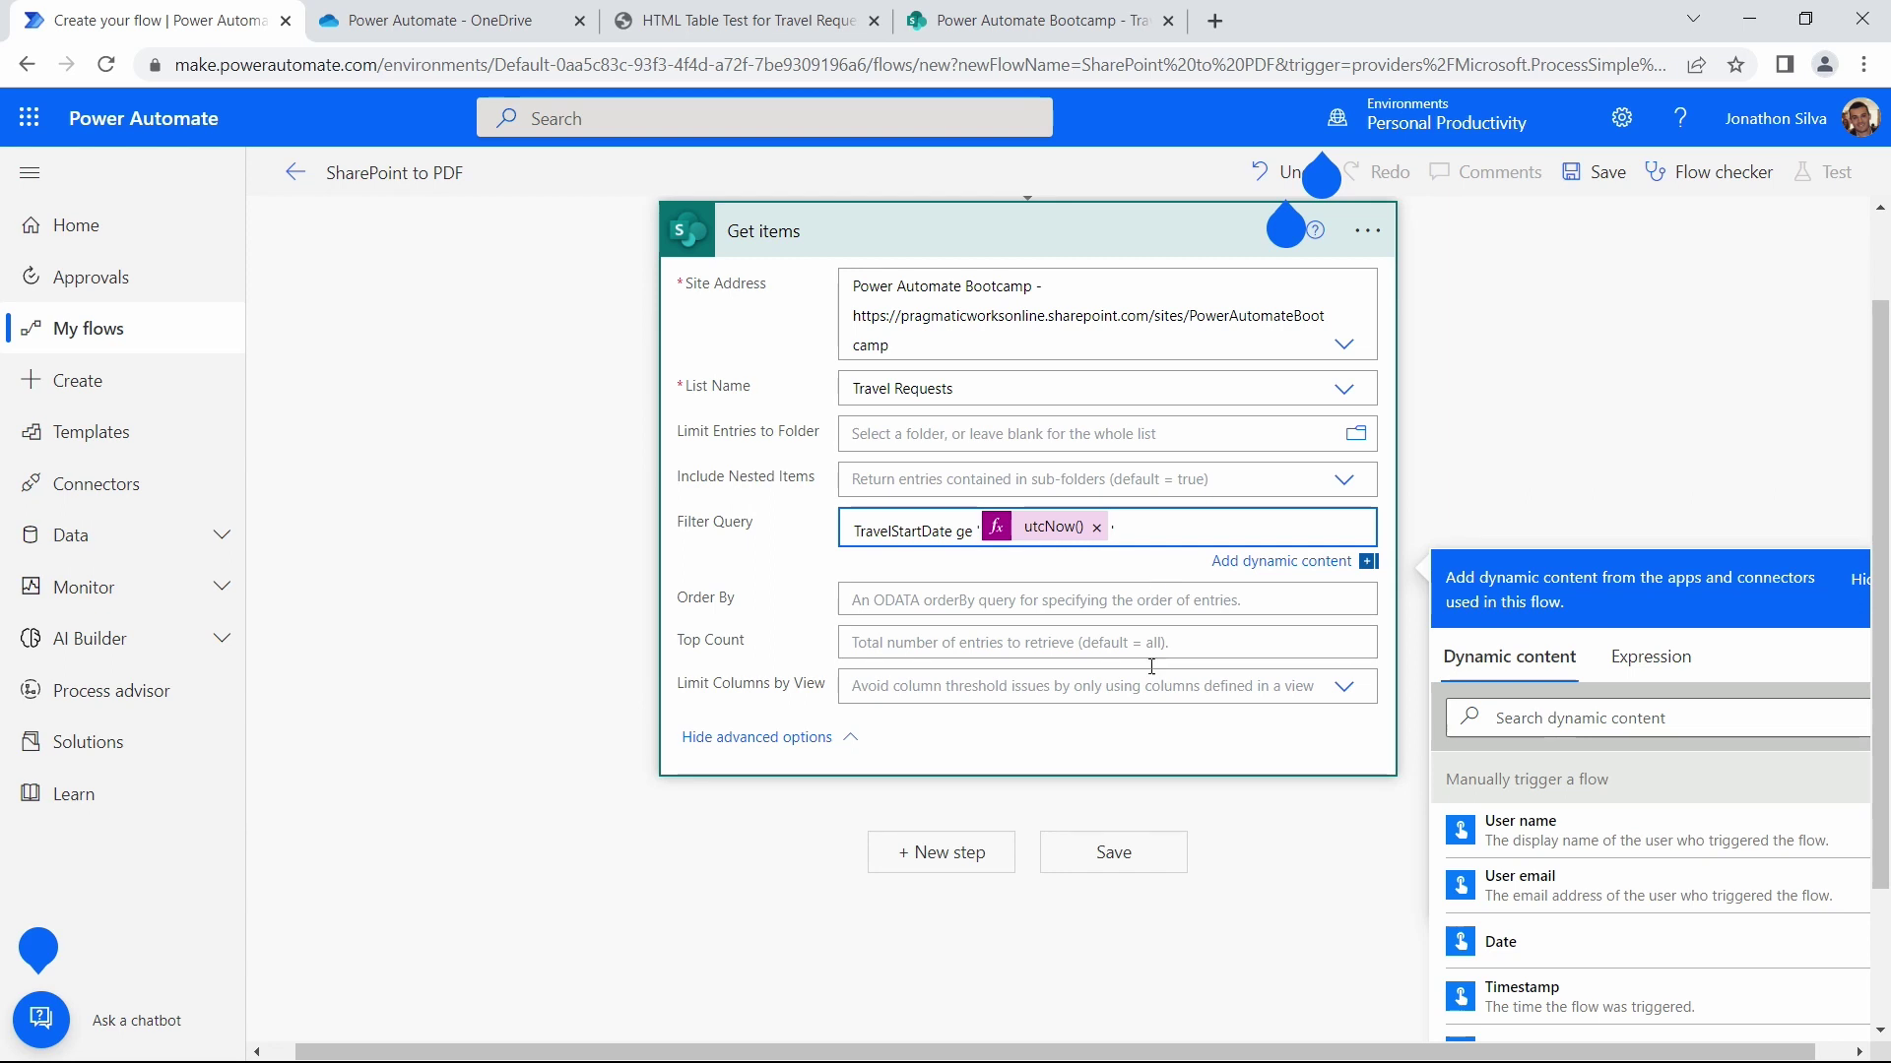
{"action": "left_click", "coordinate": [657, 852]}
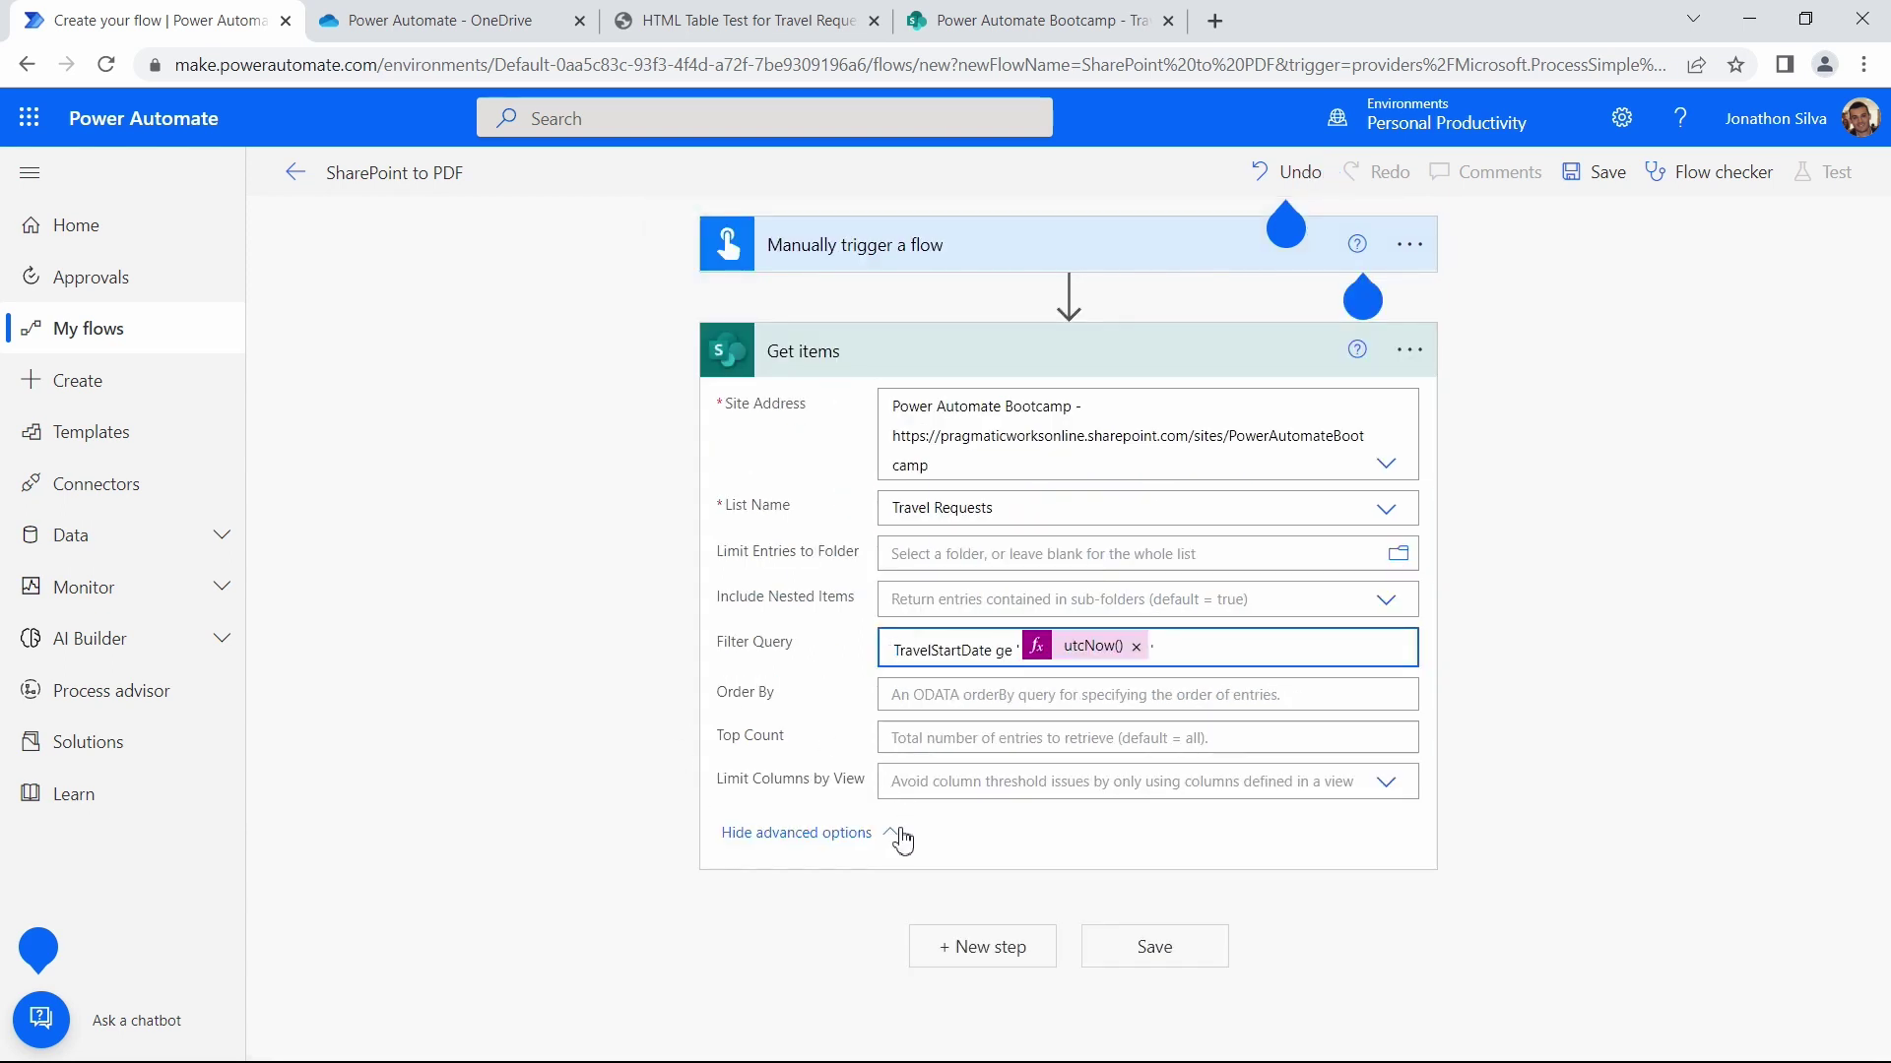
Check the table layout in the sample travel request PDF and add a Data Operation Create HTML table action after Get items
{"action": "left_click", "coordinate": [991, 951]}
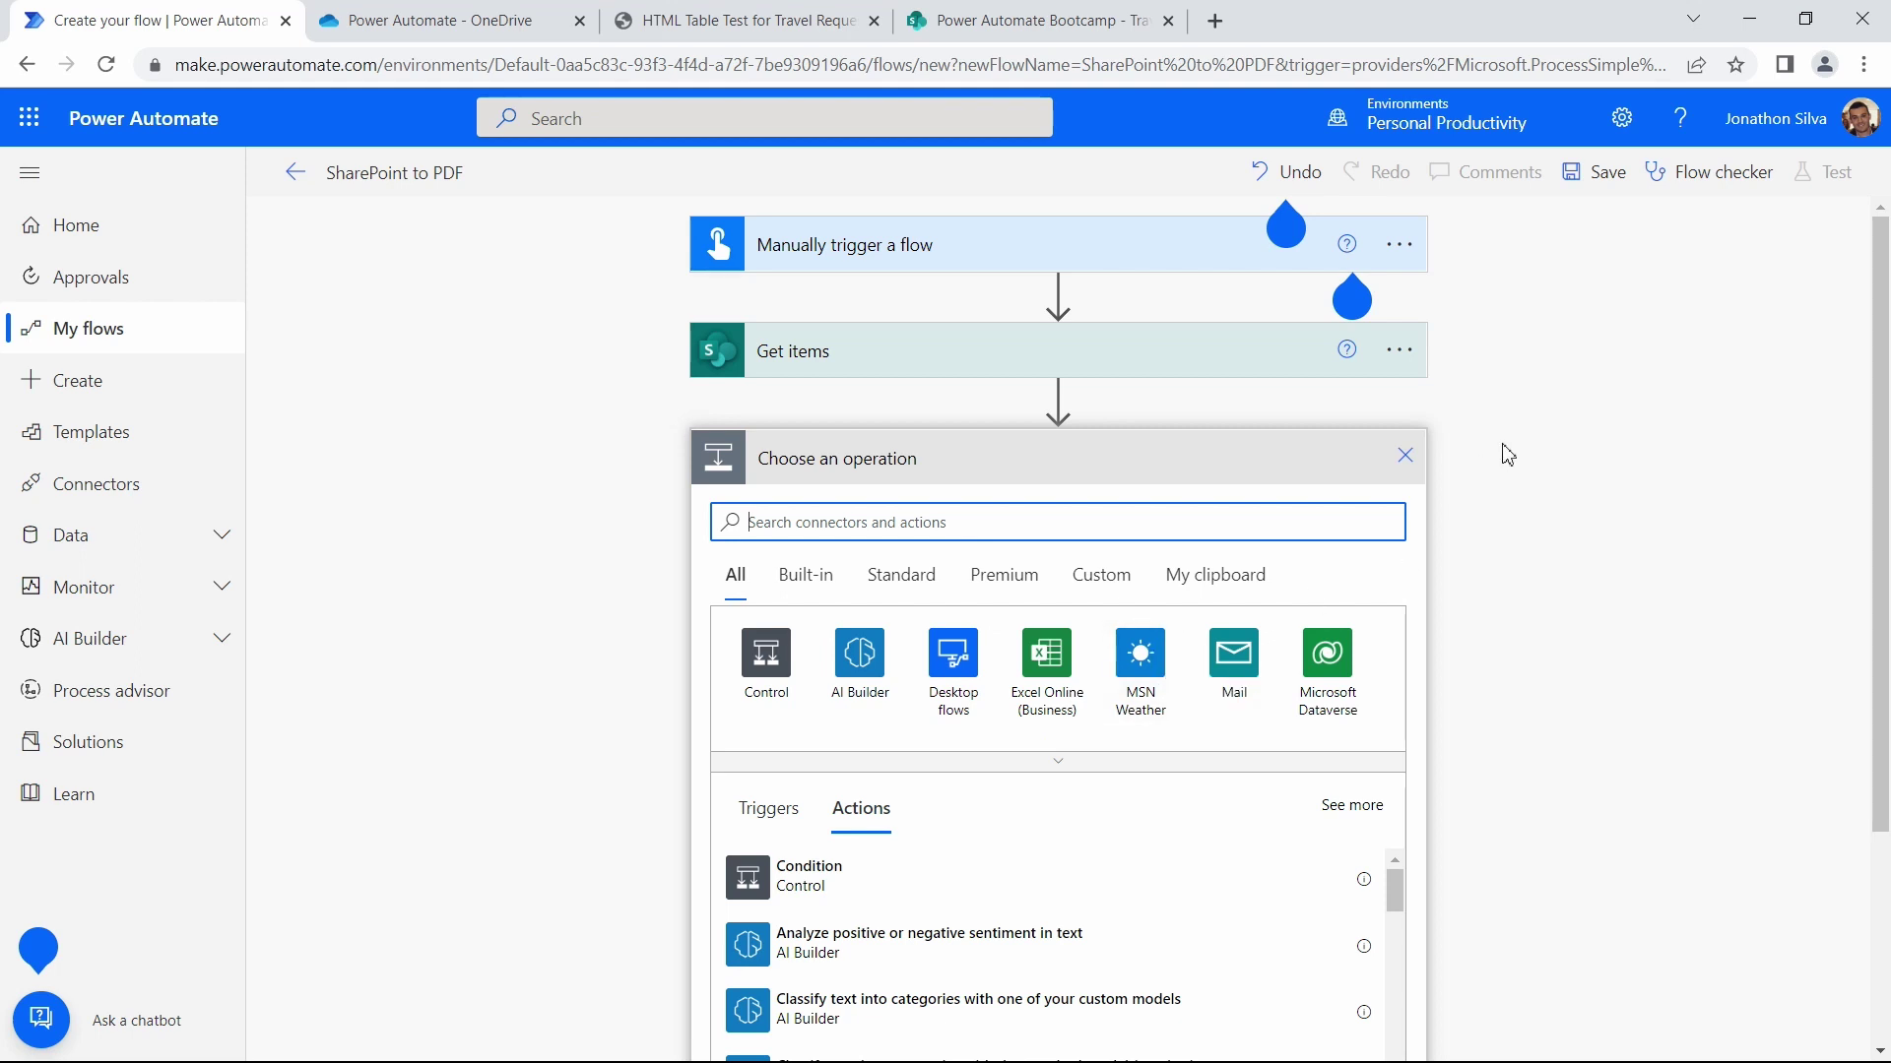
{"action": "scroll", "coordinate": [1520, 431], "scroll_direction": "down", "scroll_amount": 3}
{"action": "scroll", "coordinate": [1514, 434], "scroll_direction": "up", "scroll_amount": 1}
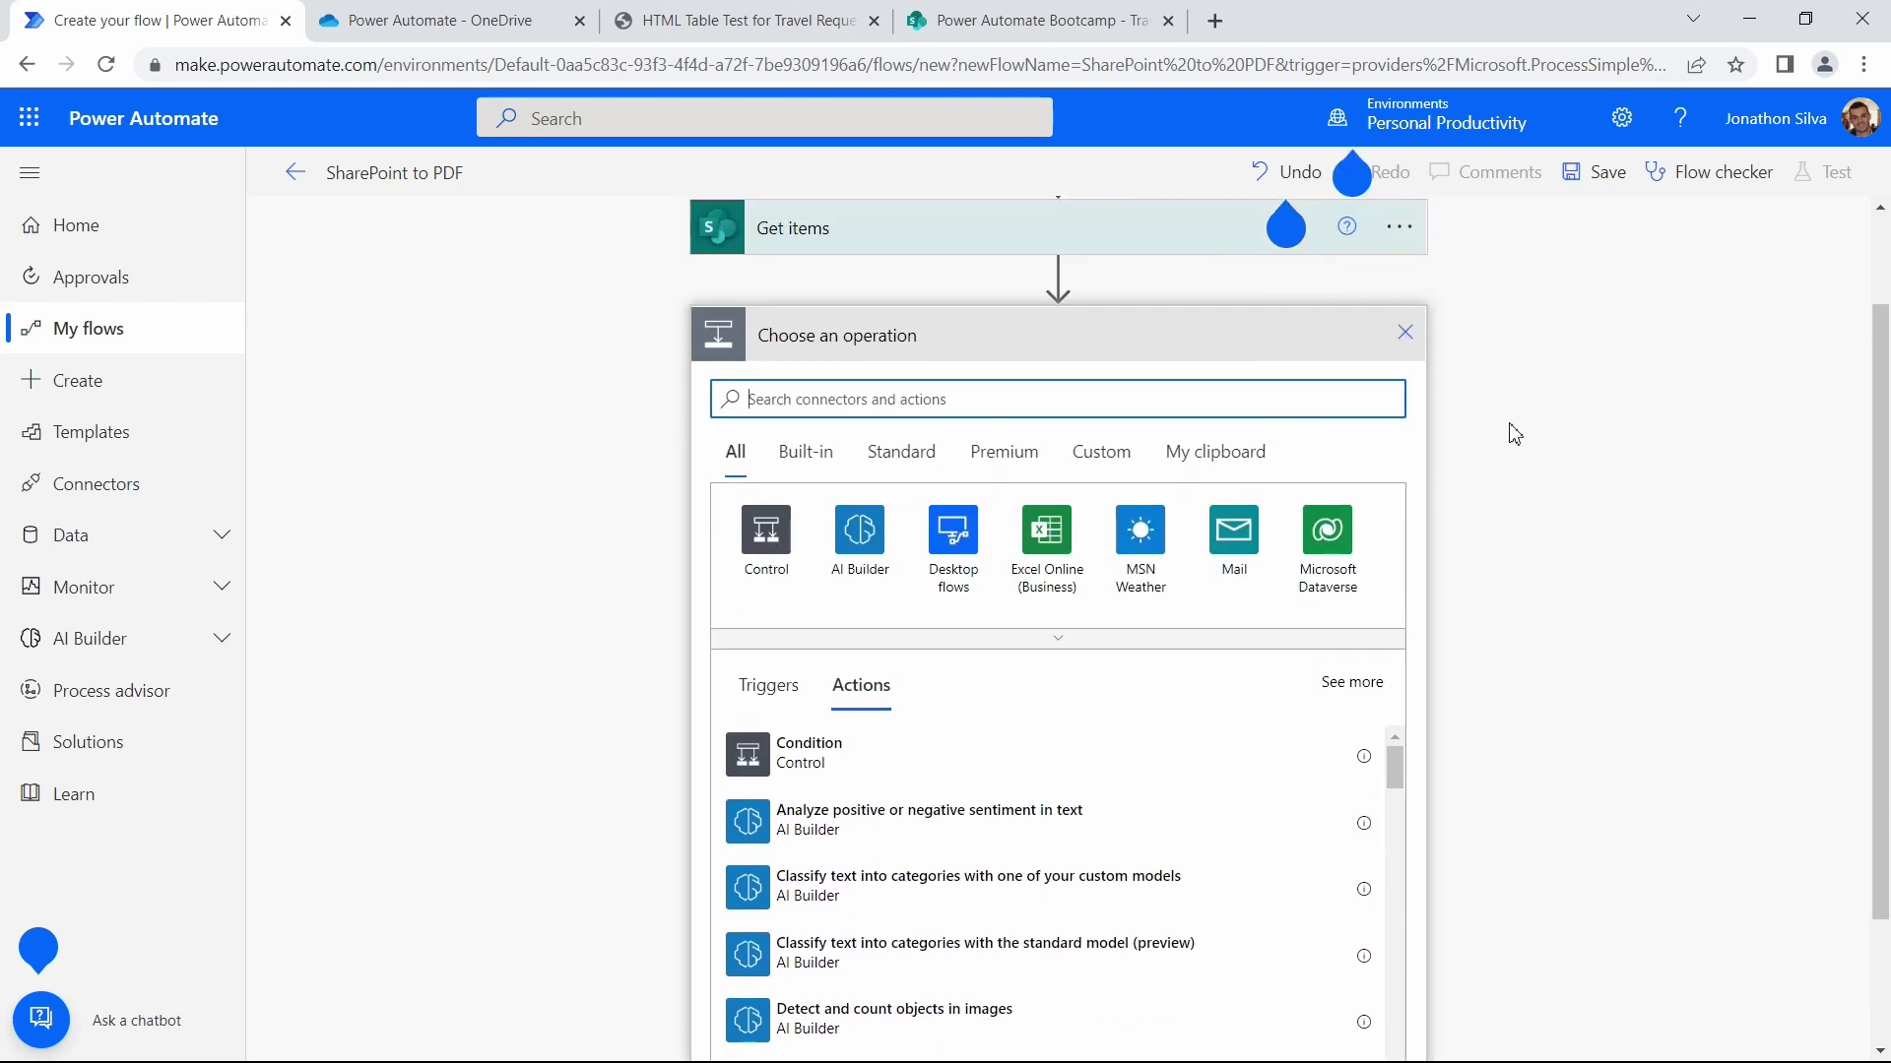
{"action": "scroll", "coordinate": [1509, 437], "scroll_direction": "down", "scroll_amount": 1}
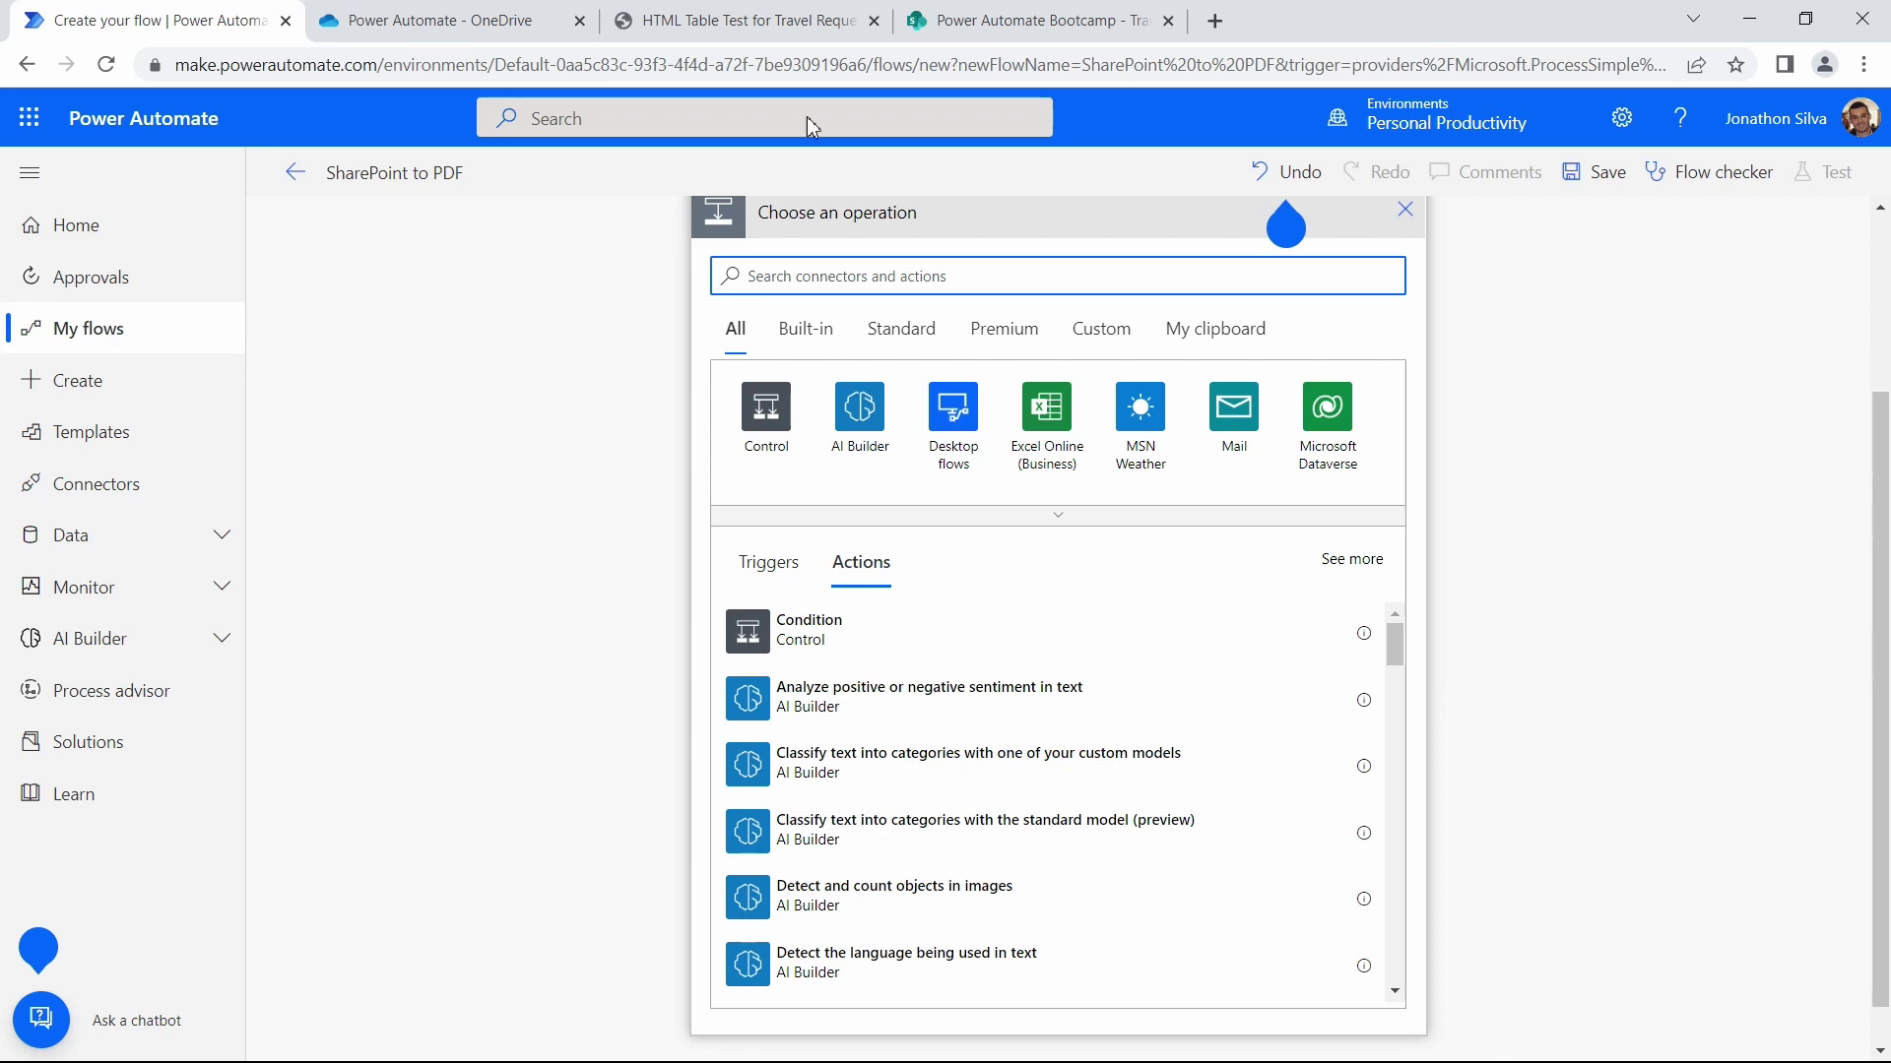
{"action": "left_click", "coordinate": [697, 19]}
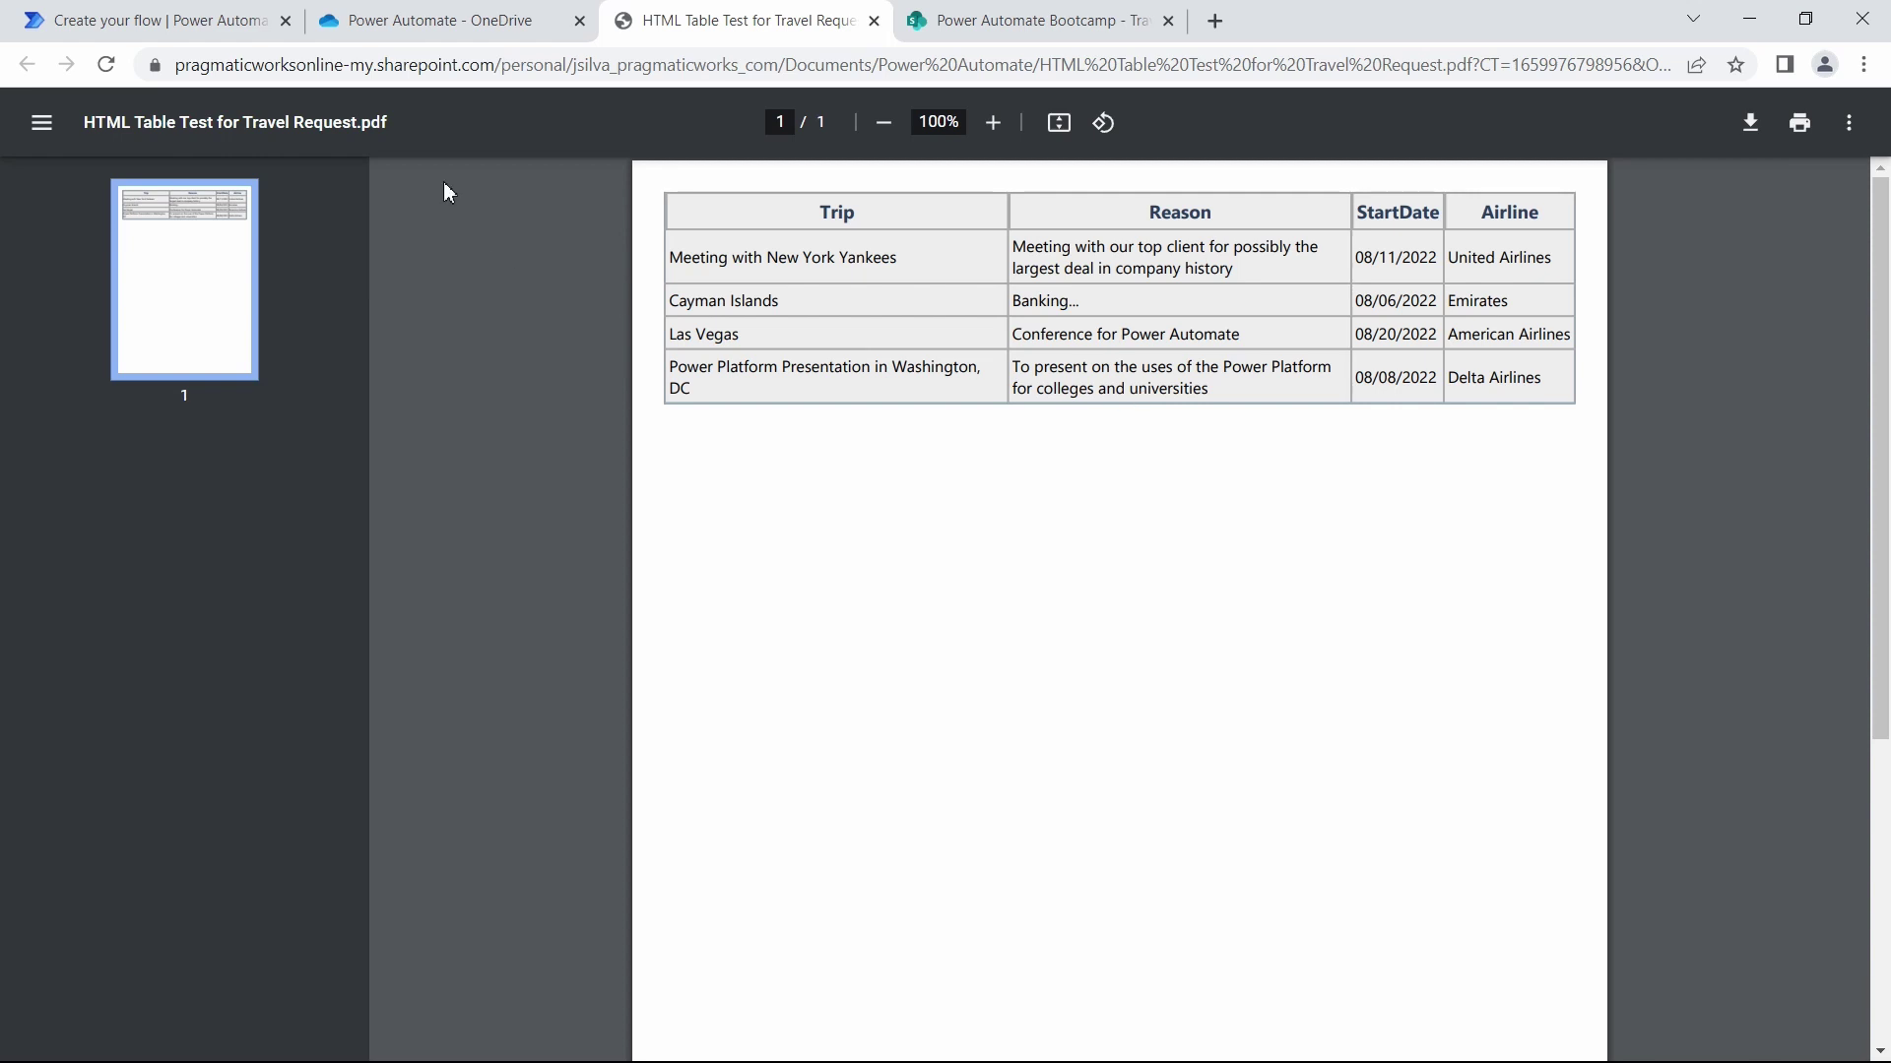
{"action": "left_click", "coordinate": [163, 30]}
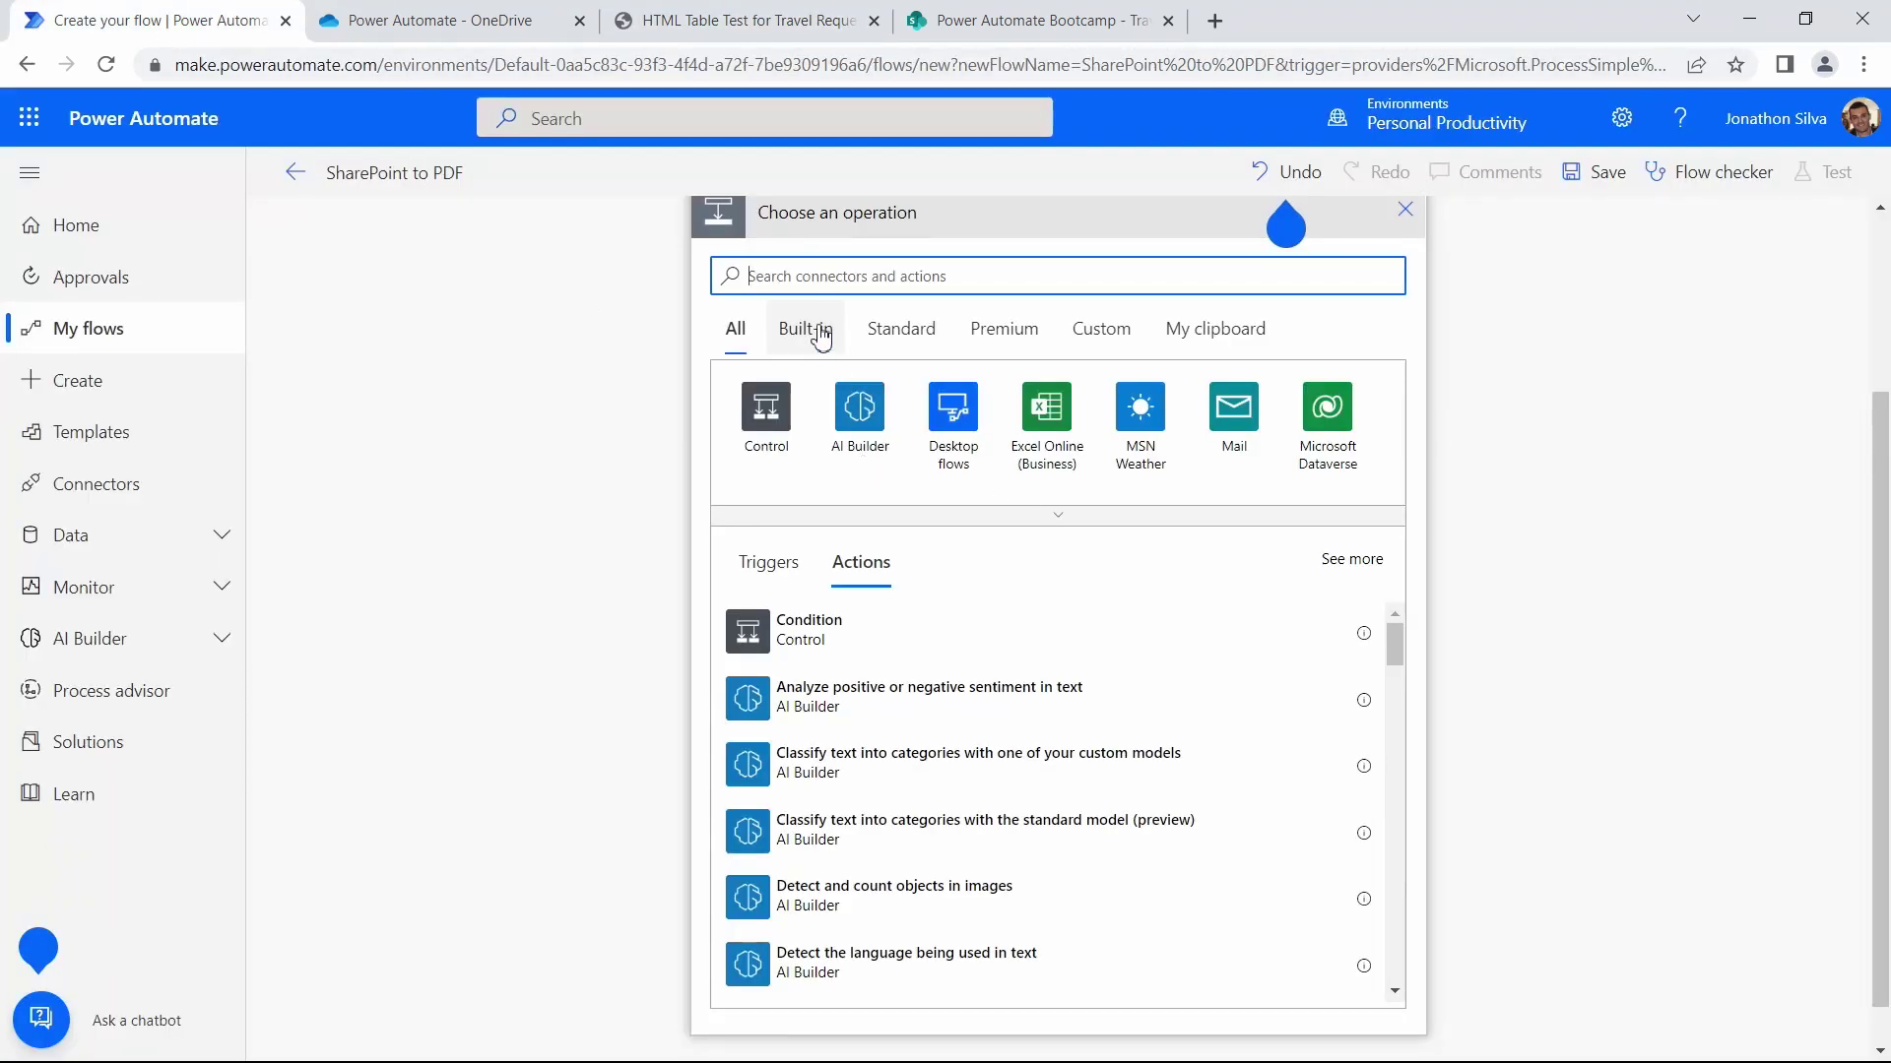
{"action": "type", "text": "cre"}
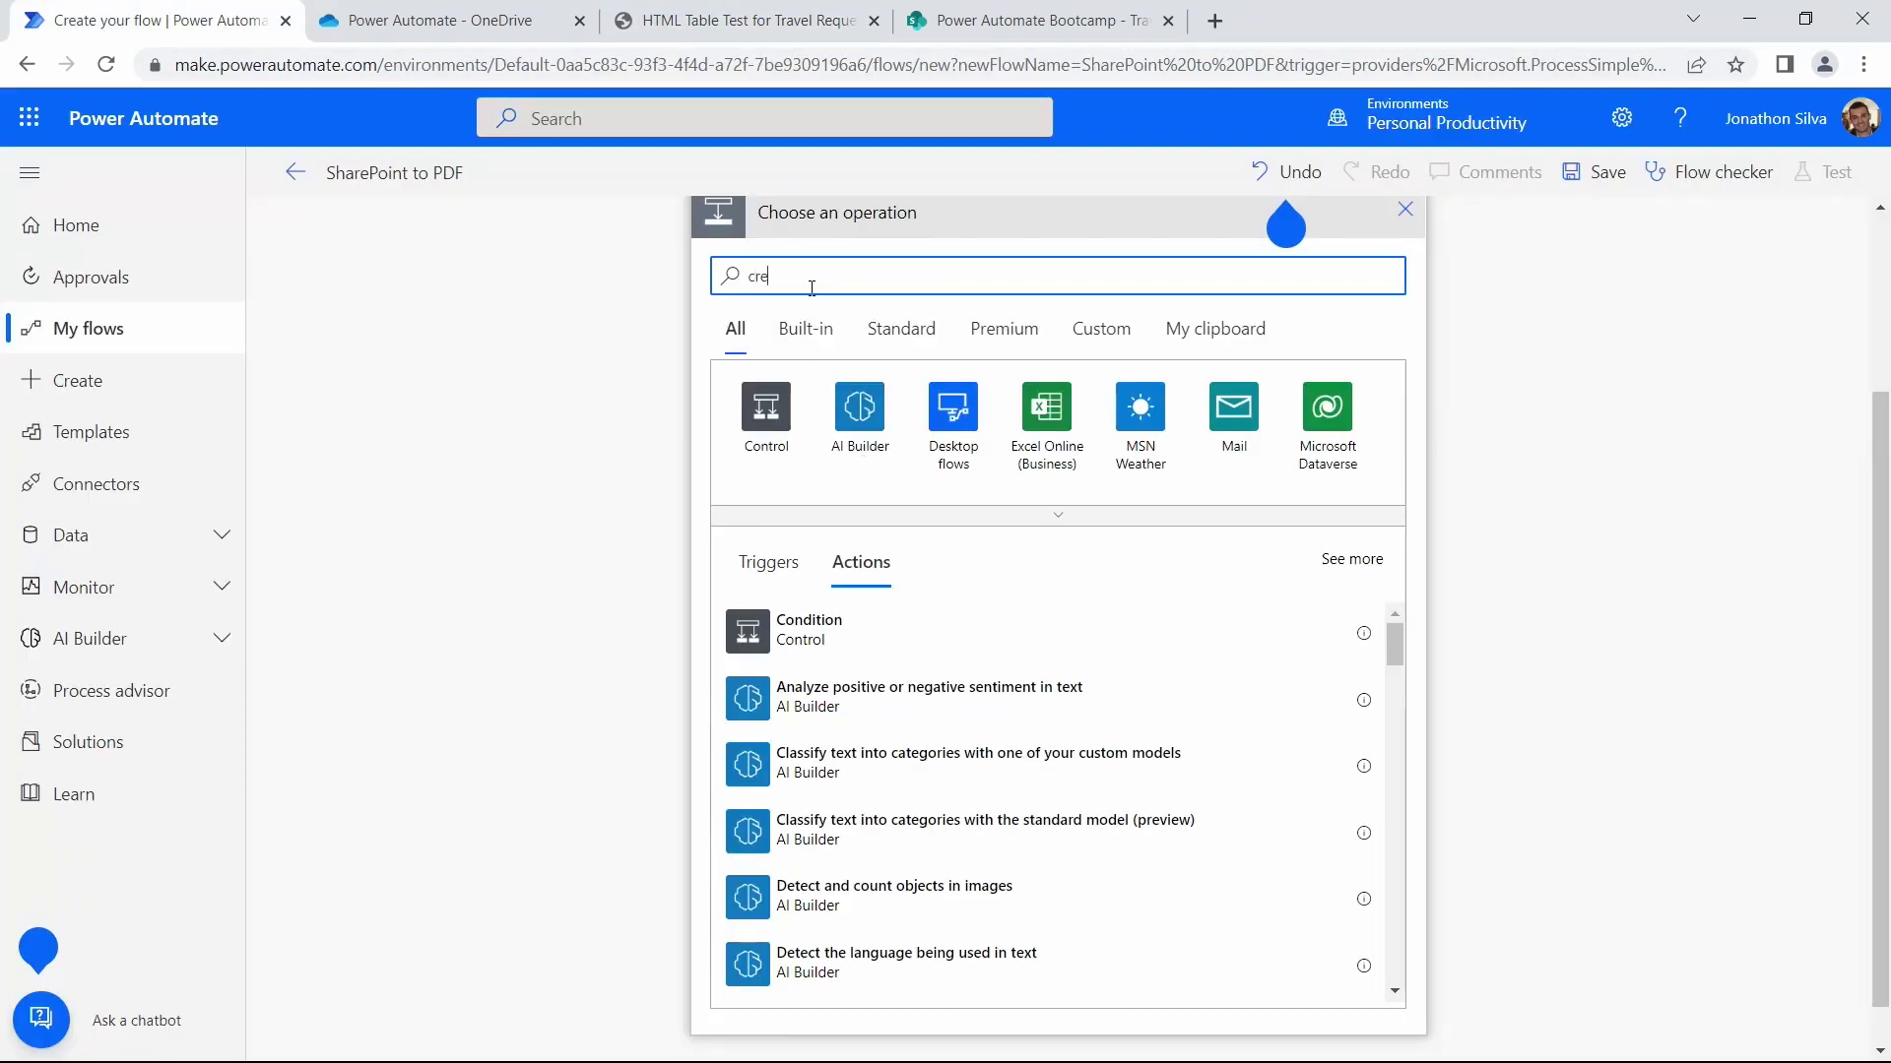
{"action": "type", "text": "ate html"}
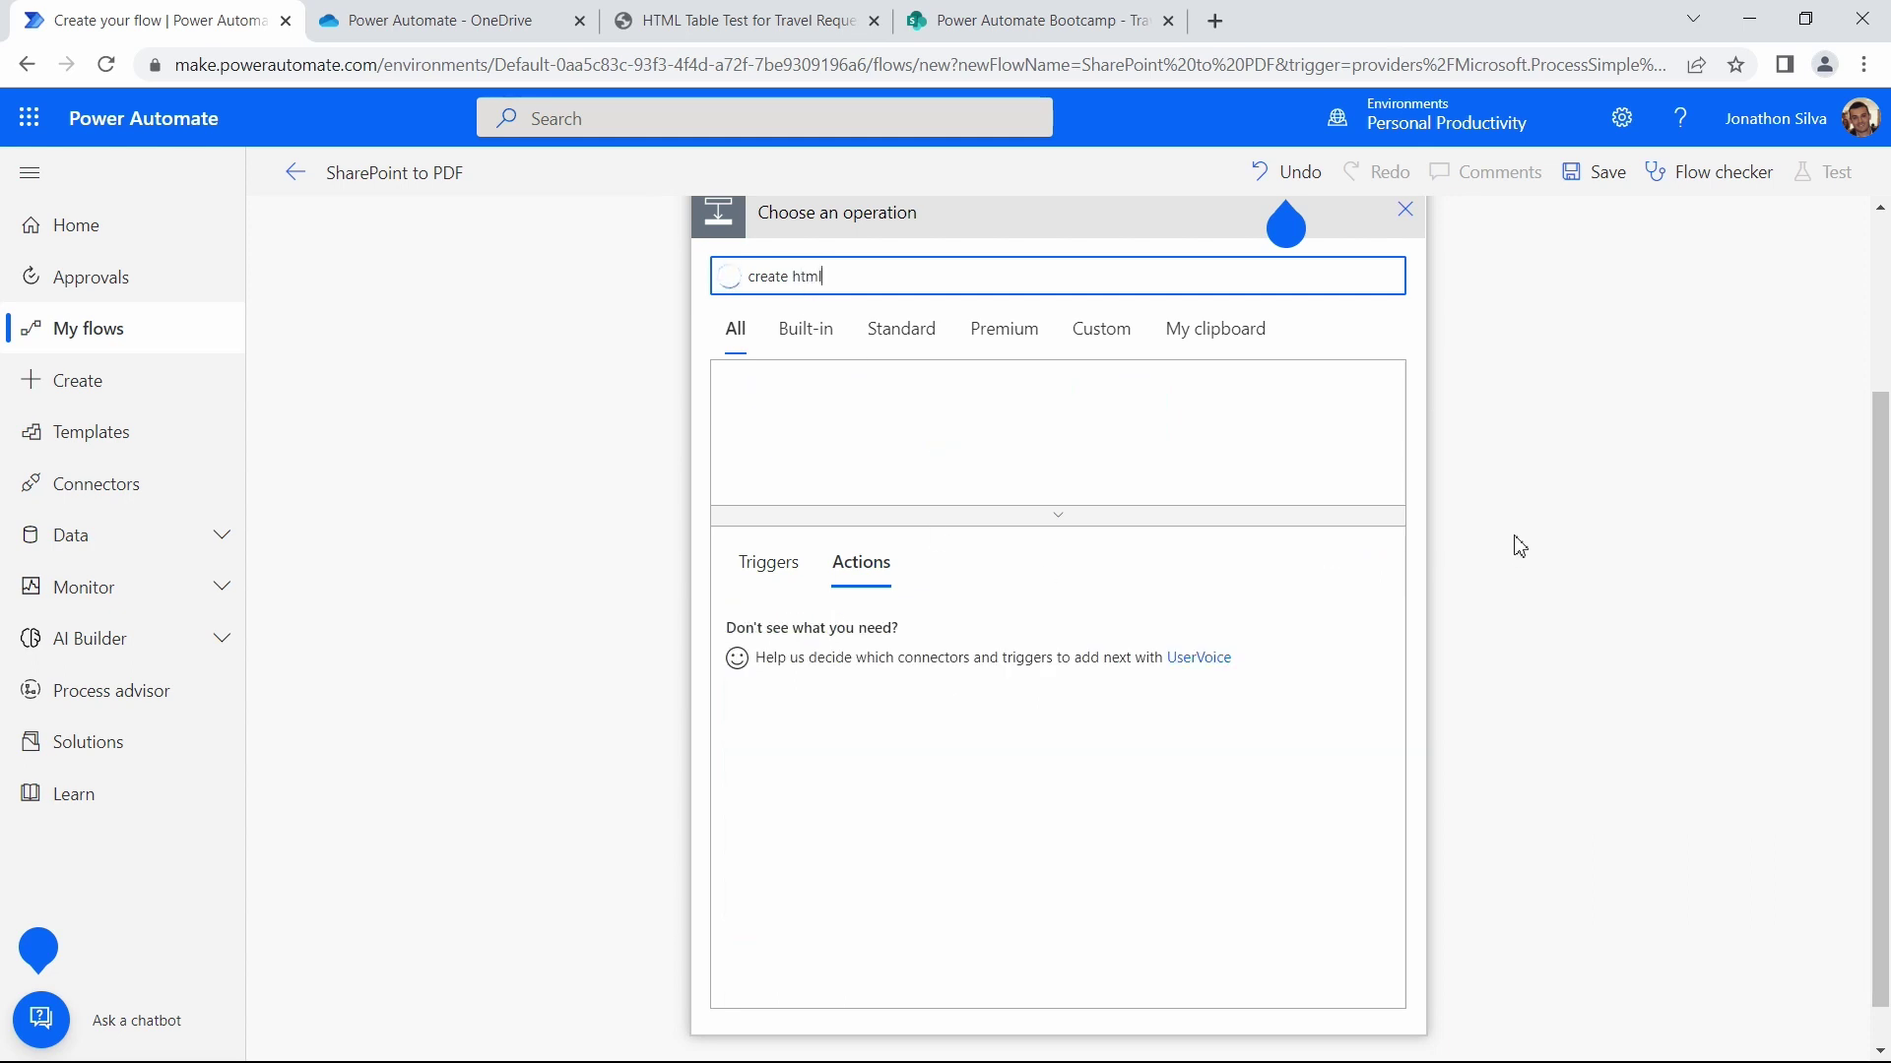
{"action": "scroll", "coordinate": [1510, 543], "scroll_direction": "down", "scroll_amount": 1}
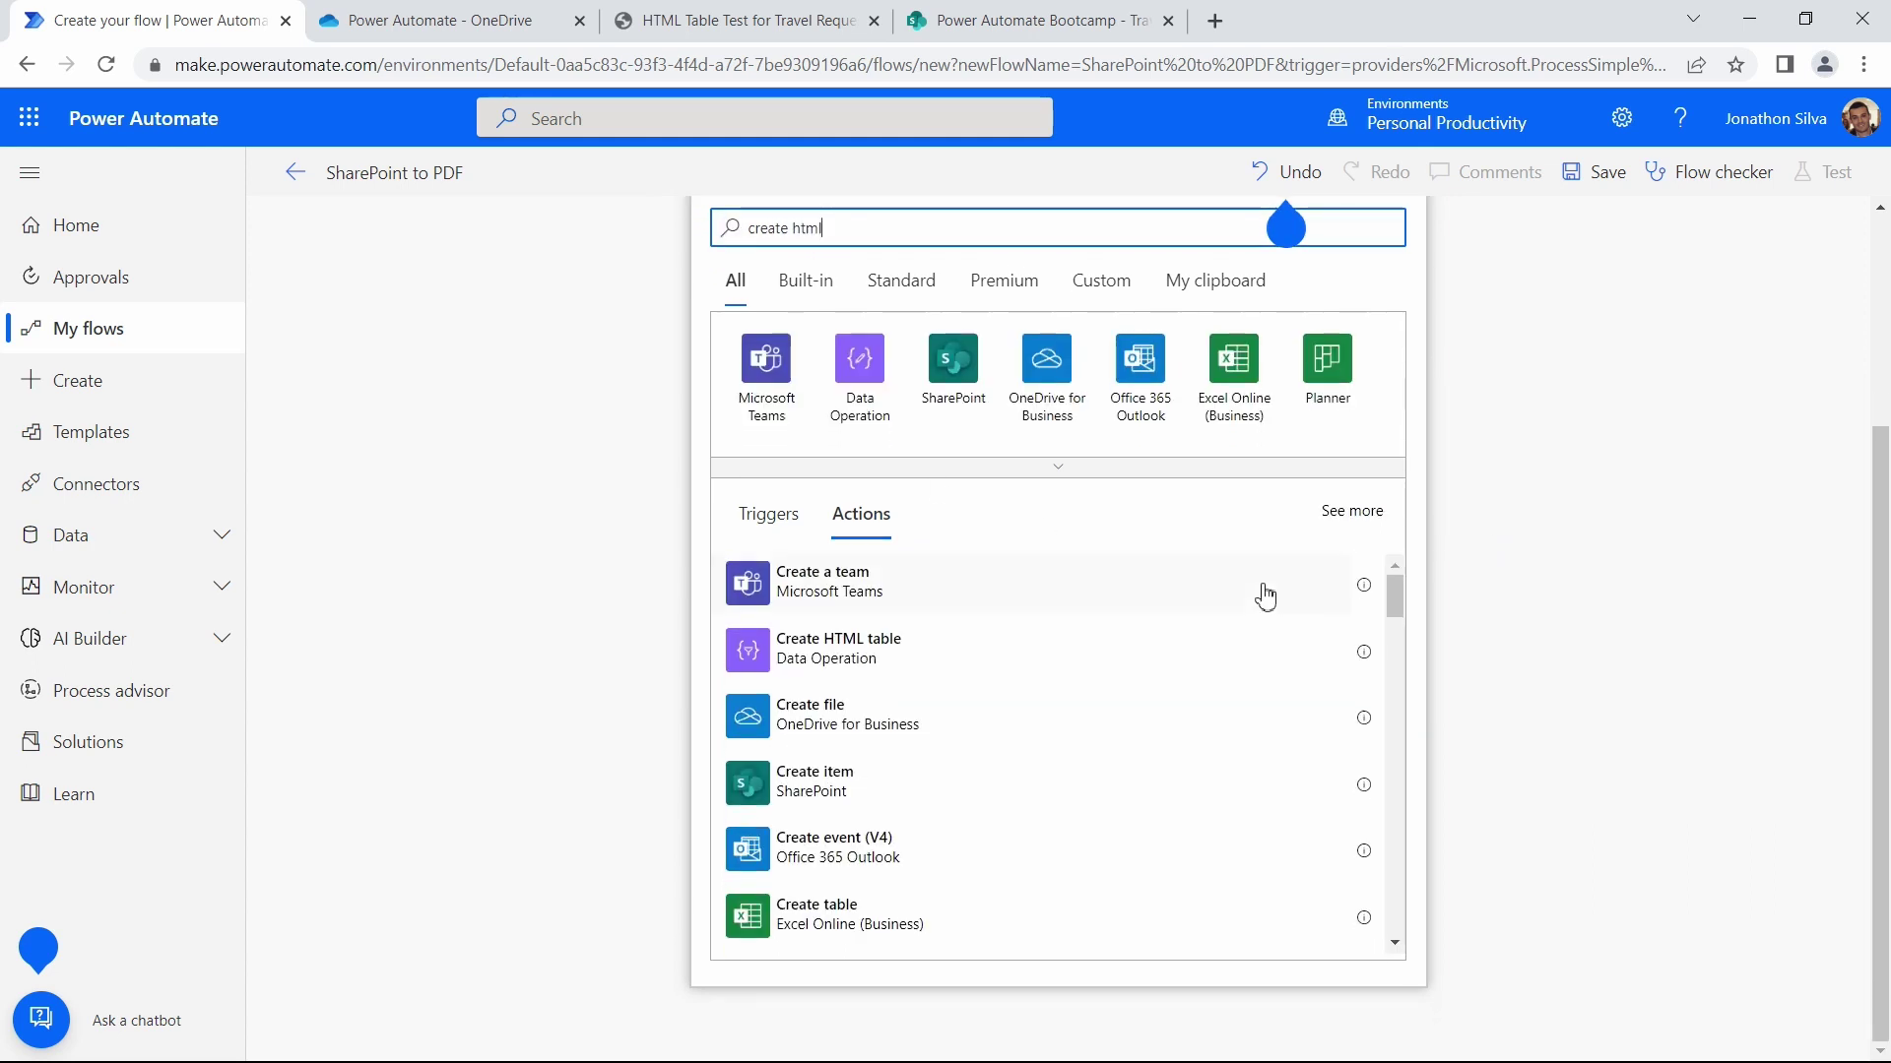
{"action": "left_click", "coordinate": [890, 657]}
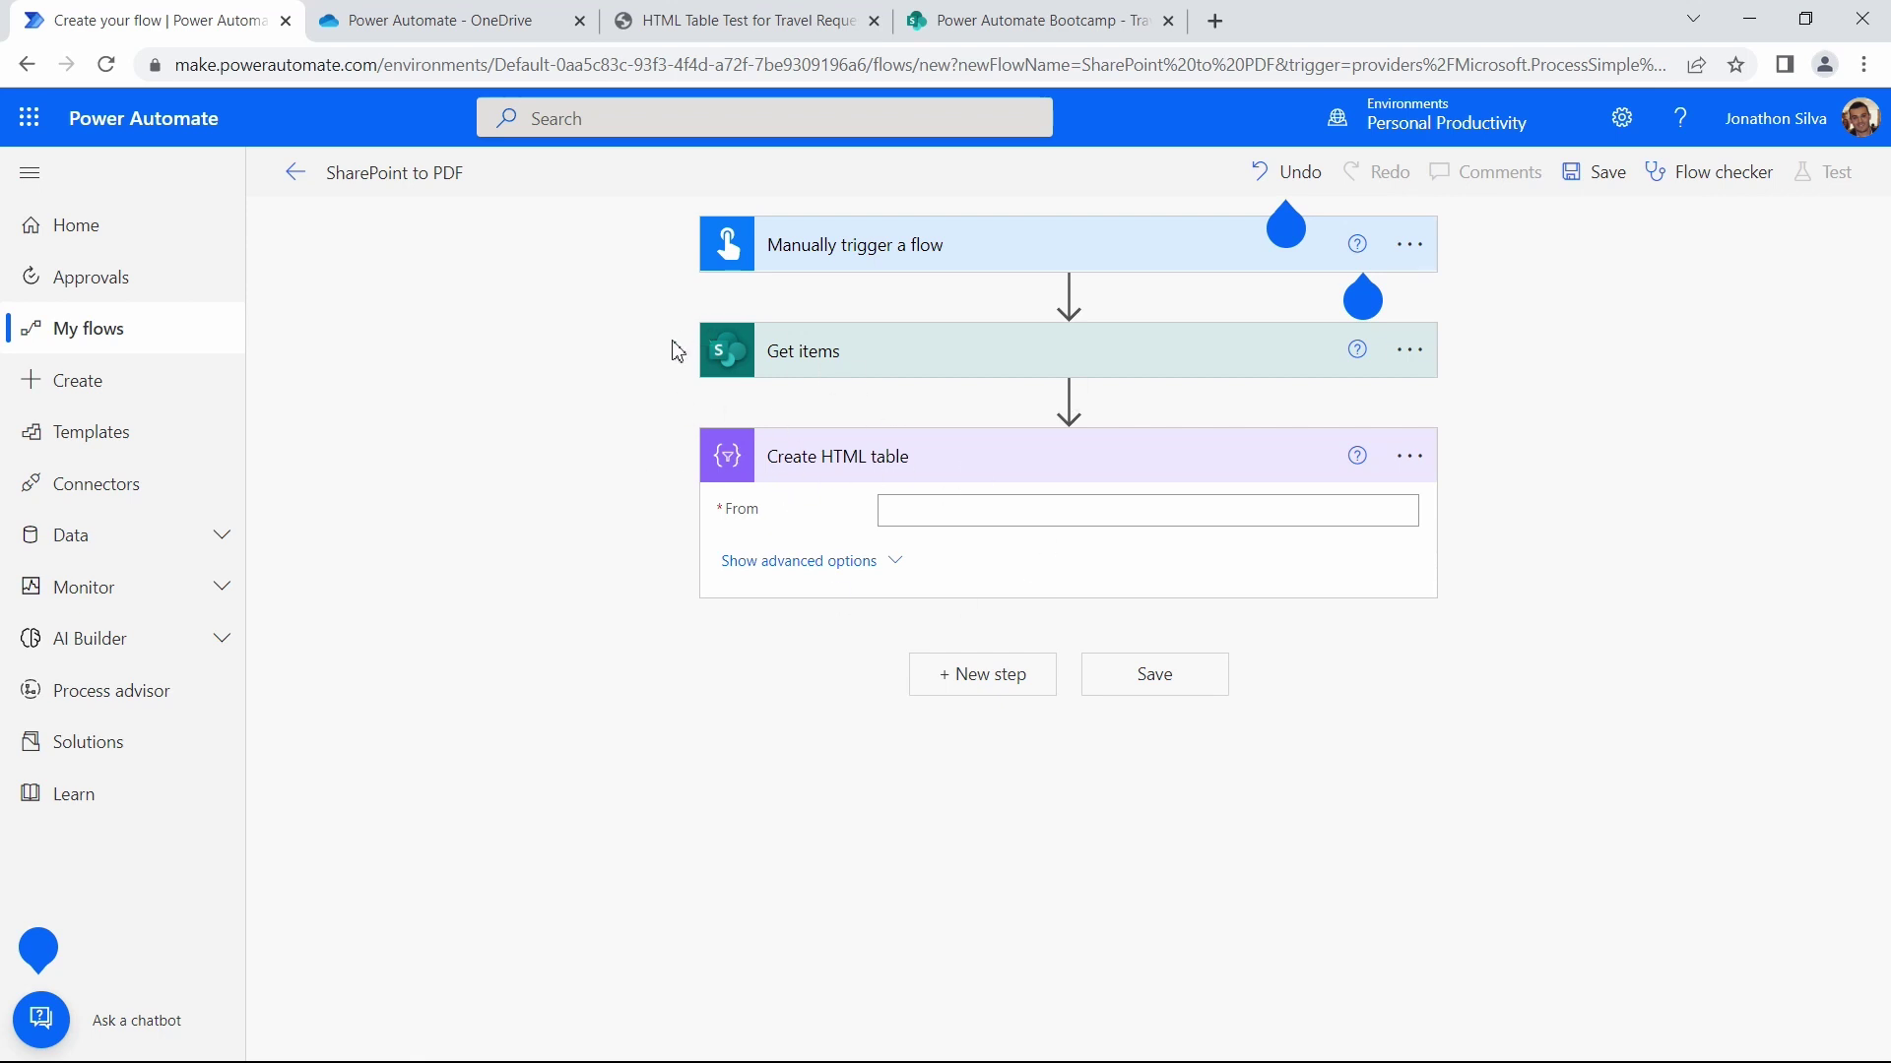
Set the HTML table's From input to the value output of Get items and switch its columns to Custom
{"action": "left_click", "coordinate": [886, 511]}
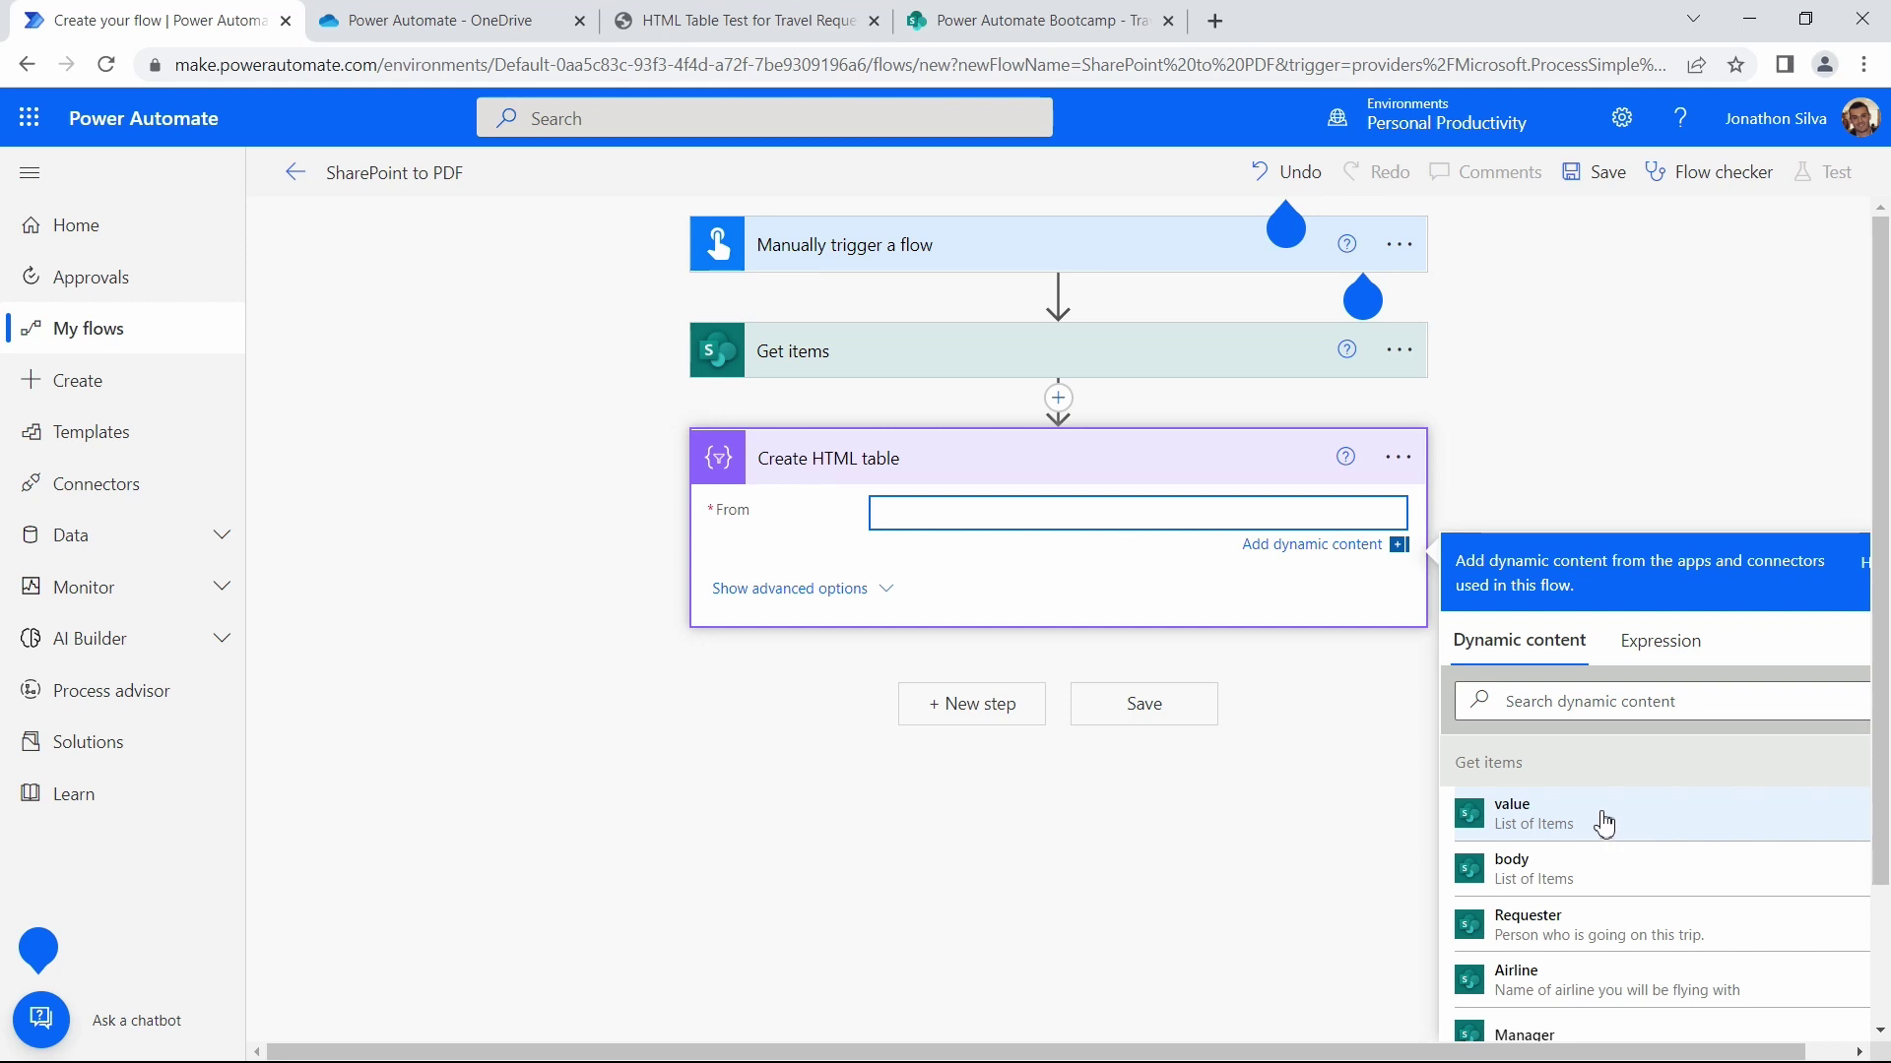
{"action": "left_click", "coordinate": [1604, 824]}
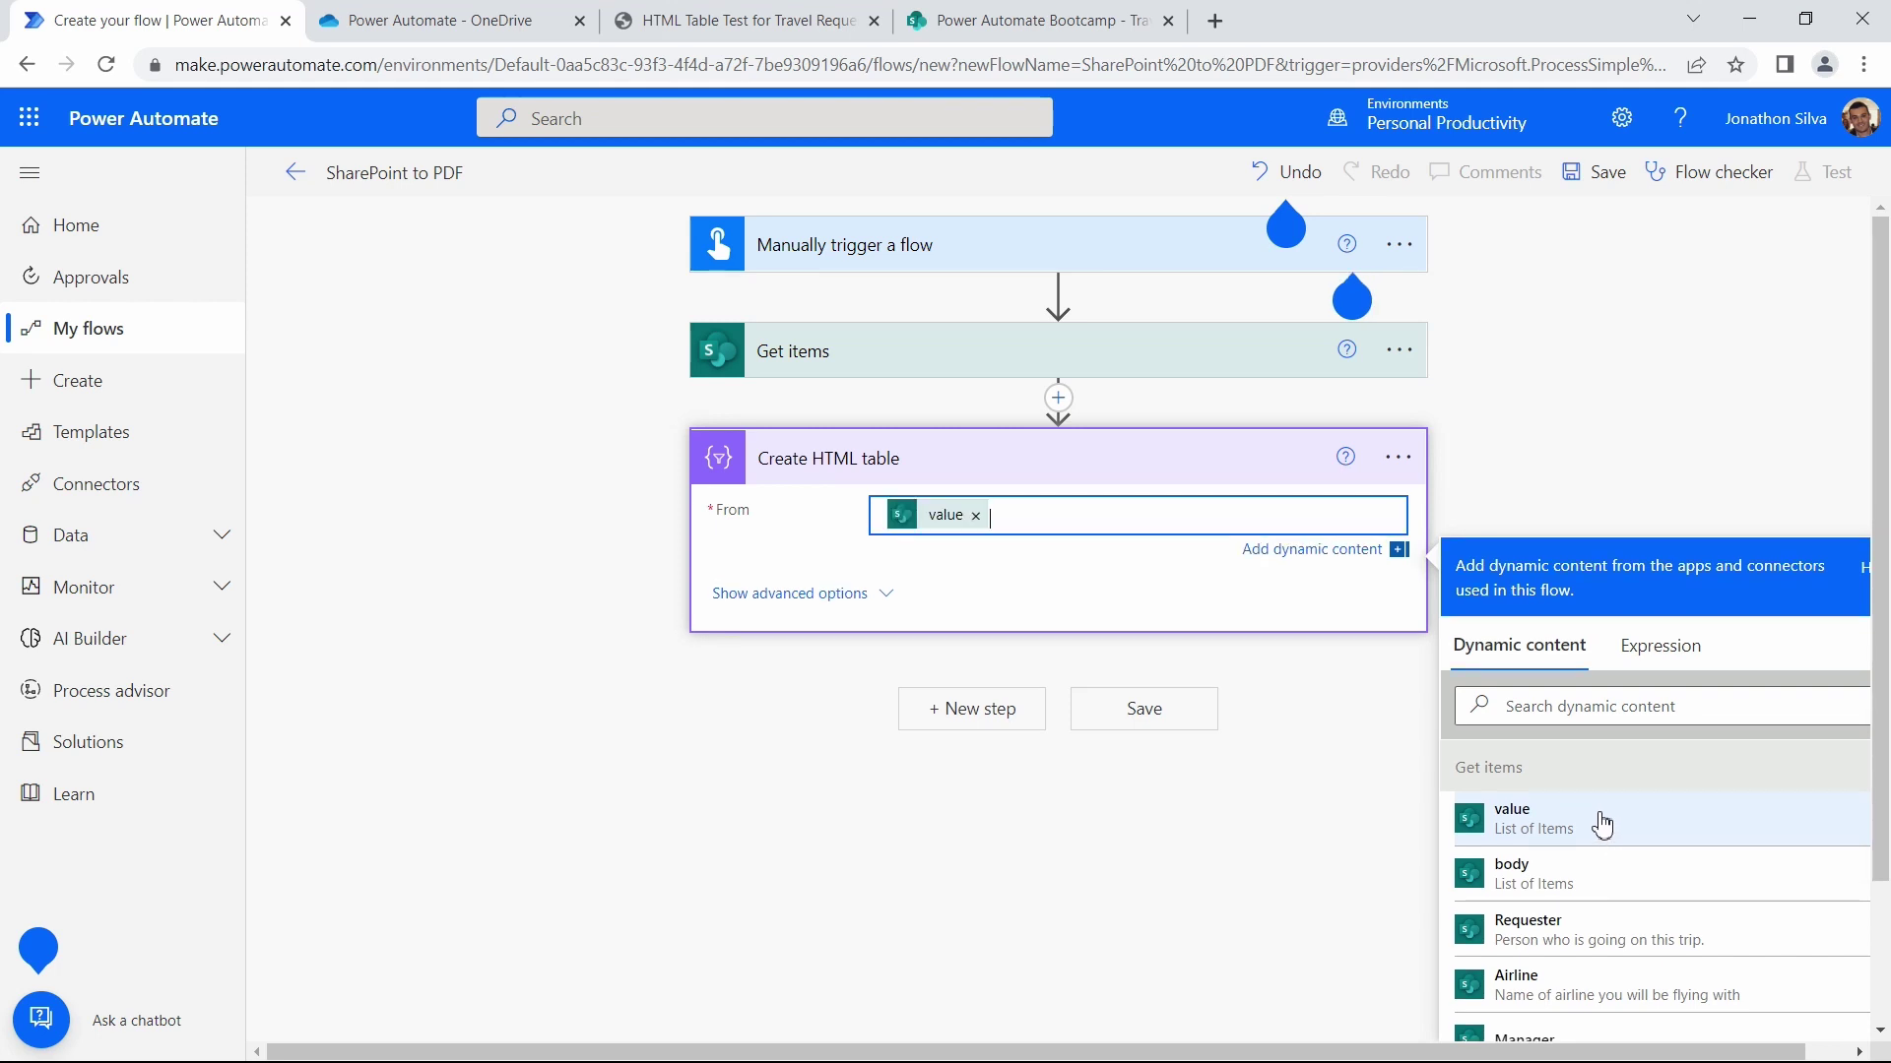
{"action": "left_click", "coordinate": [1057, 601]}
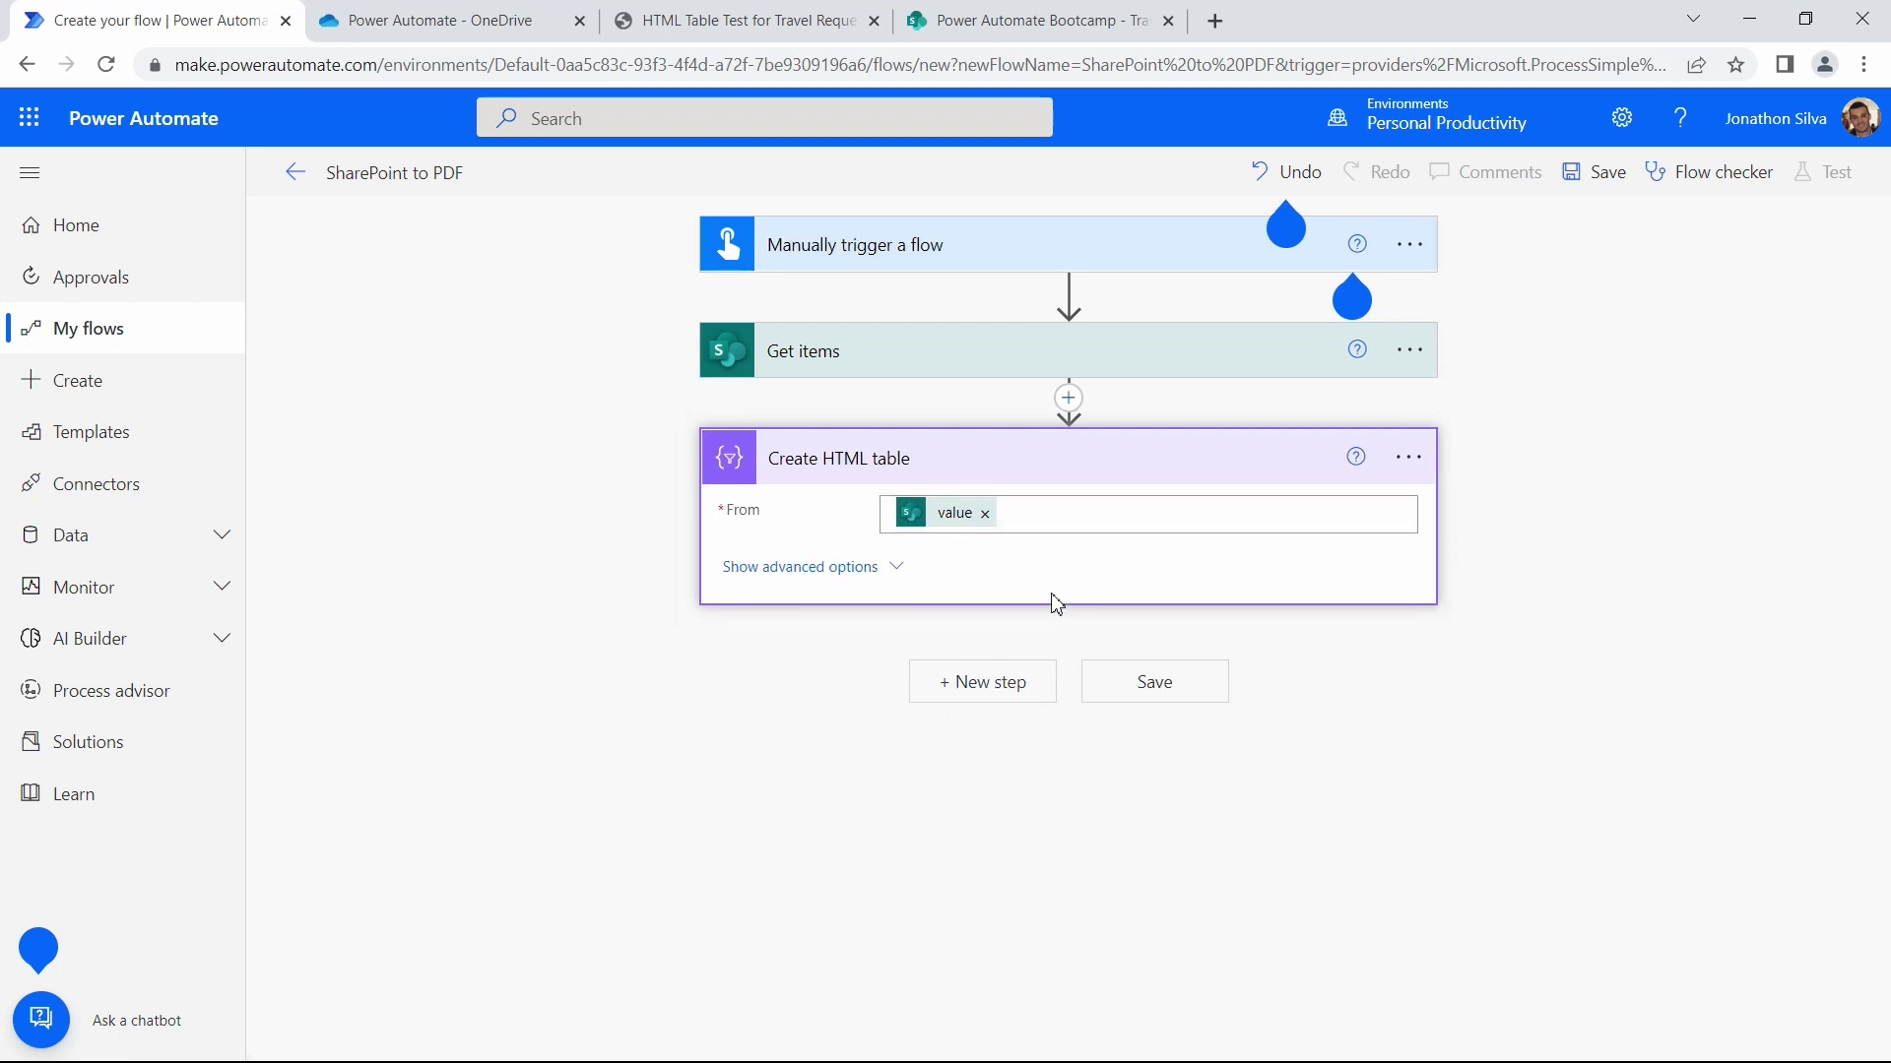
{"action": "left_click", "coordinate": [900, 575]}
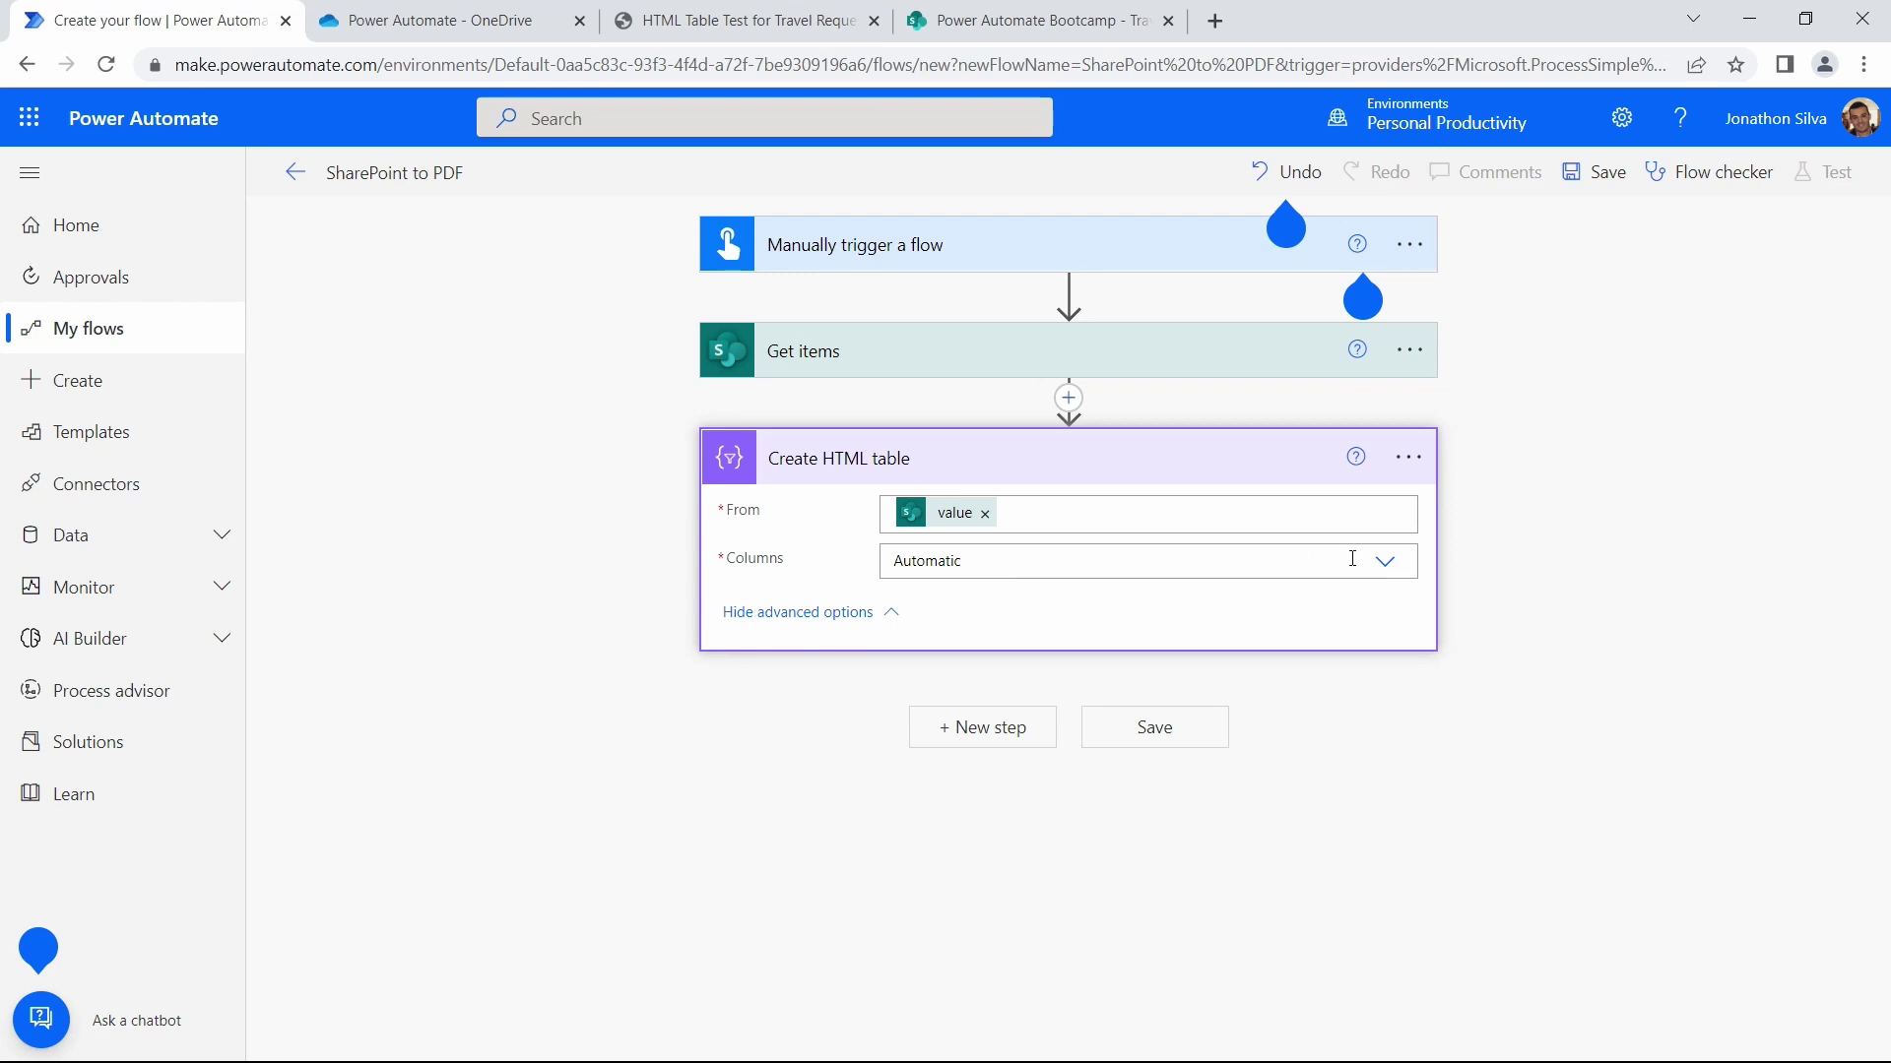
{"action": "left_click", "coordinate": [1385, 565]}
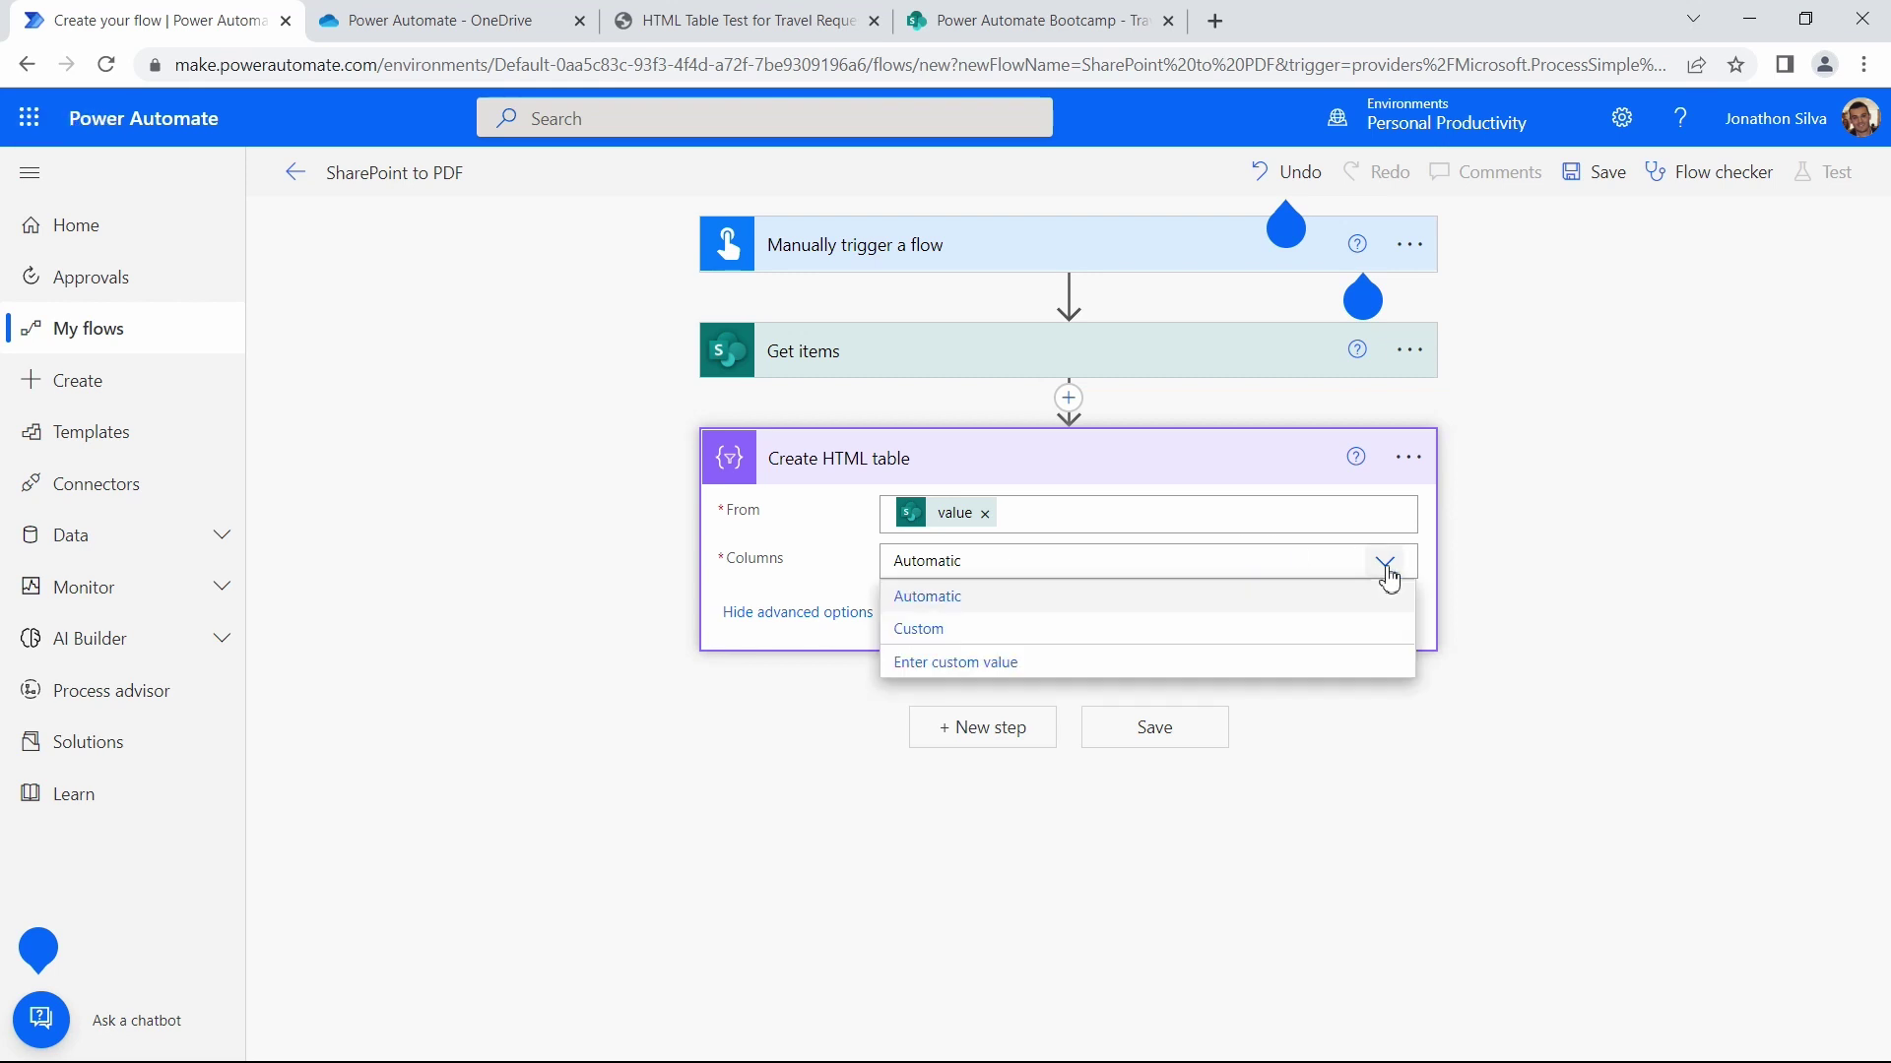
{"action": "left_click", "coordinate": [931, 629]}
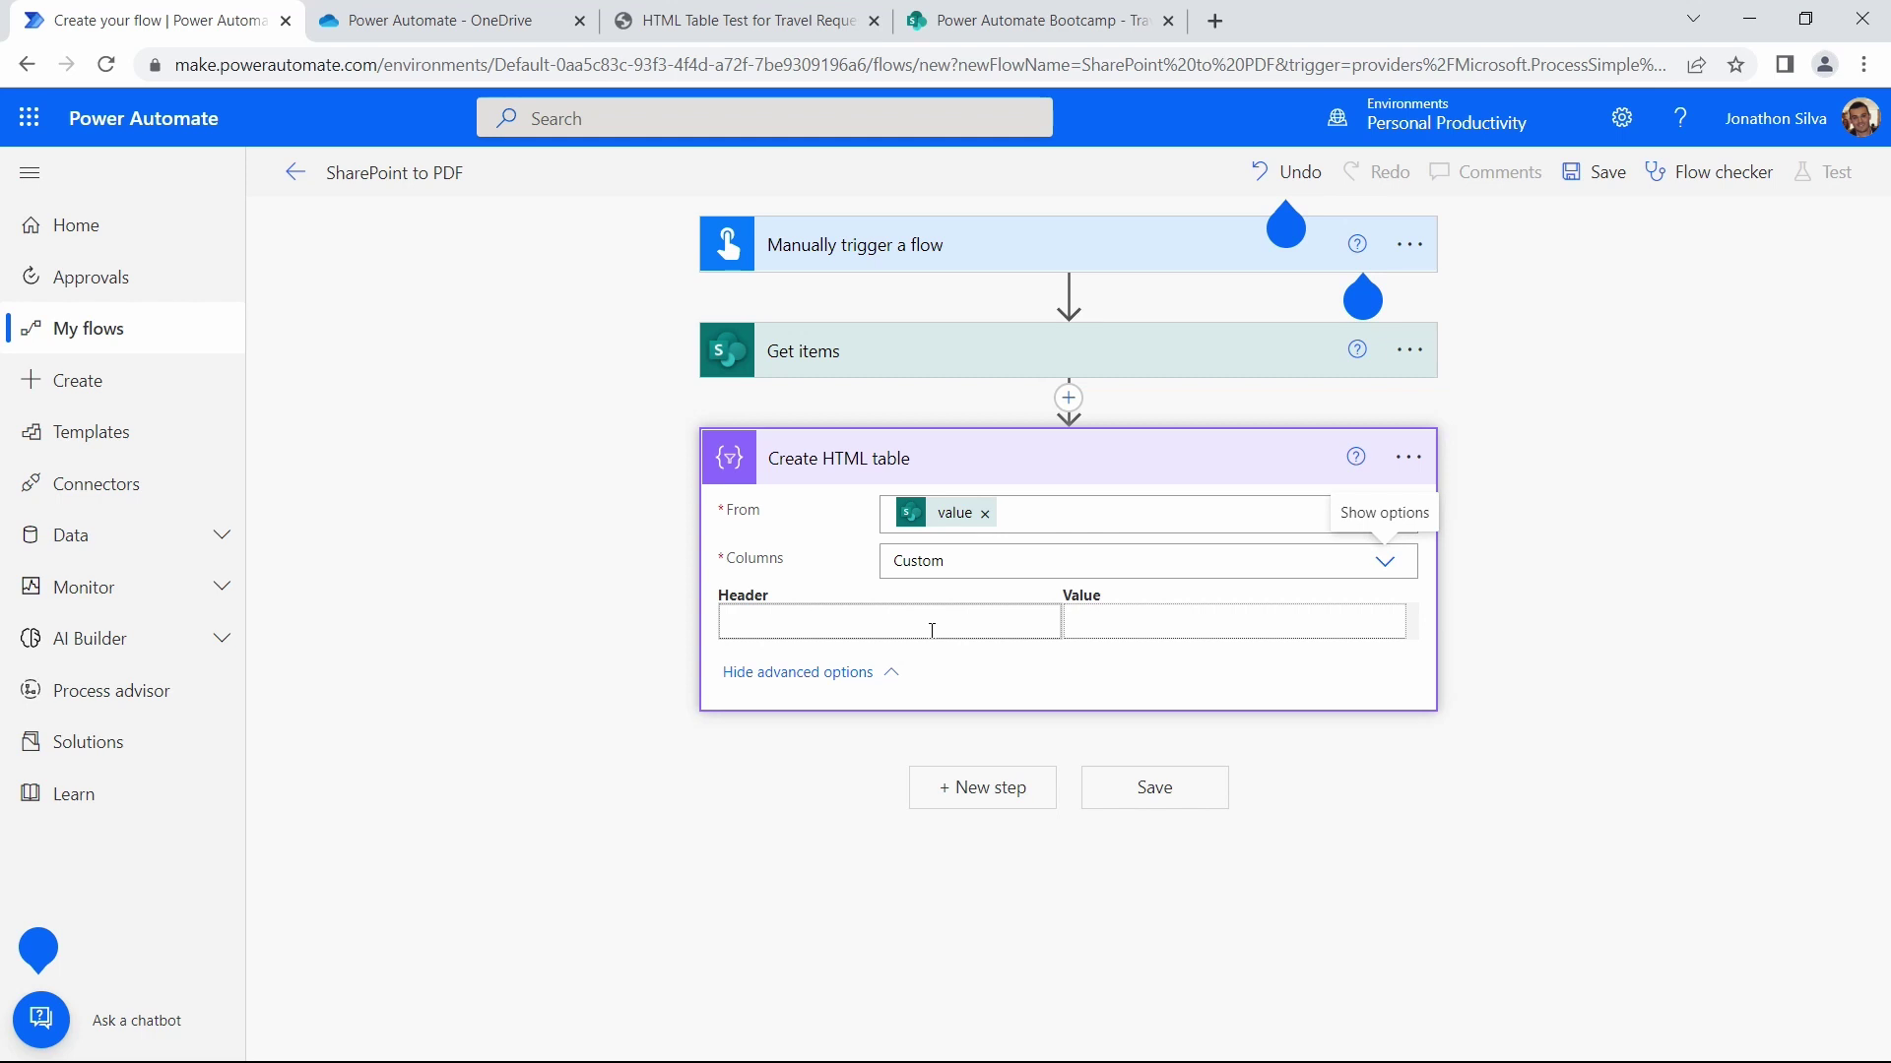
Check the column headings in the sample PDF and enter Trip as the first custom column header
{"action": "left_click", "coordinate": [679, 22]}
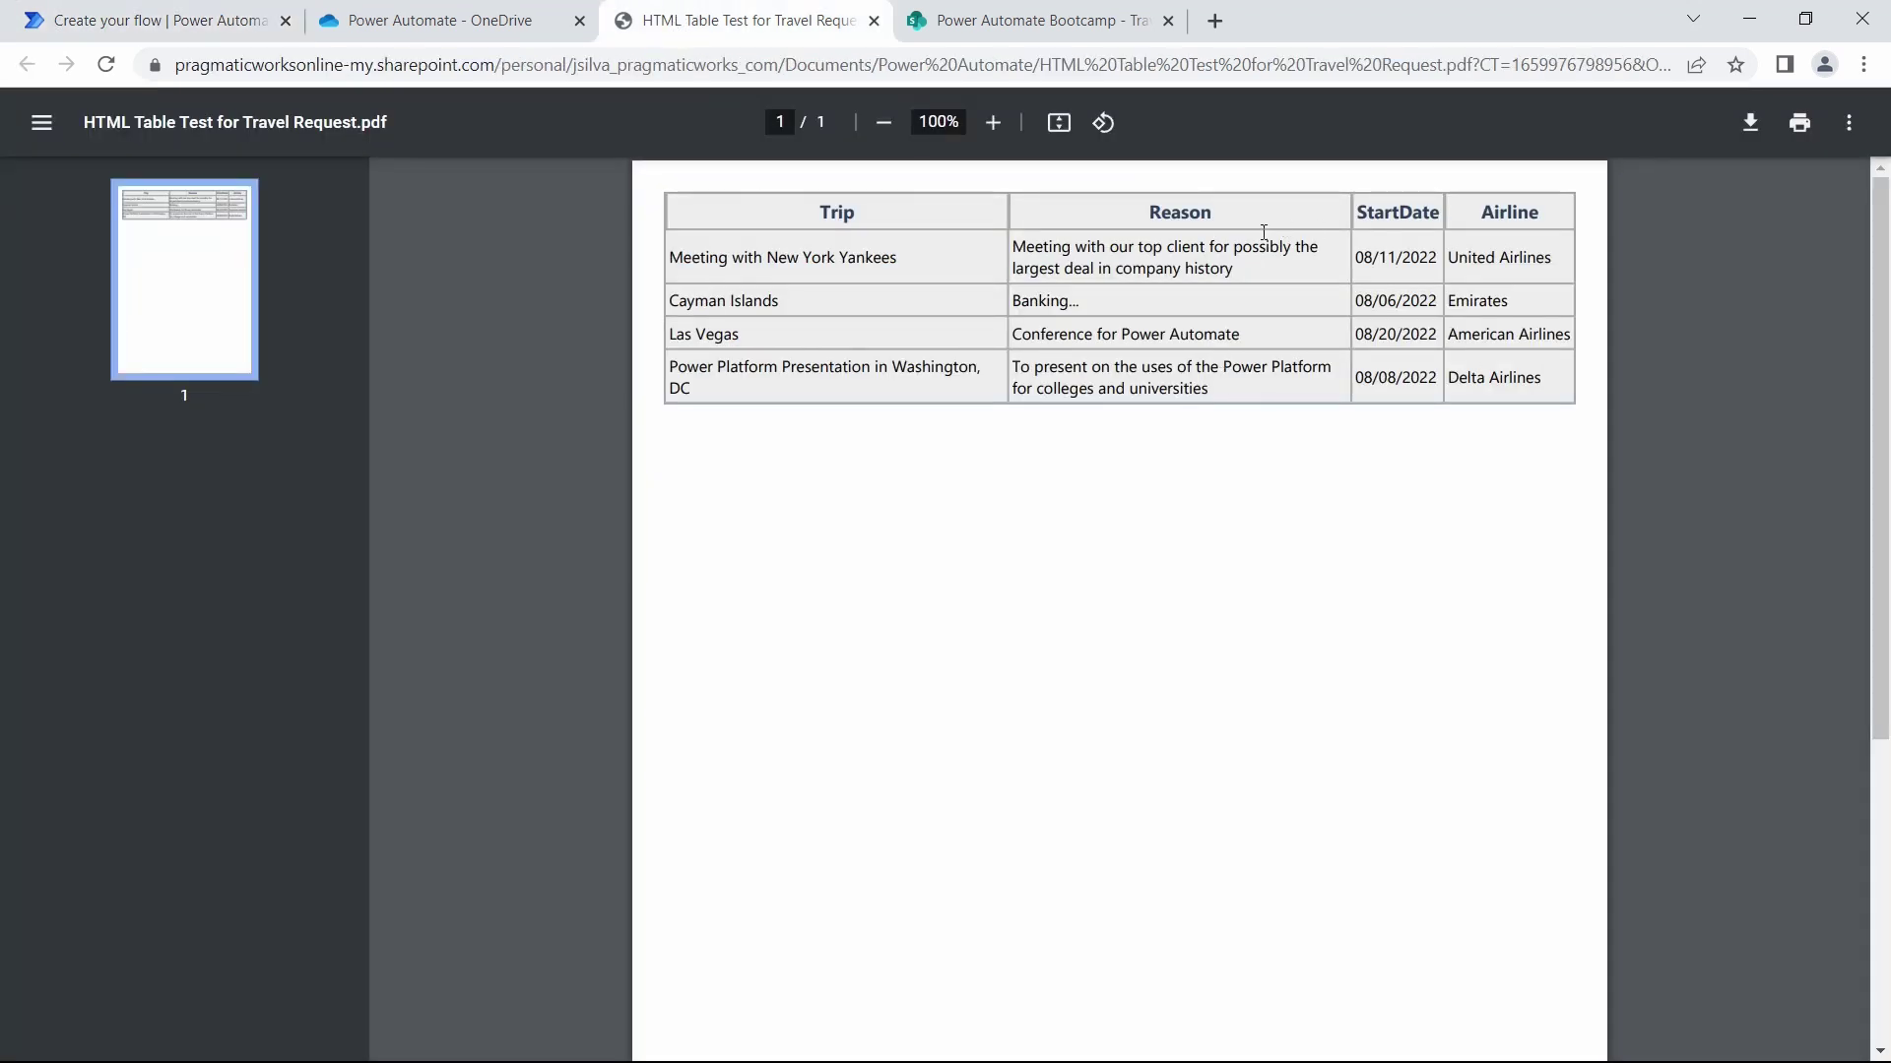
{"action": "left_click", "coordinate": [201, 22]}
{"action": "left_click", "coordinate": [800, 622]}
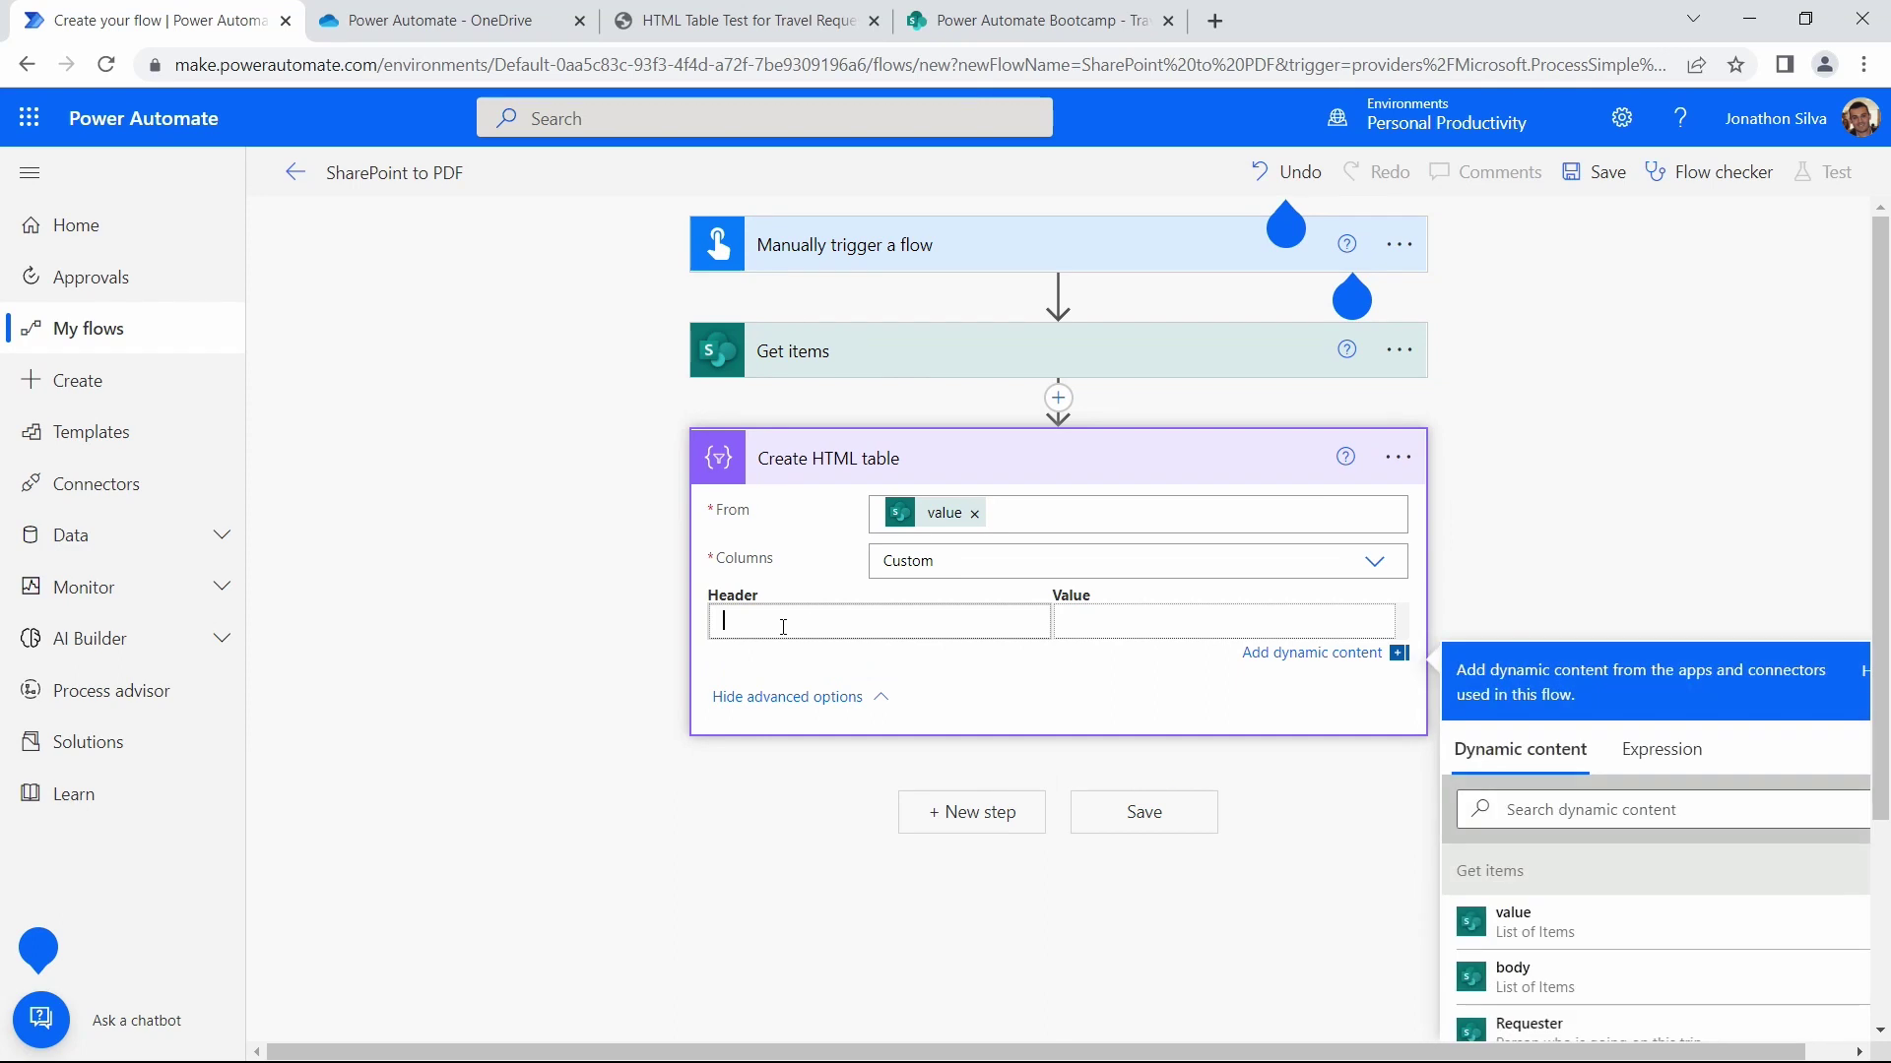
{"action": "type", "text": "Trip"}
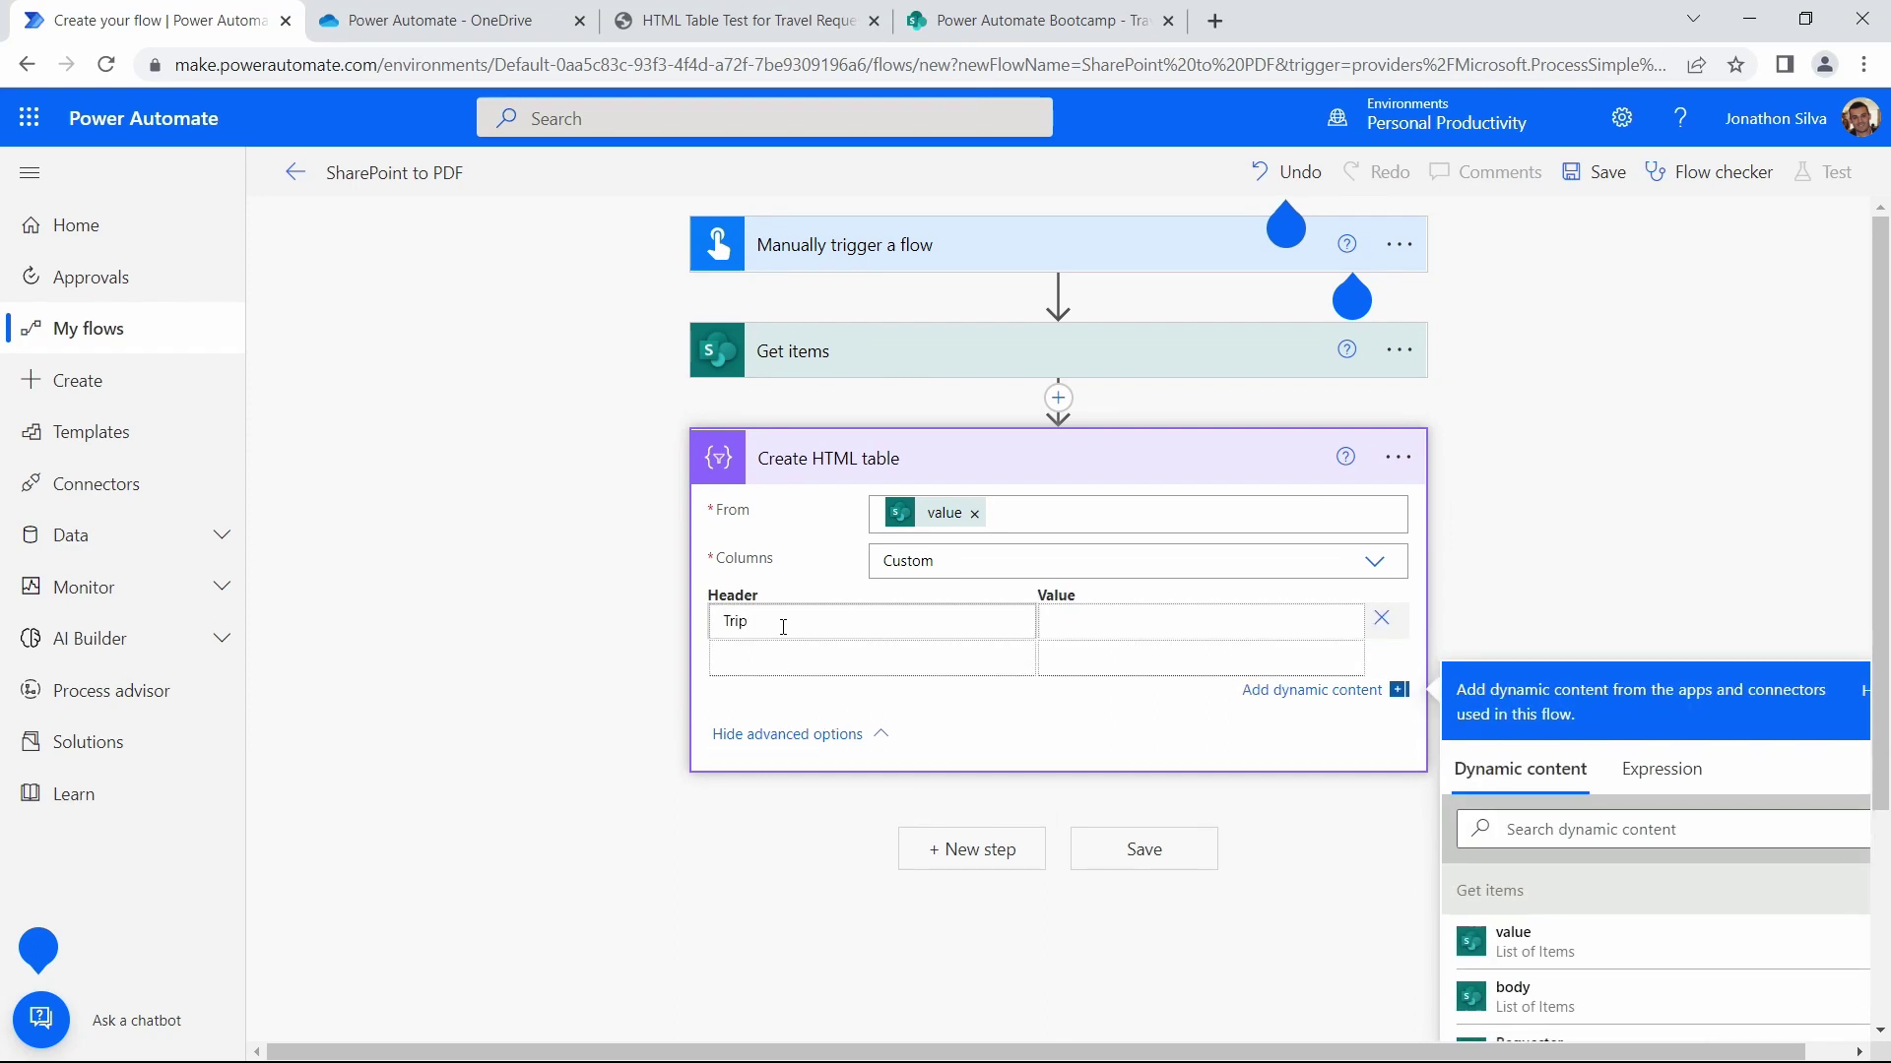
Map the Trip column's value to the Title field from Get items, checking the Travel Requests list's columns in SharePoint
{"action": "left_click", "coordinate": [1155, 628]}
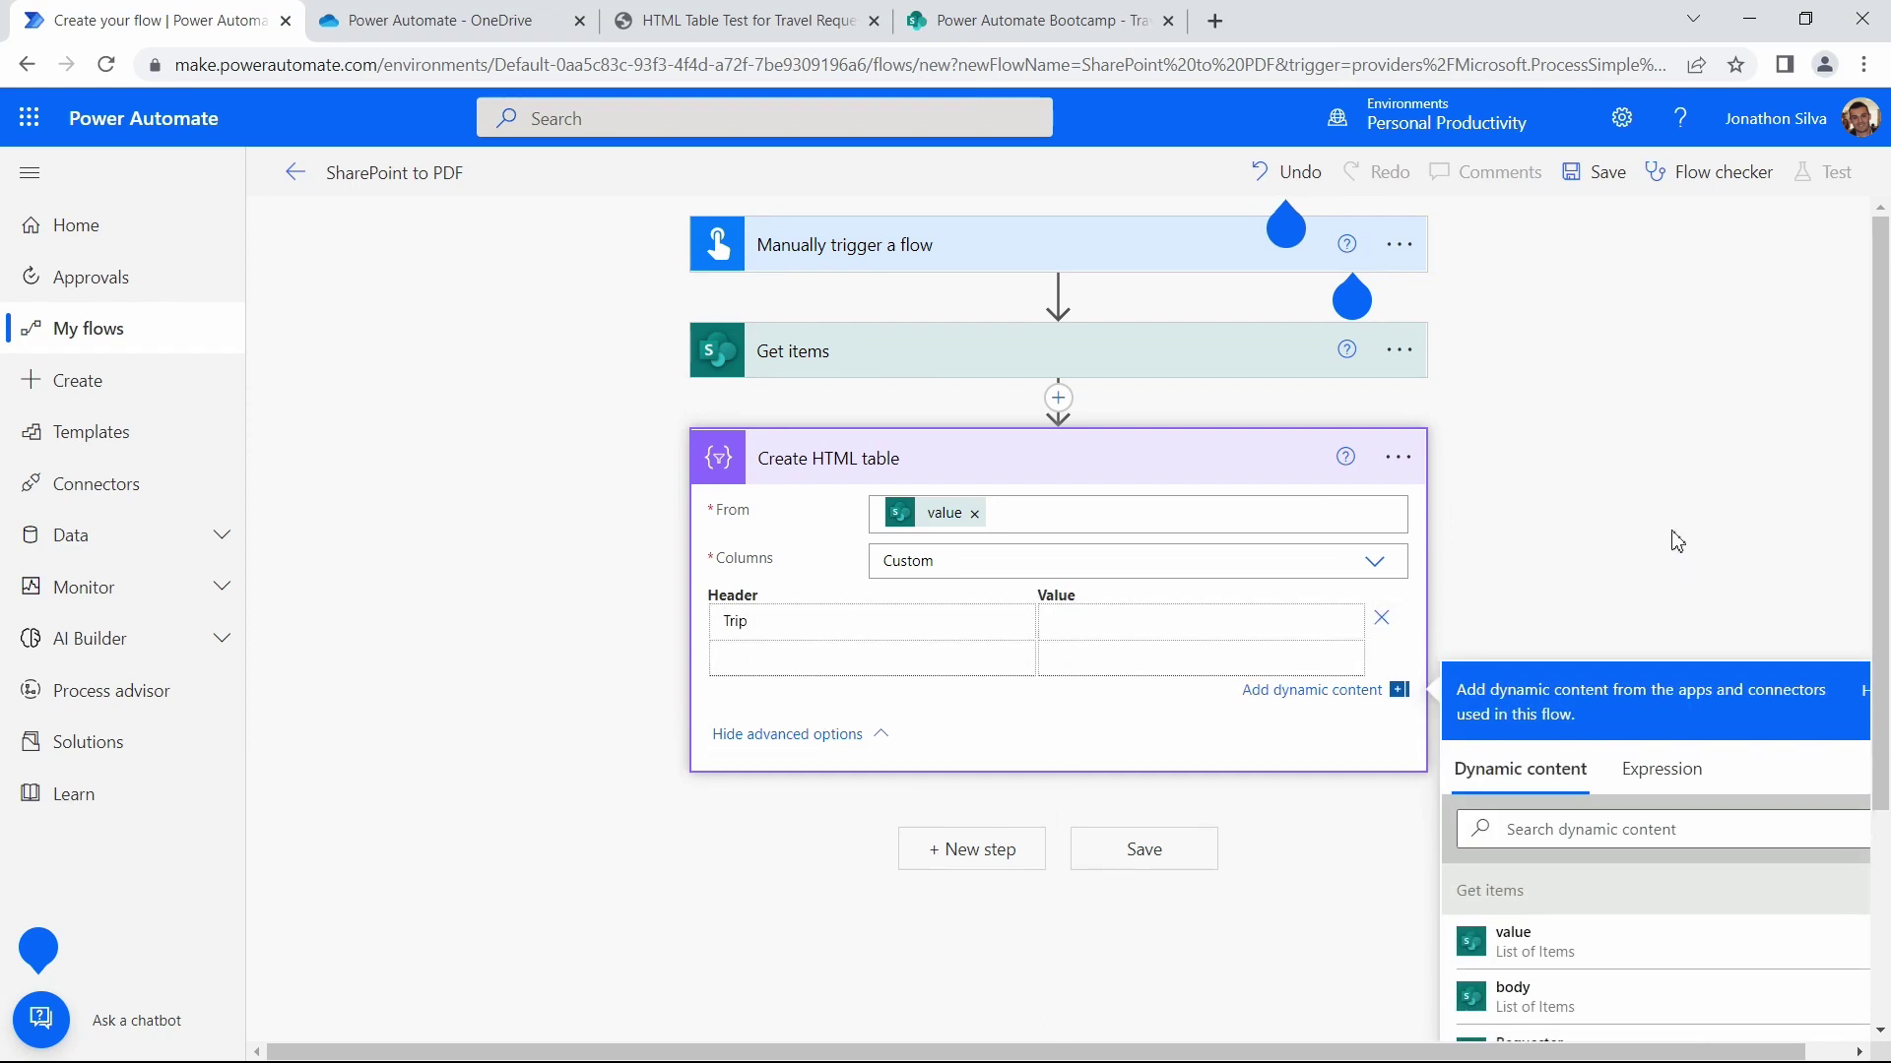
{"action": "scroll", "coordinate": [1674, 522], "scroll_direction": "down", "scroll_amount": 3}
{"action": "scroll", "coordinate": [1669, 493], "scroll_direction": "up", "scroll_amount": 1}
{"action": "scroll", "coordinate": [1669, 493], "scroll_direction": "down", "scroll_amount": 1}
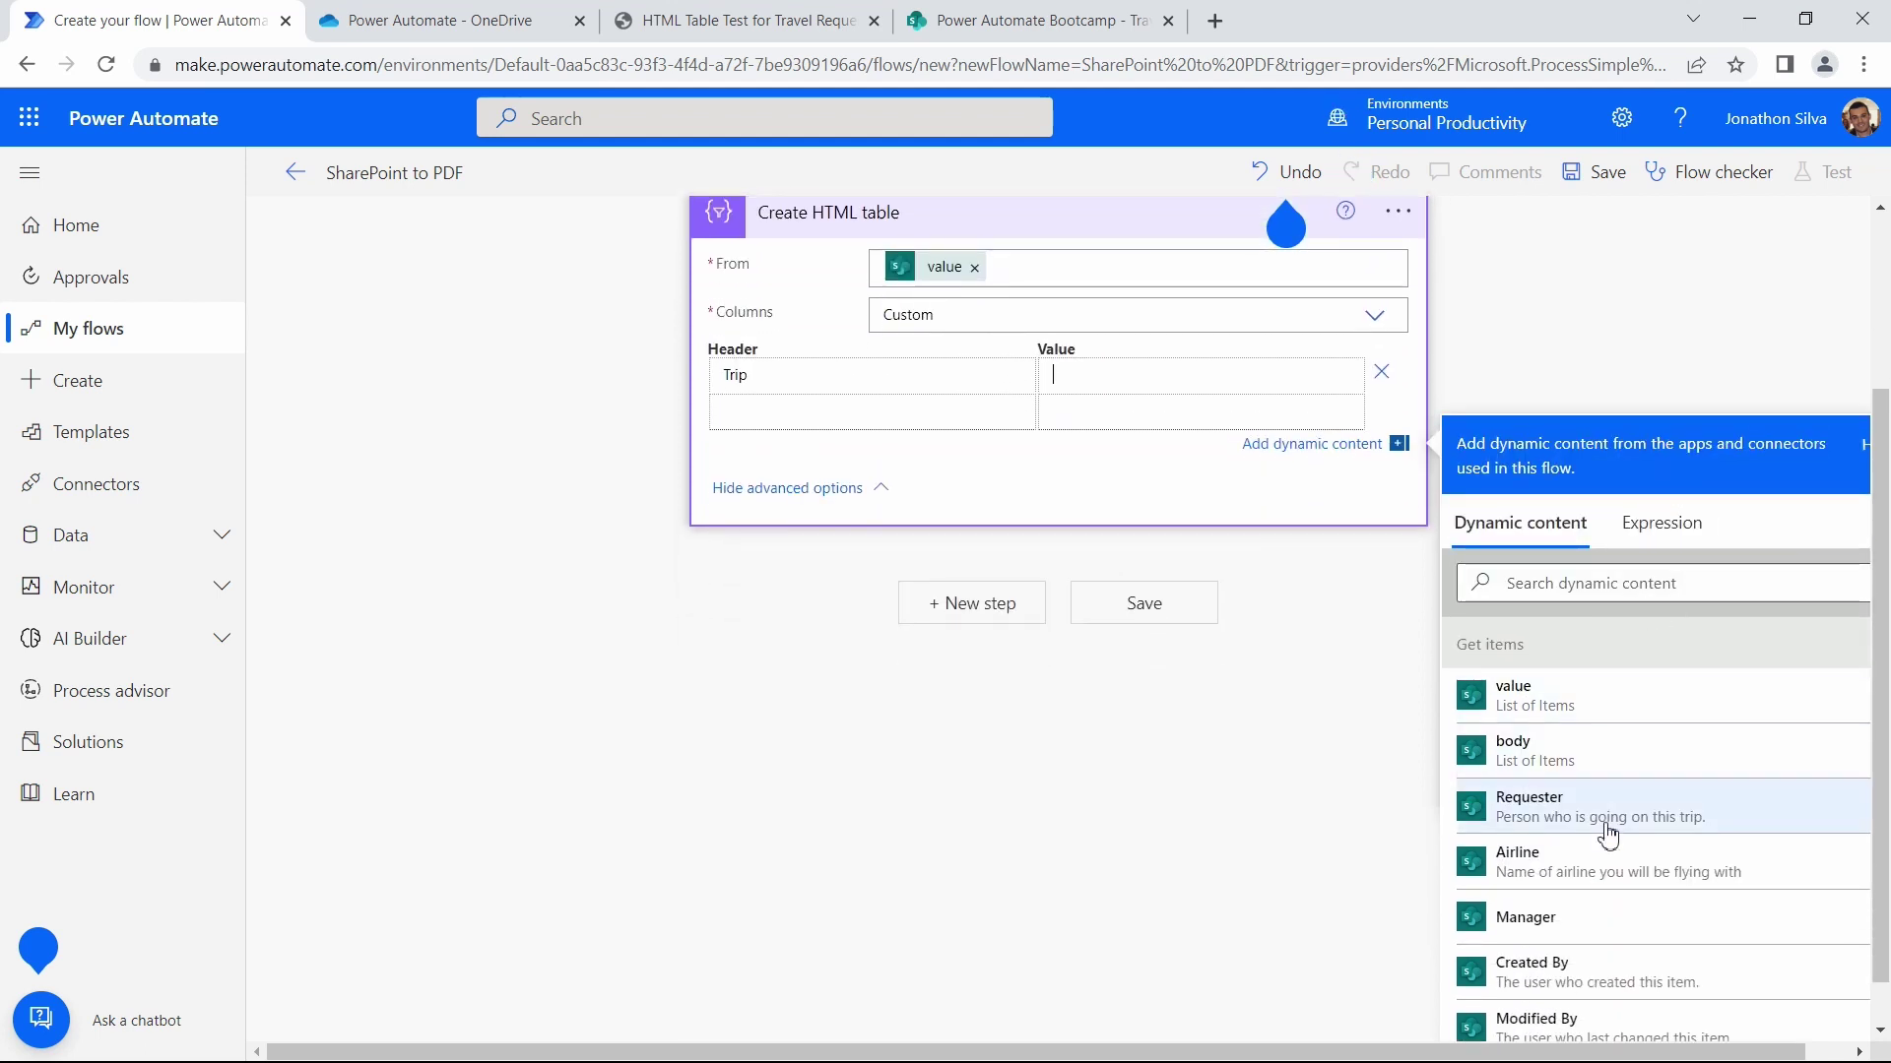
{"action": "scroll", "coordinate": [1733, 803], "scroll_direction": "down", "scroll_amount": 1}
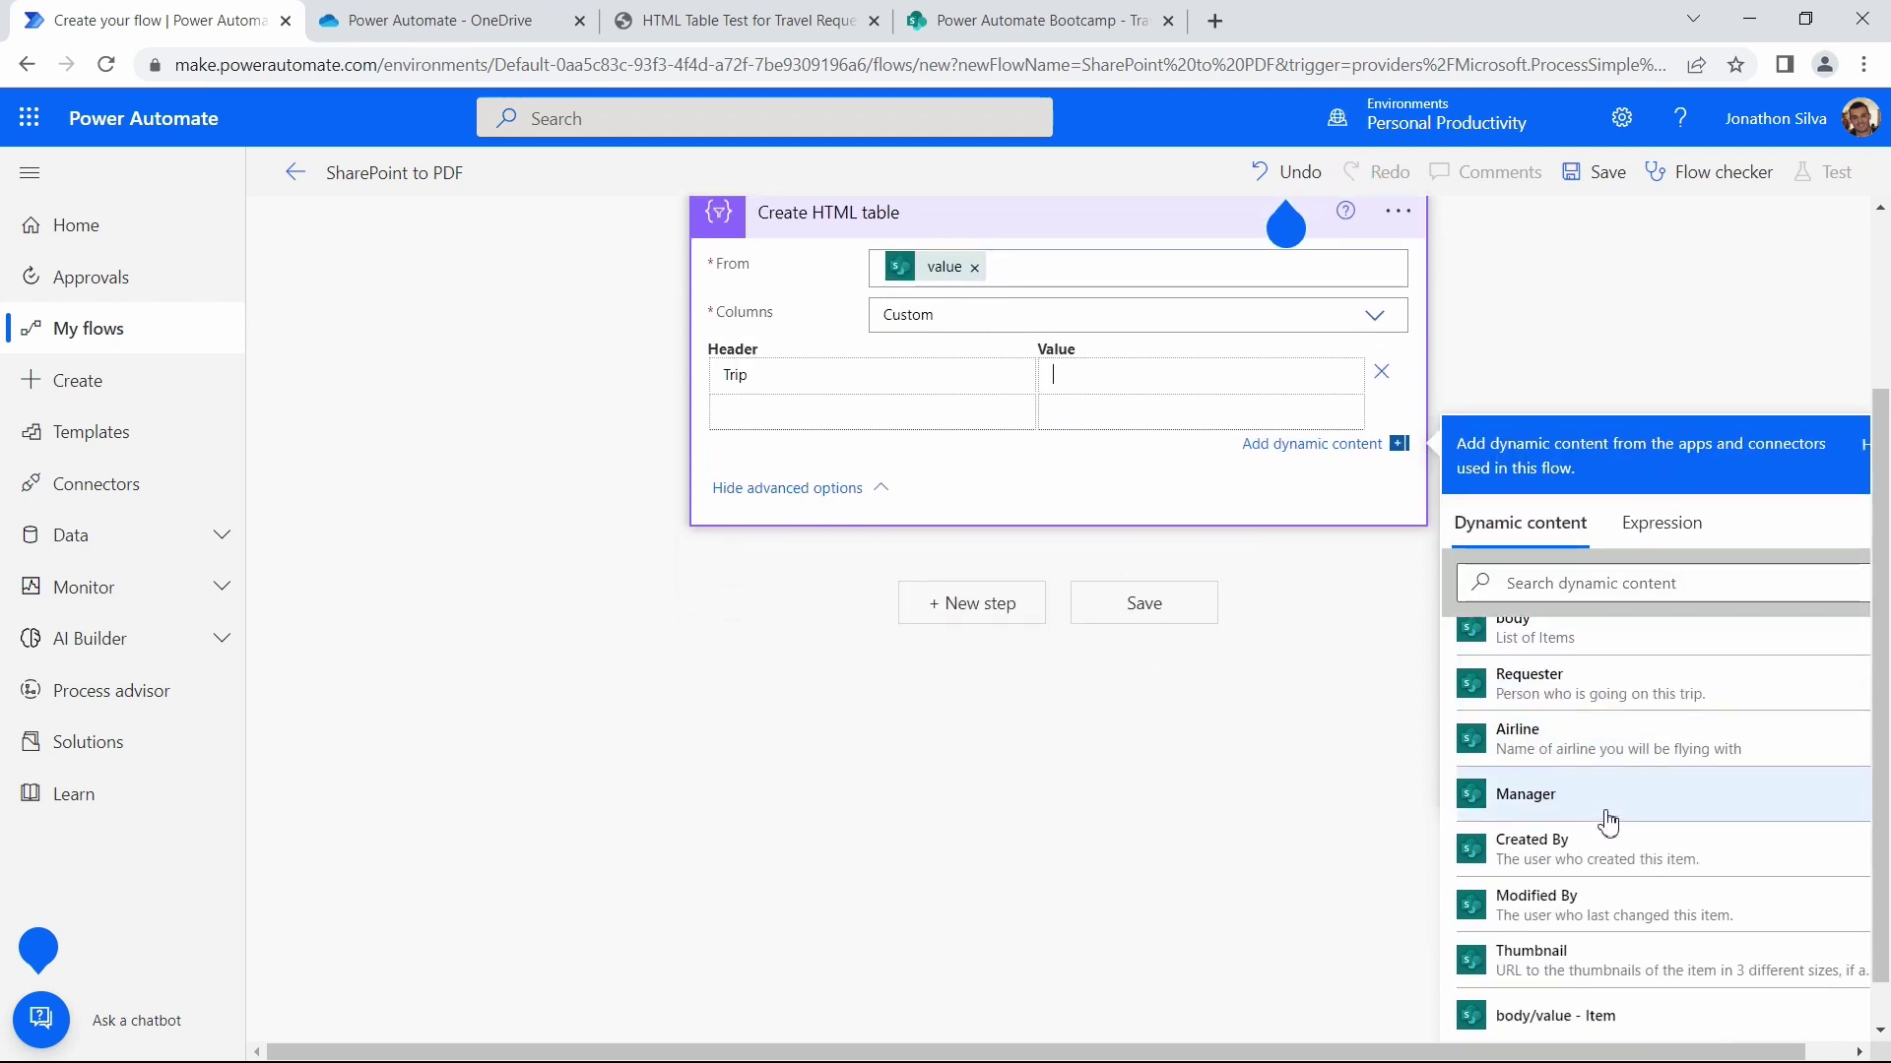
{"action": "left_click", "coordinate": [1029, 26]}
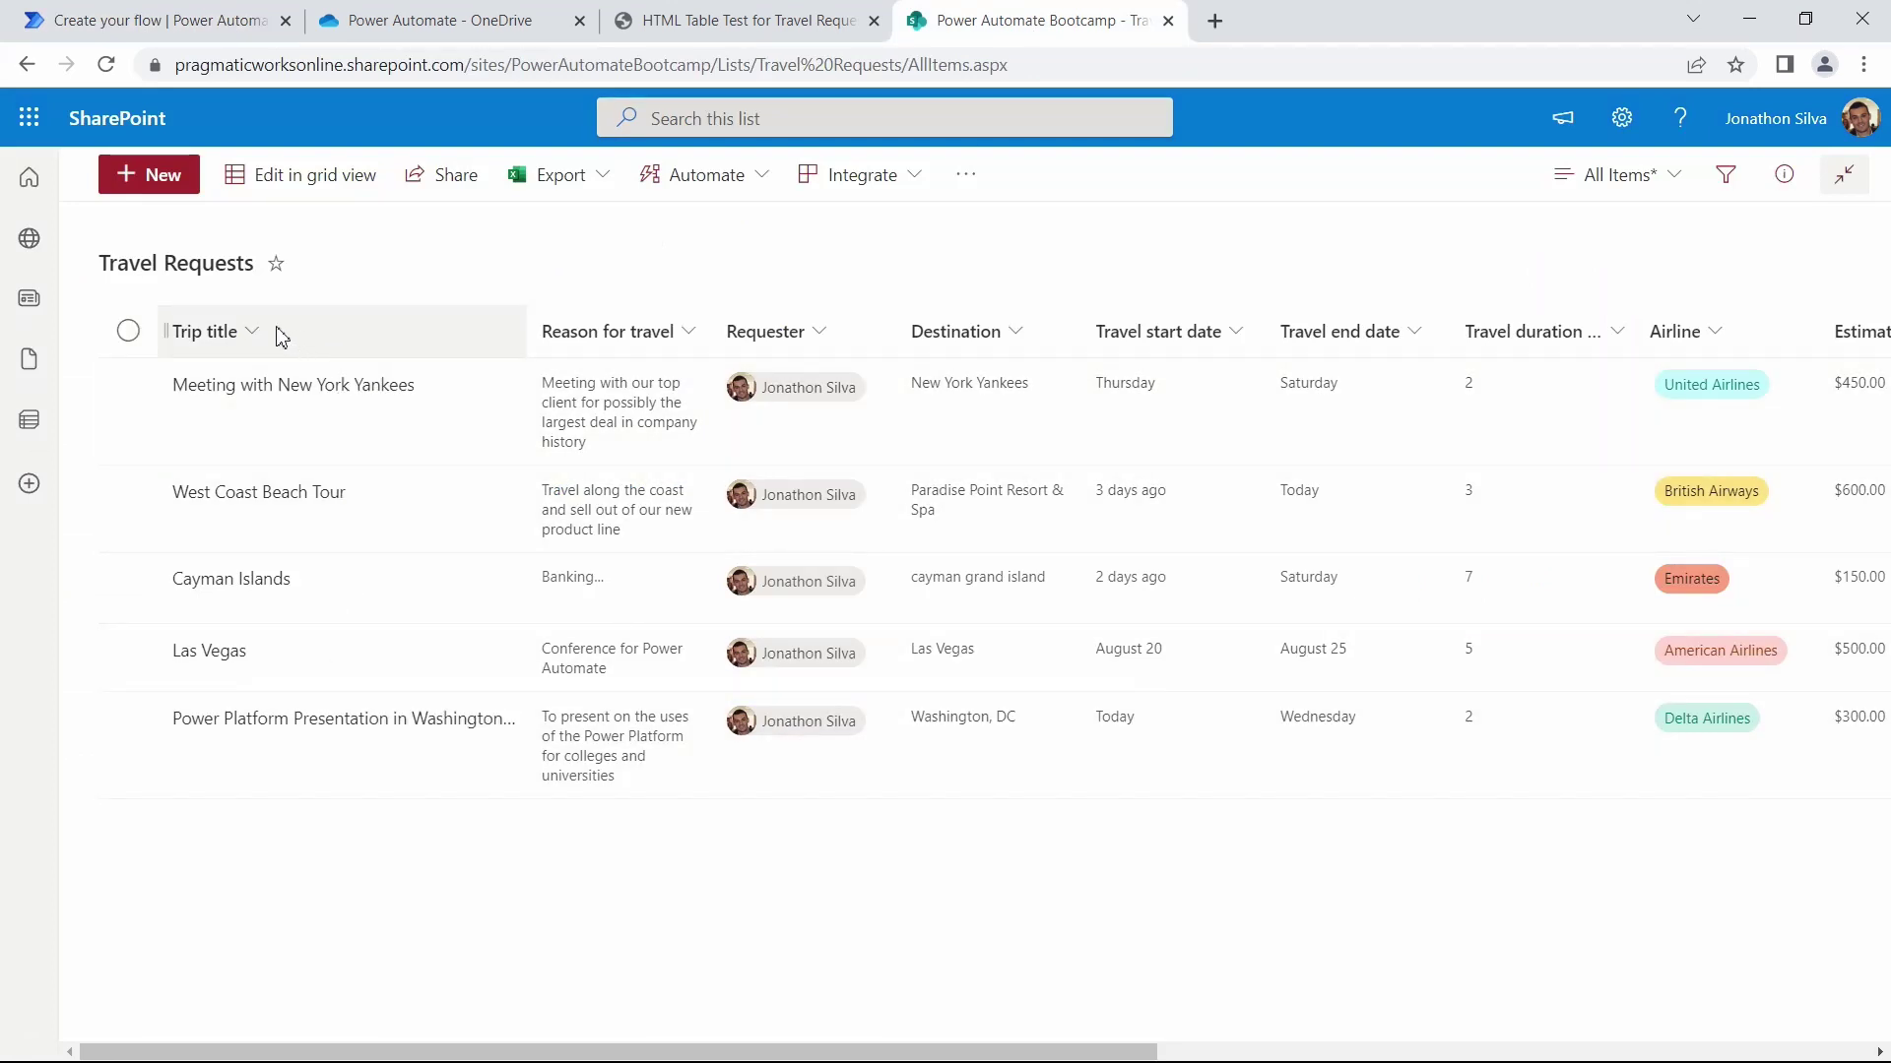
{"action": "left_click", "coordinate": [197, 22]}
{"action": "scroll", "coordinate": [1654, 689], "scroll_direction": "down", "scroll_amount": 1}
{"action": "scroll", "coordinate": [1582, 745], "scroll_direction": "down", "scroll_amount": 3}
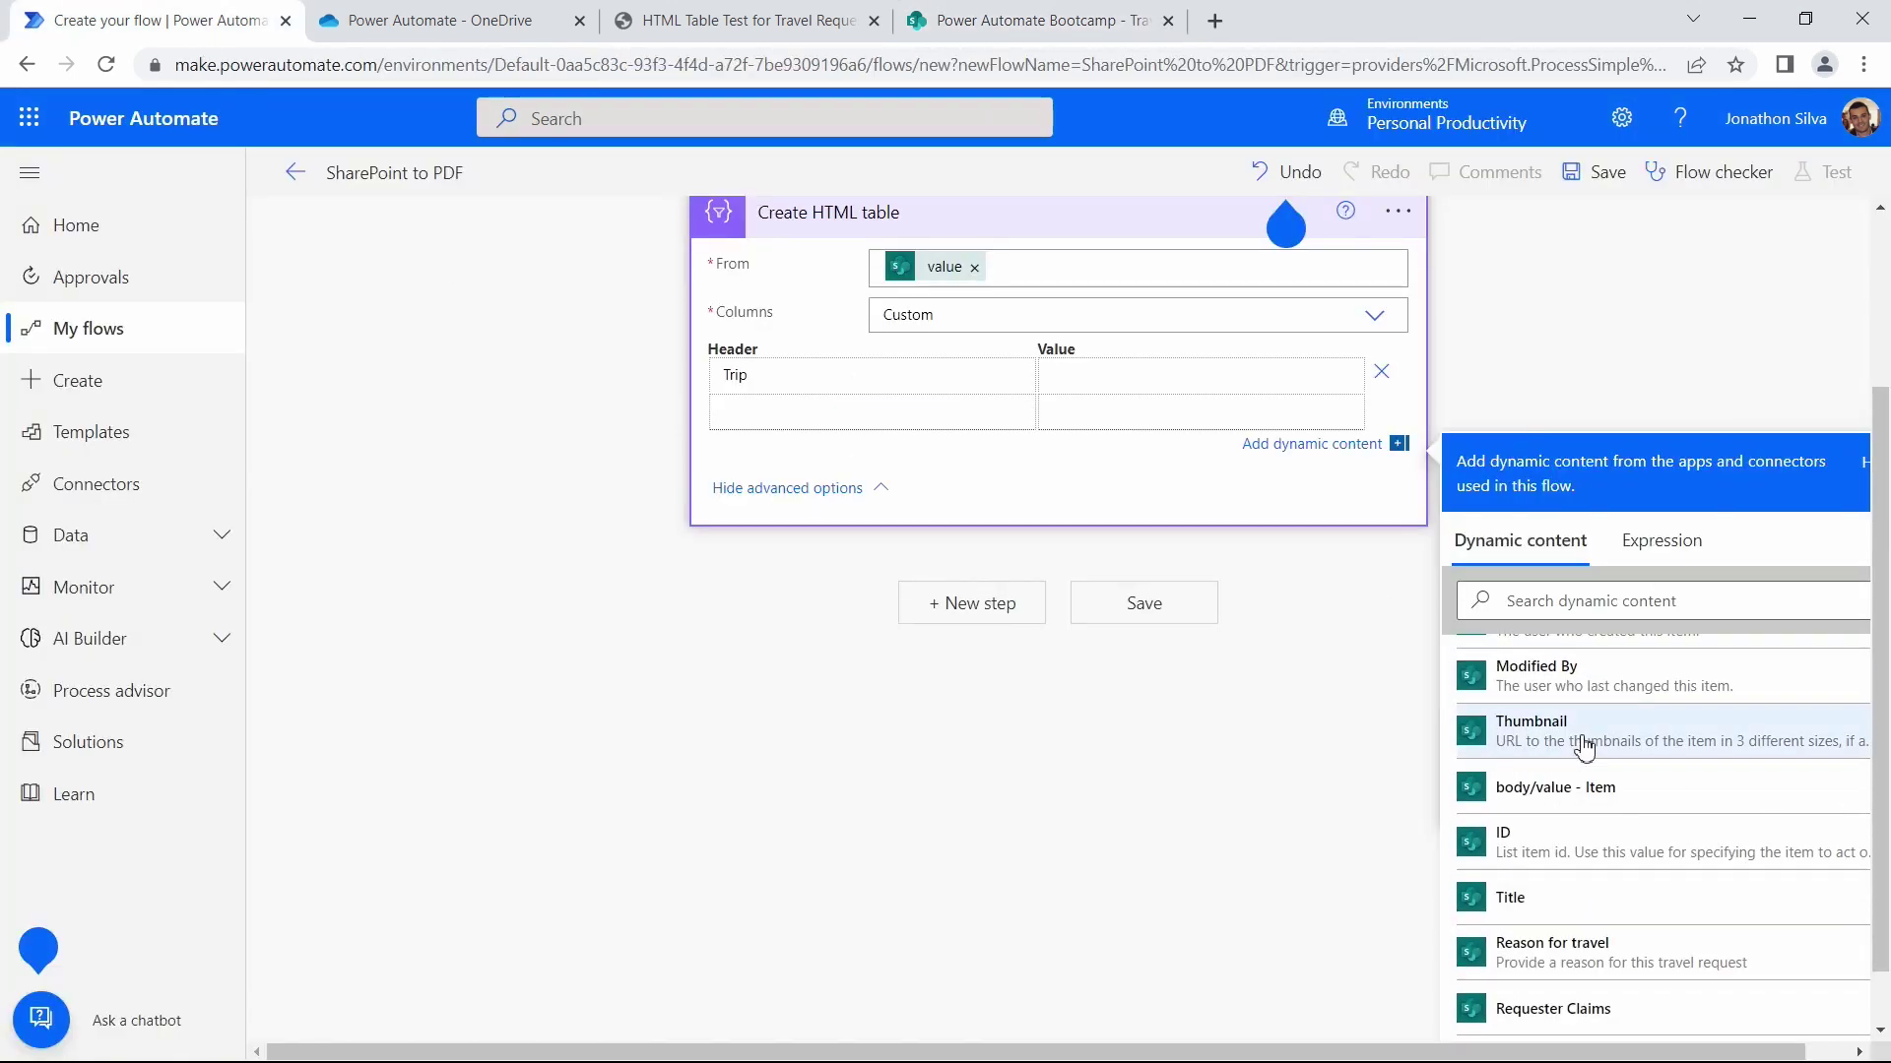
{"action": "left_click", "coordinate": [1556, 787]}
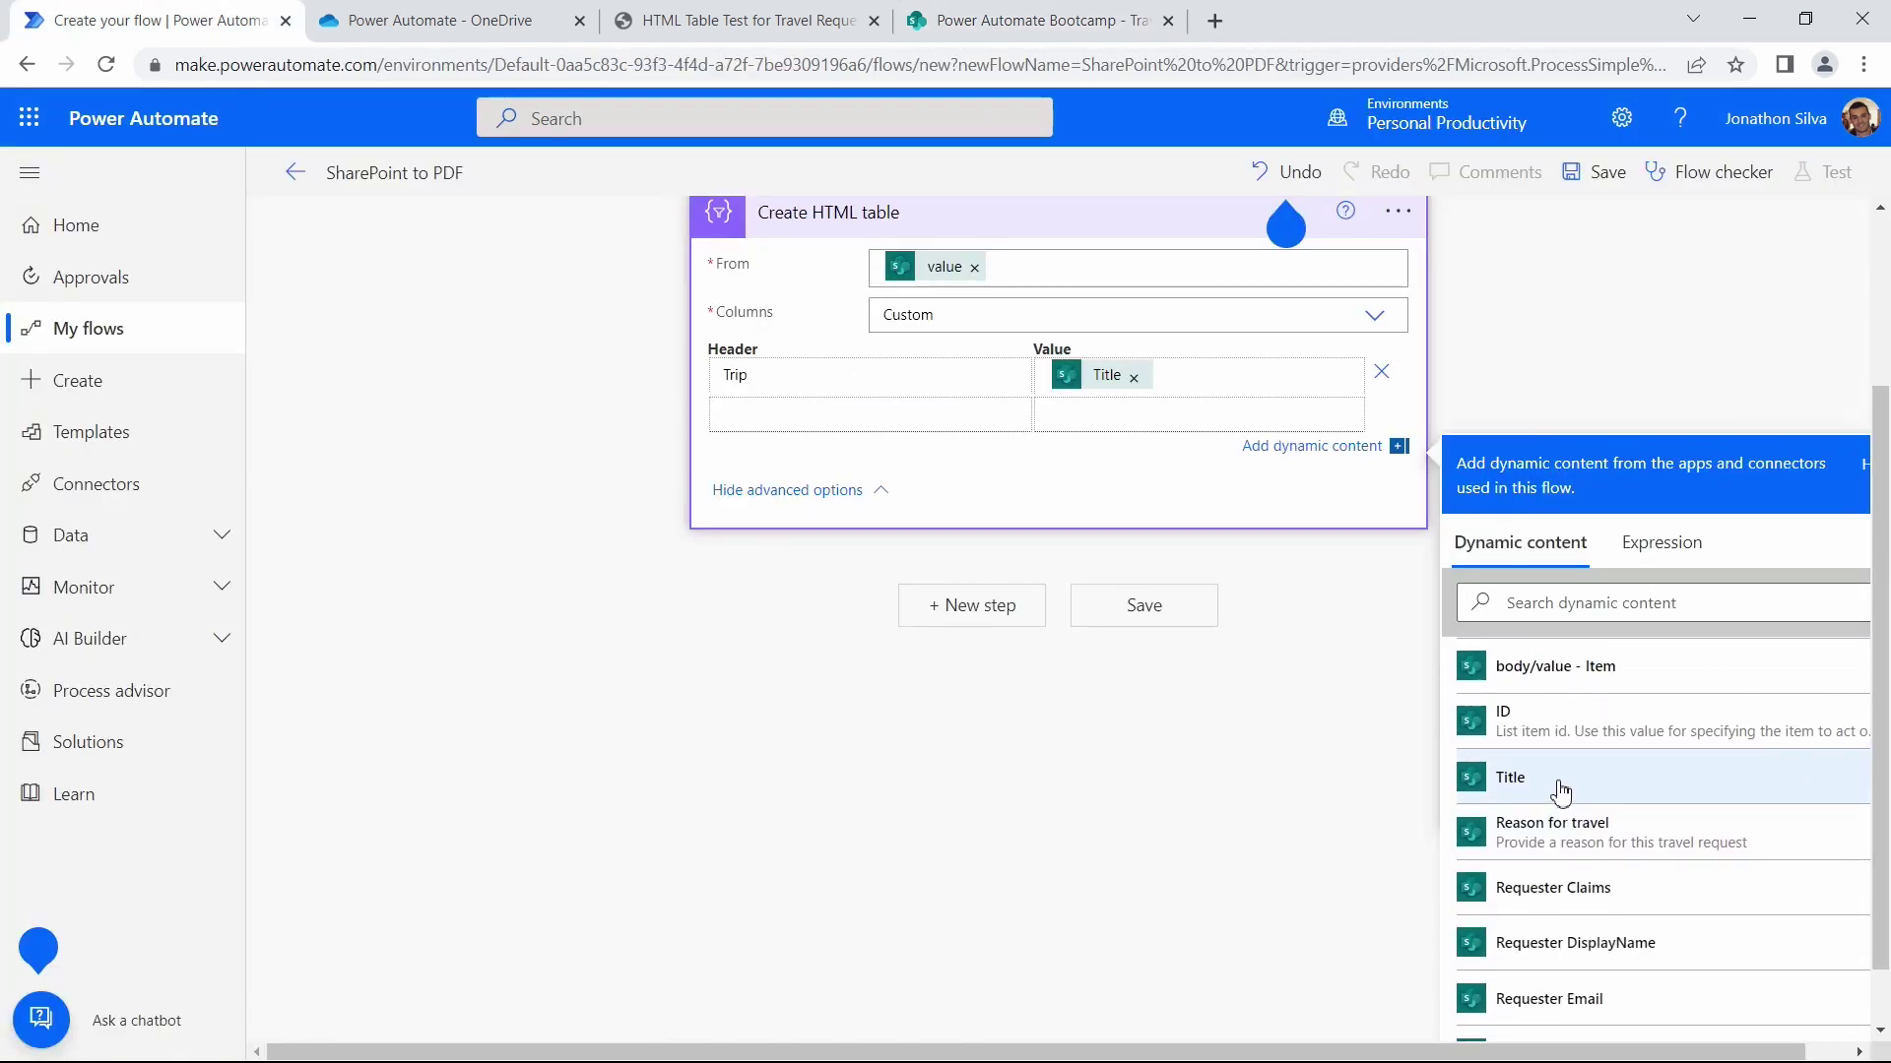
Add a second custom column with the header Reason and the Reason for travel field as its value
{"action": "left_click", "coordinate": [748, 416]}
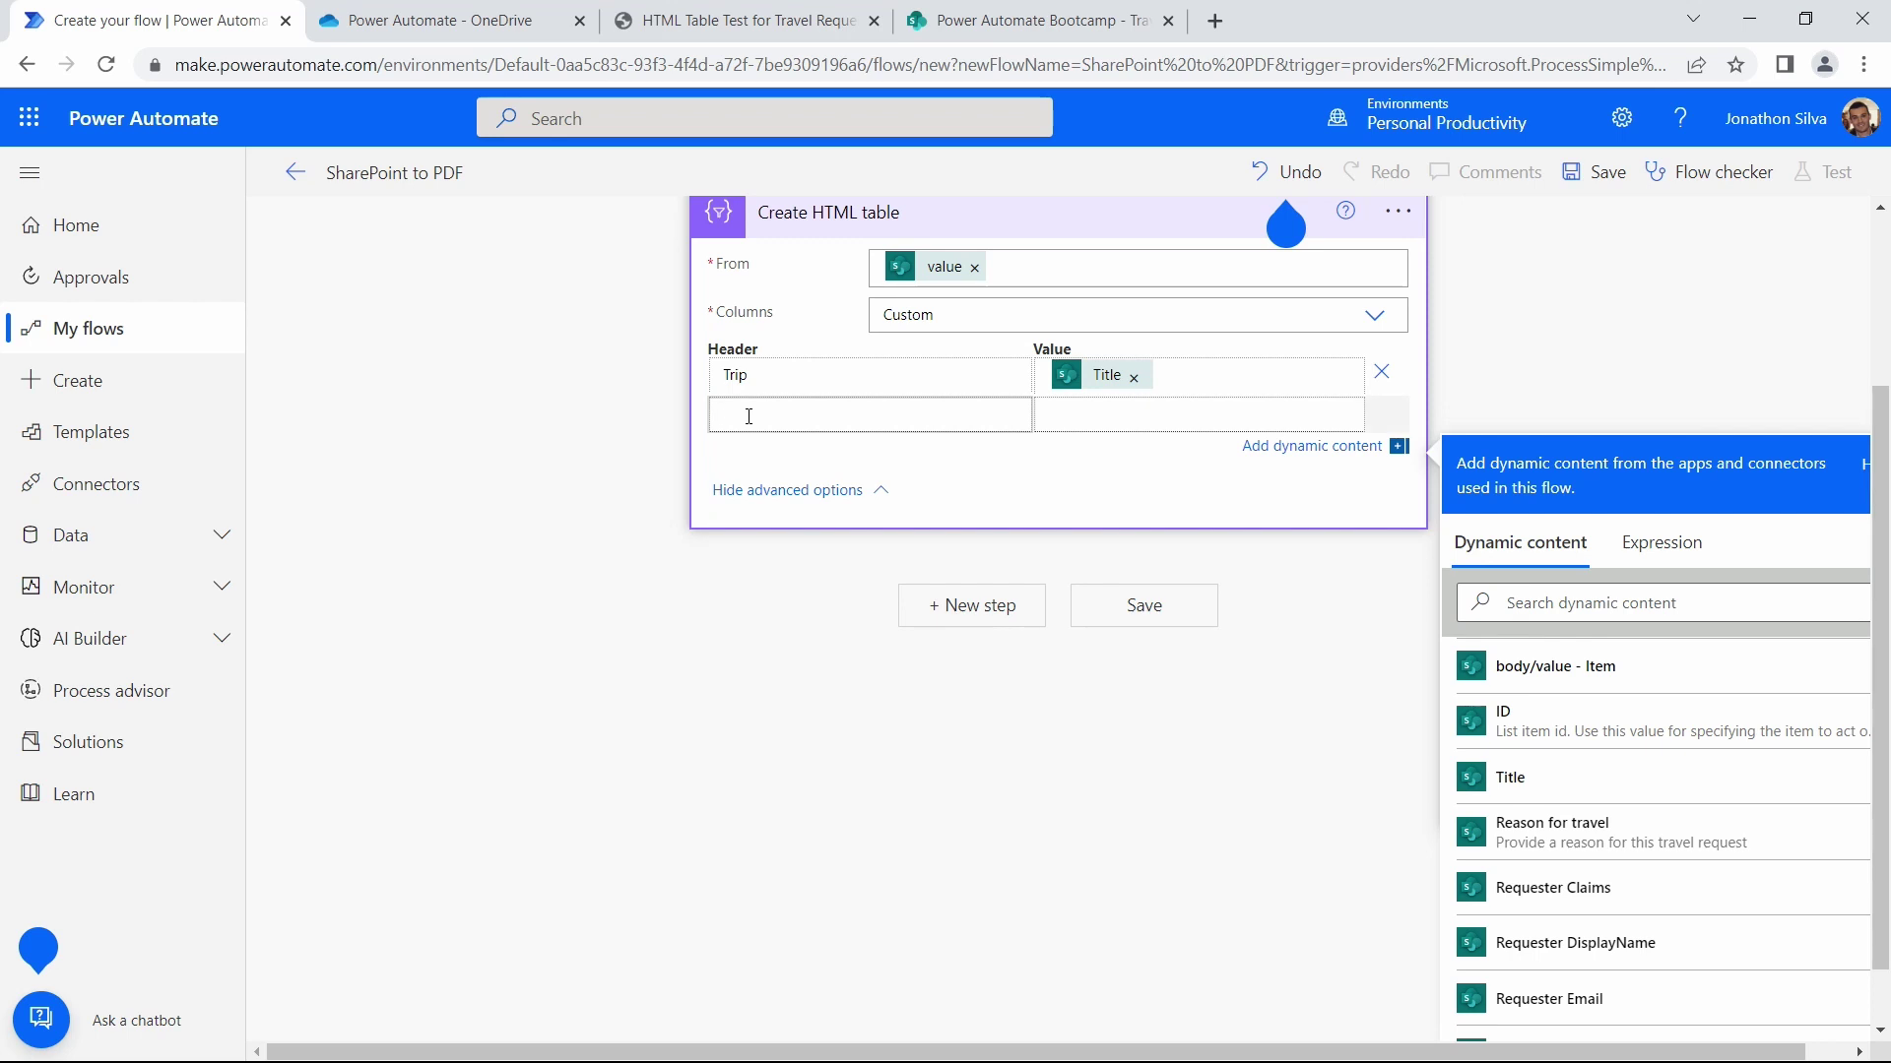
{"action": "type", "text": "Reason"}
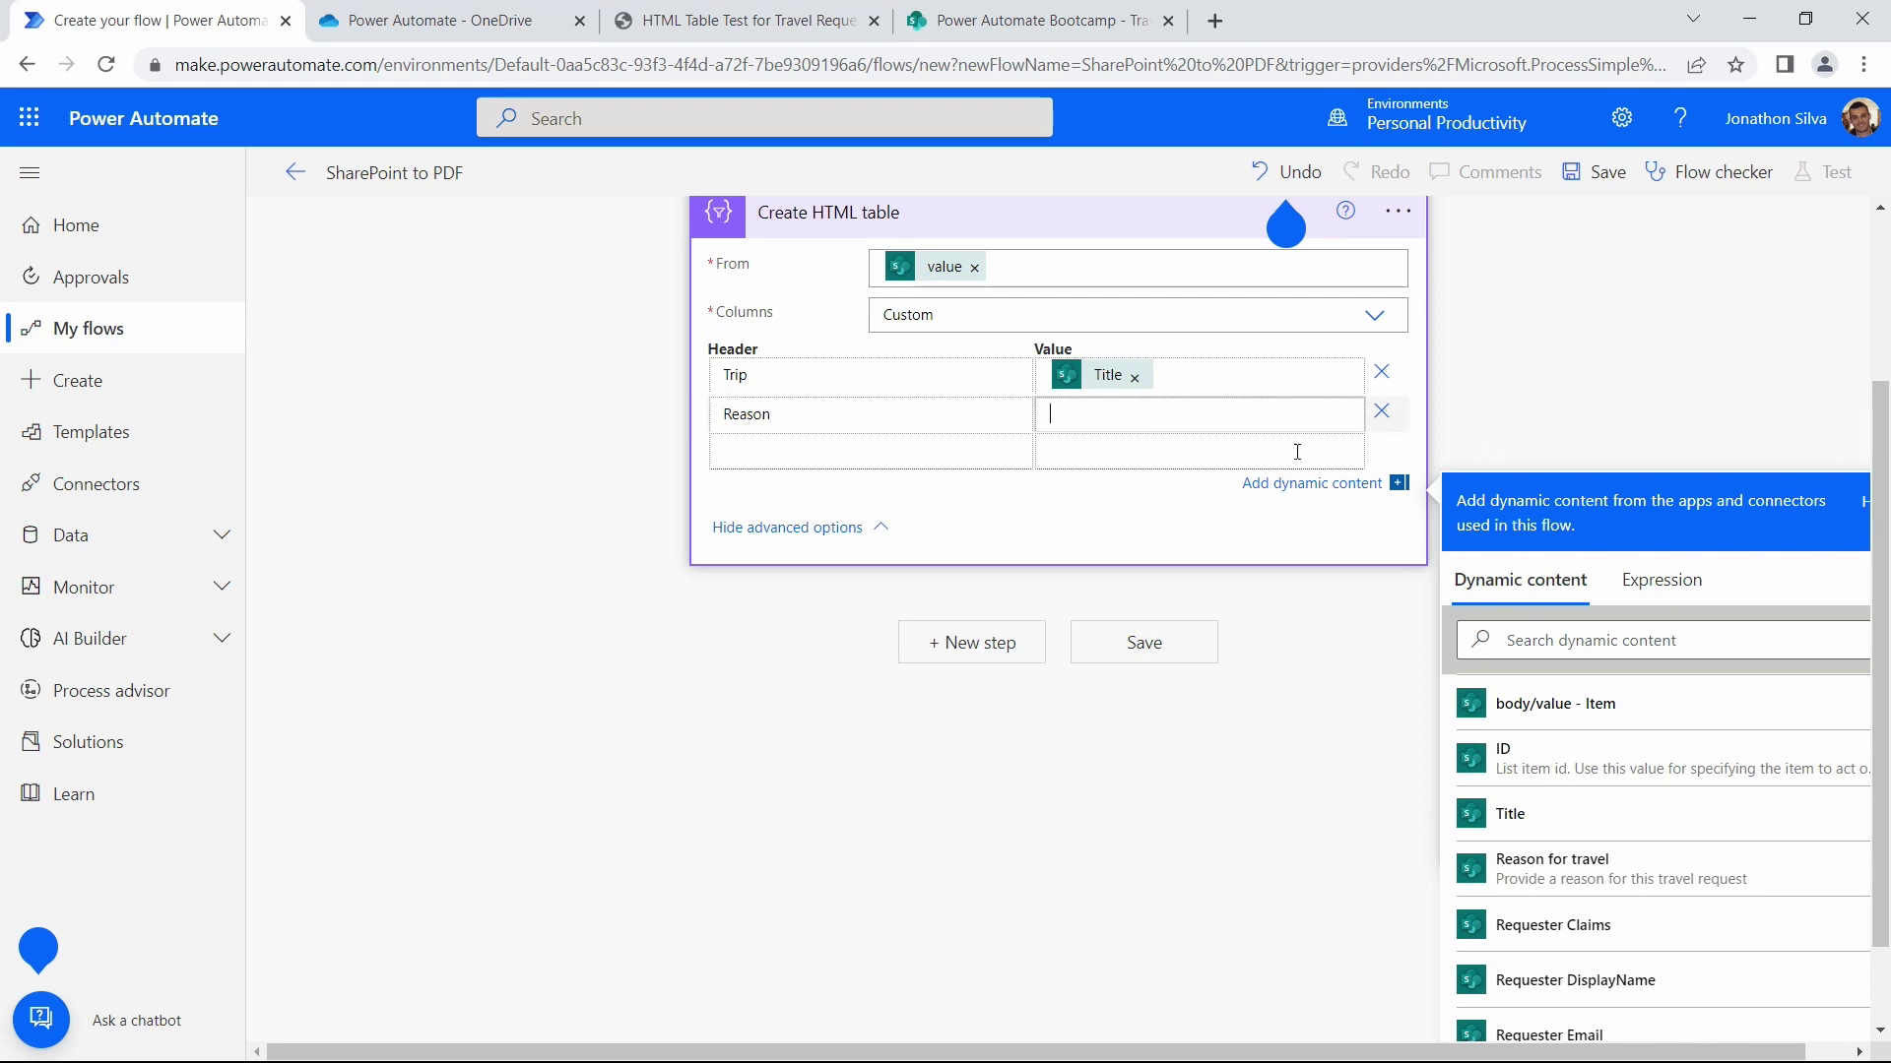
{"action": "left_click", "coordinate": [1769, 879]}
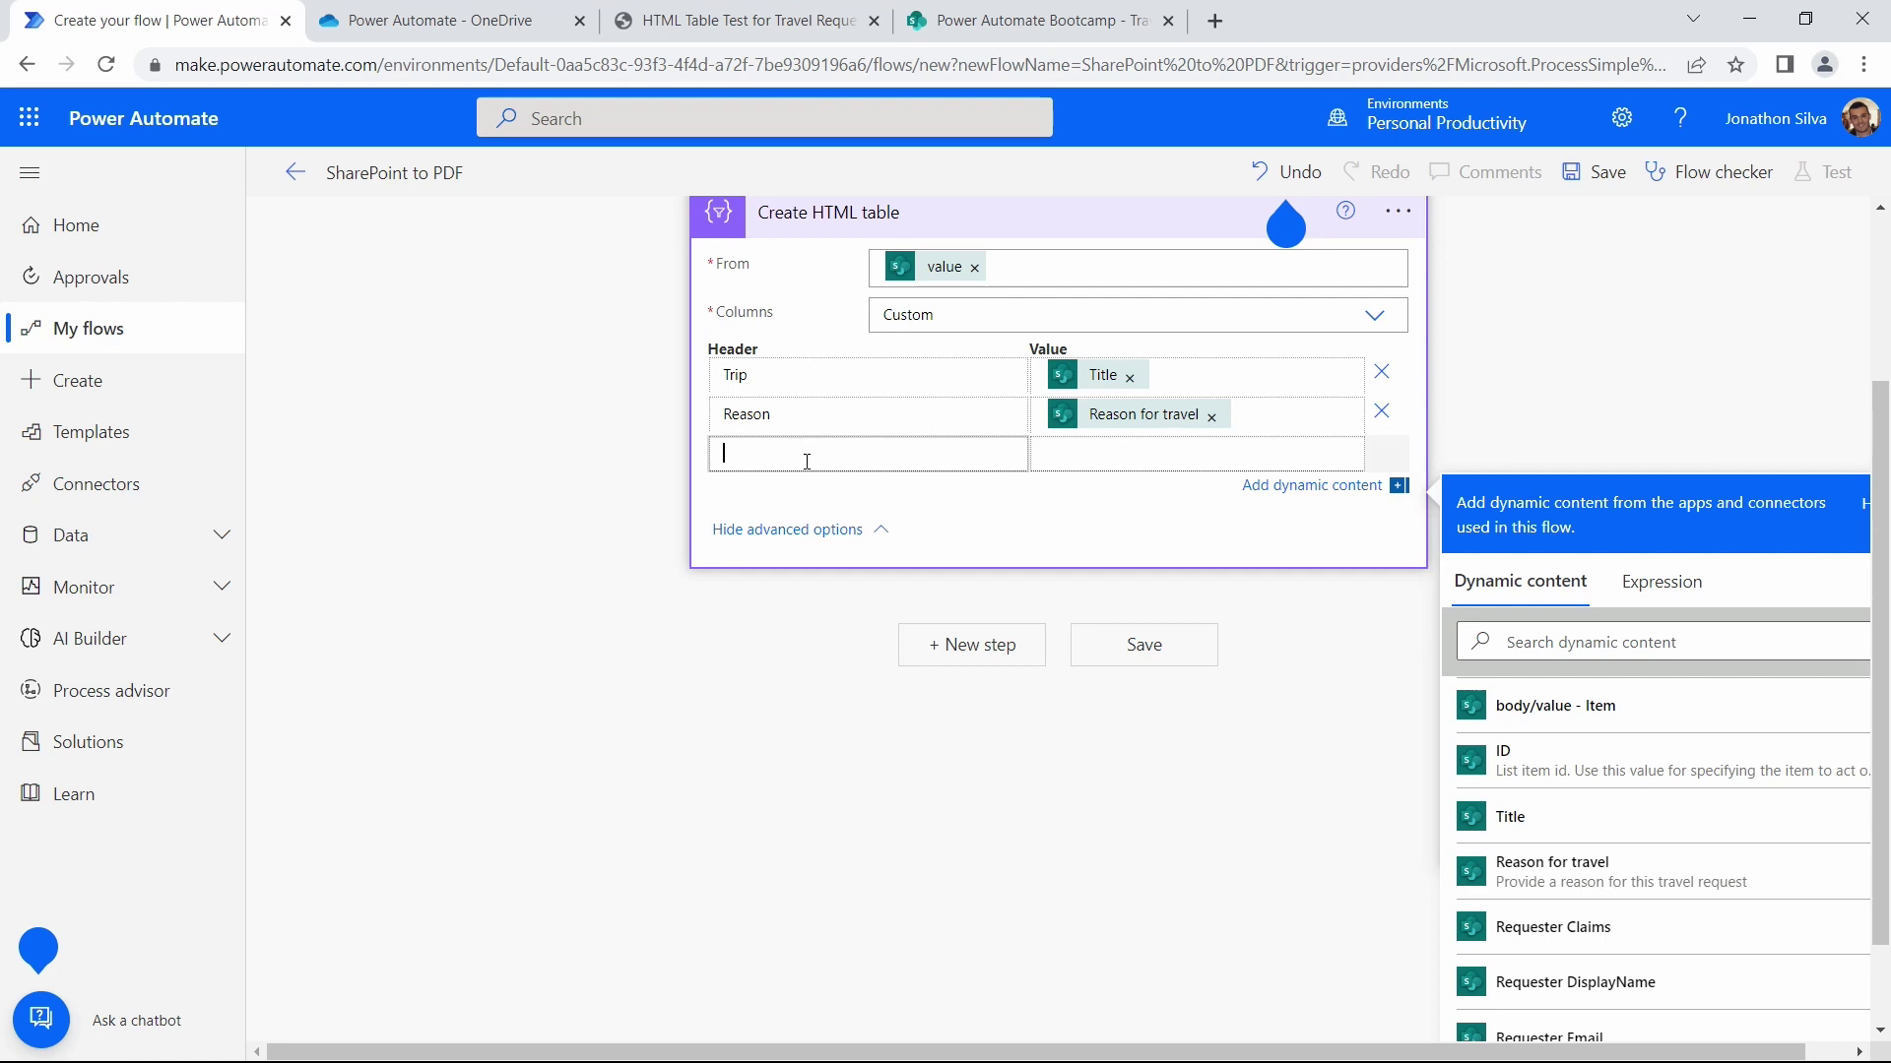
Enter StartDate as the third custom column header and check the date format used in the sample PDF
{"action": "type", "text": "S"}
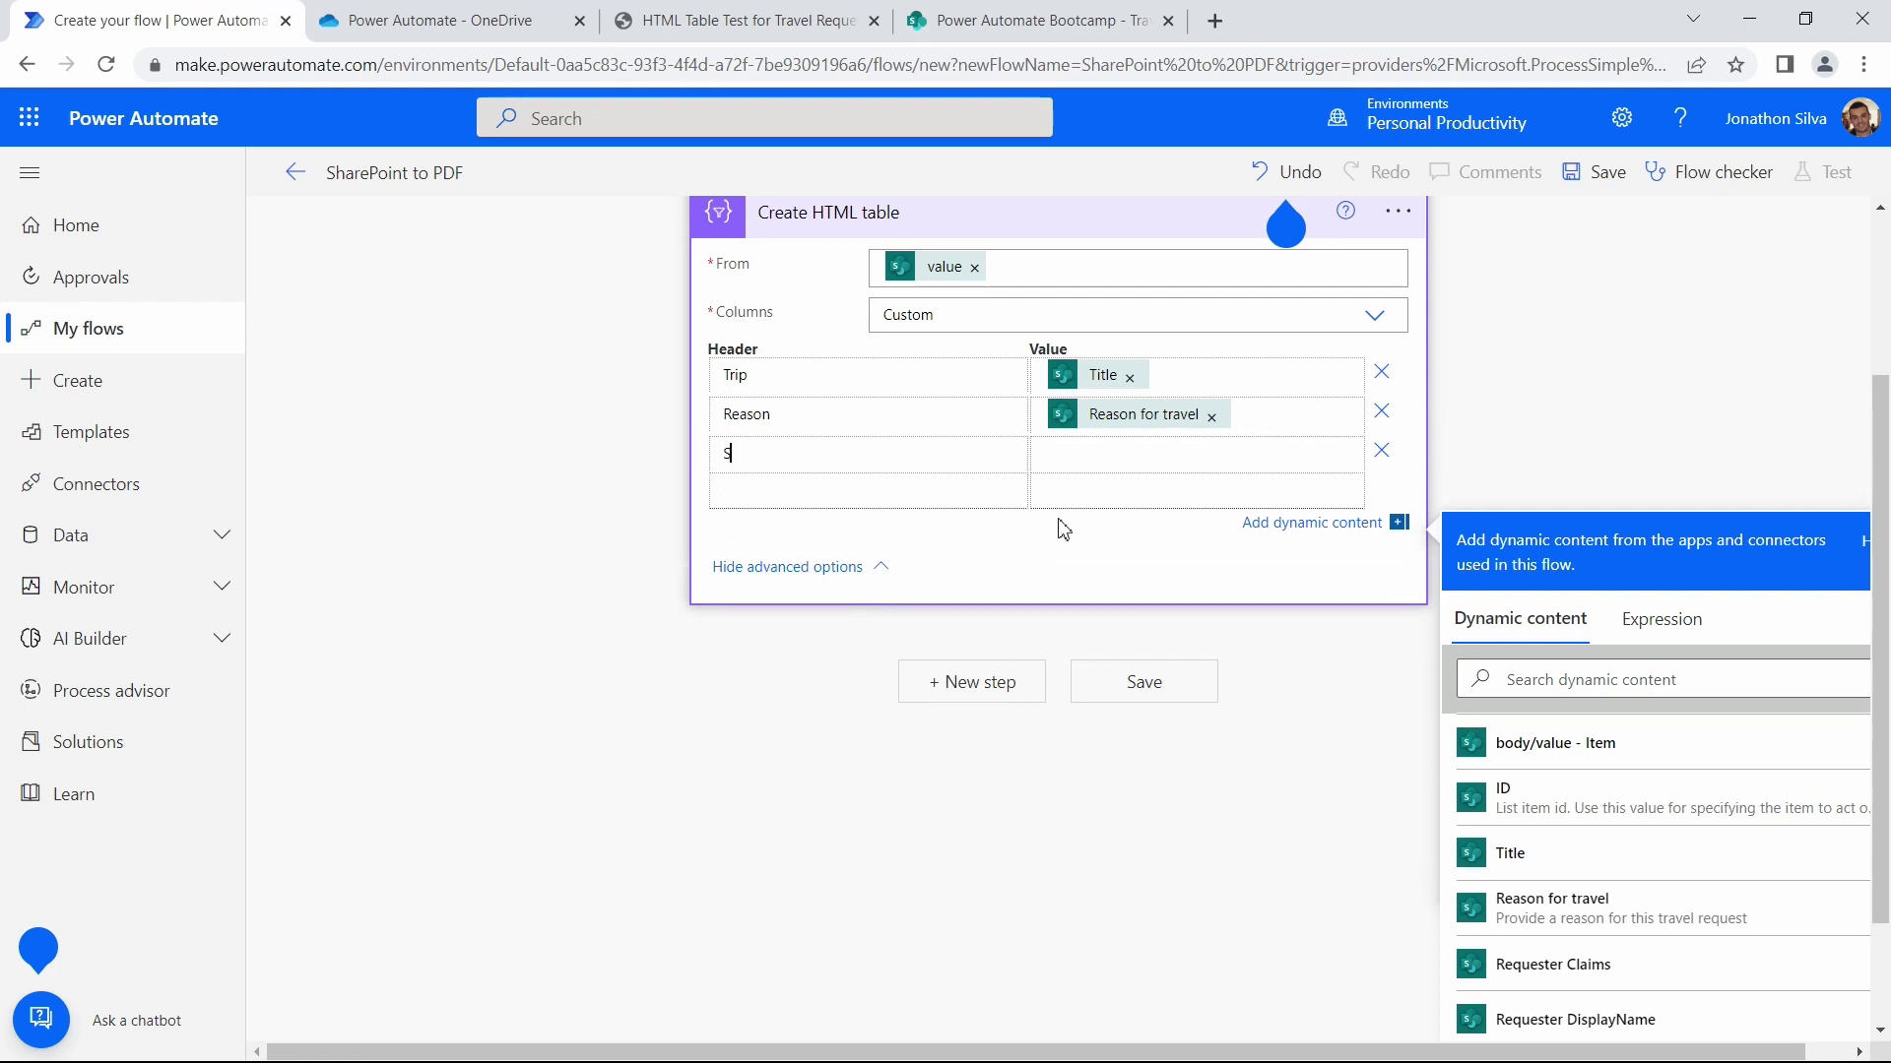
{"action": "type", "text": "tartDate"}
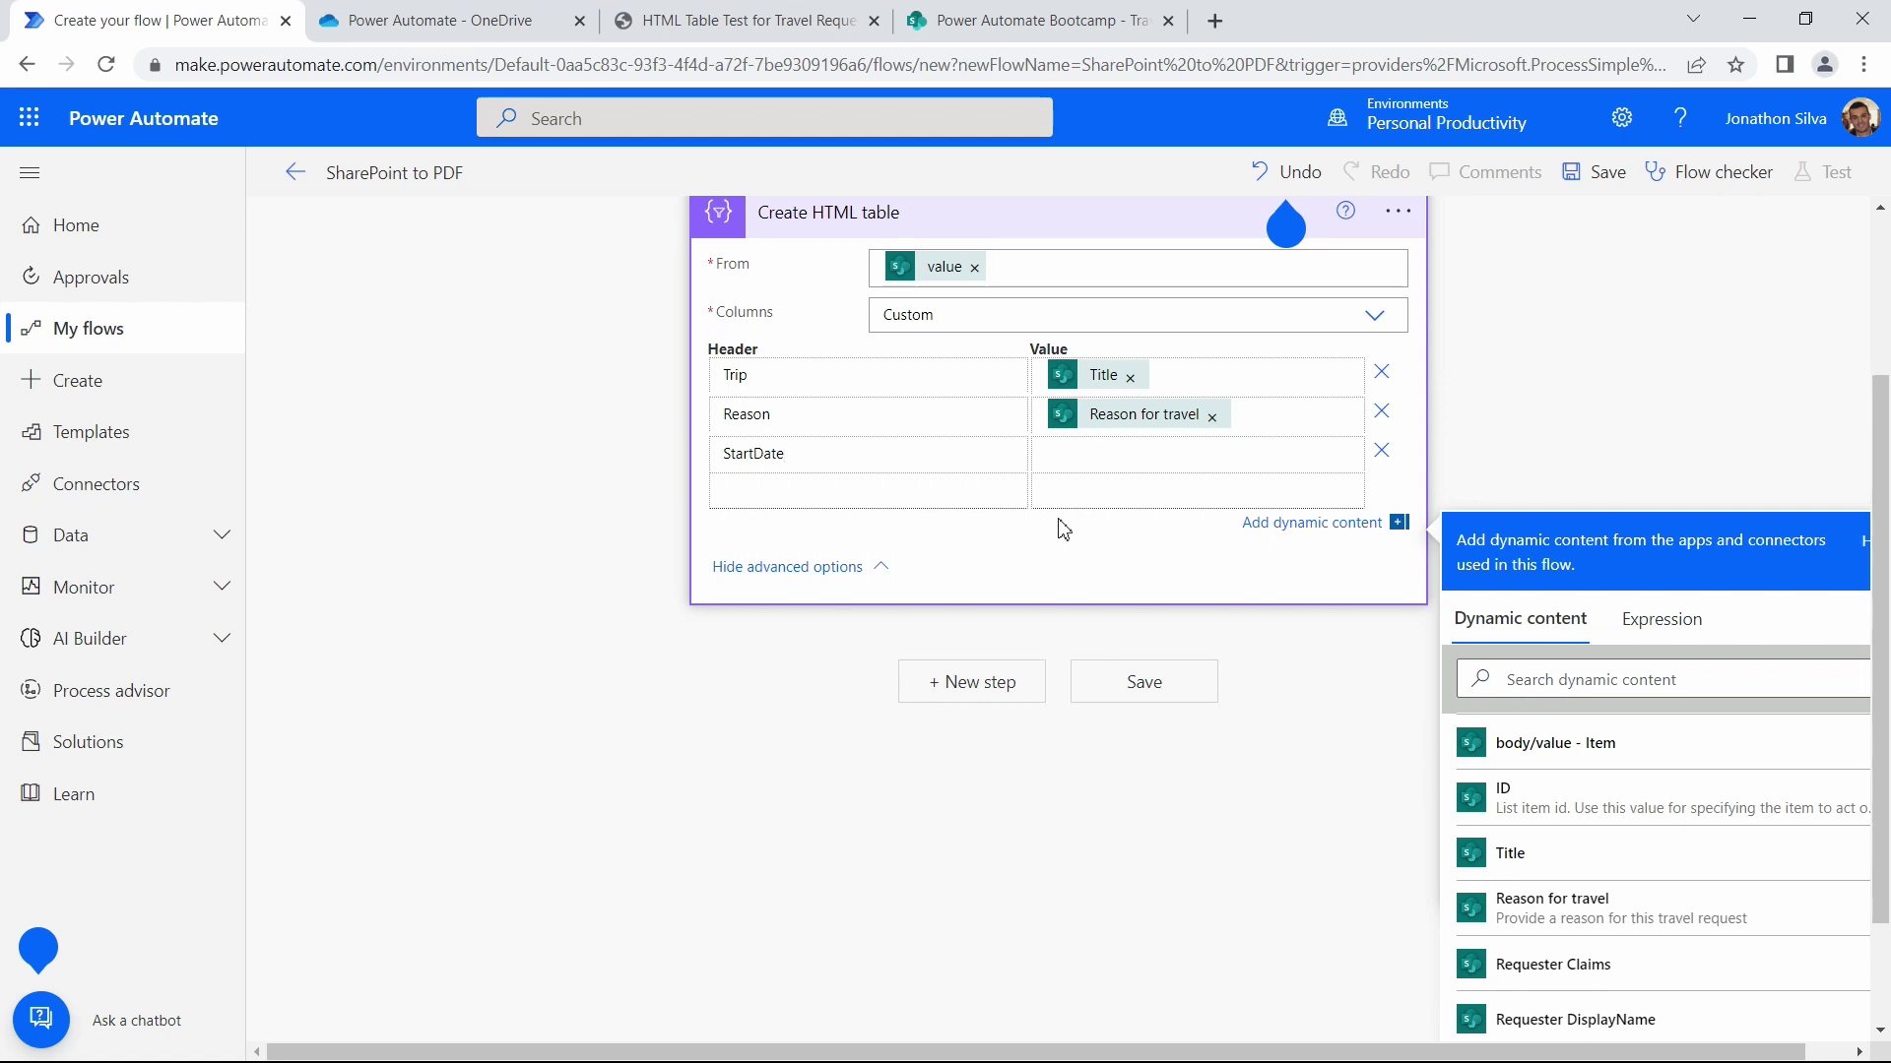
{"action": "left_click", "coordinate": [1060, 463]}
{"action": "left_click", "coordinate": [679, 20]}
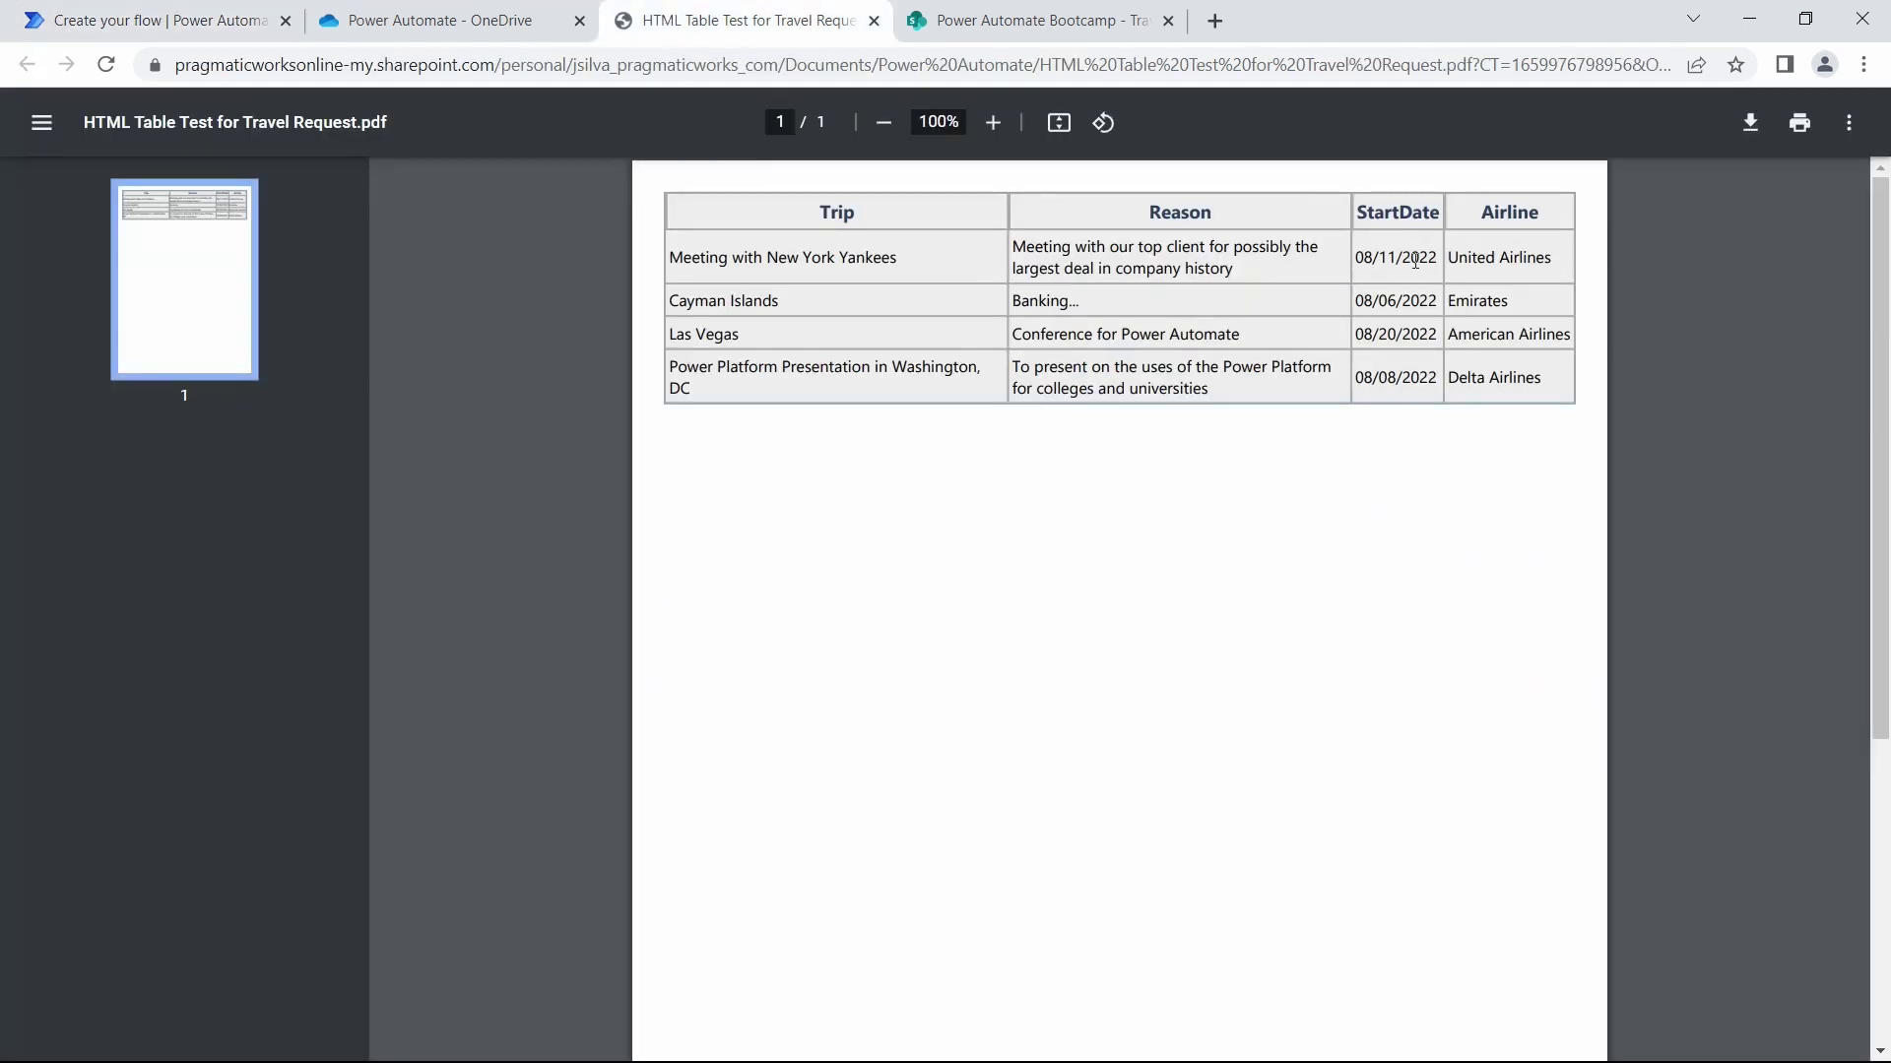
{"action": "left_click", "coordinate": [197, 27]}
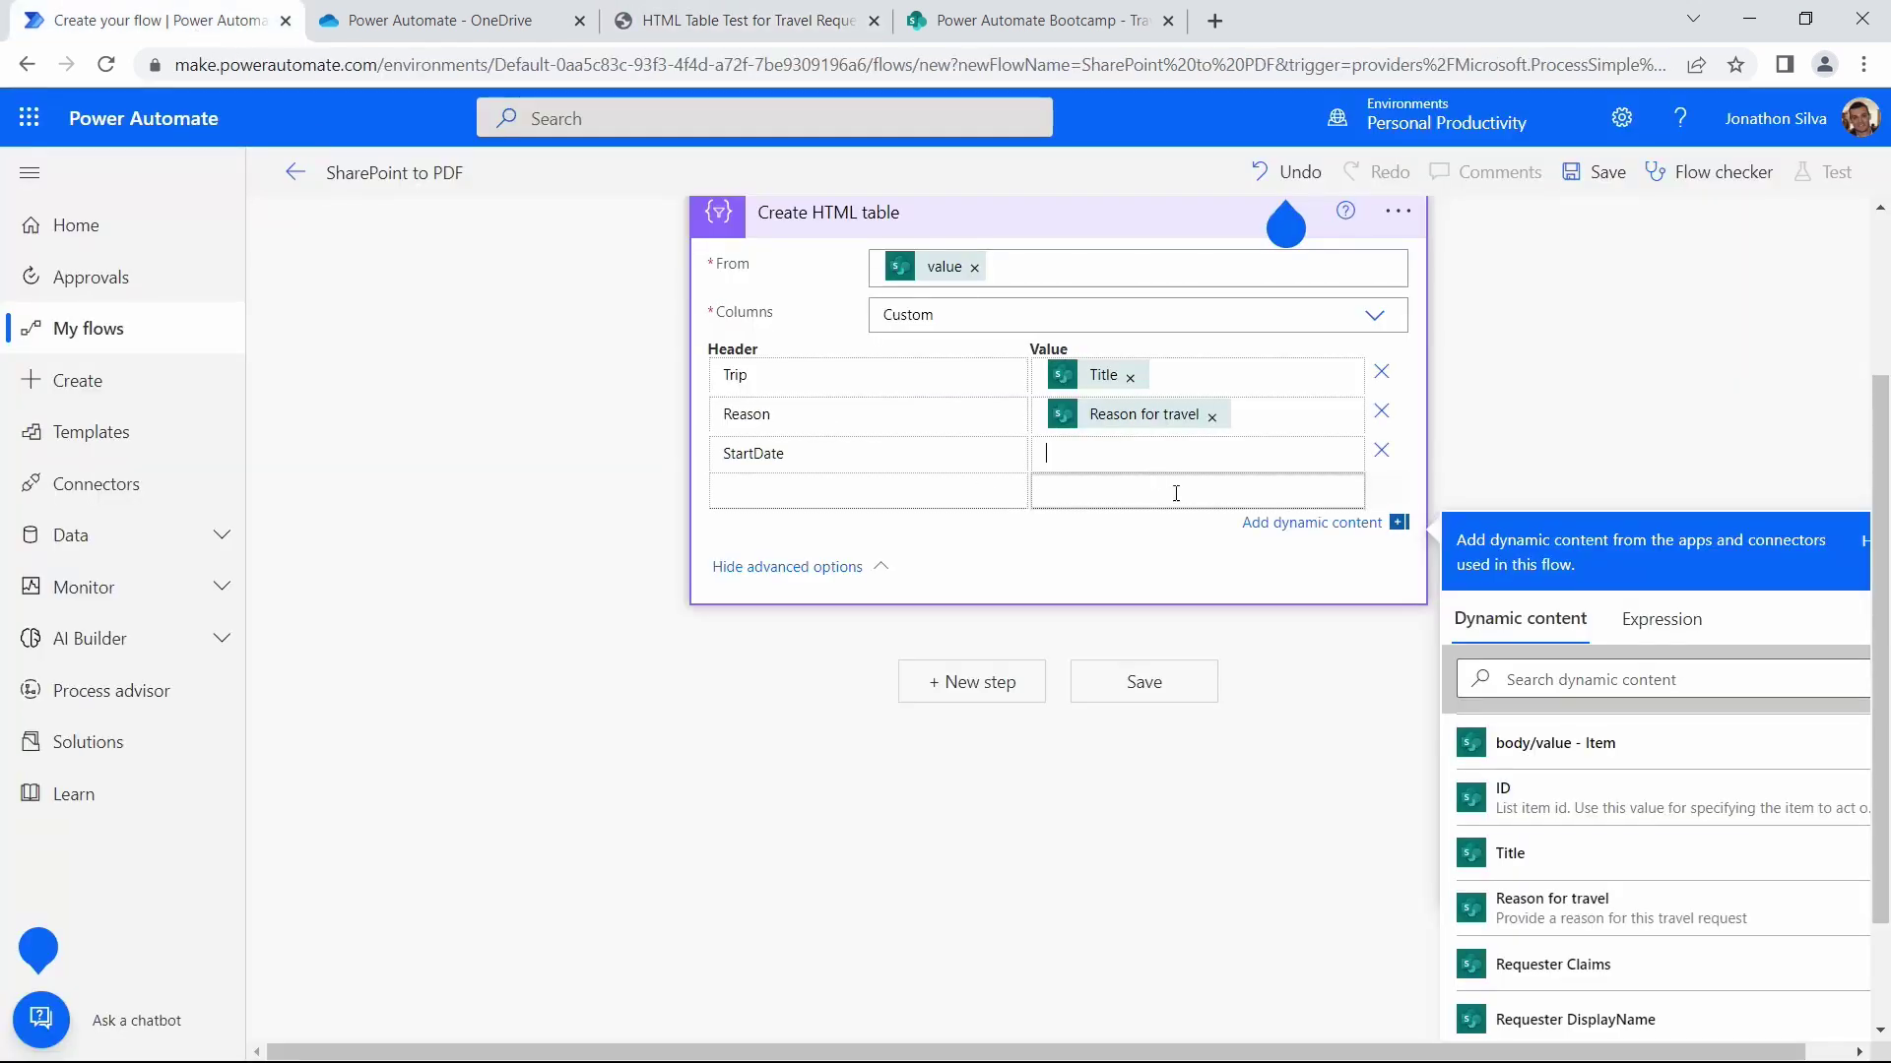
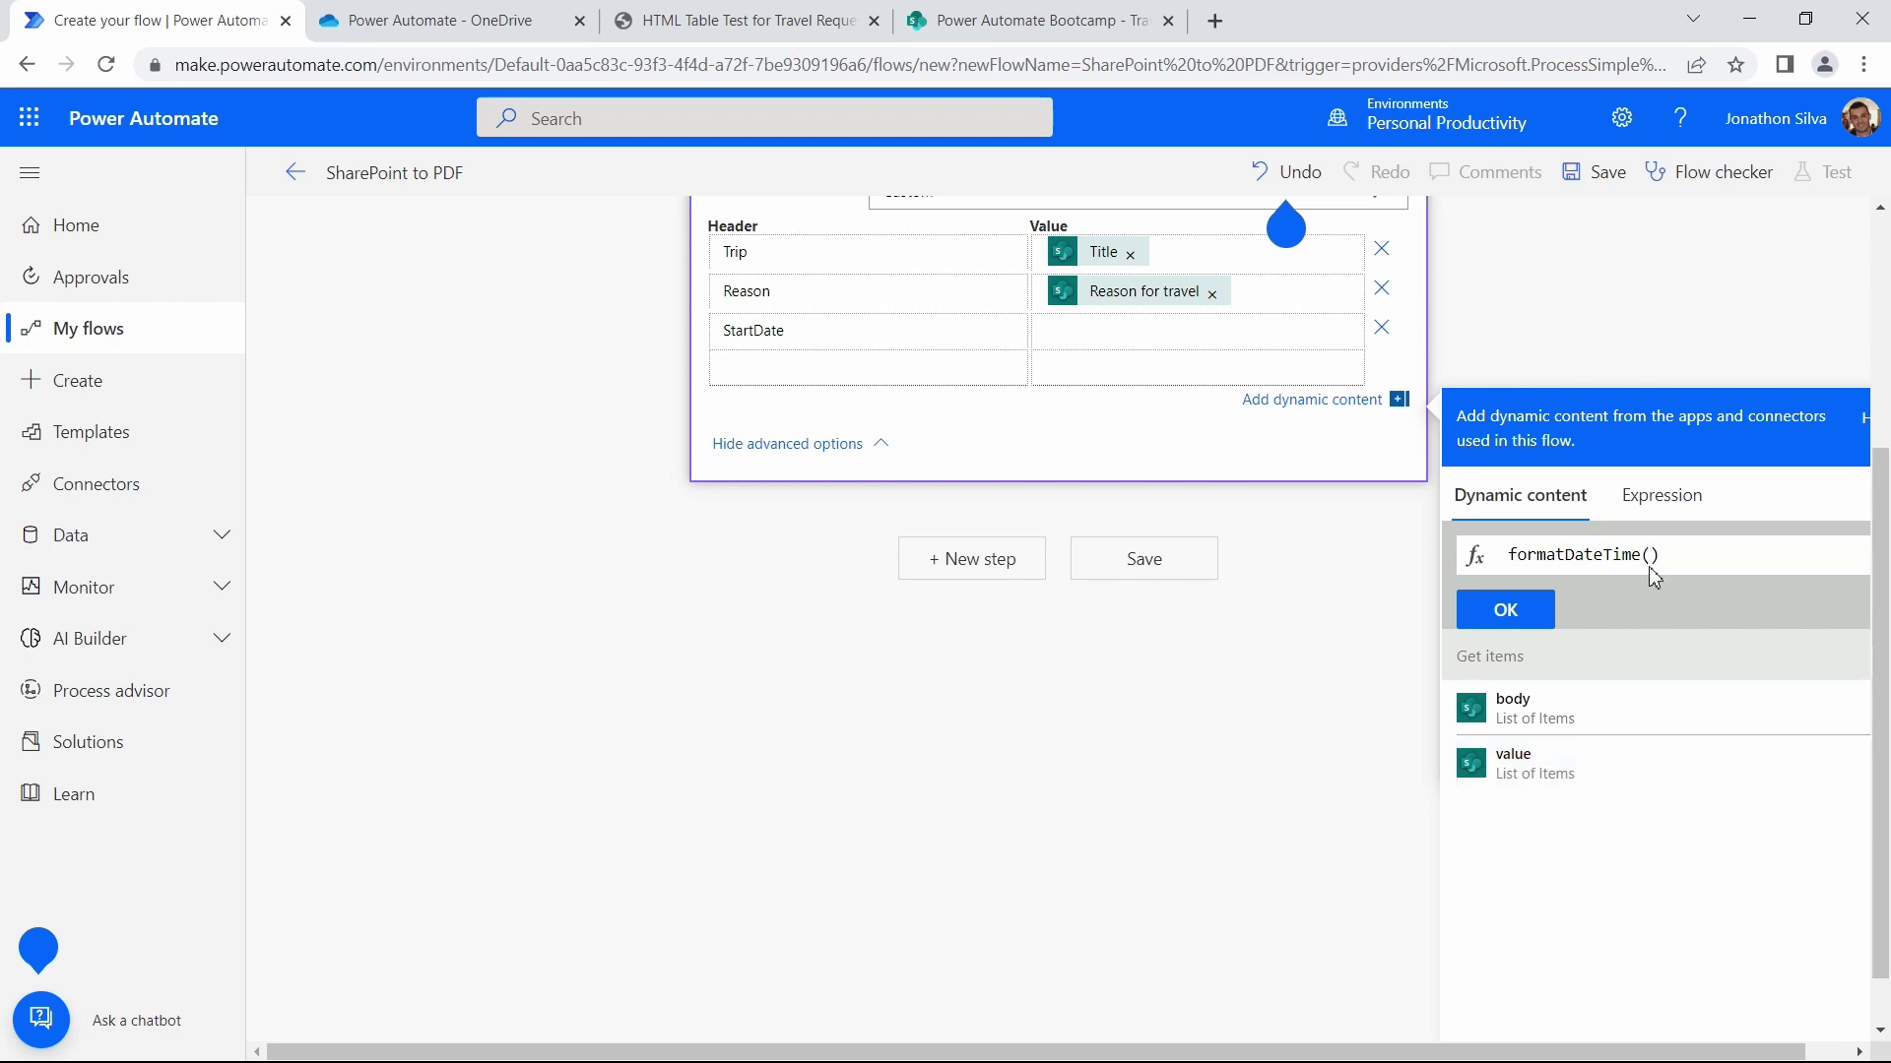
Try to write the StartDate value as a formatDateTime expression on item()?['TravelStartDate'], checking the start date column in the SharePoint Travel Requests list
{"action": "left_click", "coordinate": [1649, 495]}
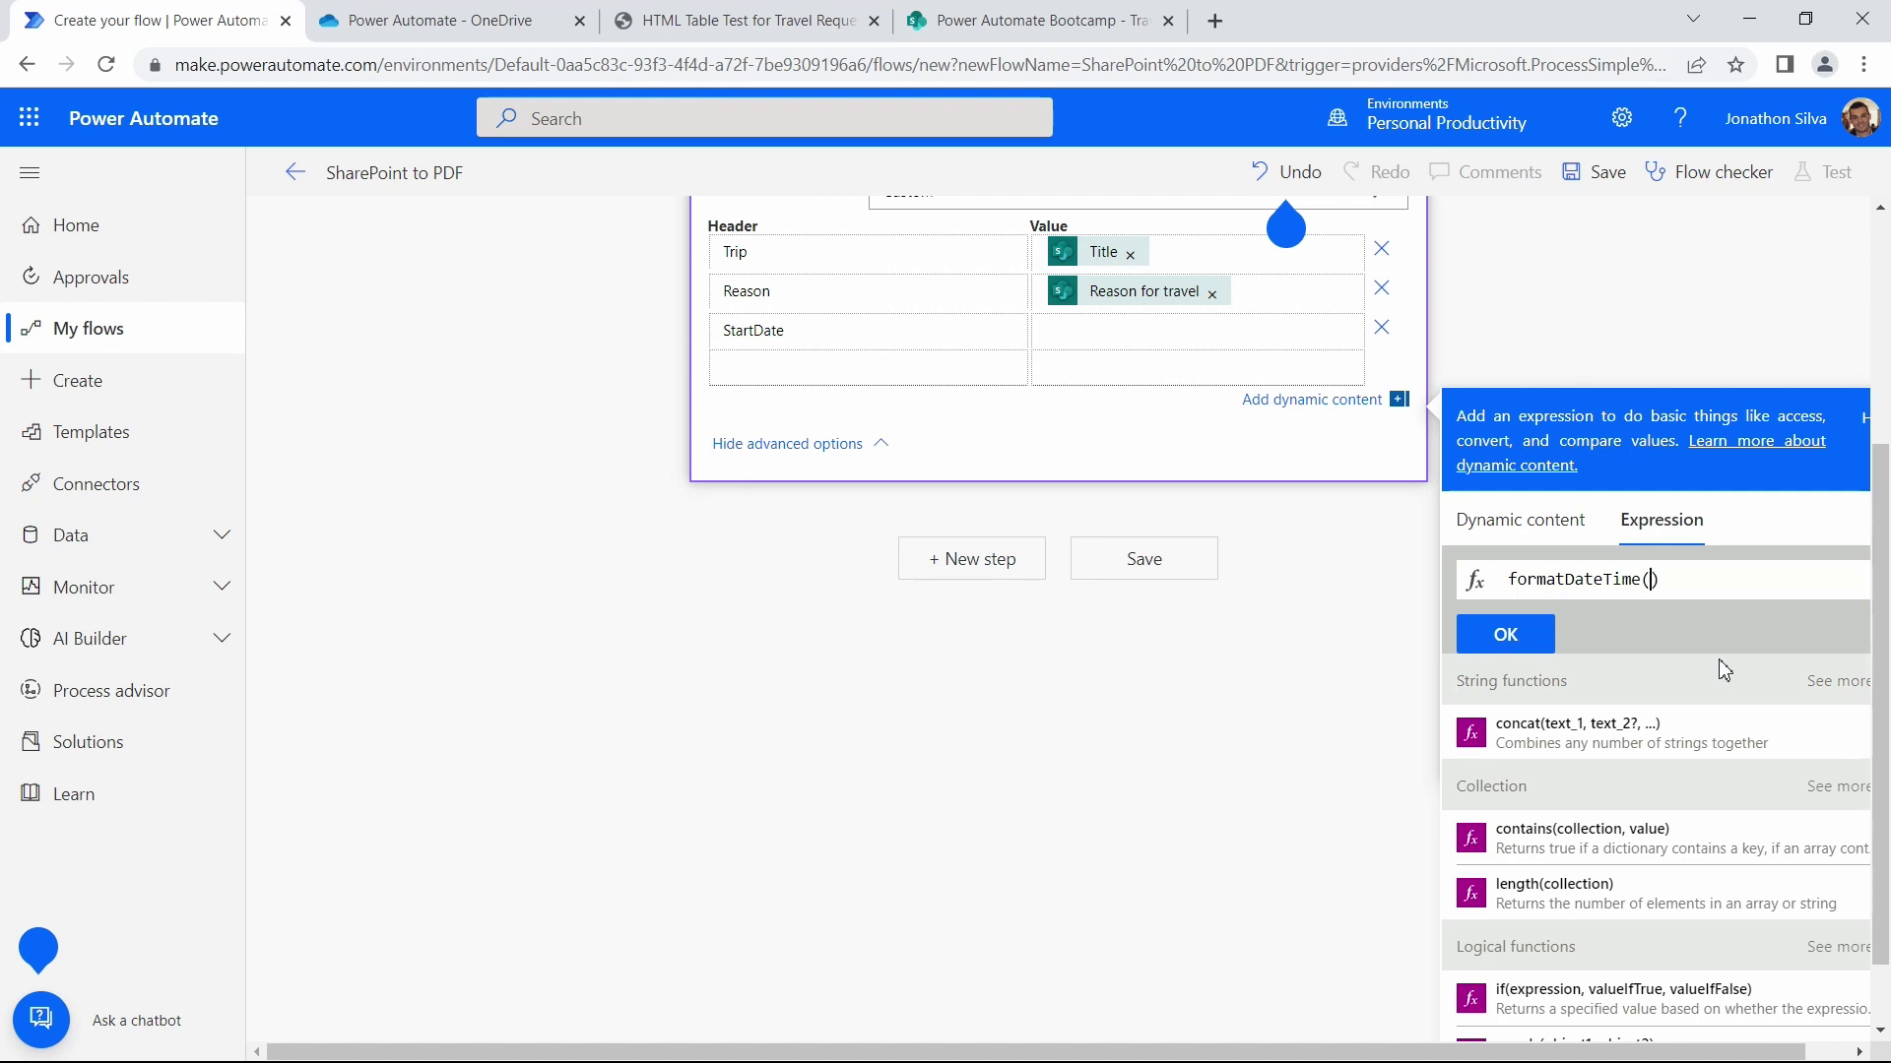
{"action": "left_click", "coordinate": [1142, 20]}
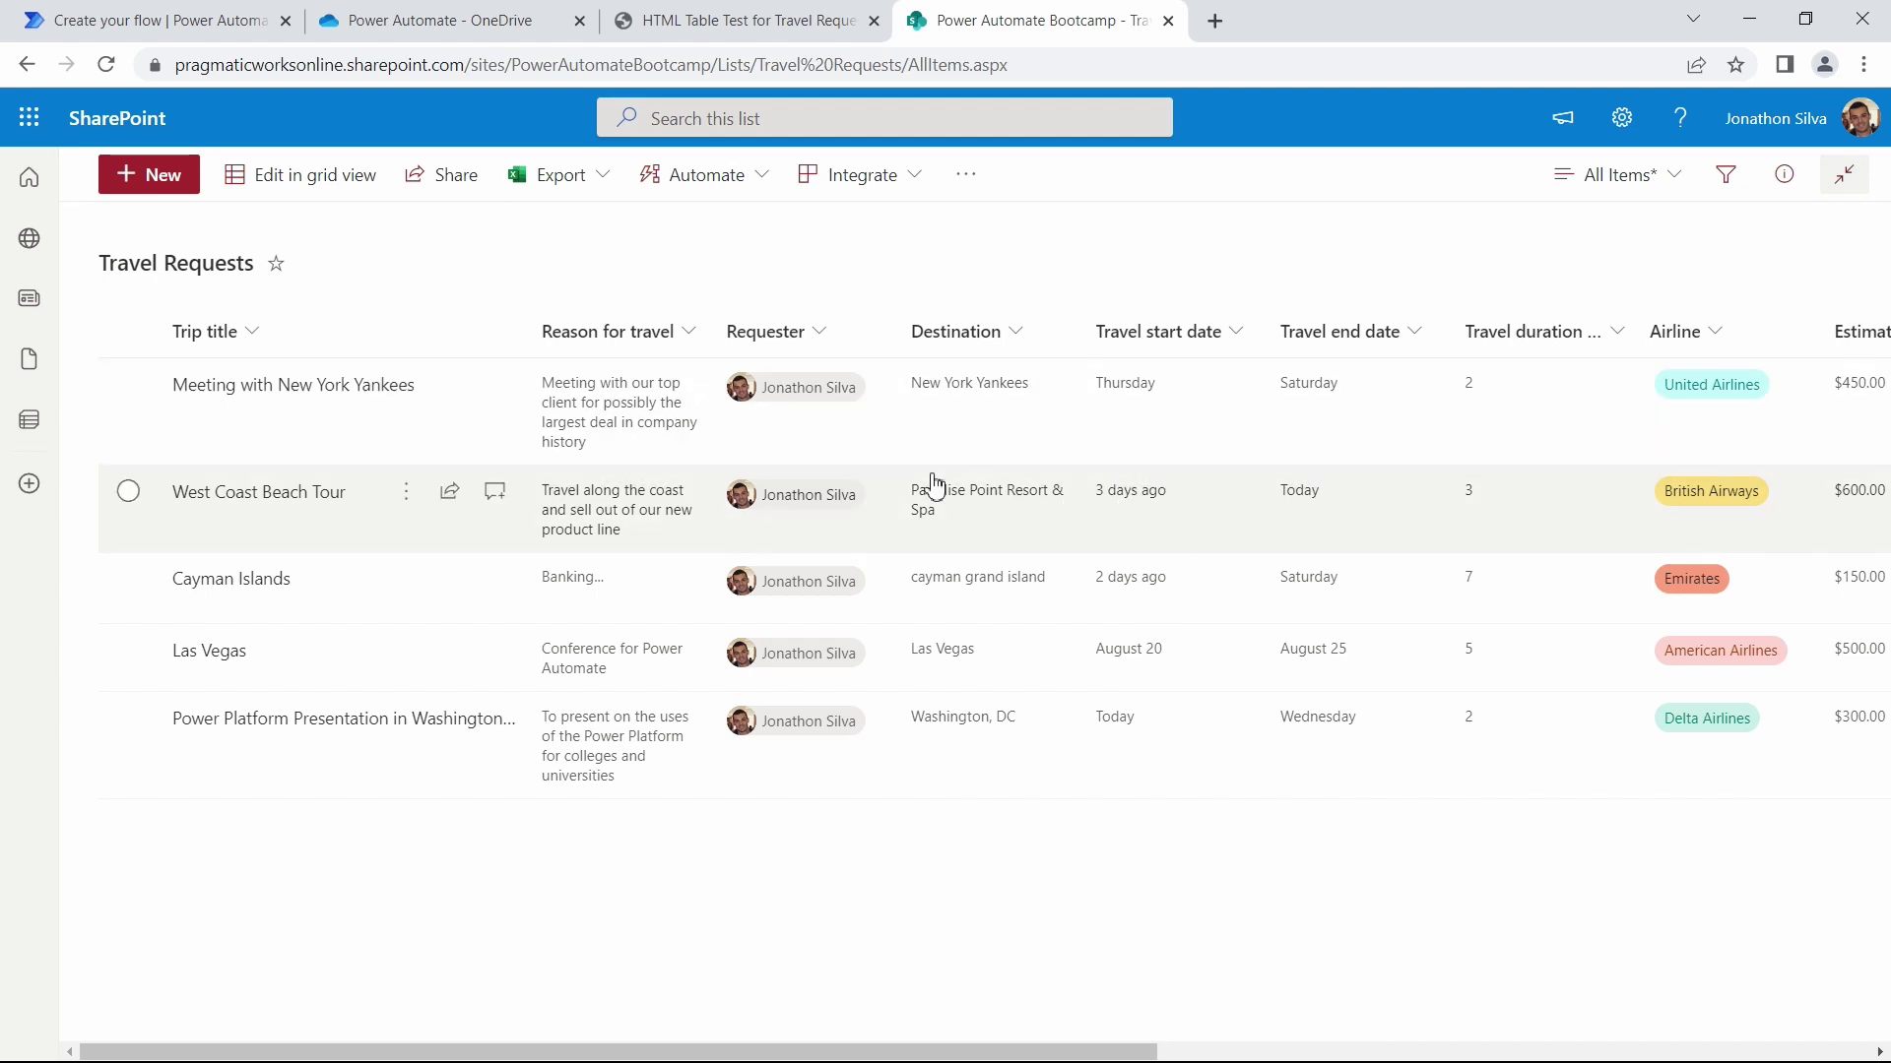
{"action": "left_click", "coordinate": [162, 22]}
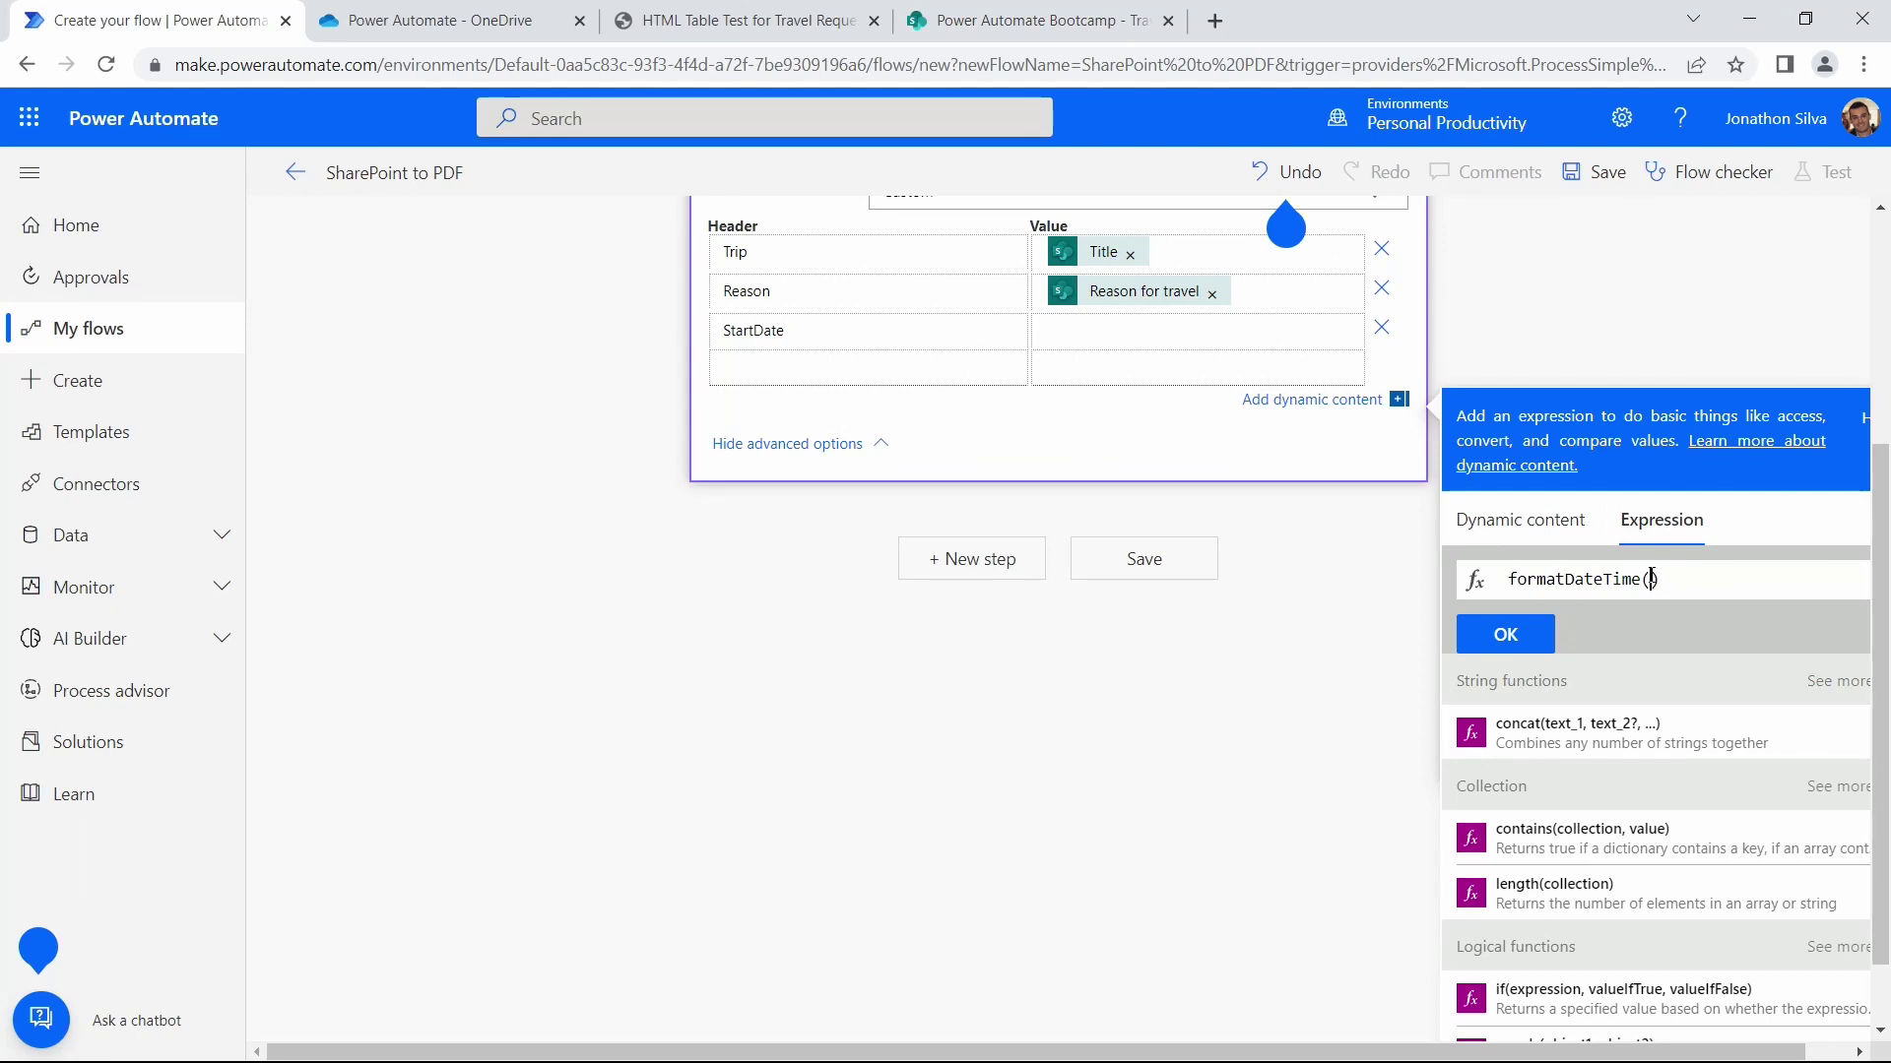
{"action": "type", "text": "item"}
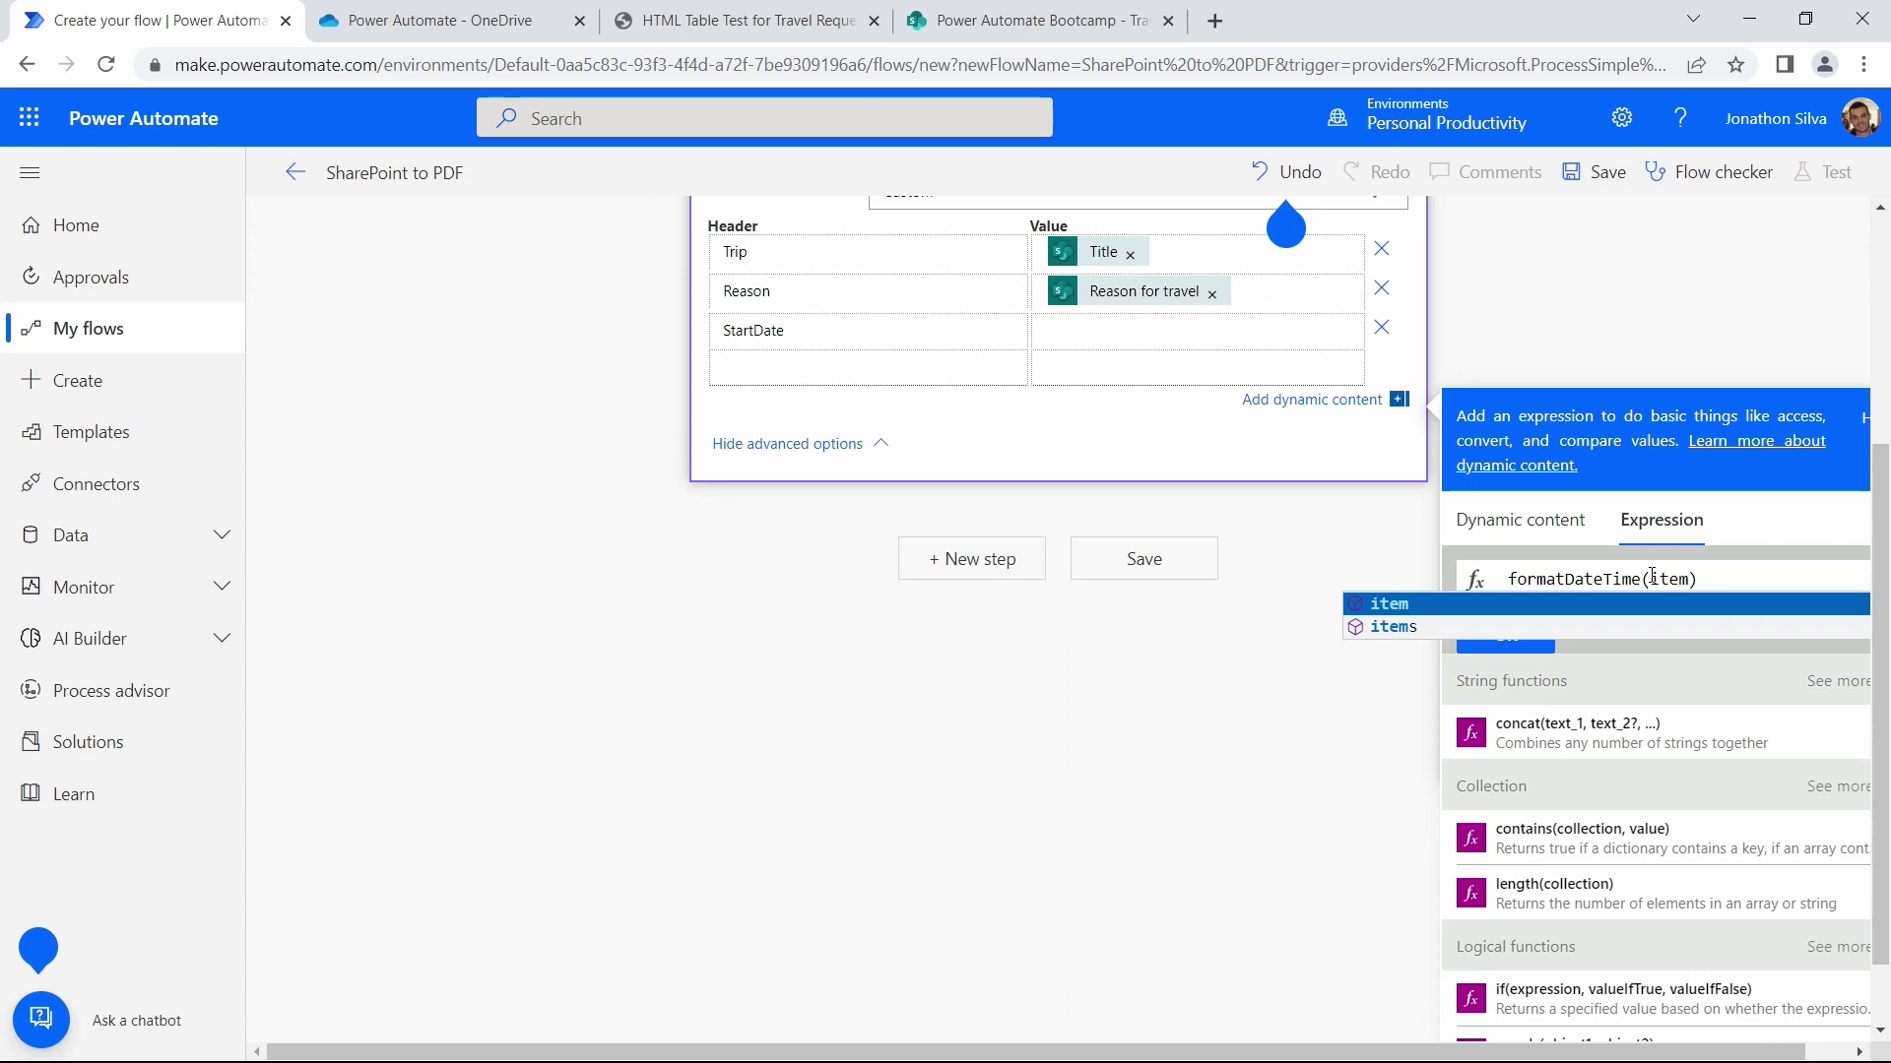
{"action": "type", "text": "()"}
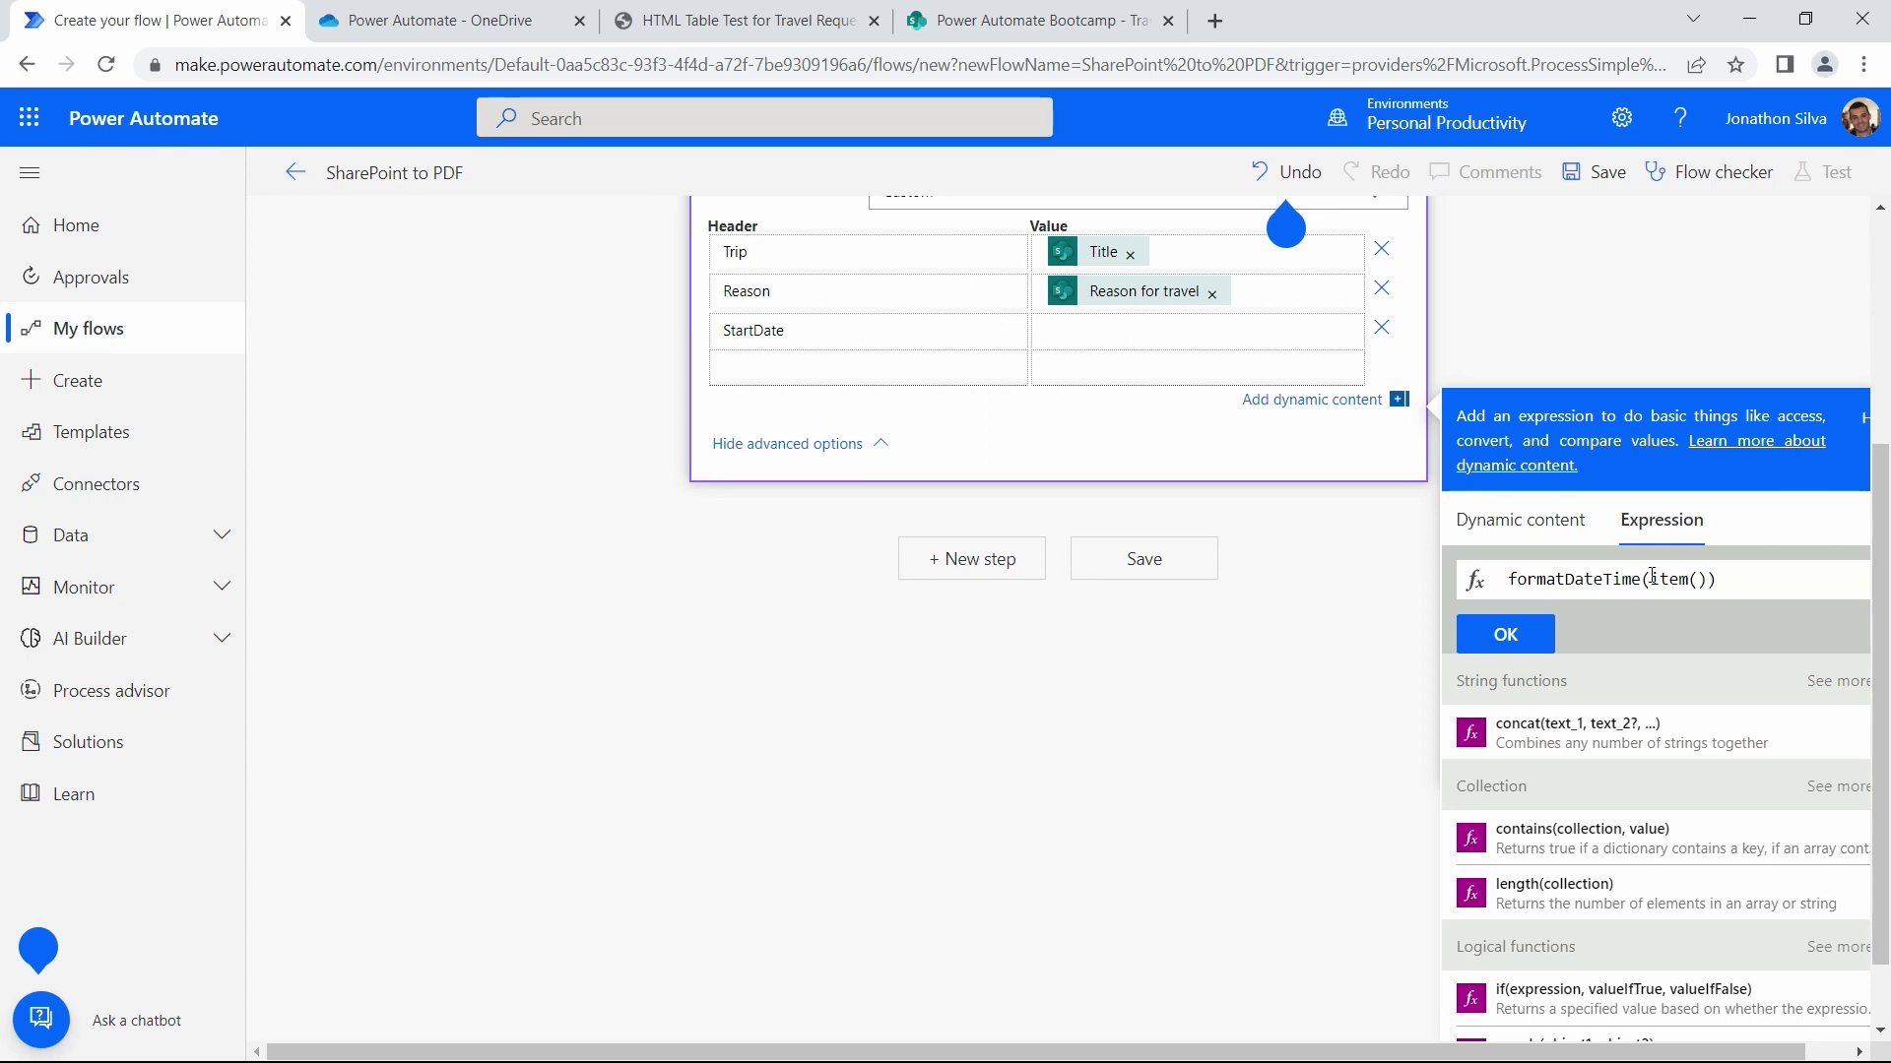
{"action": "type", "text": "?"}
{"action": "type", "text": "[]"}
{"action": "type", "text": "'"}
{"action": "type", "text": "Trav"}
{"action": "type", "text": "elStartD"}
{"action": "type", "text": "ate"}
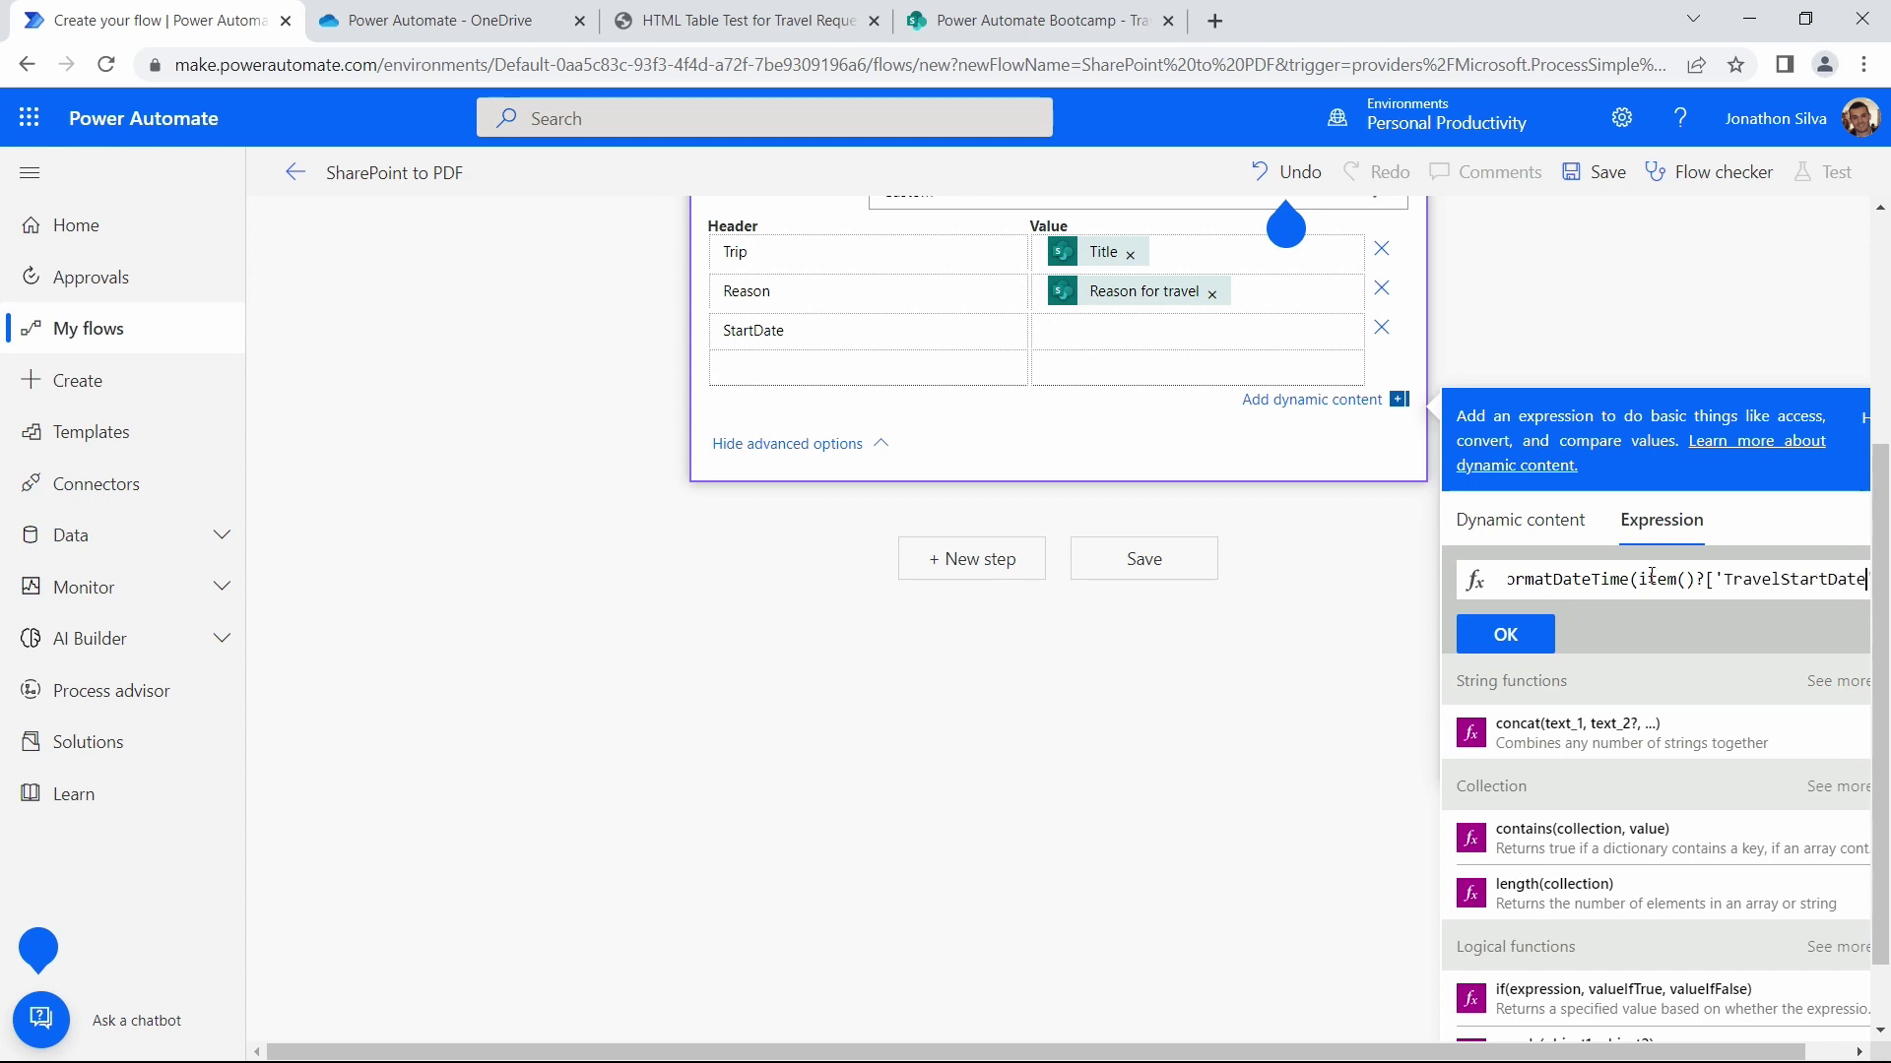
Look at the Travel Requests list's settings options in SharePoint, try to extend the expression with a format argument, and dismiss the Undo/redo tip
{"action": "left_click", "coordinate": [1054, 19]}
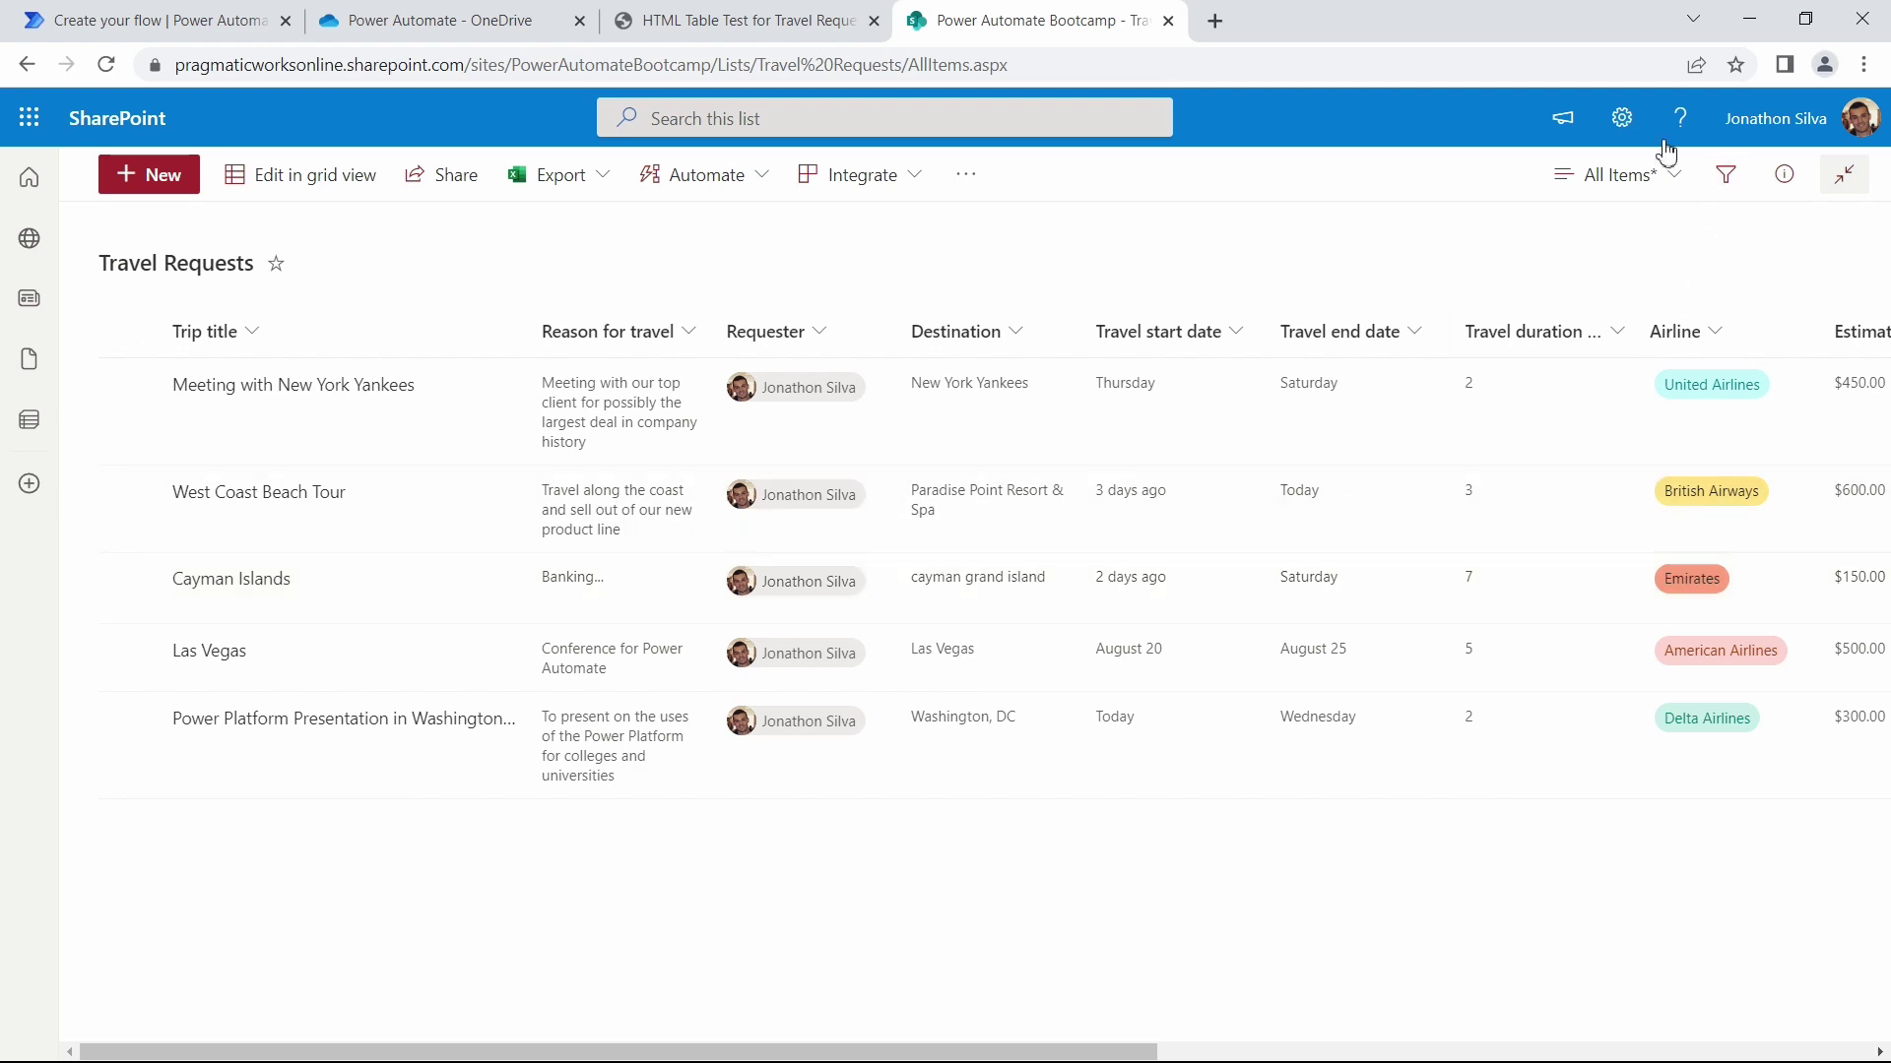
{"action": "left_click", "coordinate": [1627, 125]}
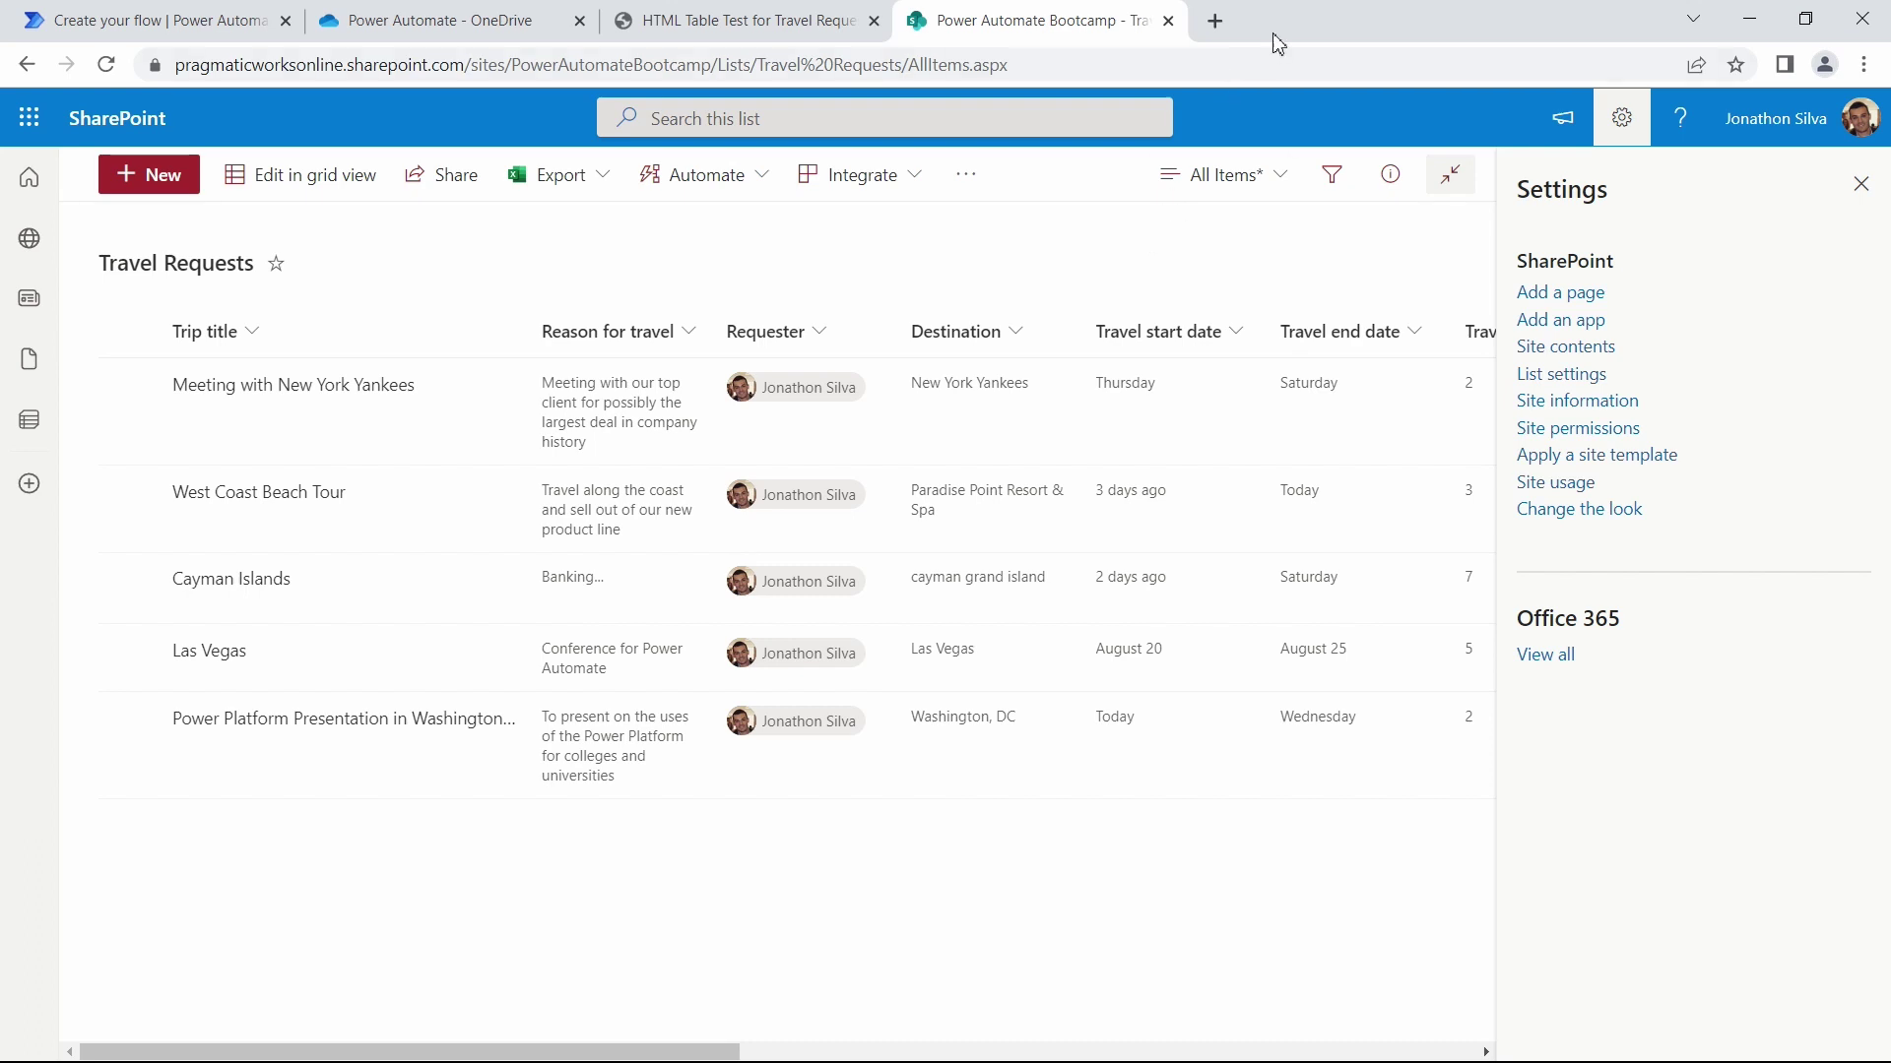
{"action": "left_click", "coordinate": [169, 38]}
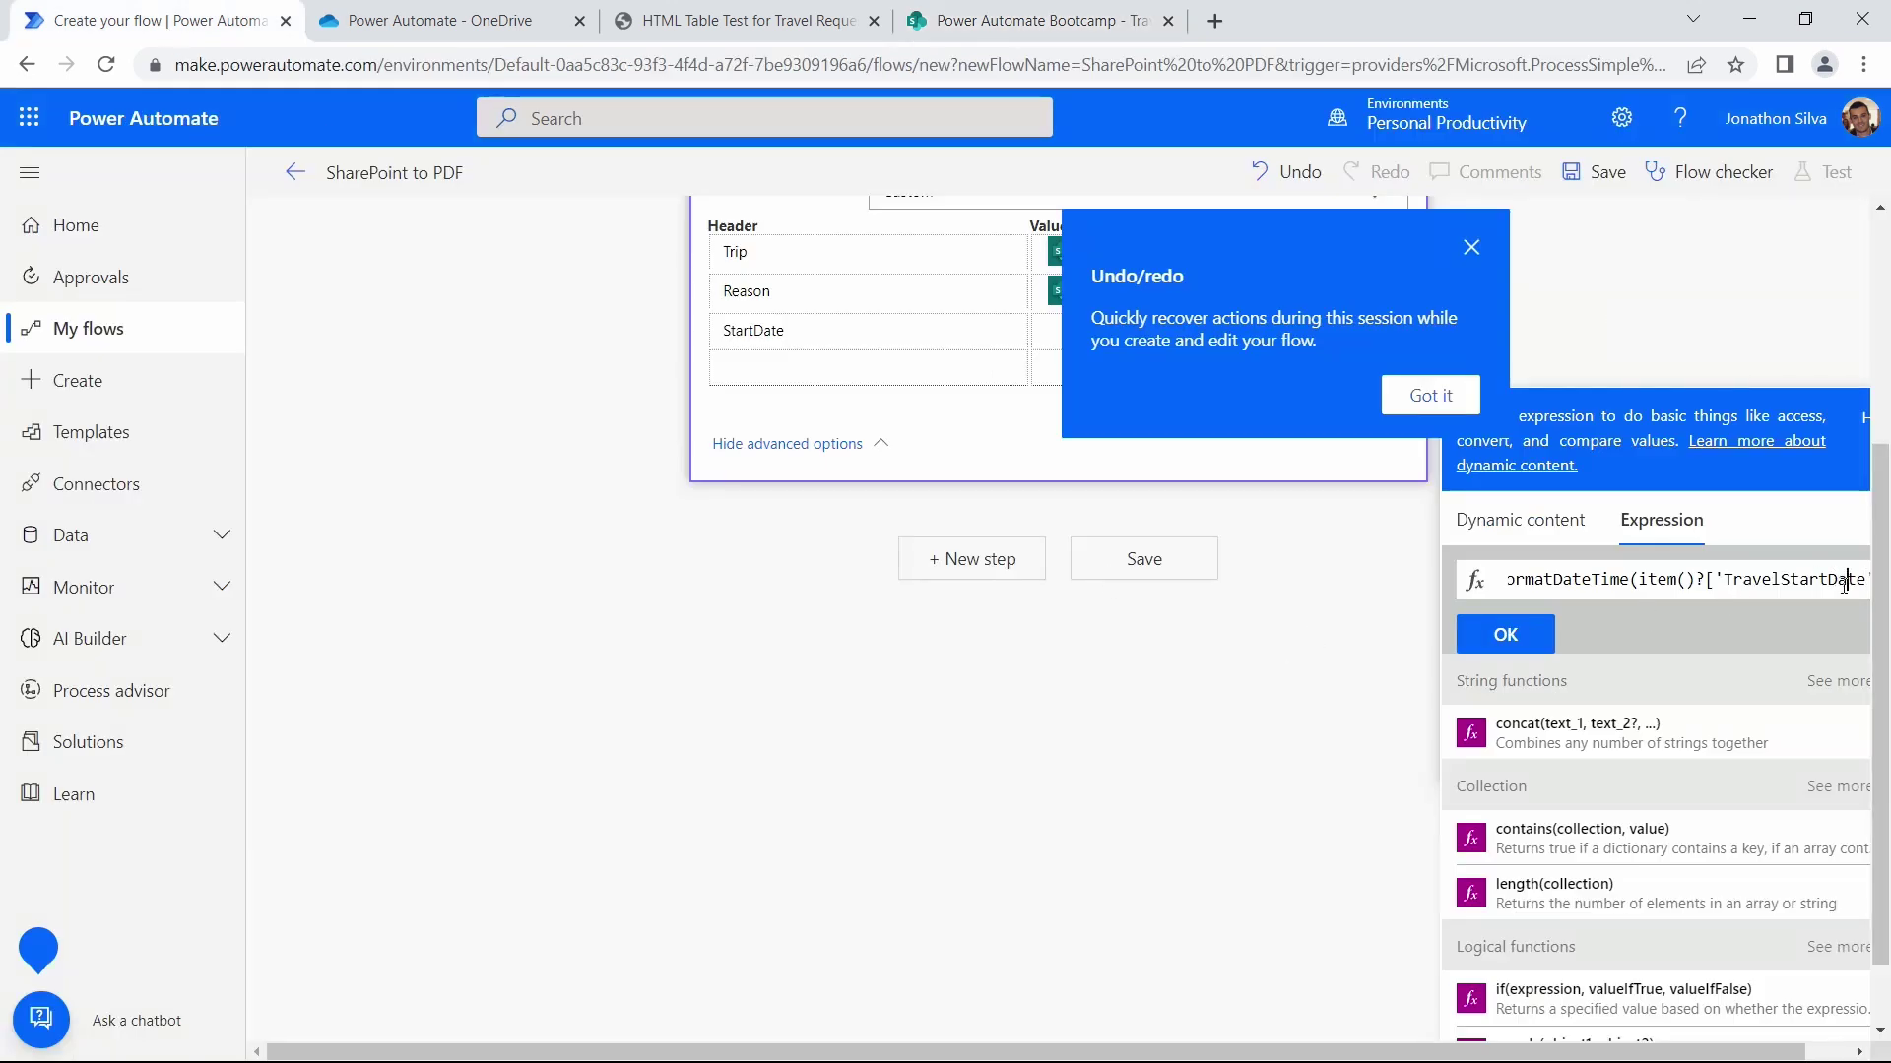
{"action": "type", "text": "])"}
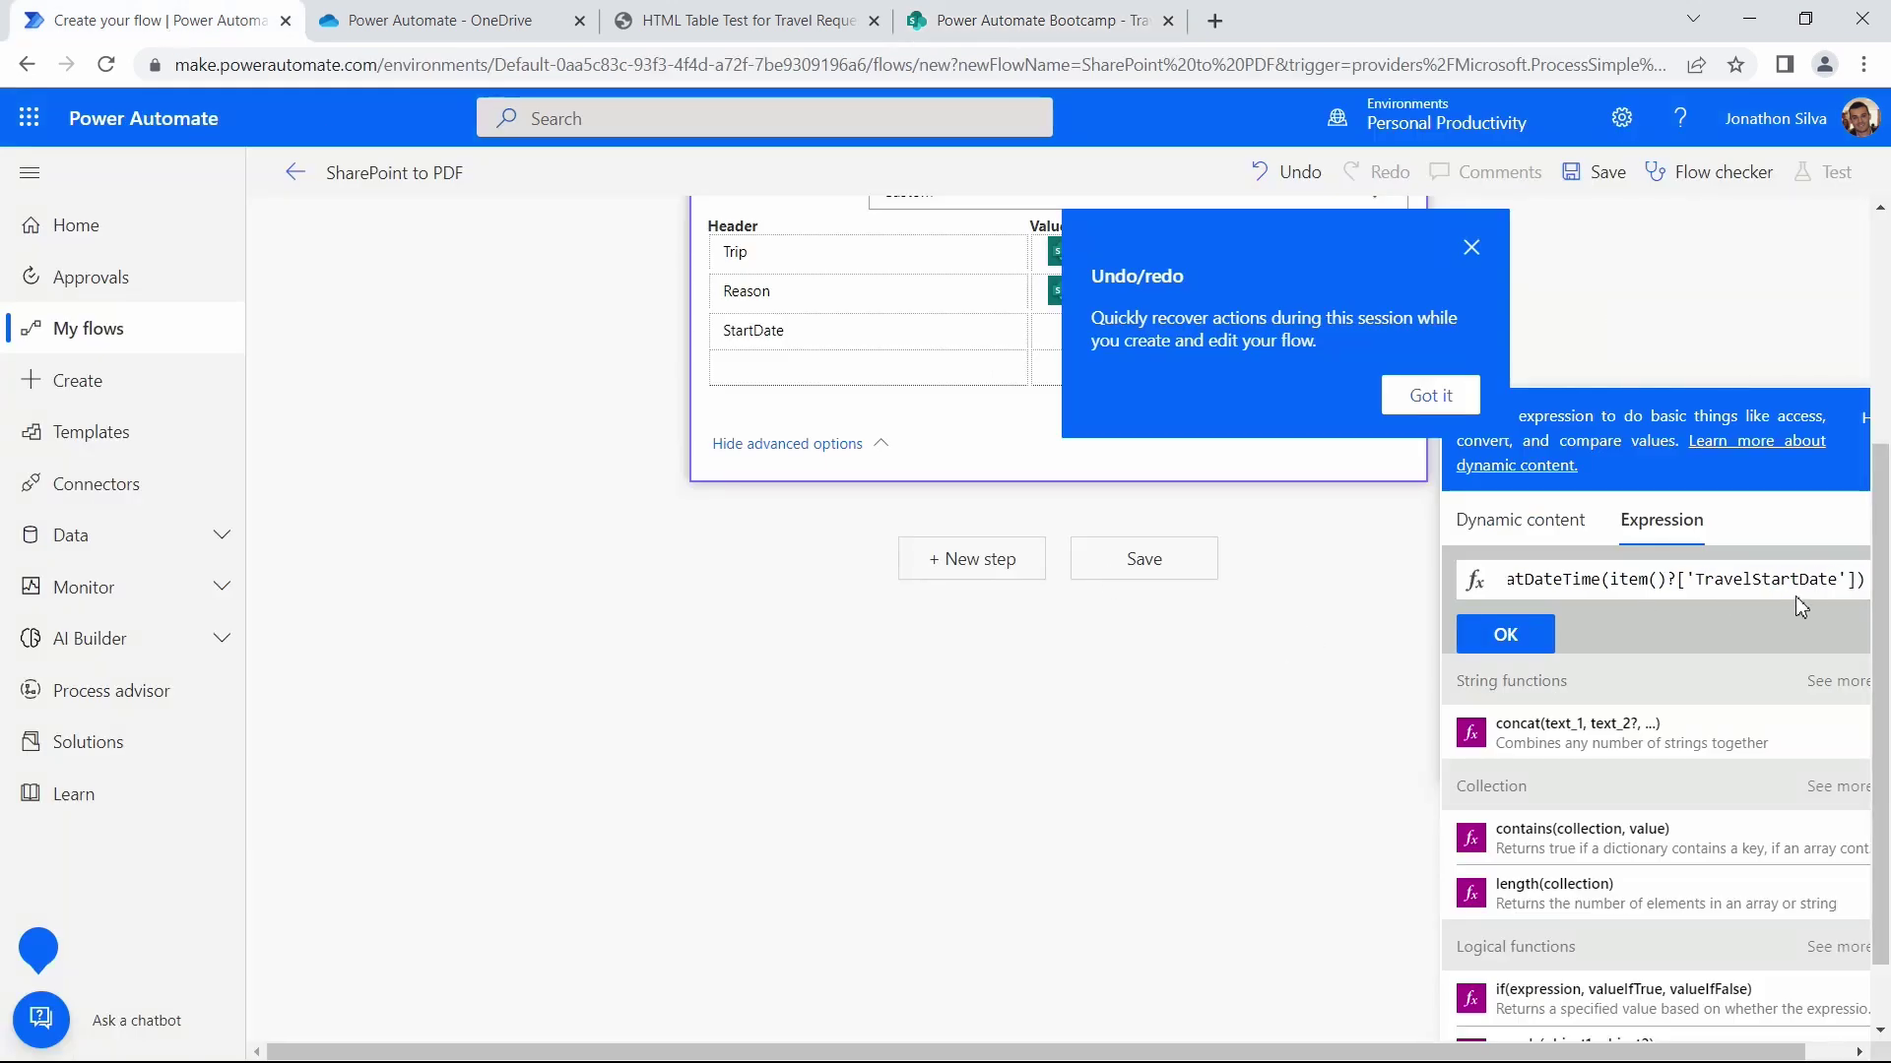
{"action": "key", "text": "Left"}
{"action": "type", "text": ","}
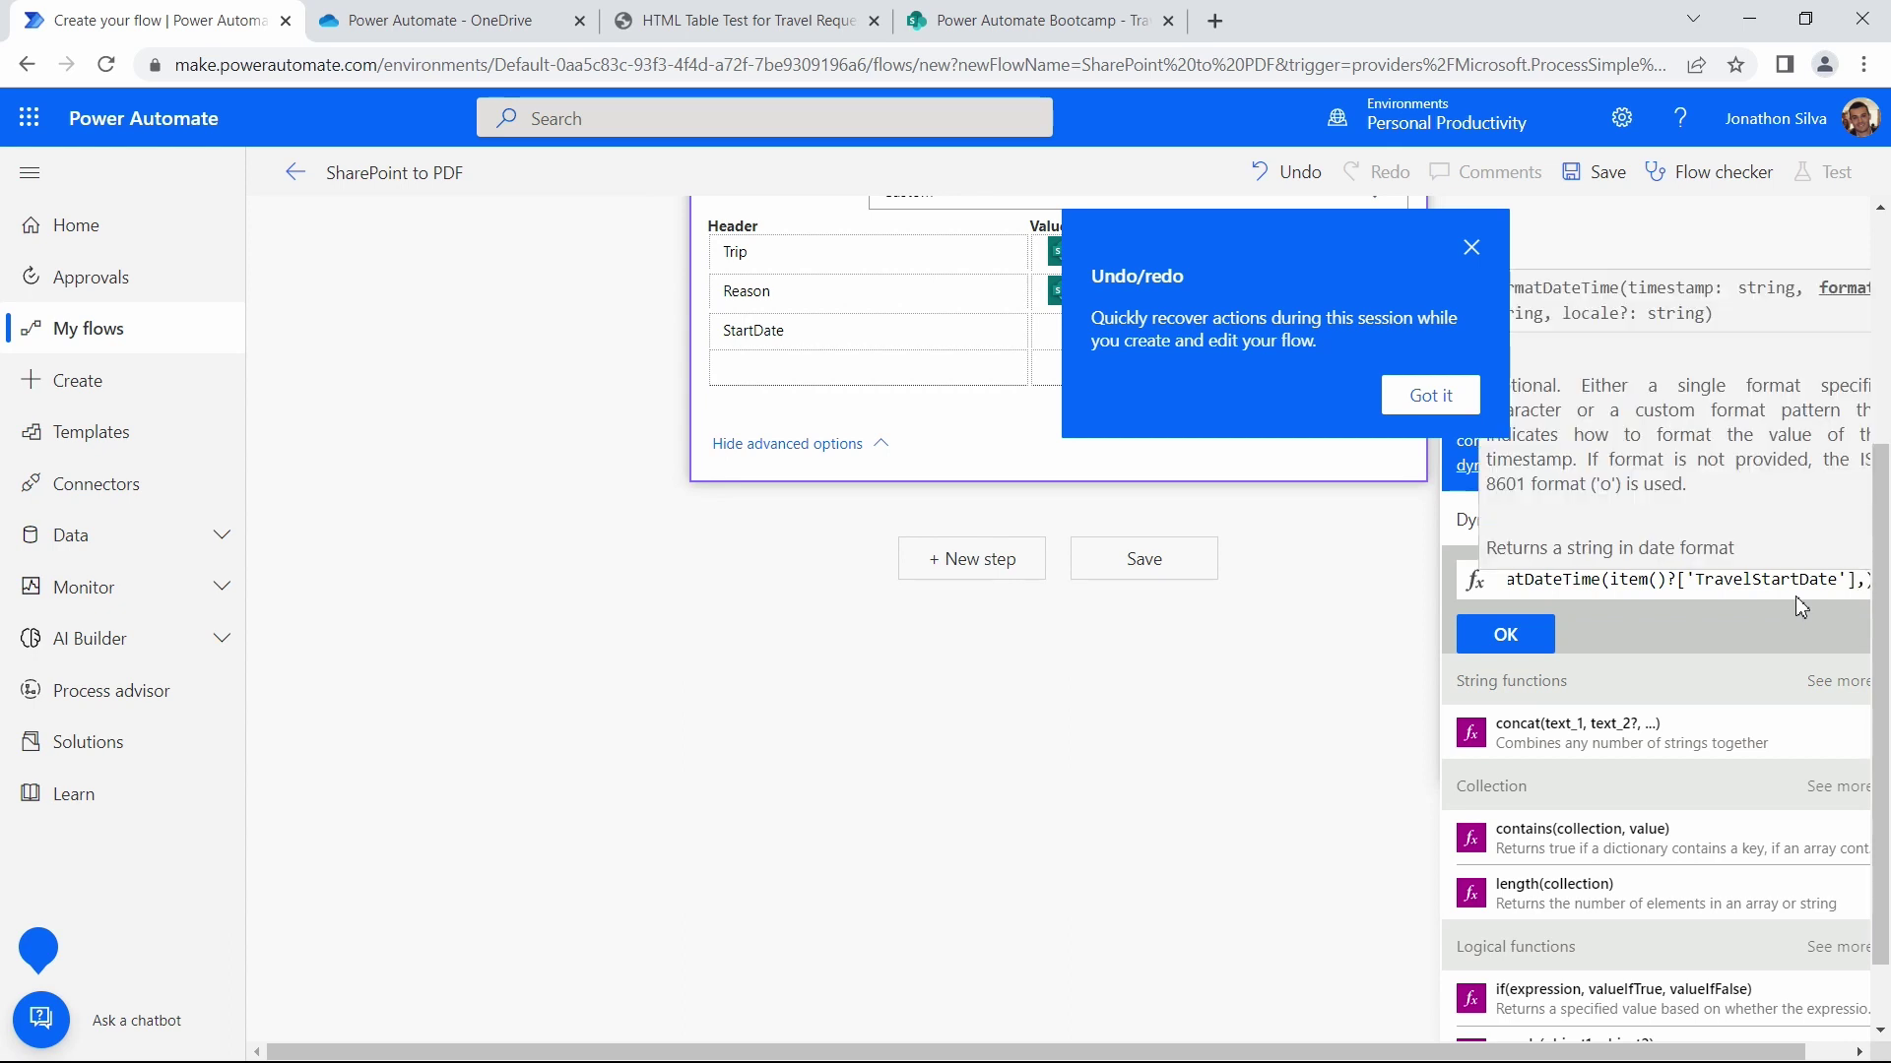
{"action": "left_click", "coordinate": [1472, 247]}
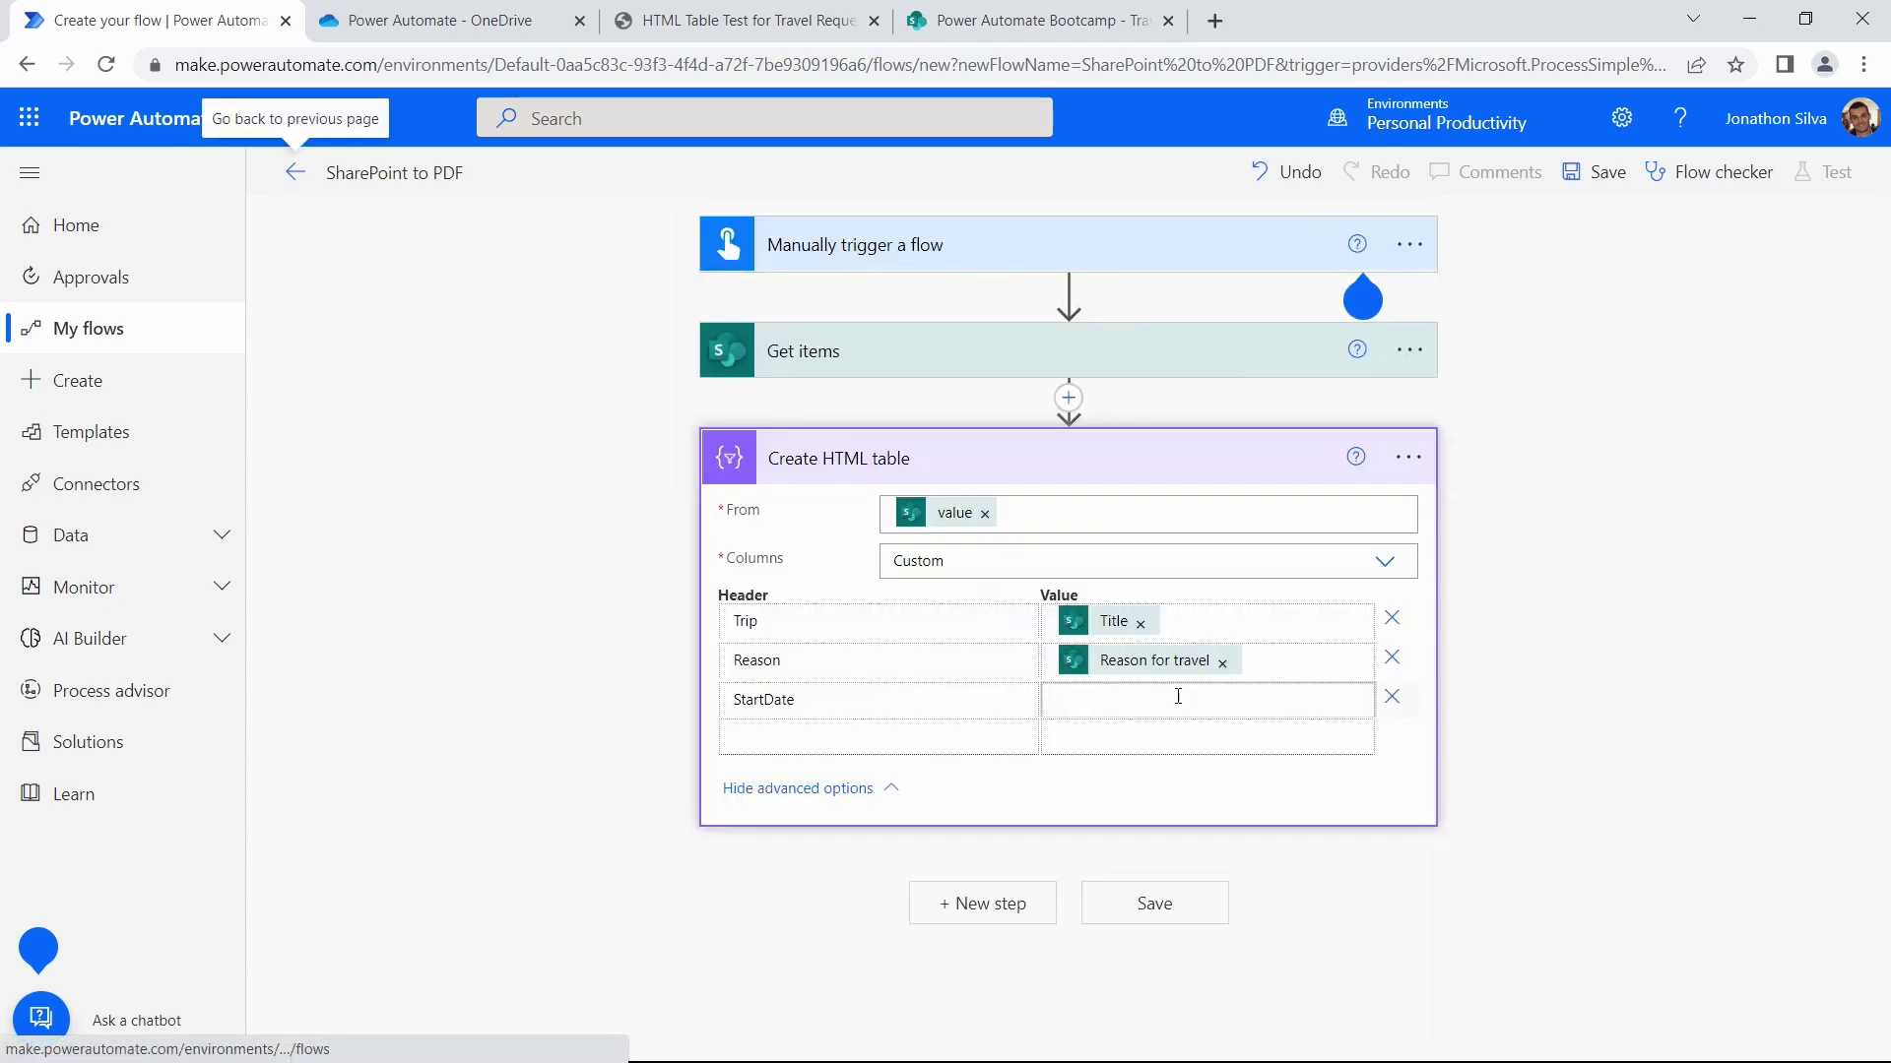
Enter formatDateTime(item()?['TravelStartDate']) as a new expression for the StartDate column's value
{"action": "left_click", "coordinate": [1194, 729]}
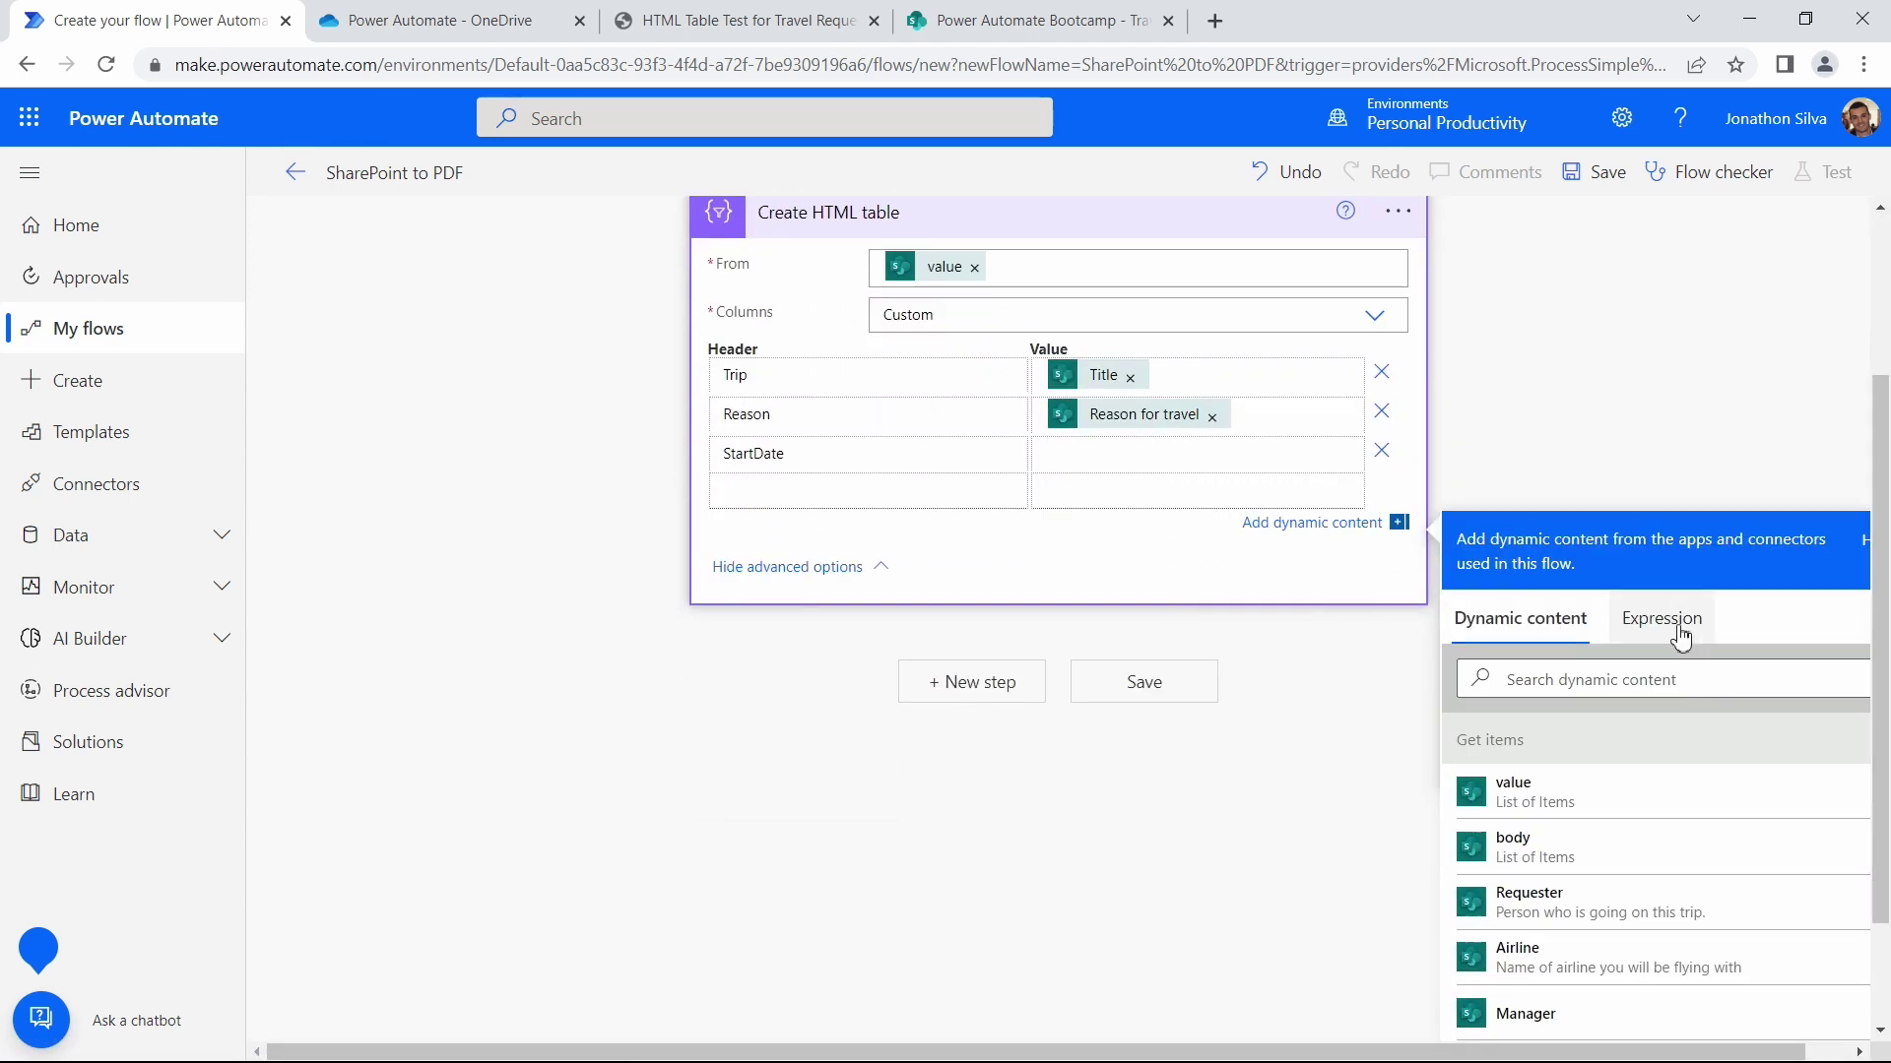
{"action": "left_click", "coordinate": [1662, 618]}
{"action": "type", "text": "for"}
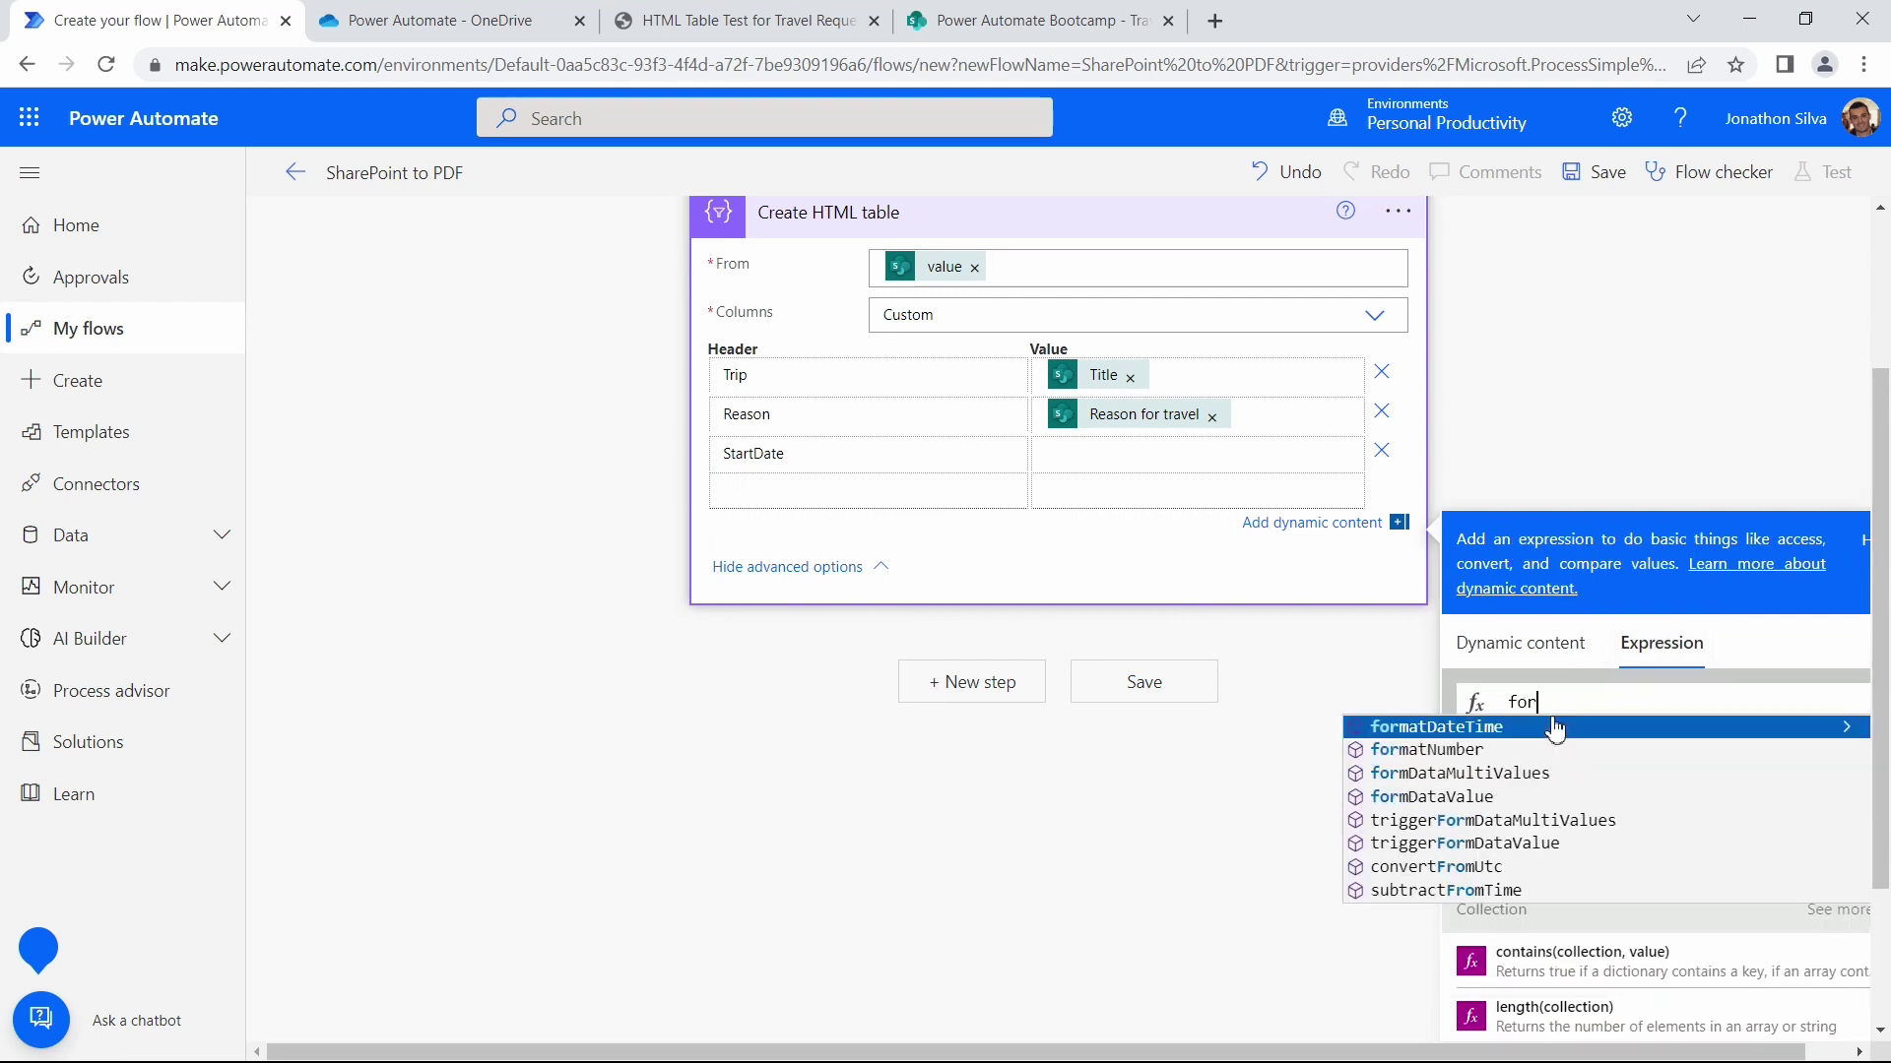
{"action": "type", "text": "matDateTime("}
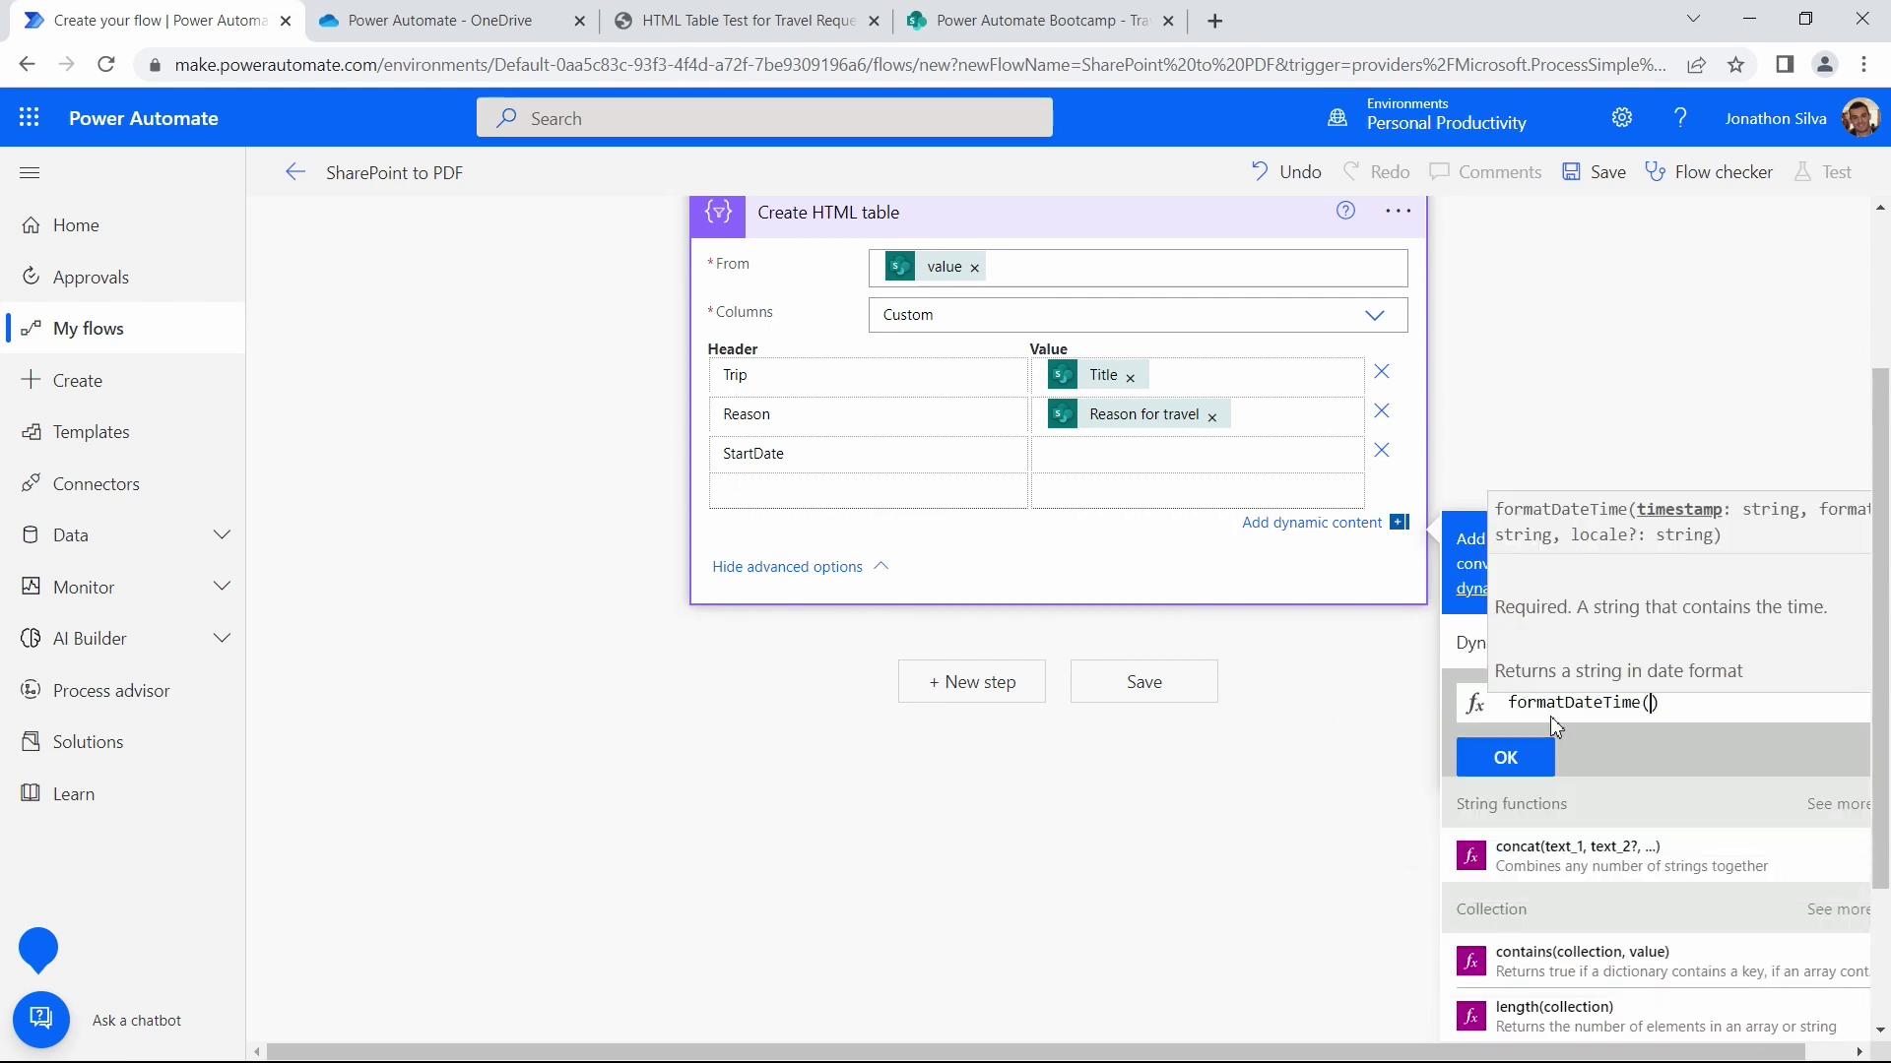
{"action": "type", "text": "ite"}
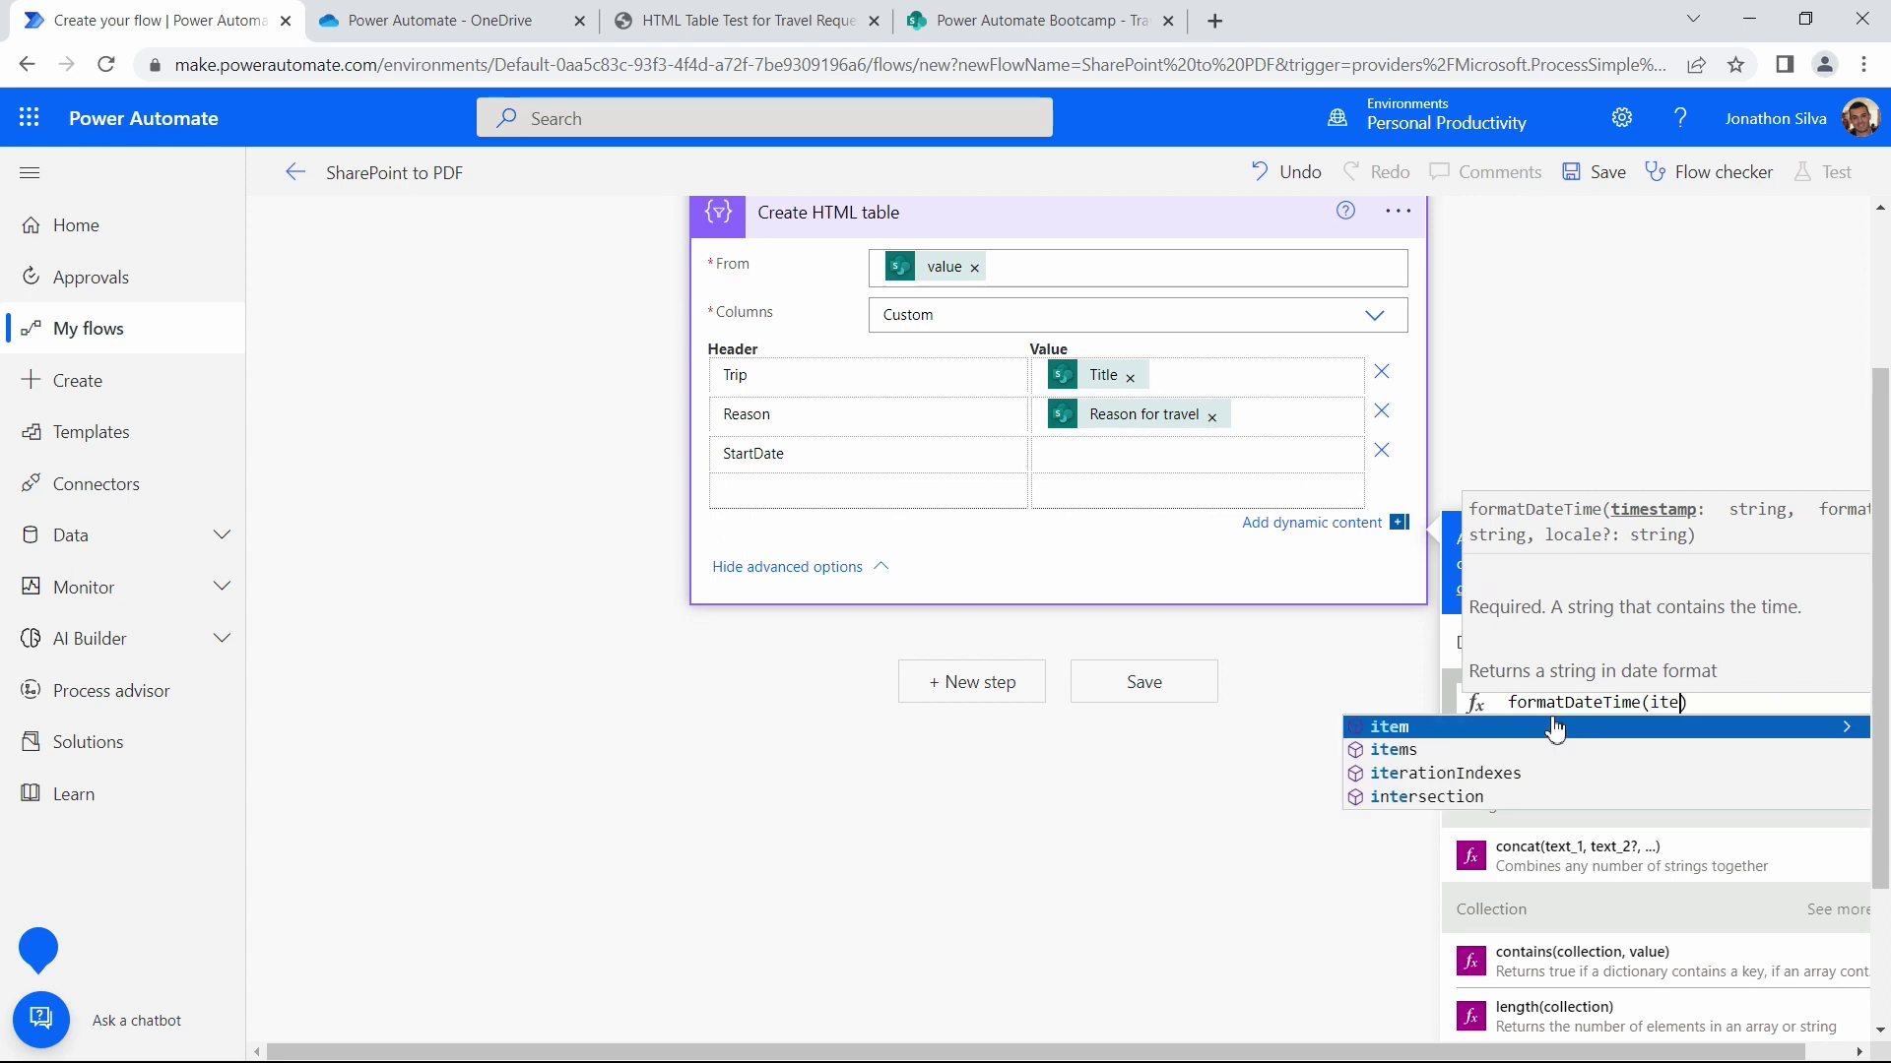
{"action": "key", "text": "Return"}
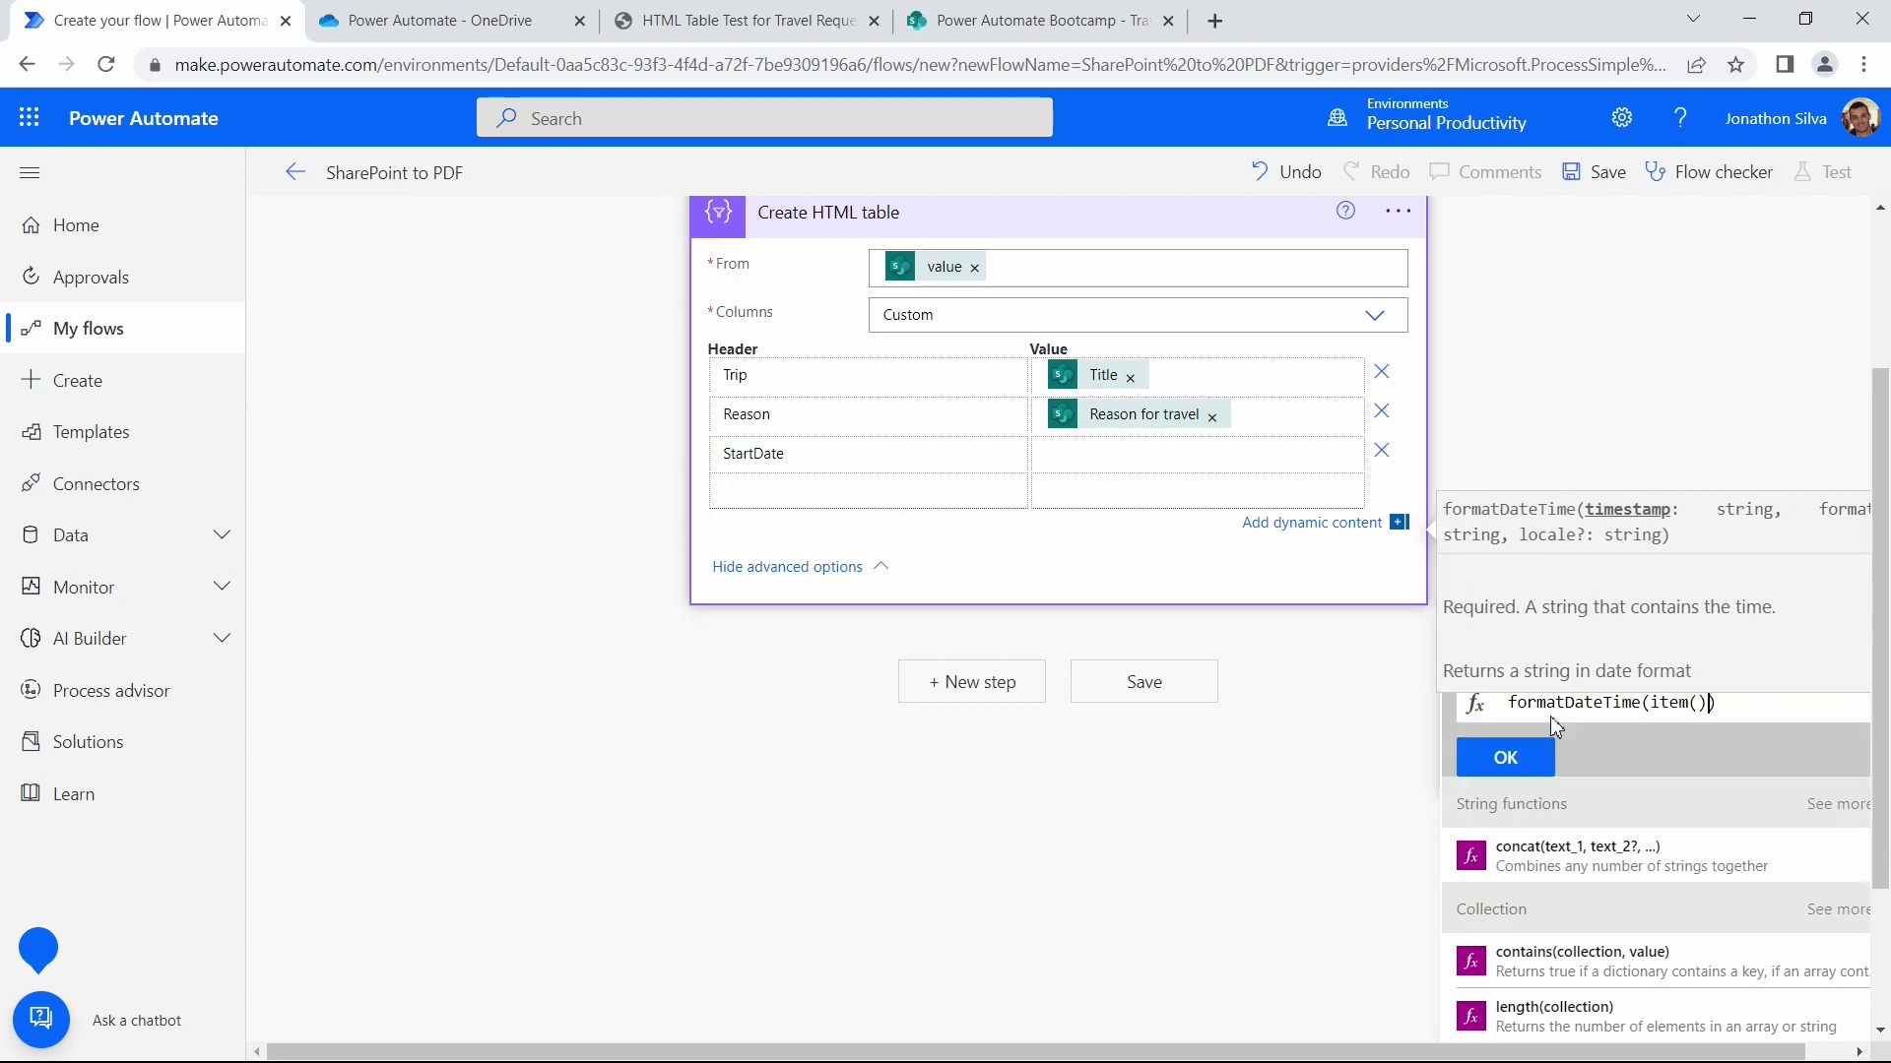
{"action": "type", "text": "?"}
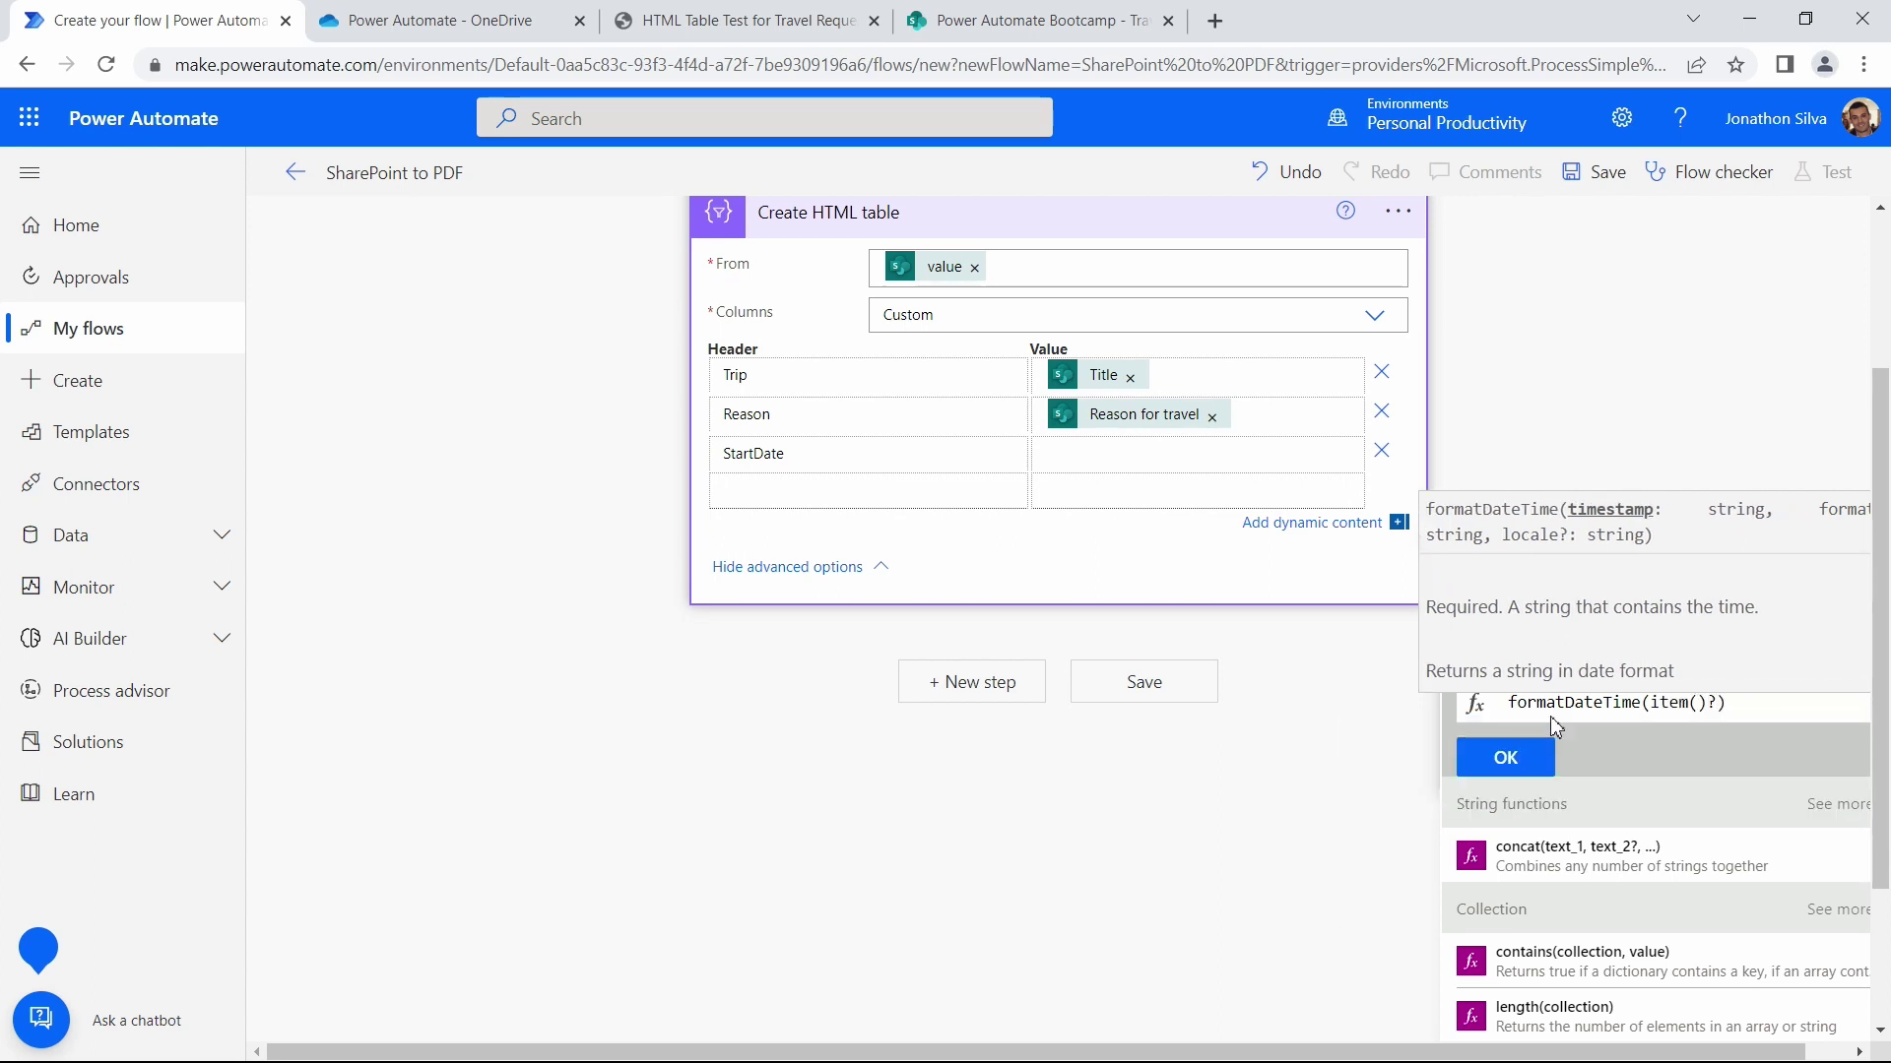
{"action": "type", "text": "['TravelStartDate"}
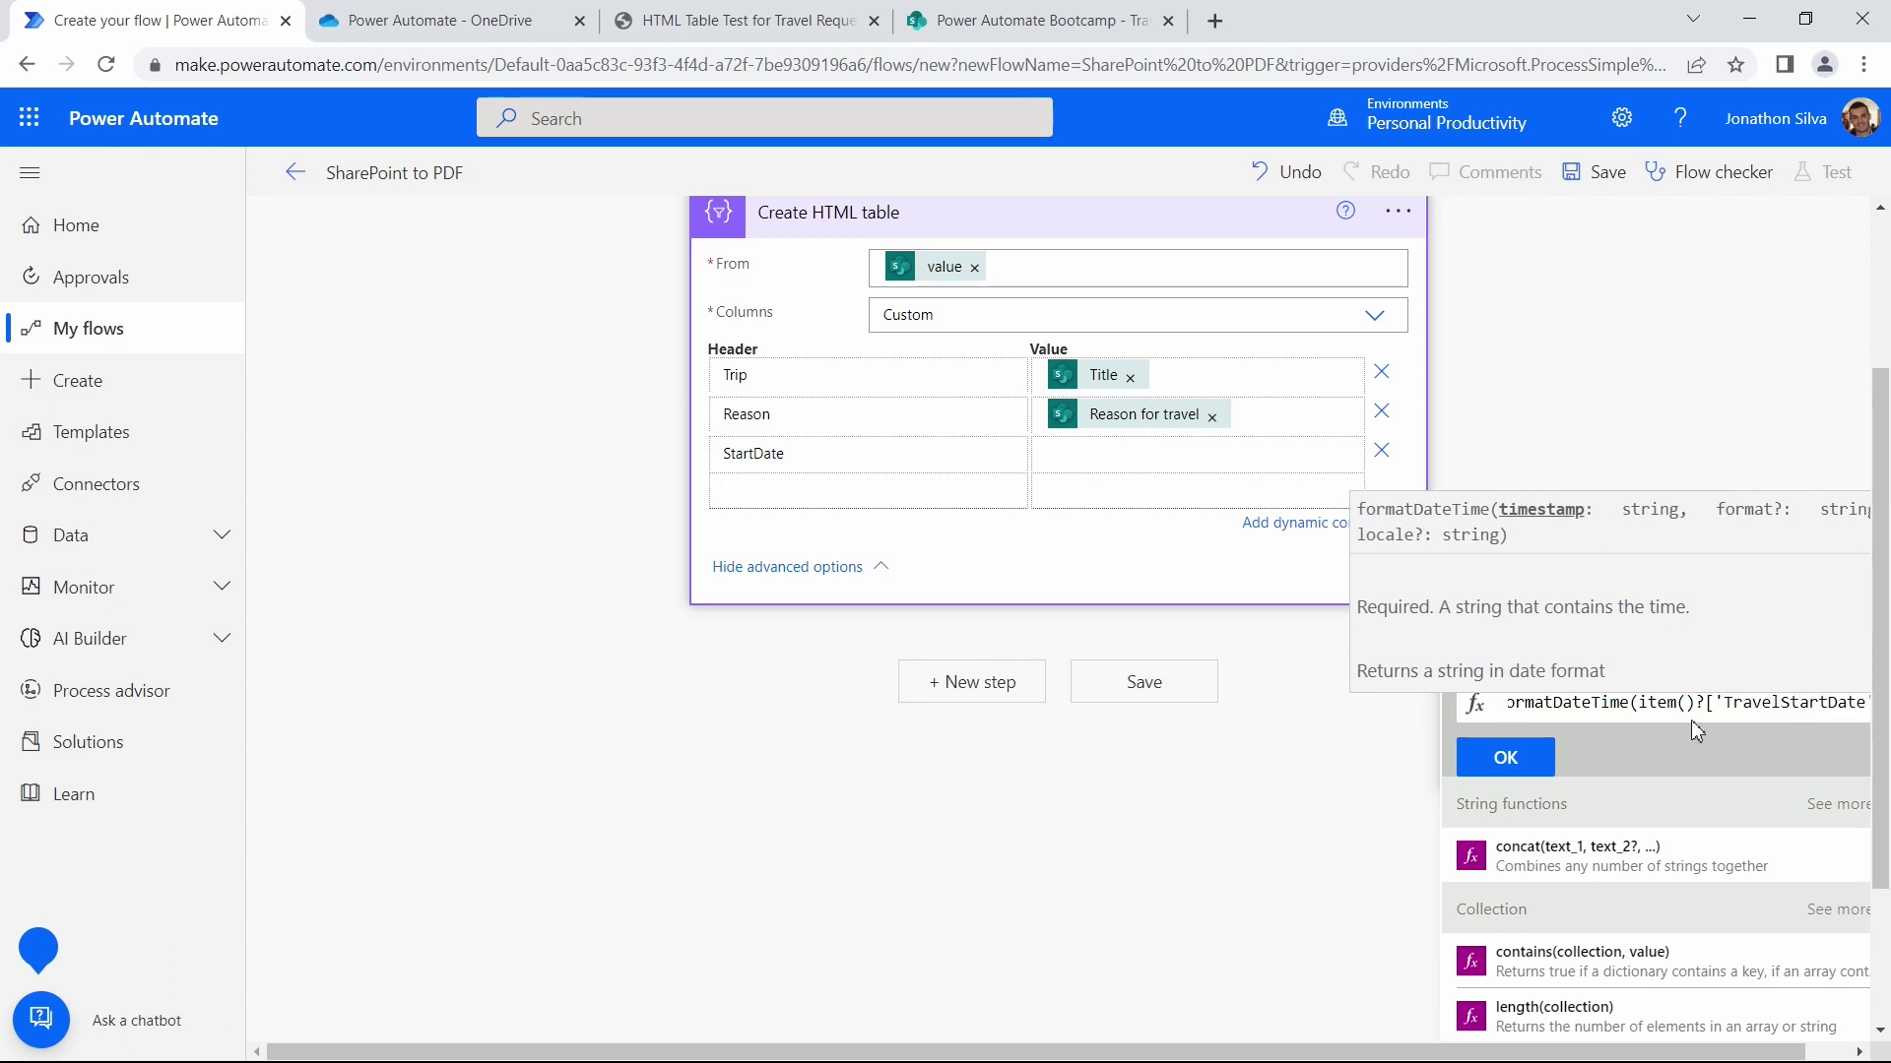
Add 'MM/dd/yyyy' as the expression's format argument and insert the expression as the StartDate value
{"action": "key", "text": "Right"}
{"action": "key", "text": "Right"}
{"action": "type", "text": ","}
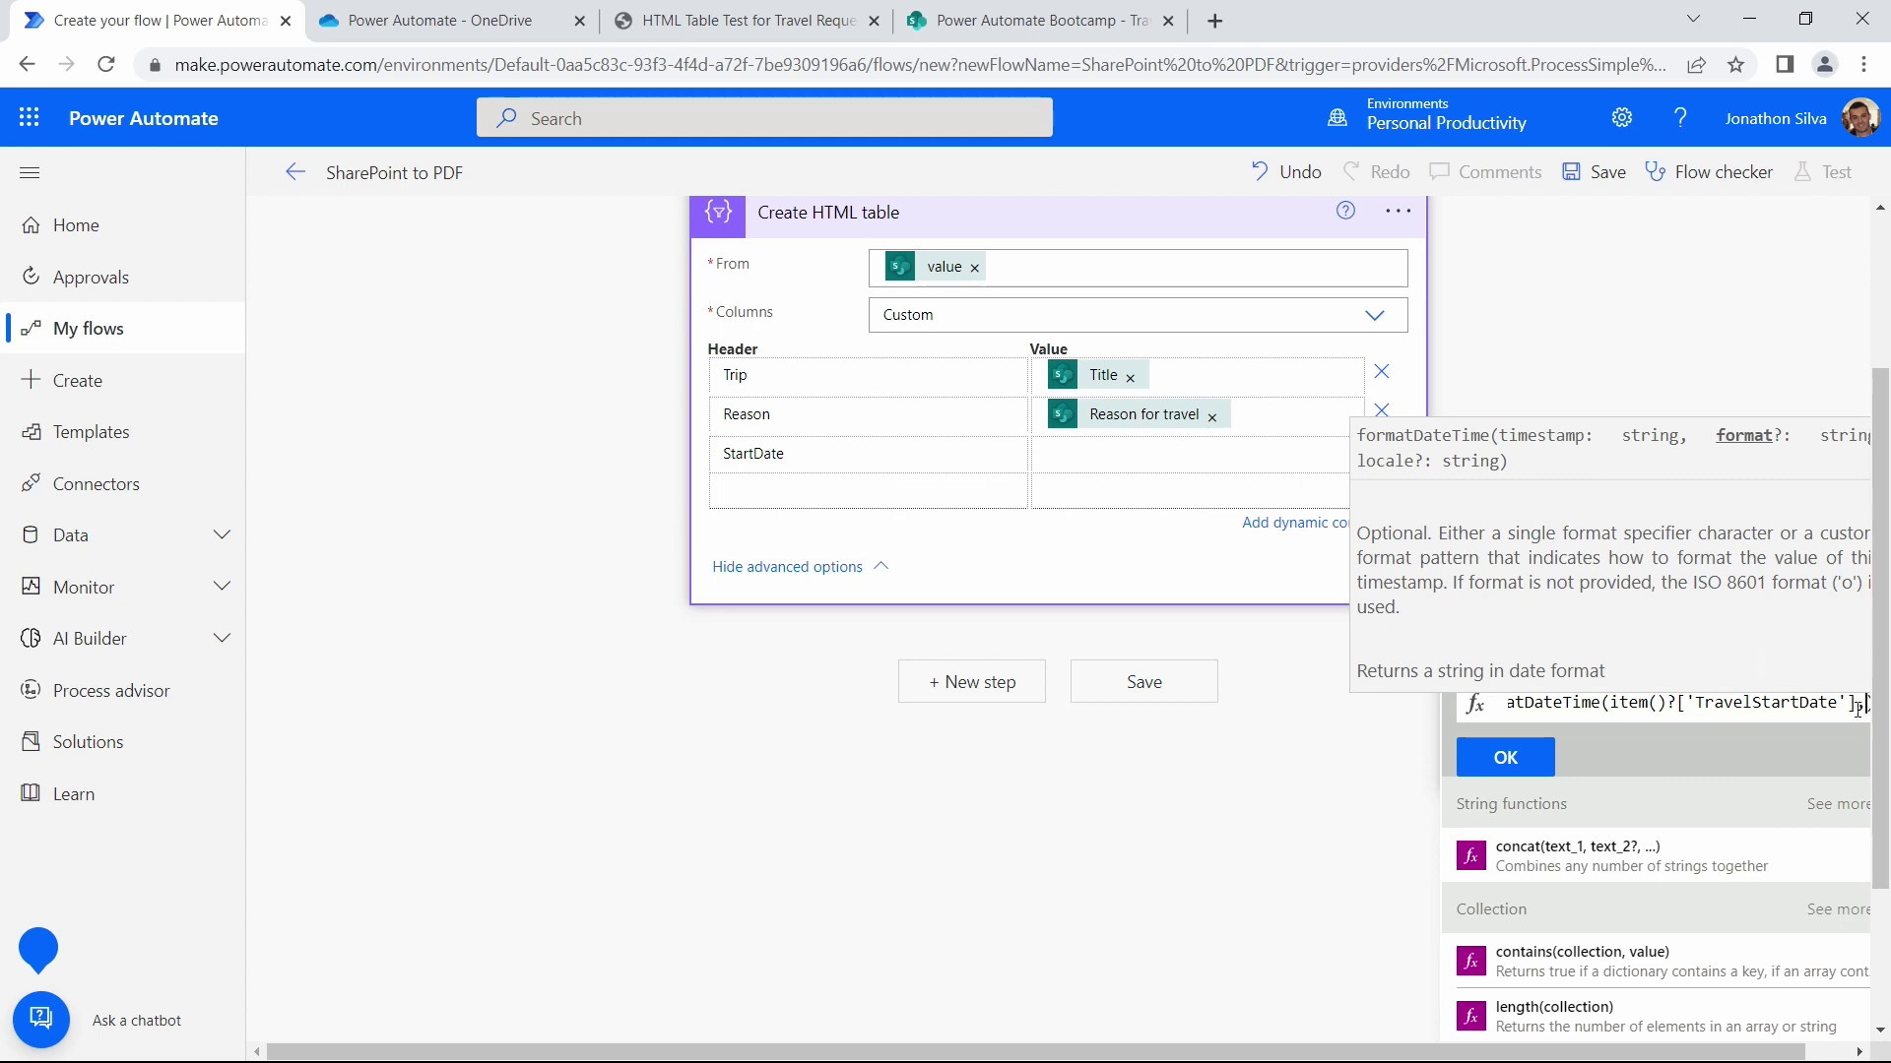
{"action": "left_click", "coordinate": [1810, 702]}
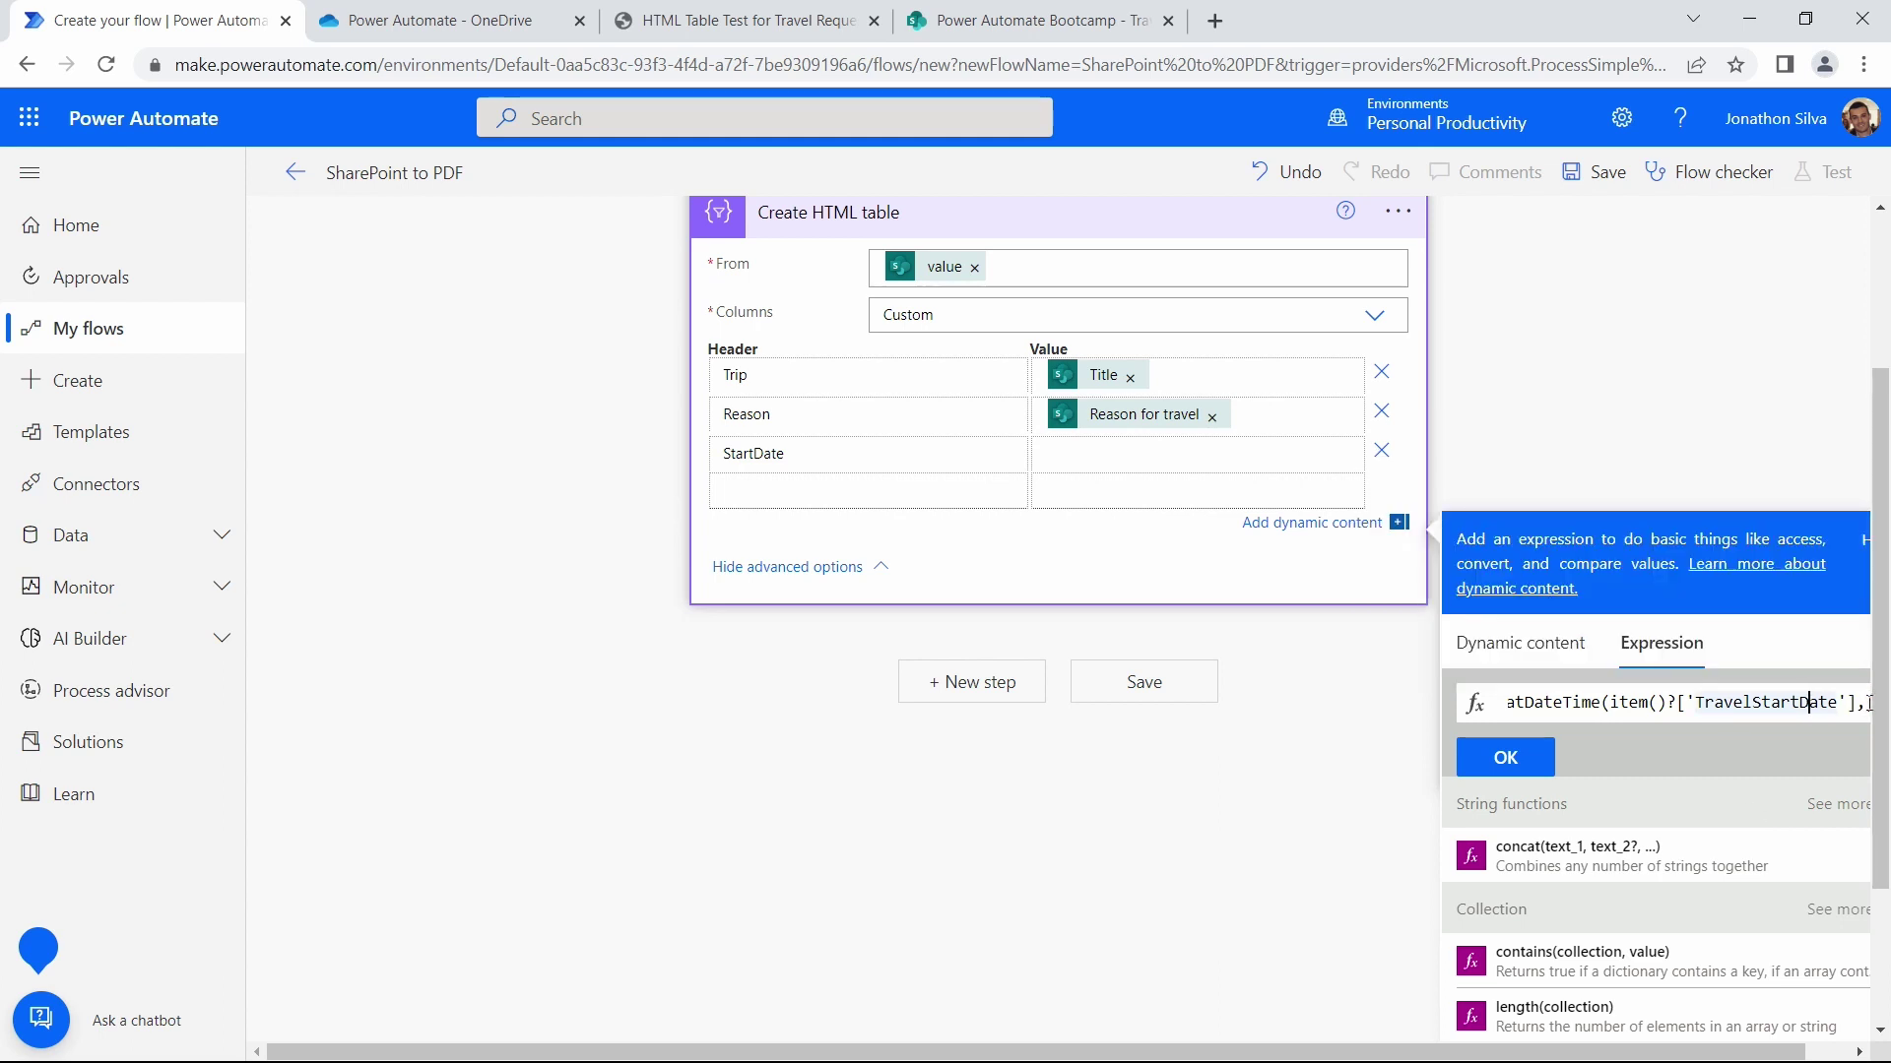
{"action": "left_click_drag", "start_coordinate": [1653, 1056], "coordinate": [1738, 1056]}
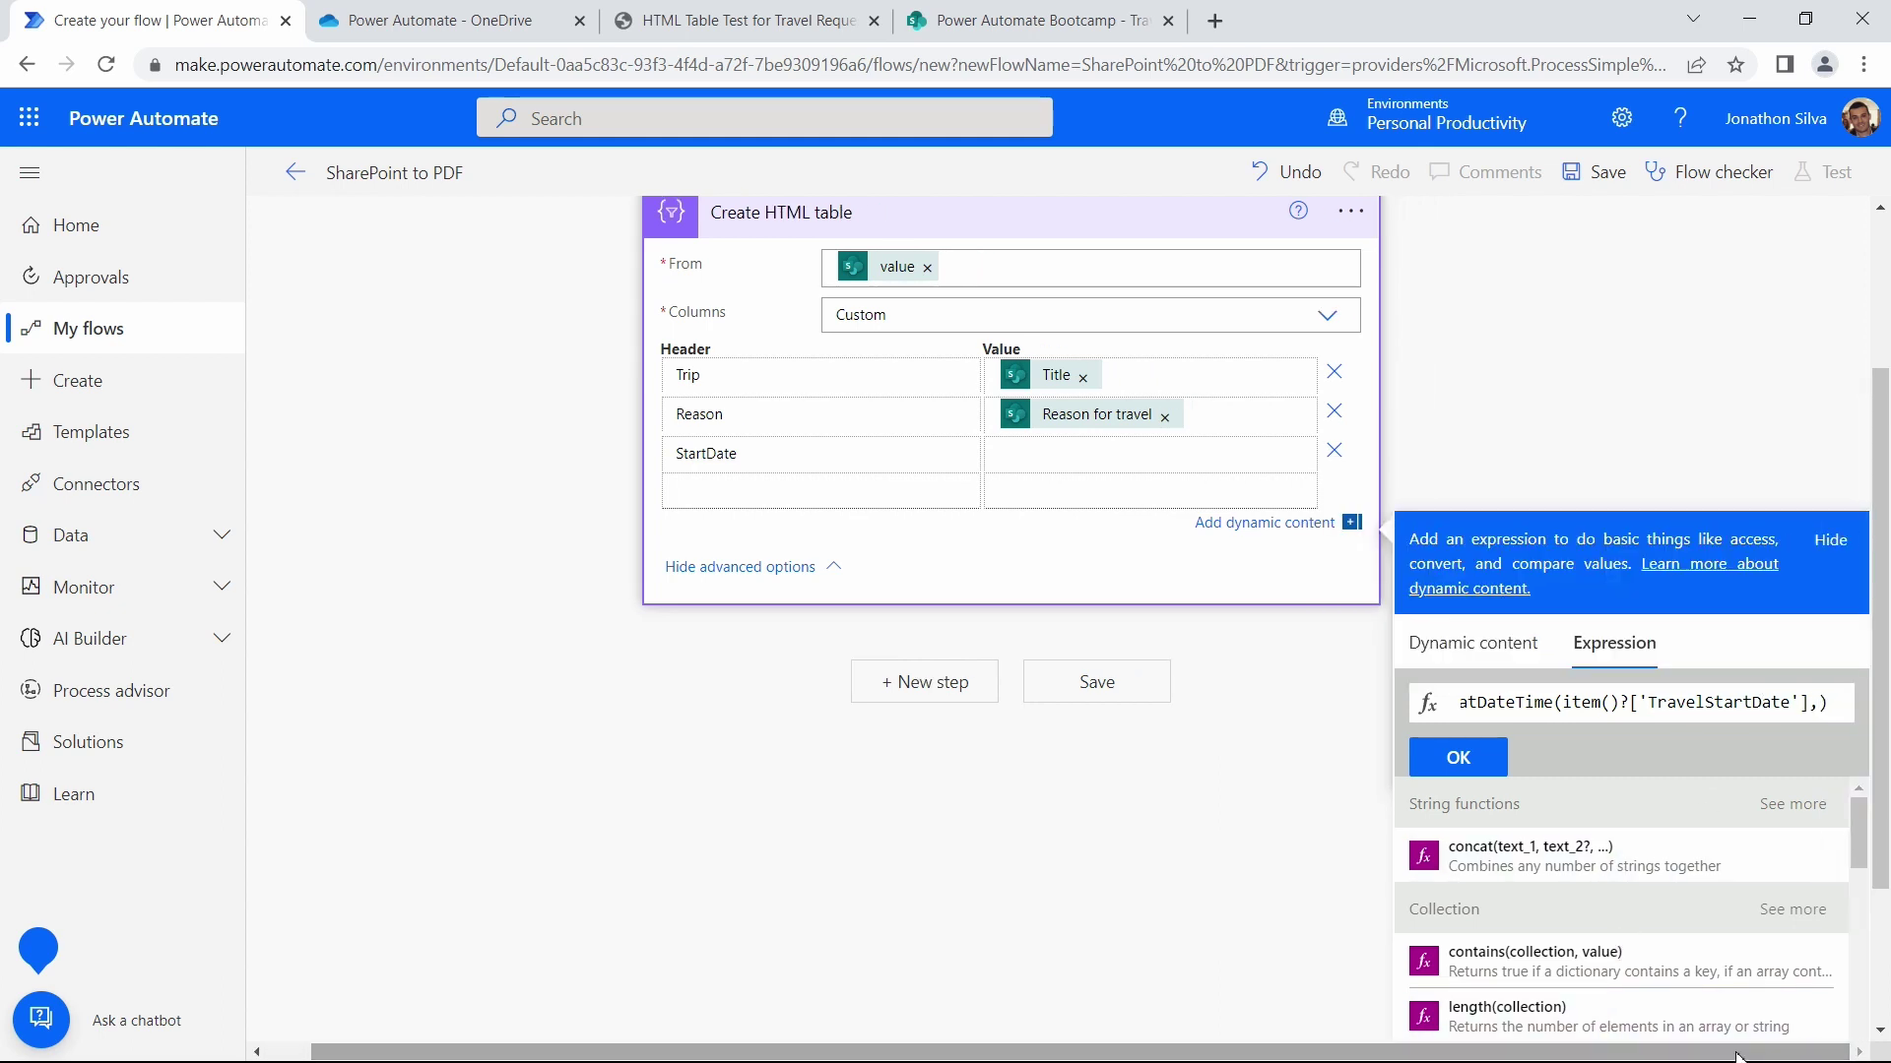
{"action": "key", "text": "ctrl+minus"}
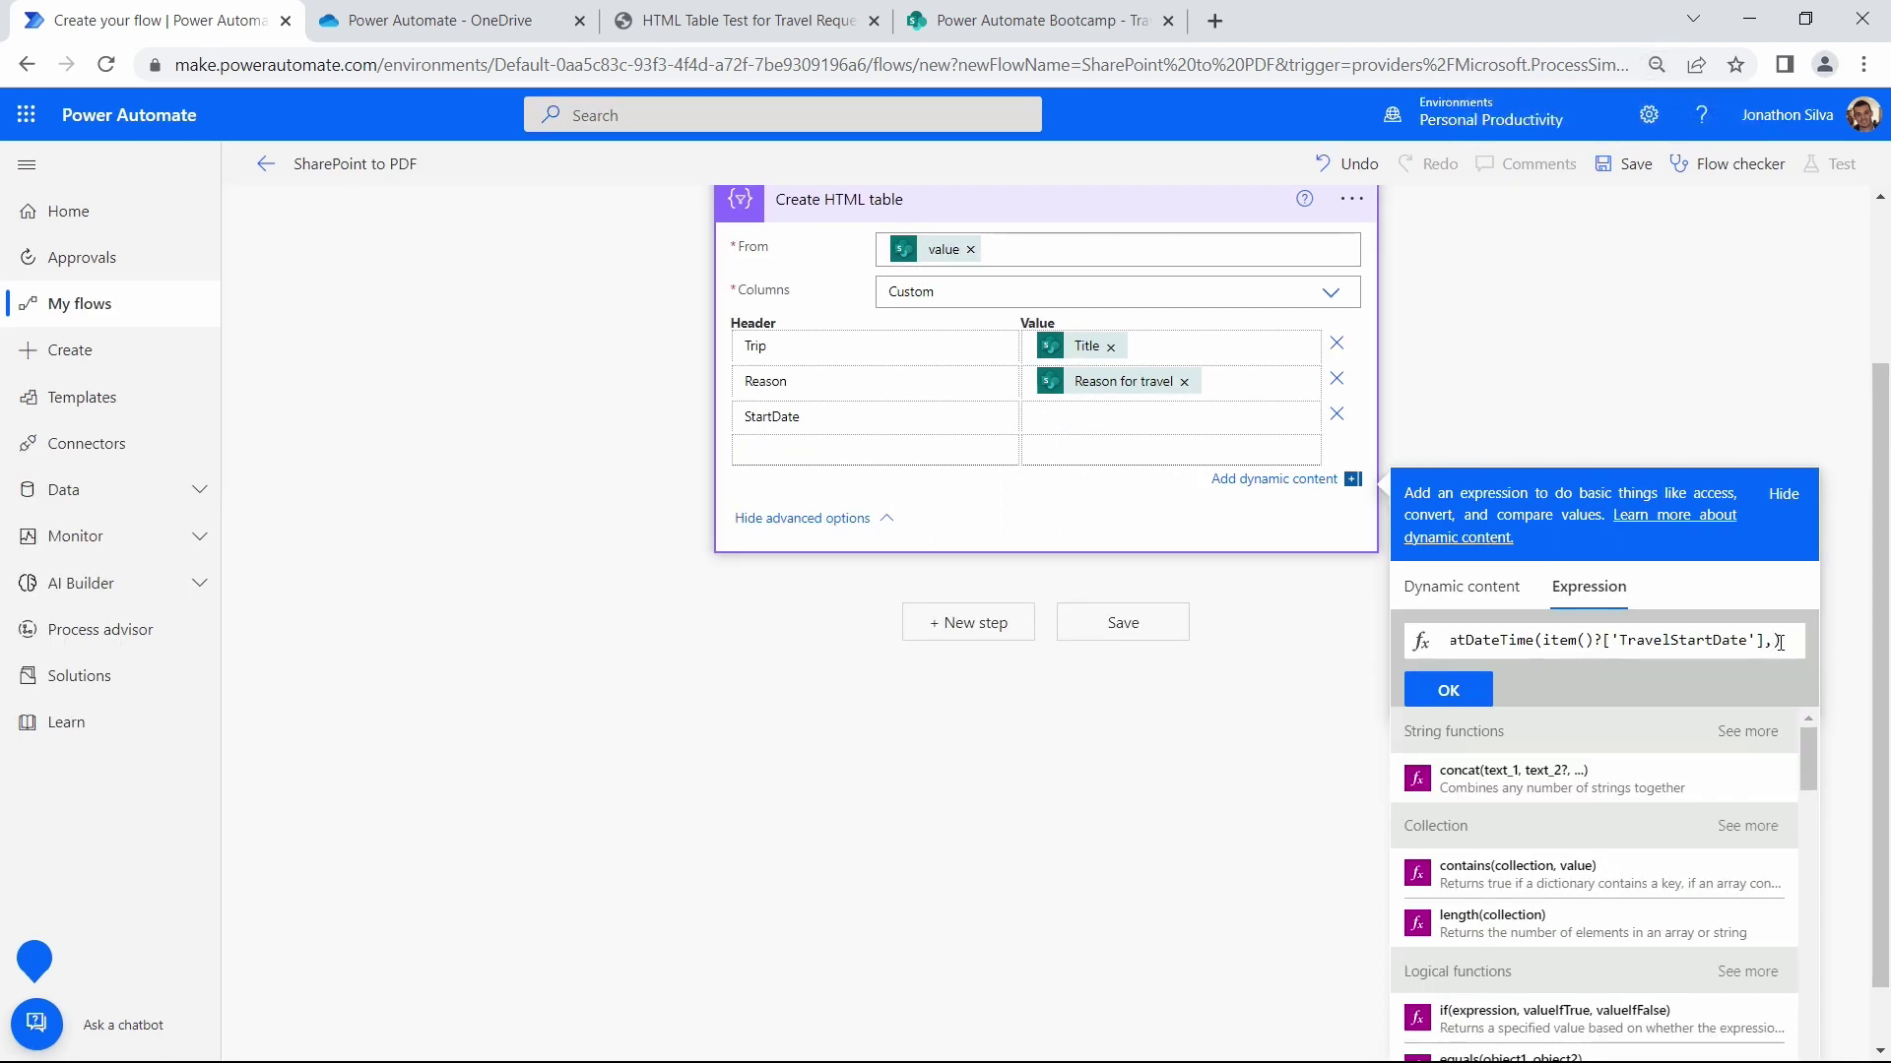
{"action": "type", "text": "'MM"}
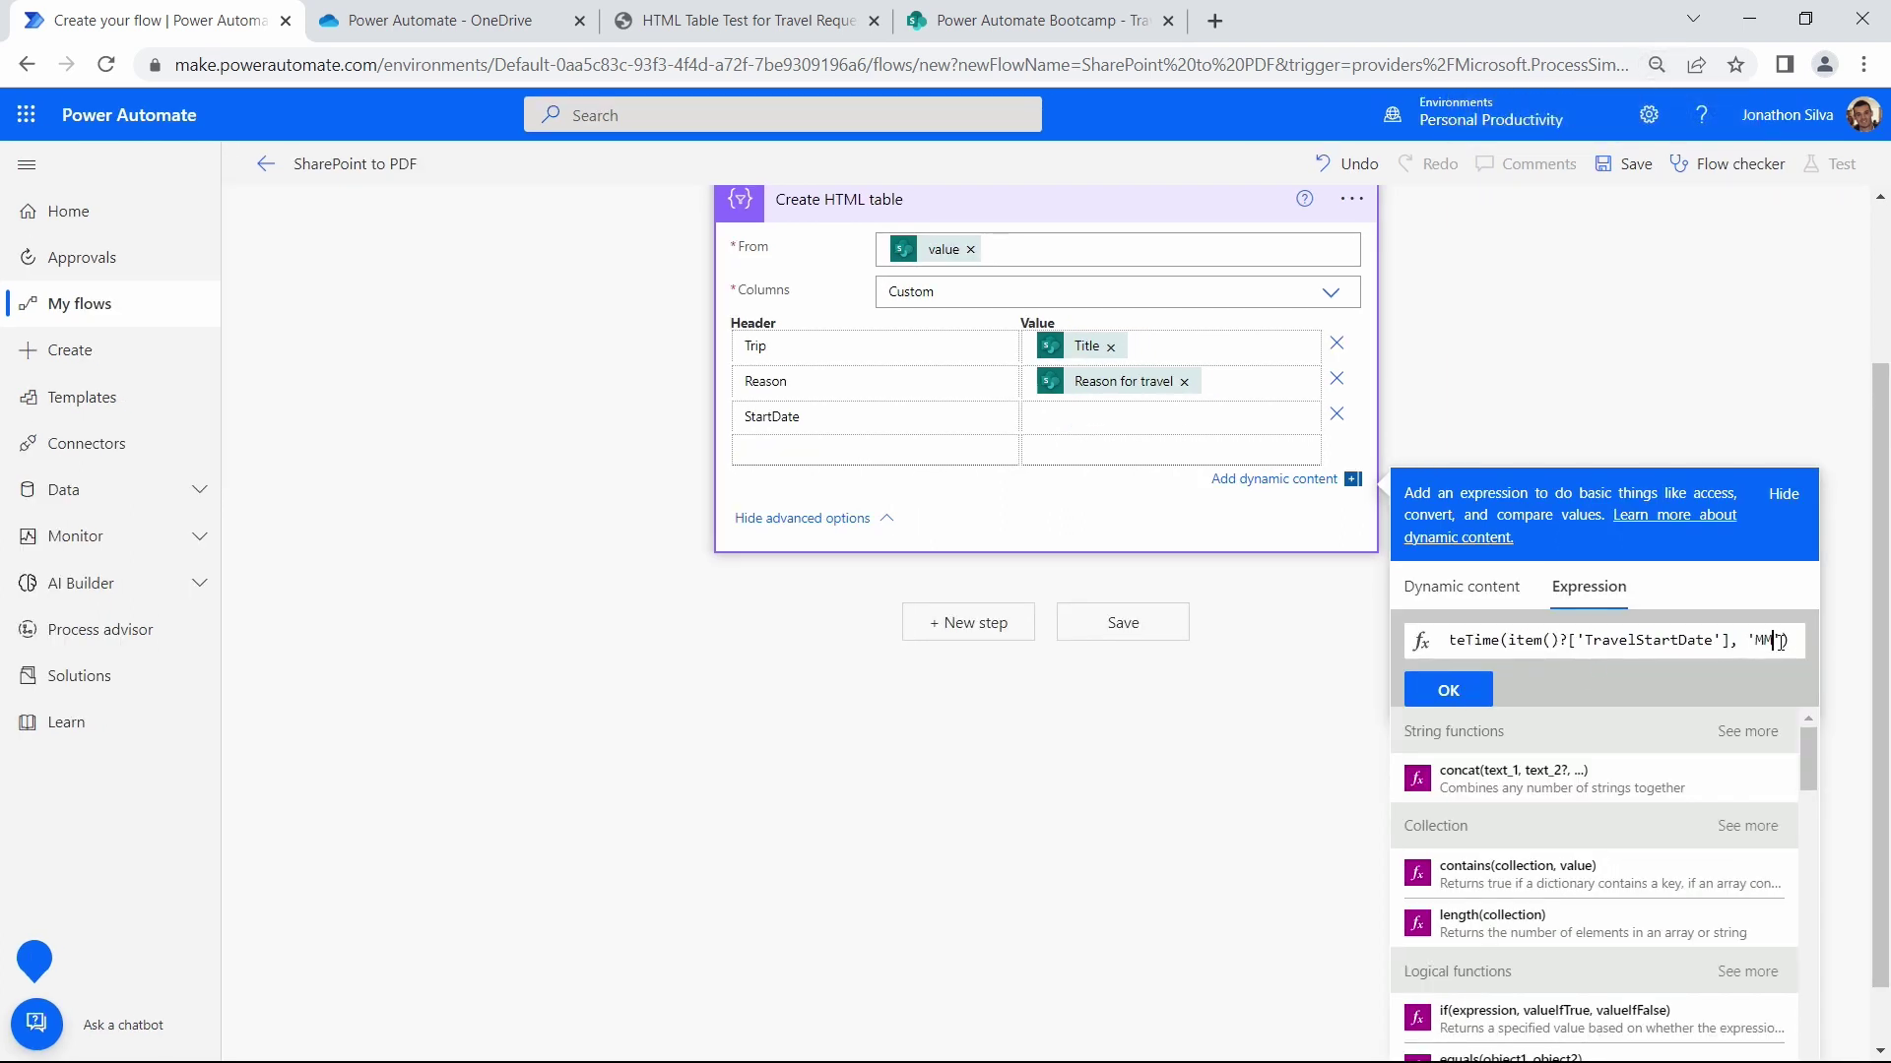
{"action": "type", "text": "/dd/yyy"}
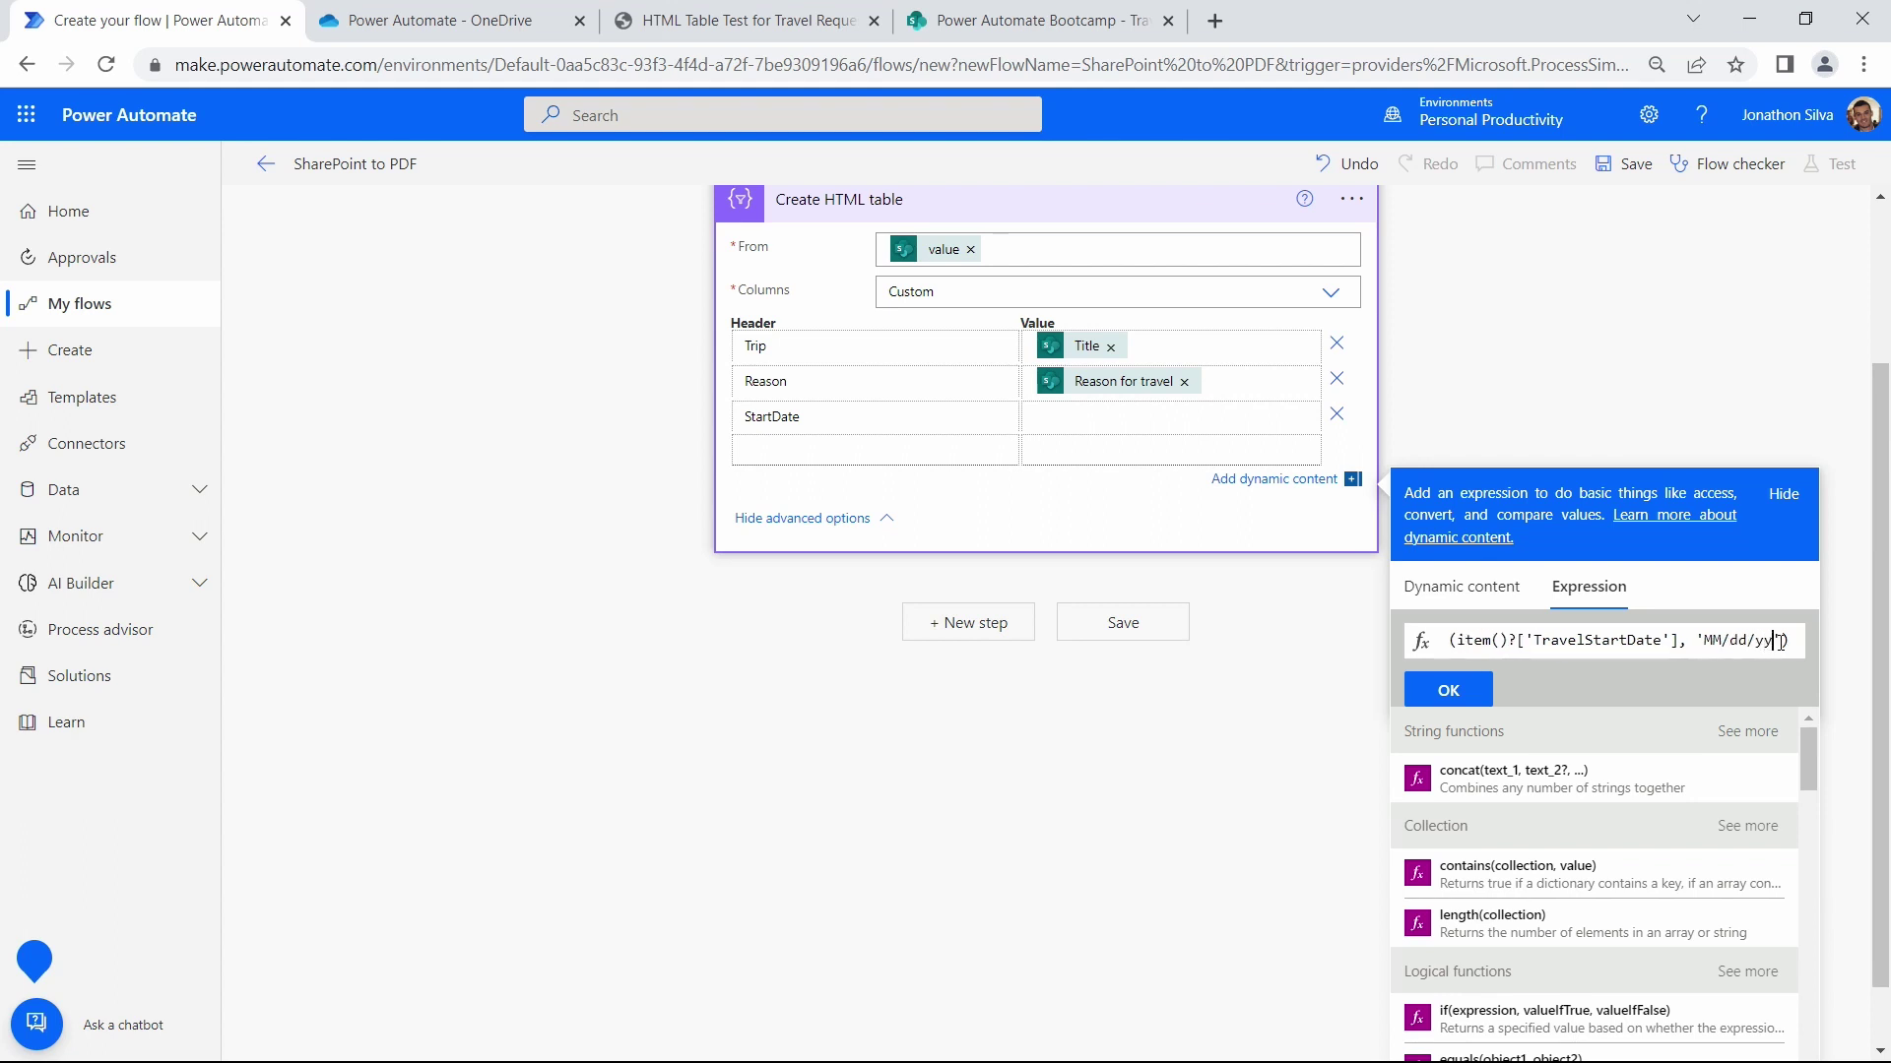
{"action": "type", "text": "y"}
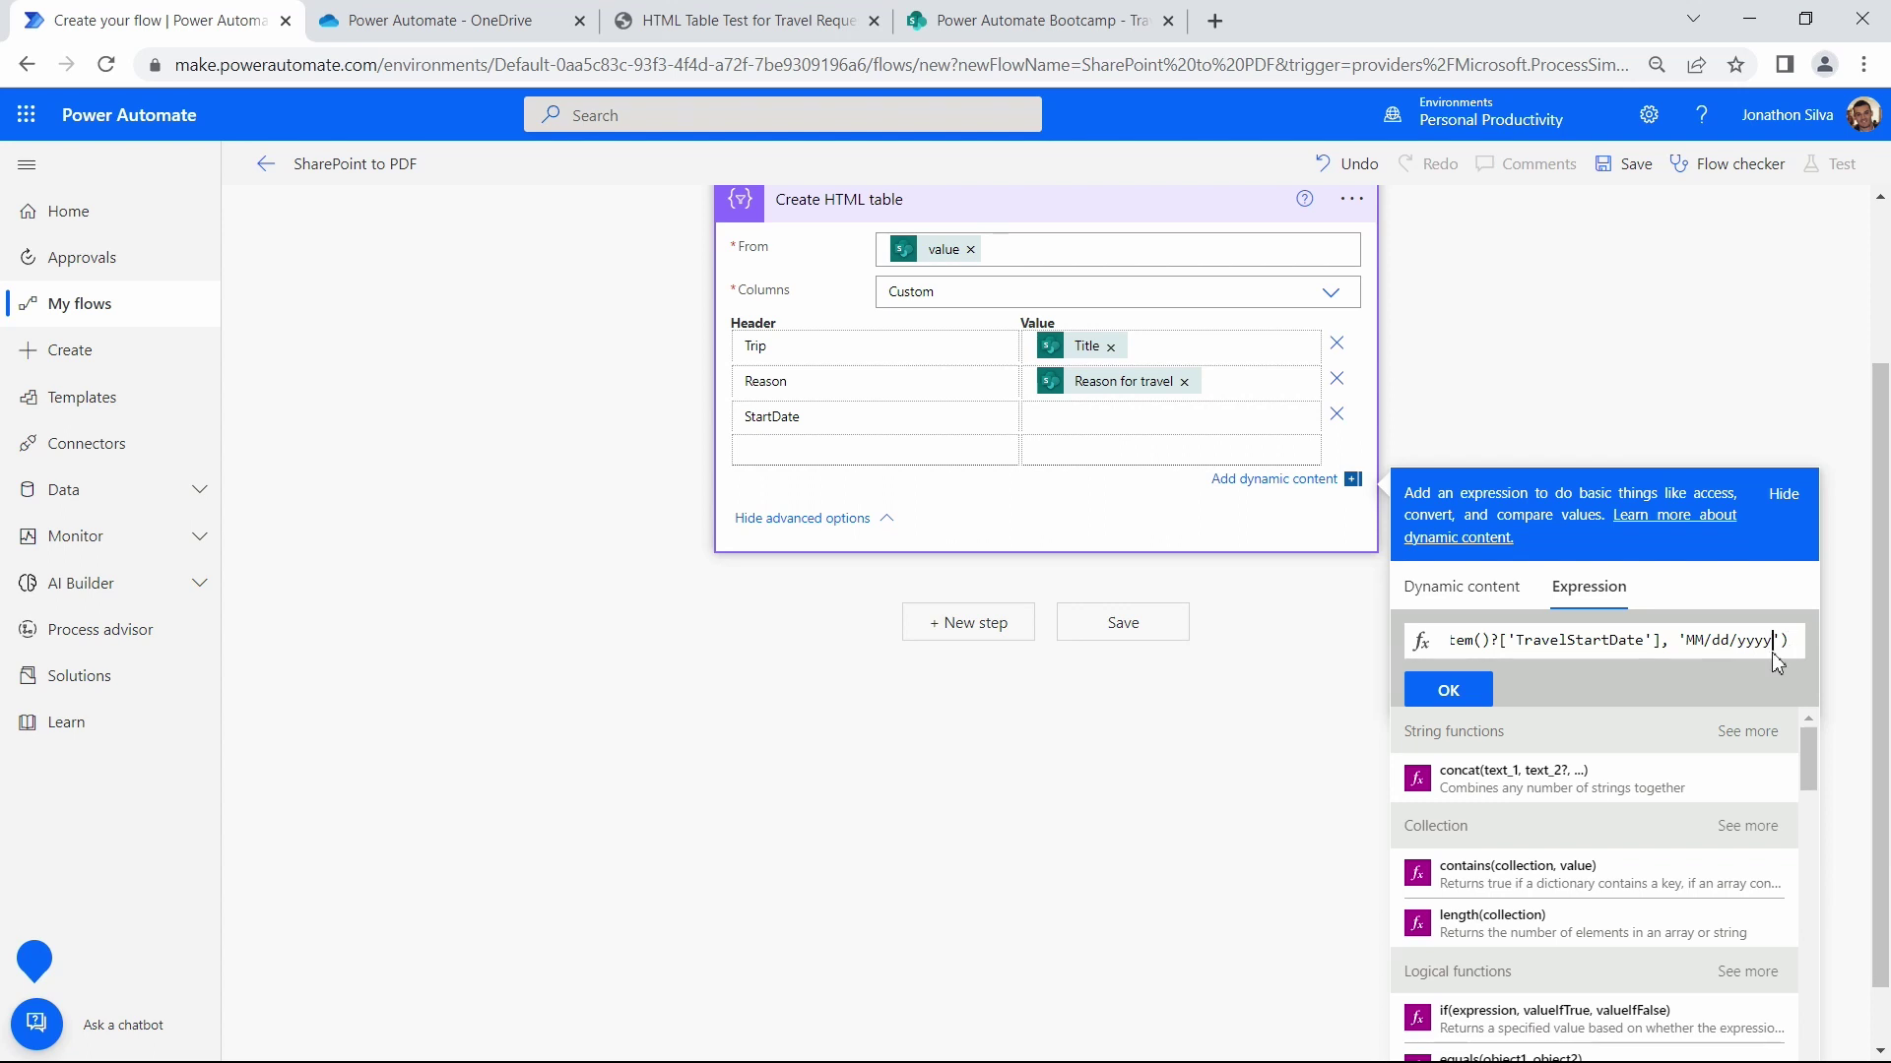
{"action": "left_click", "coordinate": [1447, 688]}
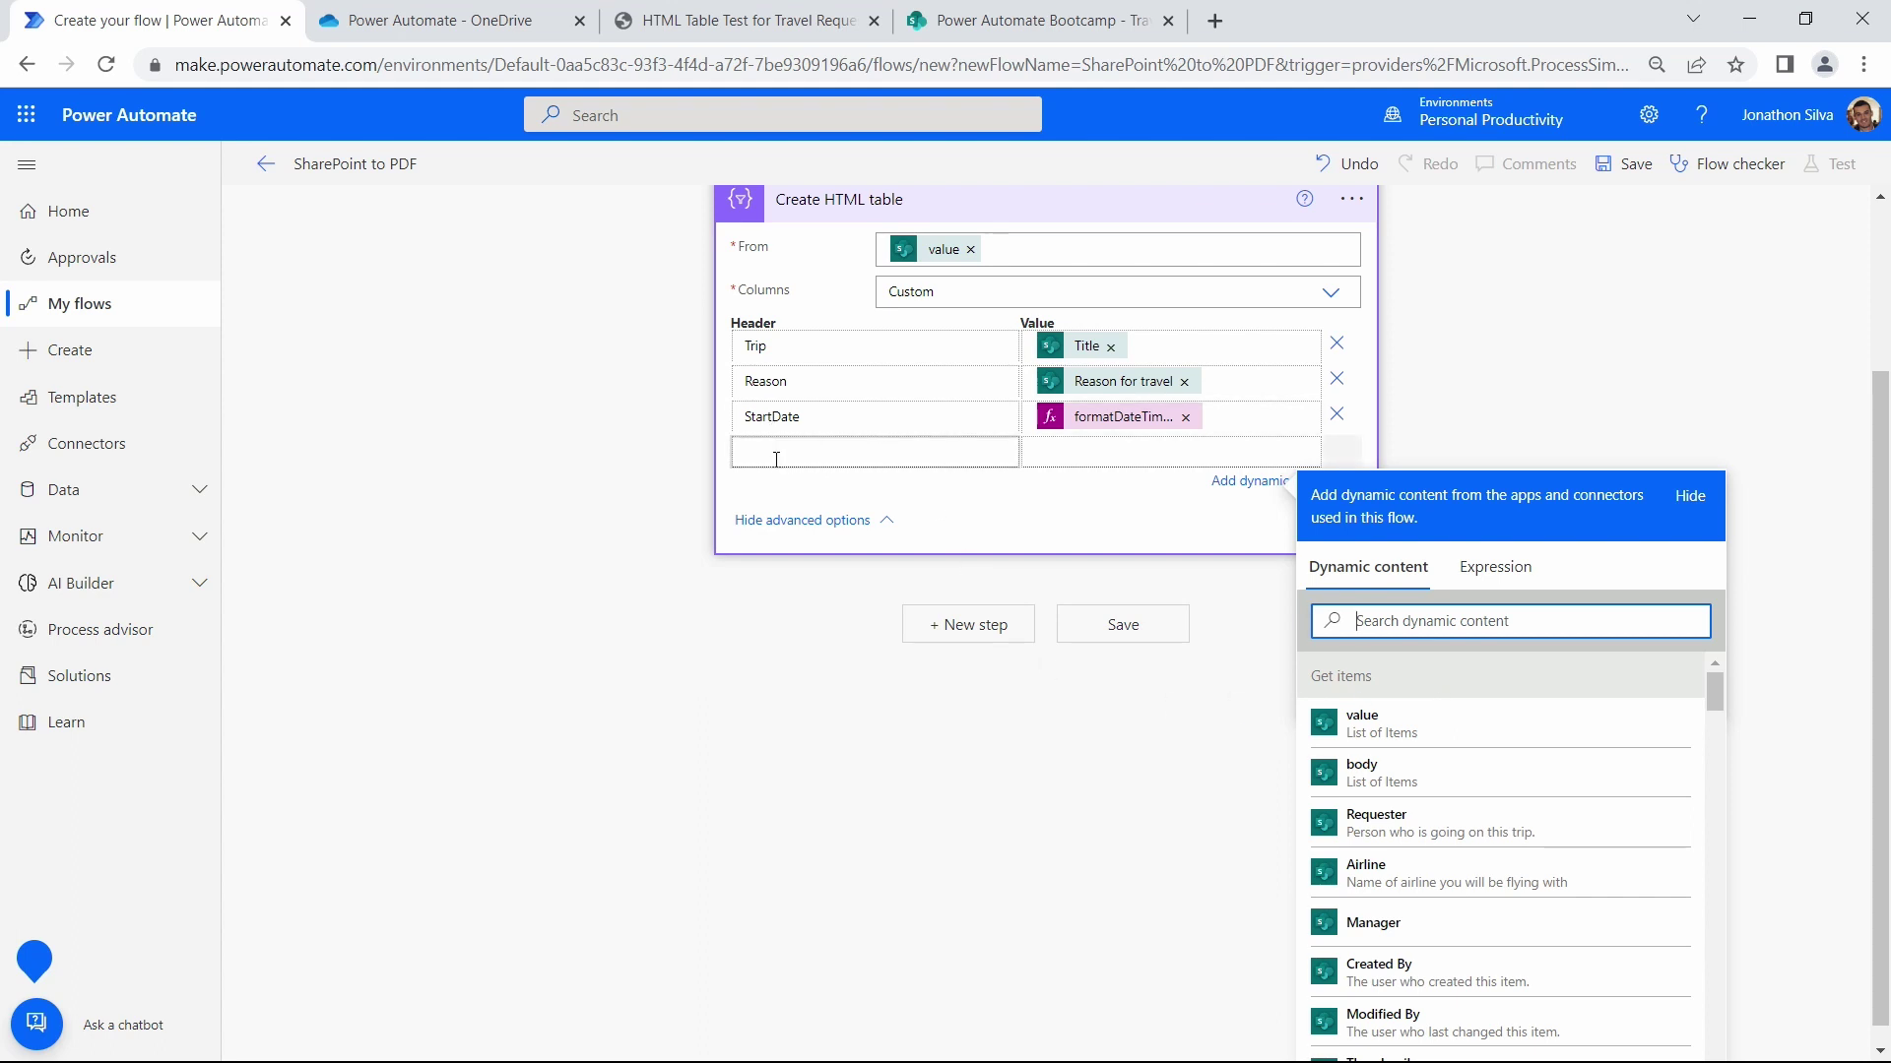
Enter Airline as the fourth custom column header and look through the Get items fields for its value
{"action": "left_click", "coordinate": [792, 487]}
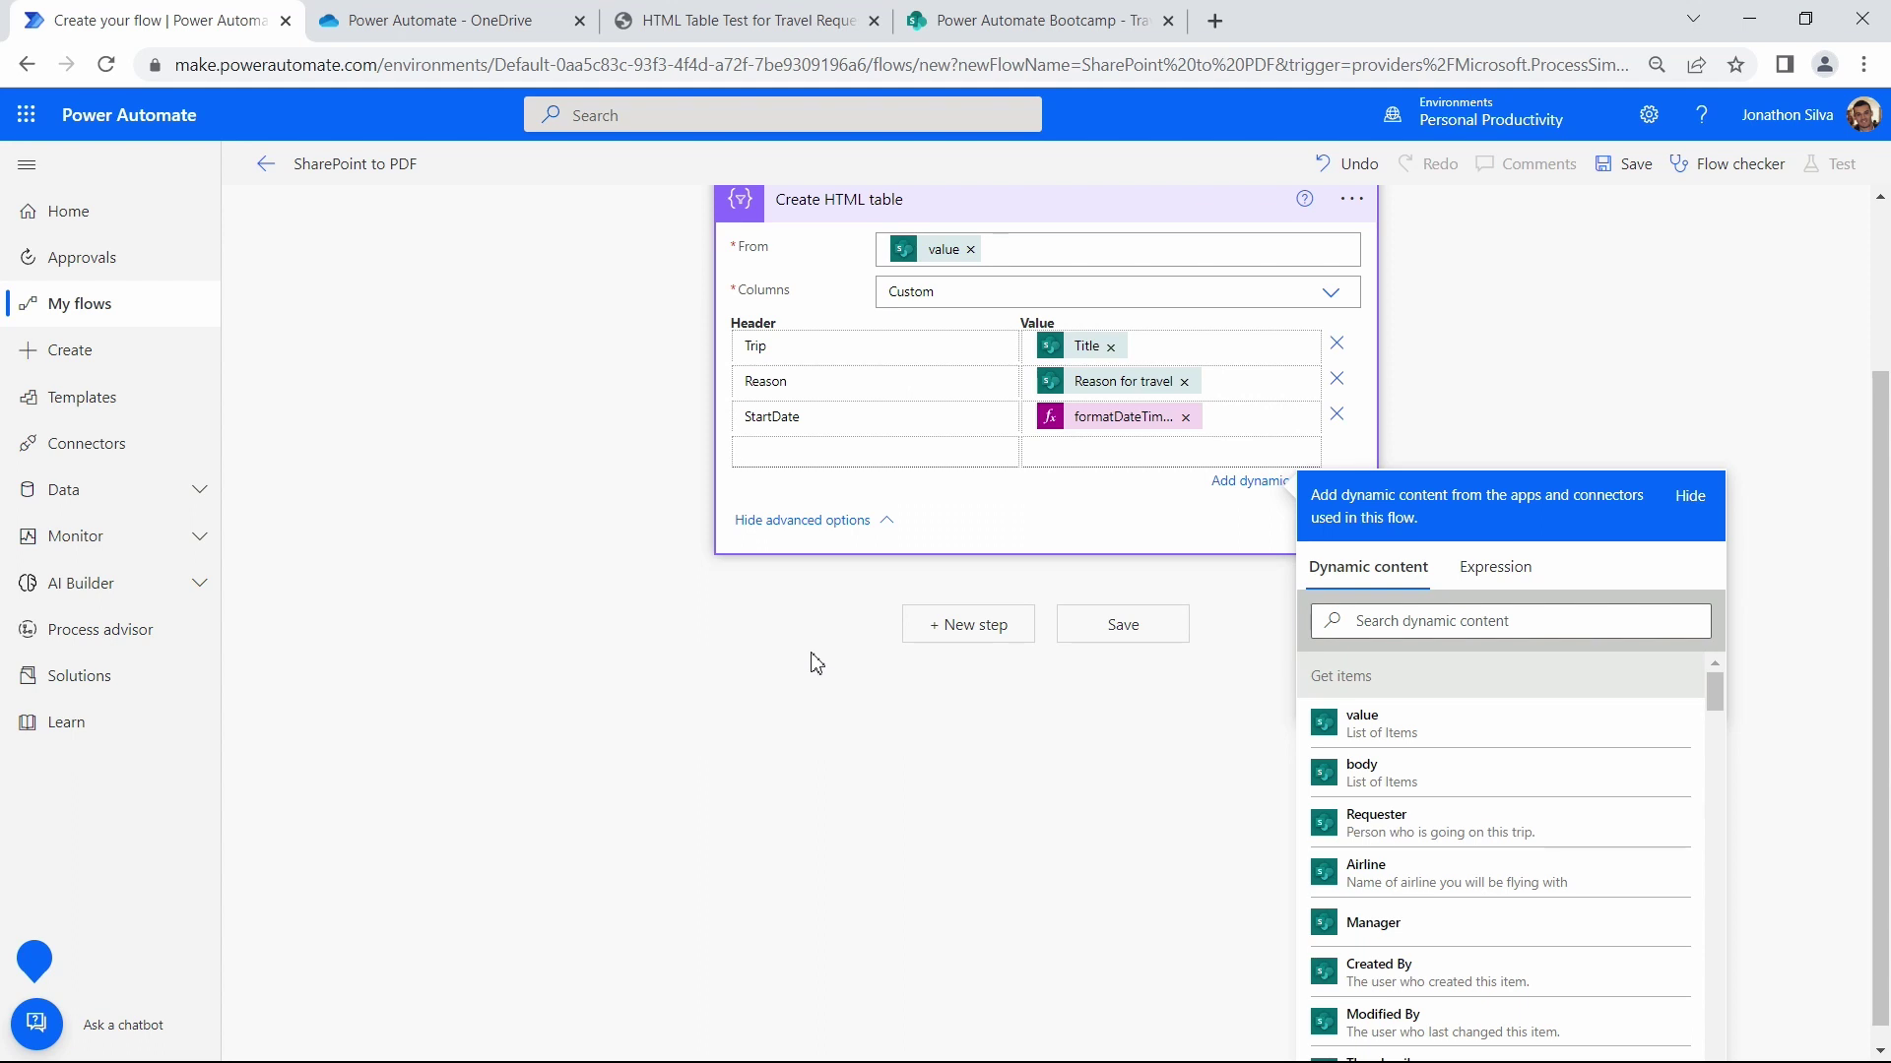
{"action": "type", "text": "Airline"}
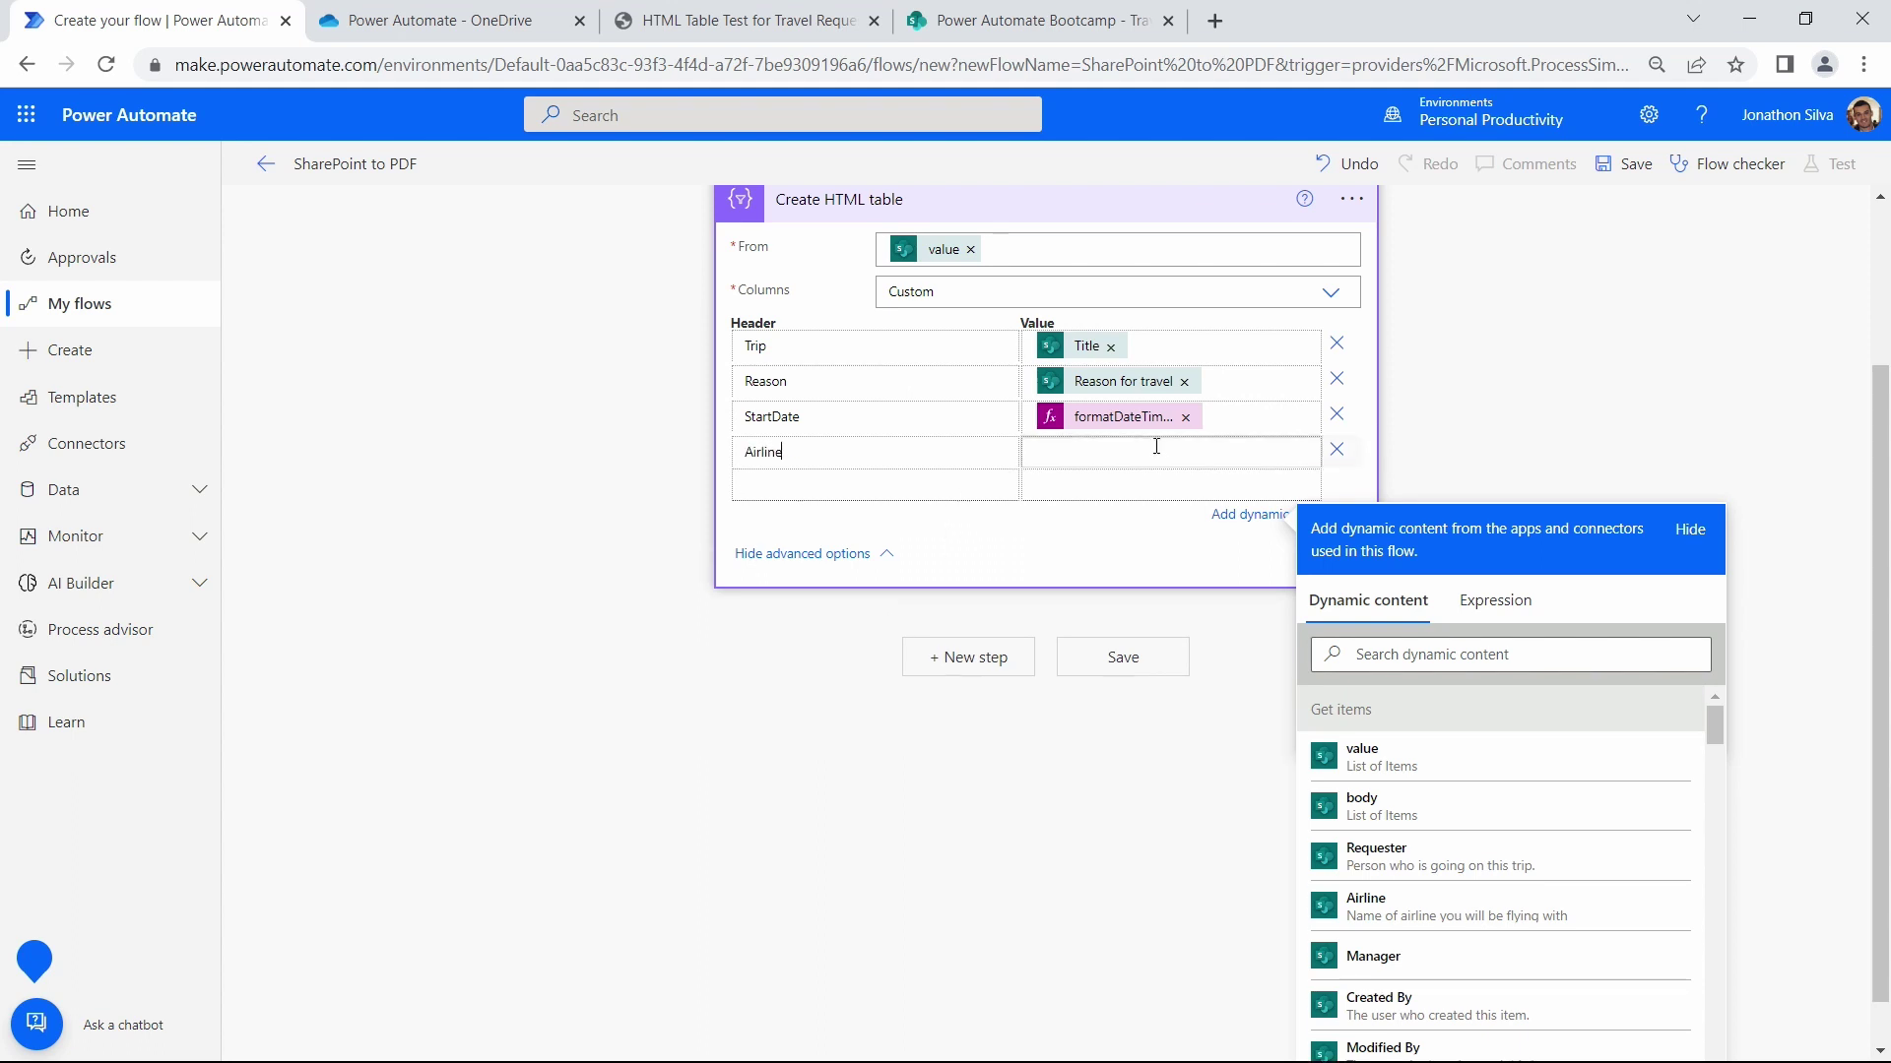
{"action": "scroll", "coordinate": [1393, 798], "scroll_direction": "down", "scroll_amount": 3}
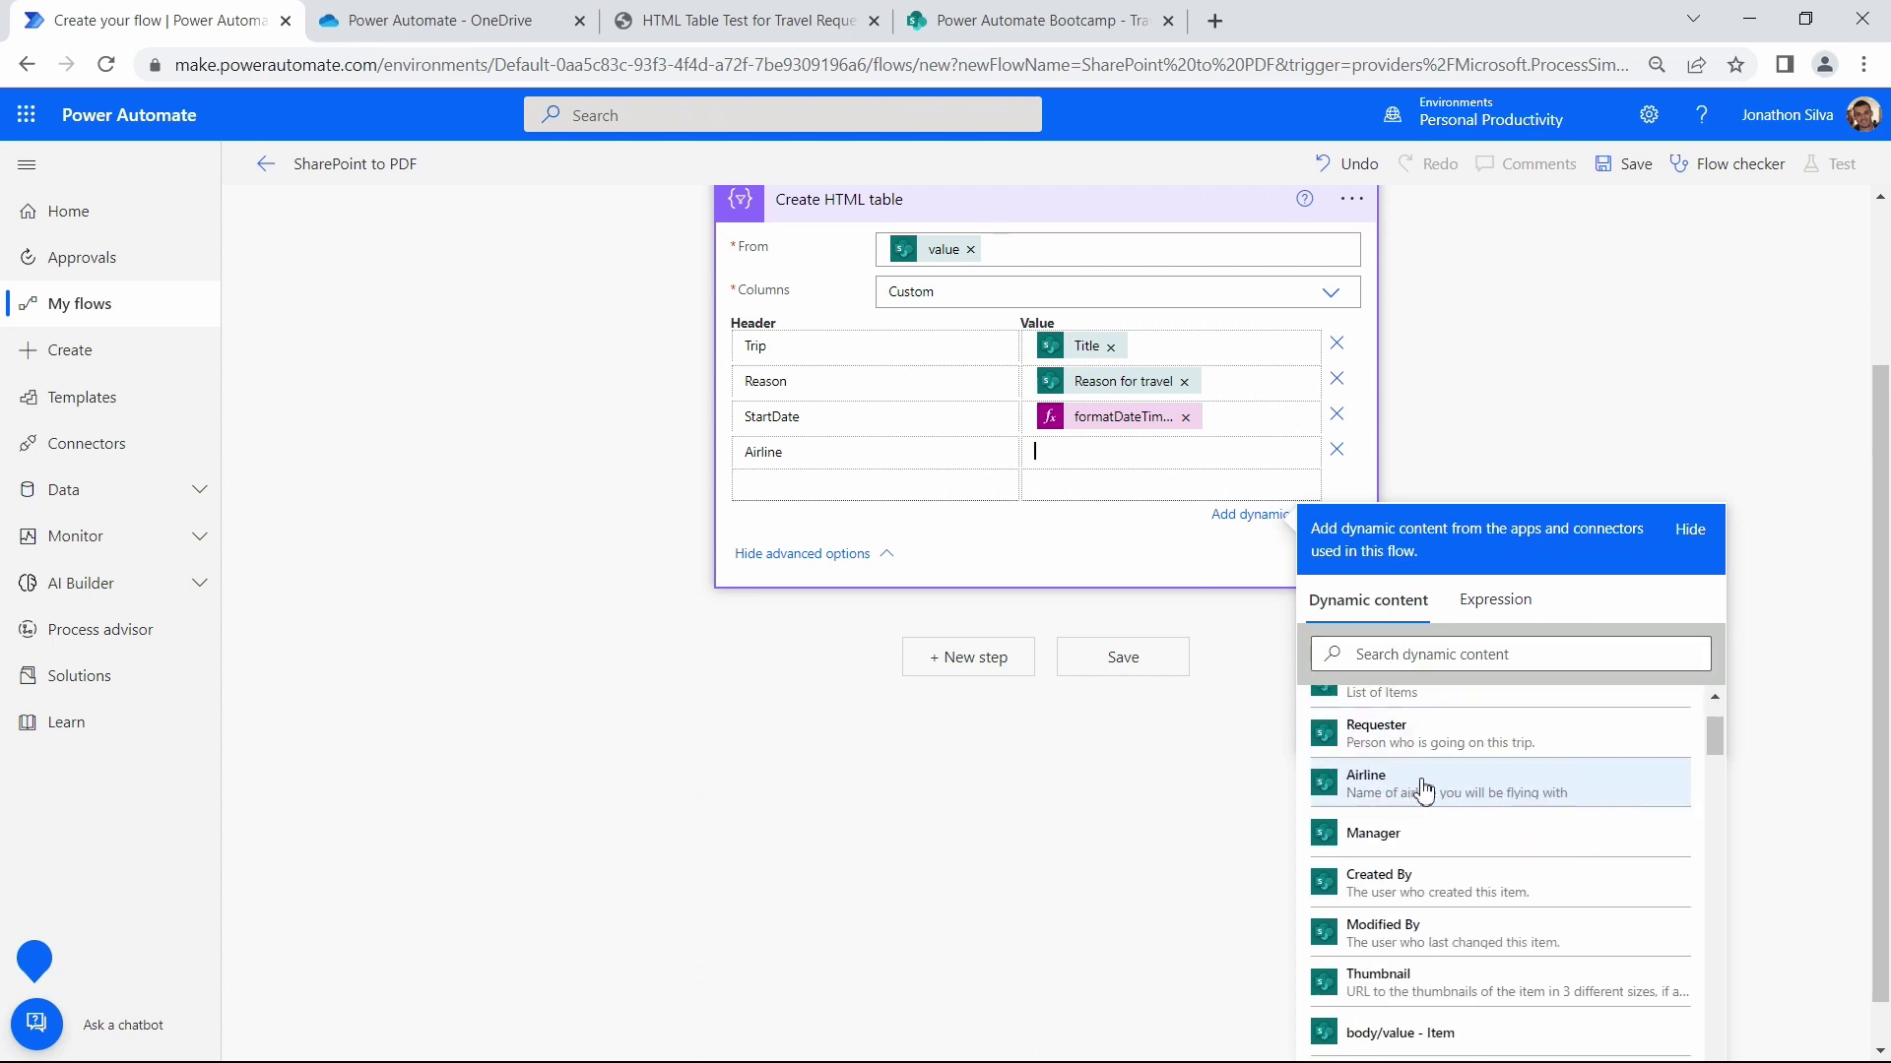
{"action": "scroll", "coordinate": [1427, 793], "scroll_direction": "up", "scroll_amount": 1}
Check the Airline column's choices in SharePoint's Travel Requests list, closing the open settings pane
{"action": "left_click", "coordinate": [1029, 20]}
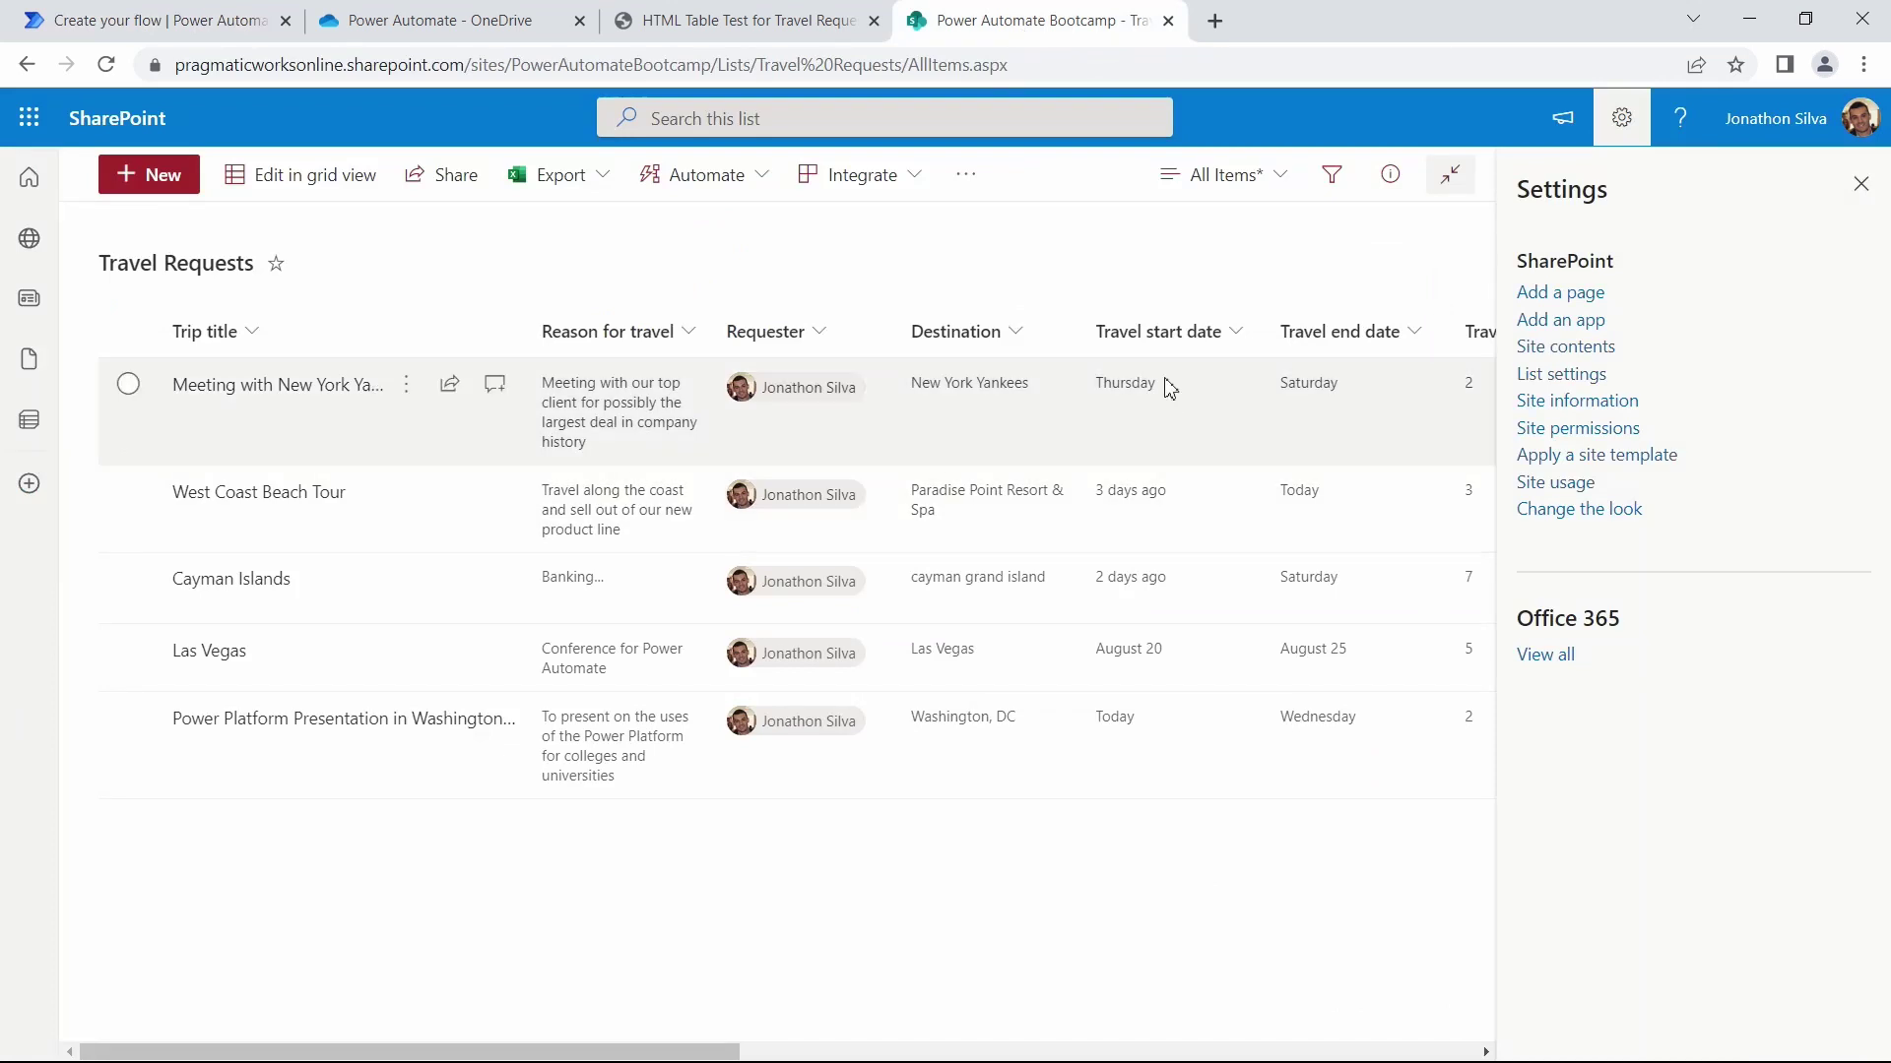
{"action": "left_click", "coordinate": [1860, 185]}
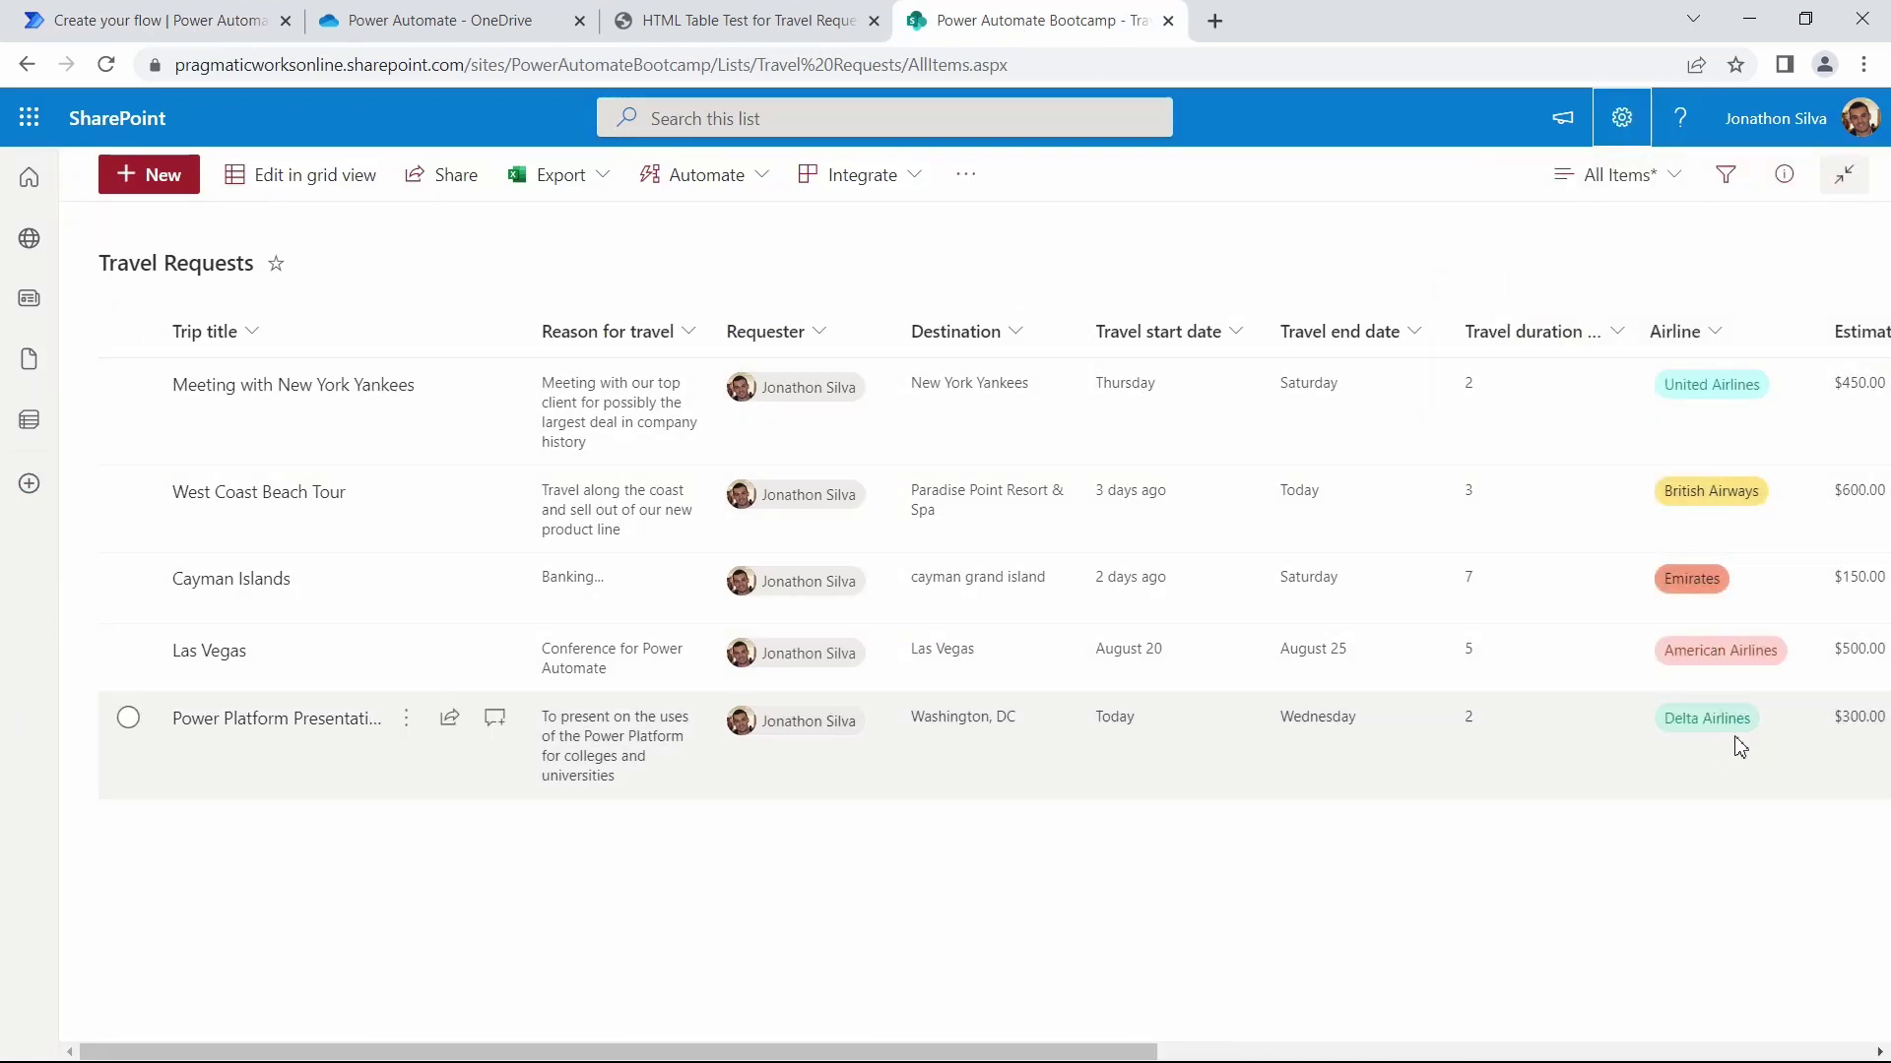
{"action": "left_click_drag", "start_coordinate": [1162, 1048], "coordinate": [1520, 1049]}
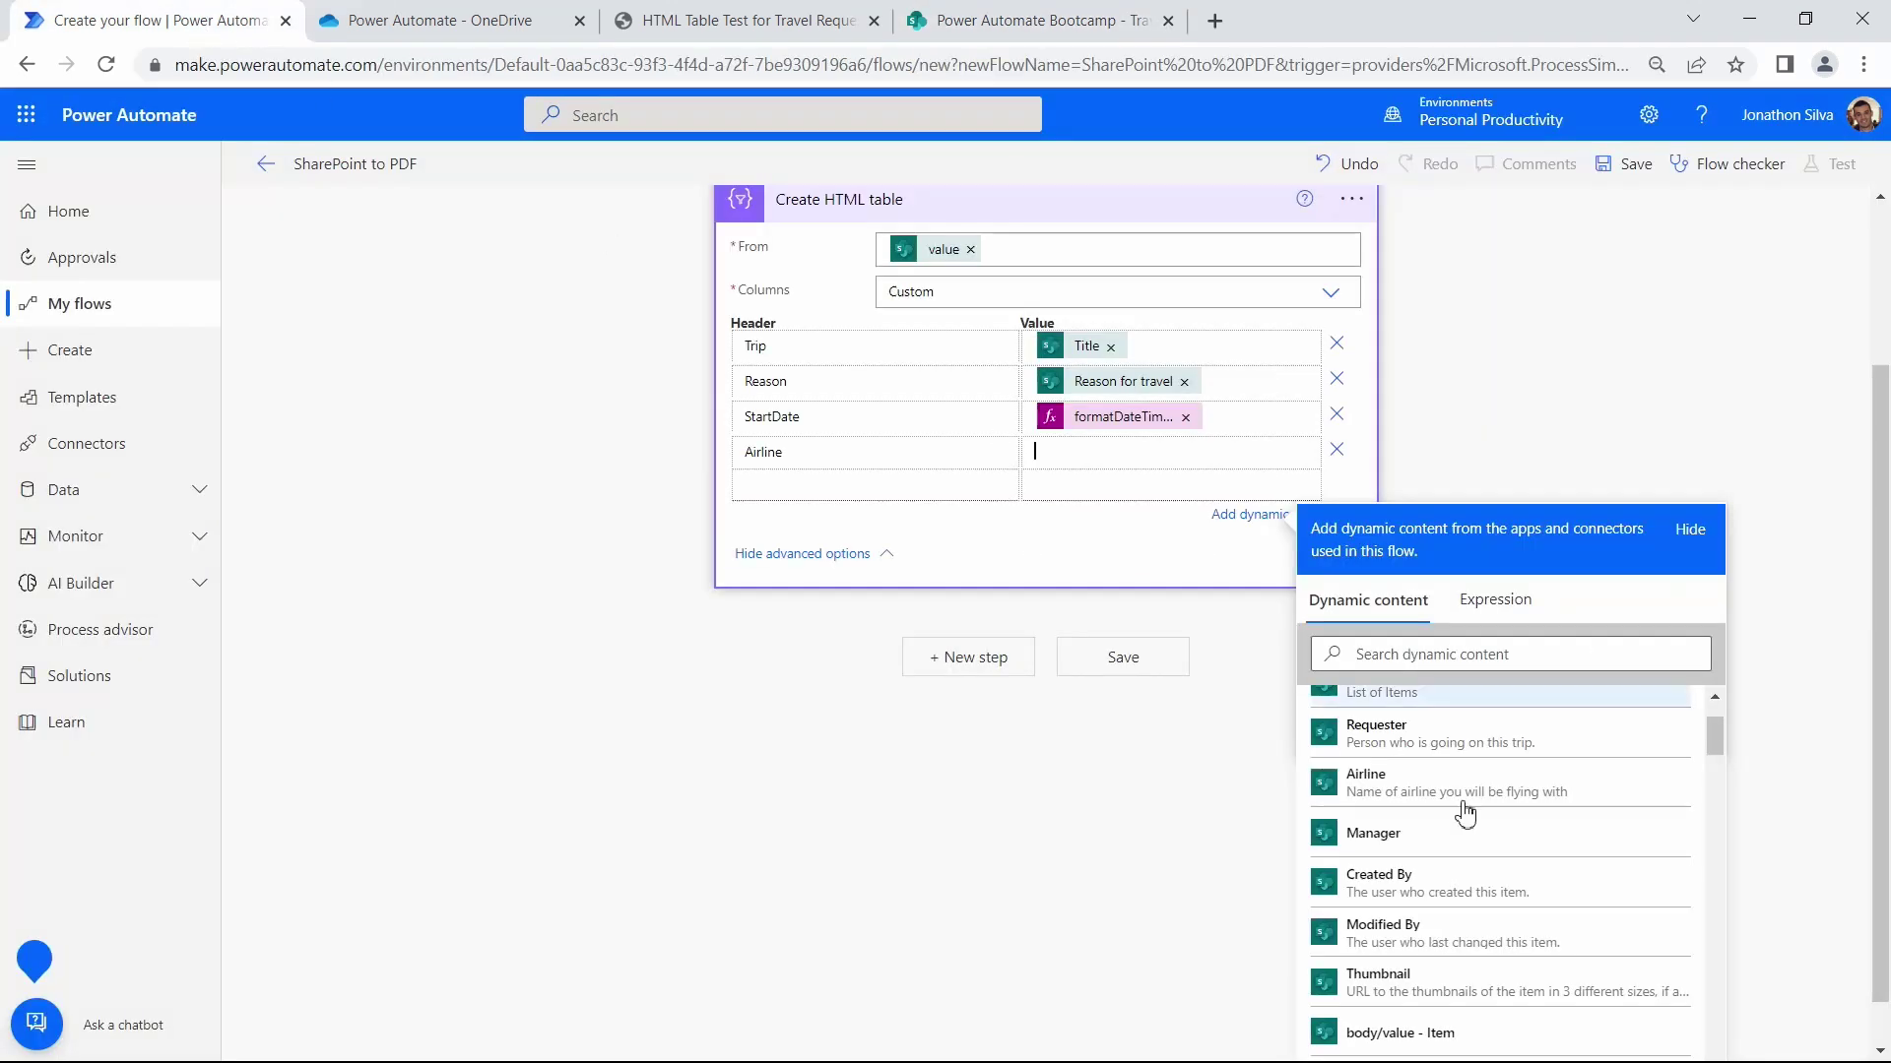
Back in Power Automate, insert Airline Value from Get items as the Airline column's value and collapse the Create HTML table action
{"action": "left_click", "coordinate": [202, 22]}
{"action": "scroll", "coordinate": [1554, 840], "scroll_direction": "down", "scroll_amount": 5}
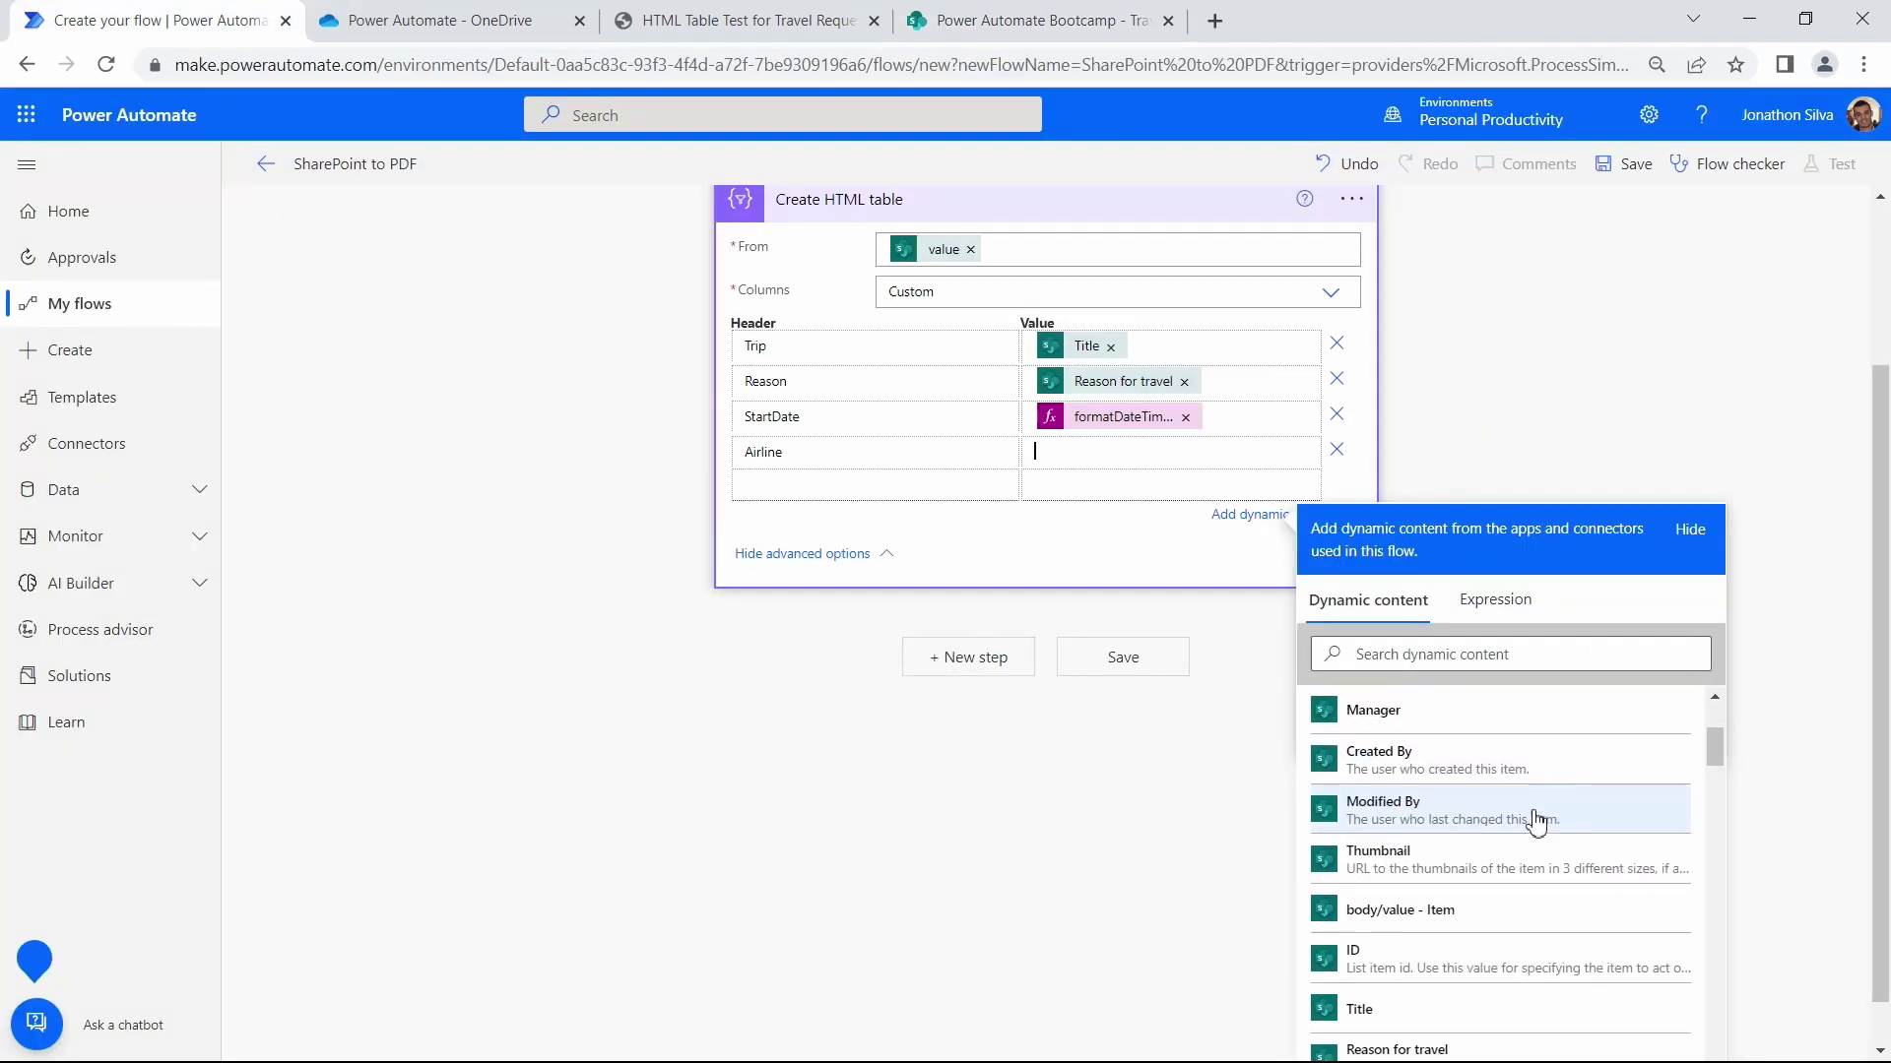
{"action": "scroll", "coordinate": [1485, 823], "scroll_direction": "down", "scroll_amount": 5}
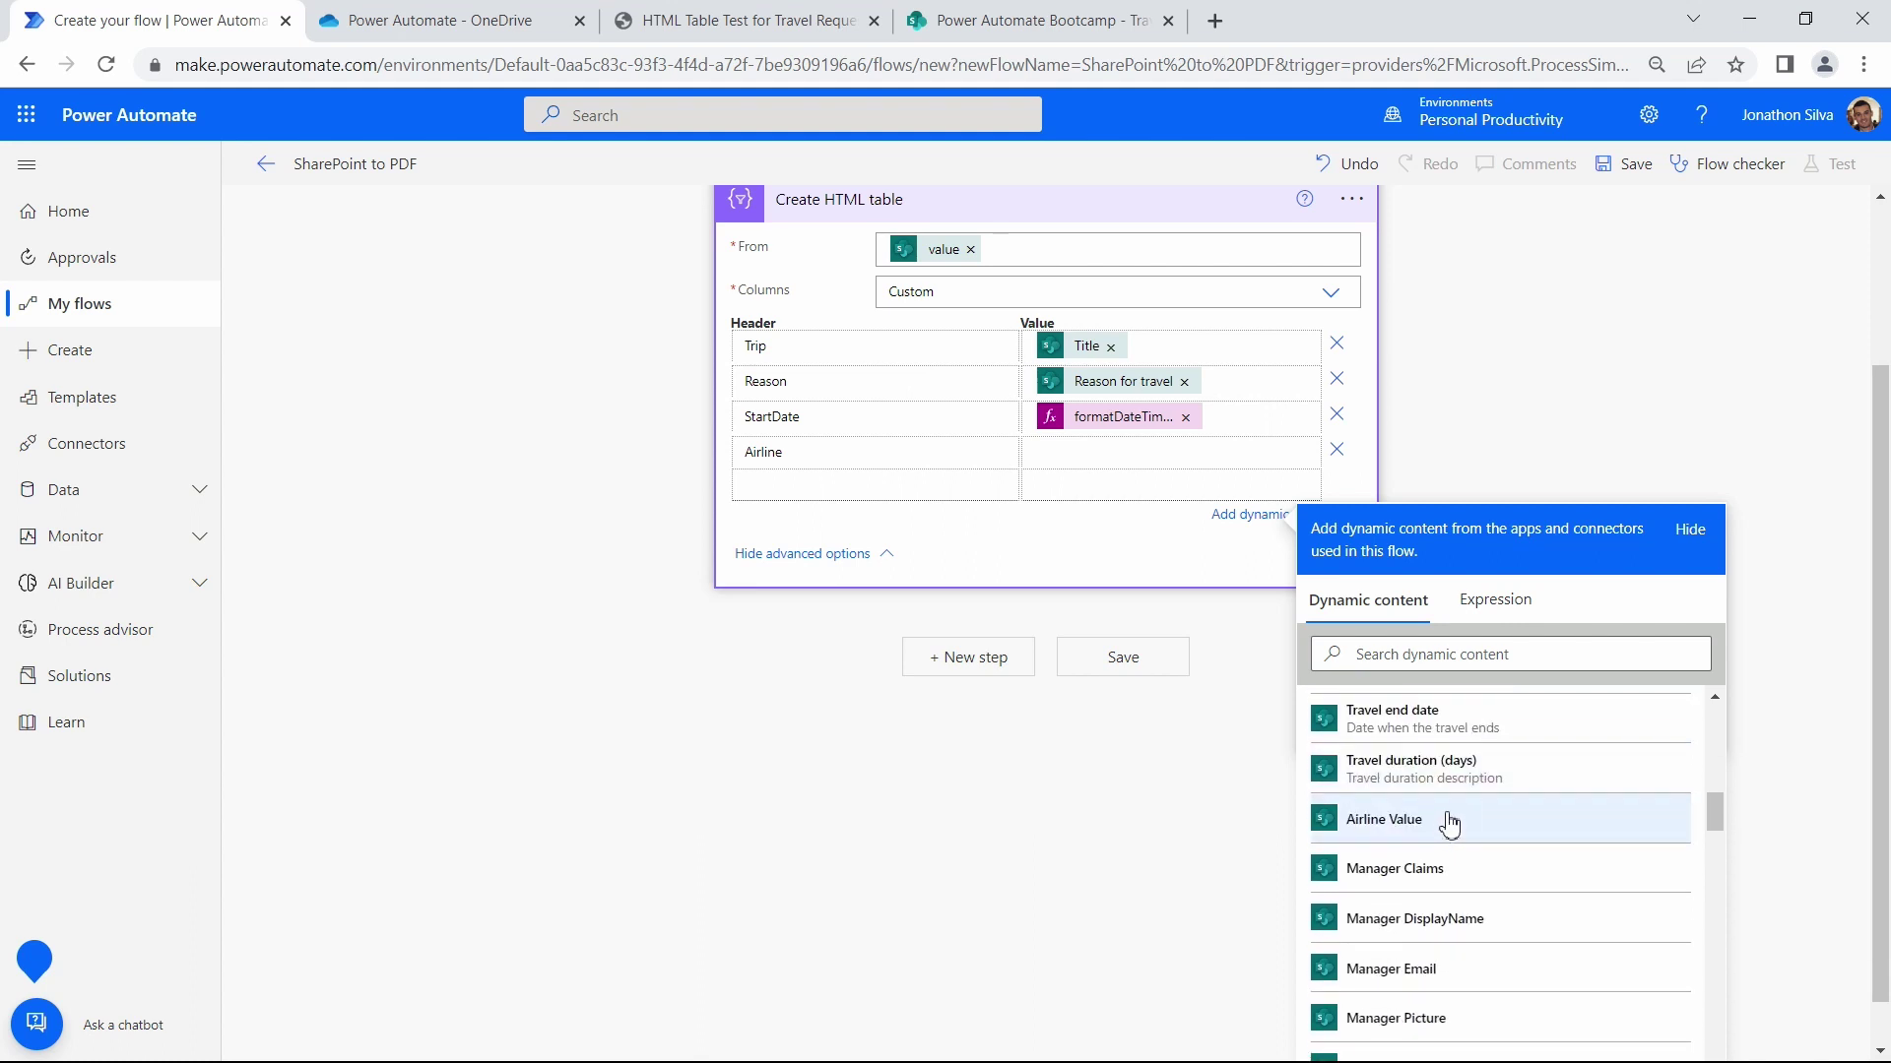
{"action": "left_click", "coordinate": [1448, 824]}
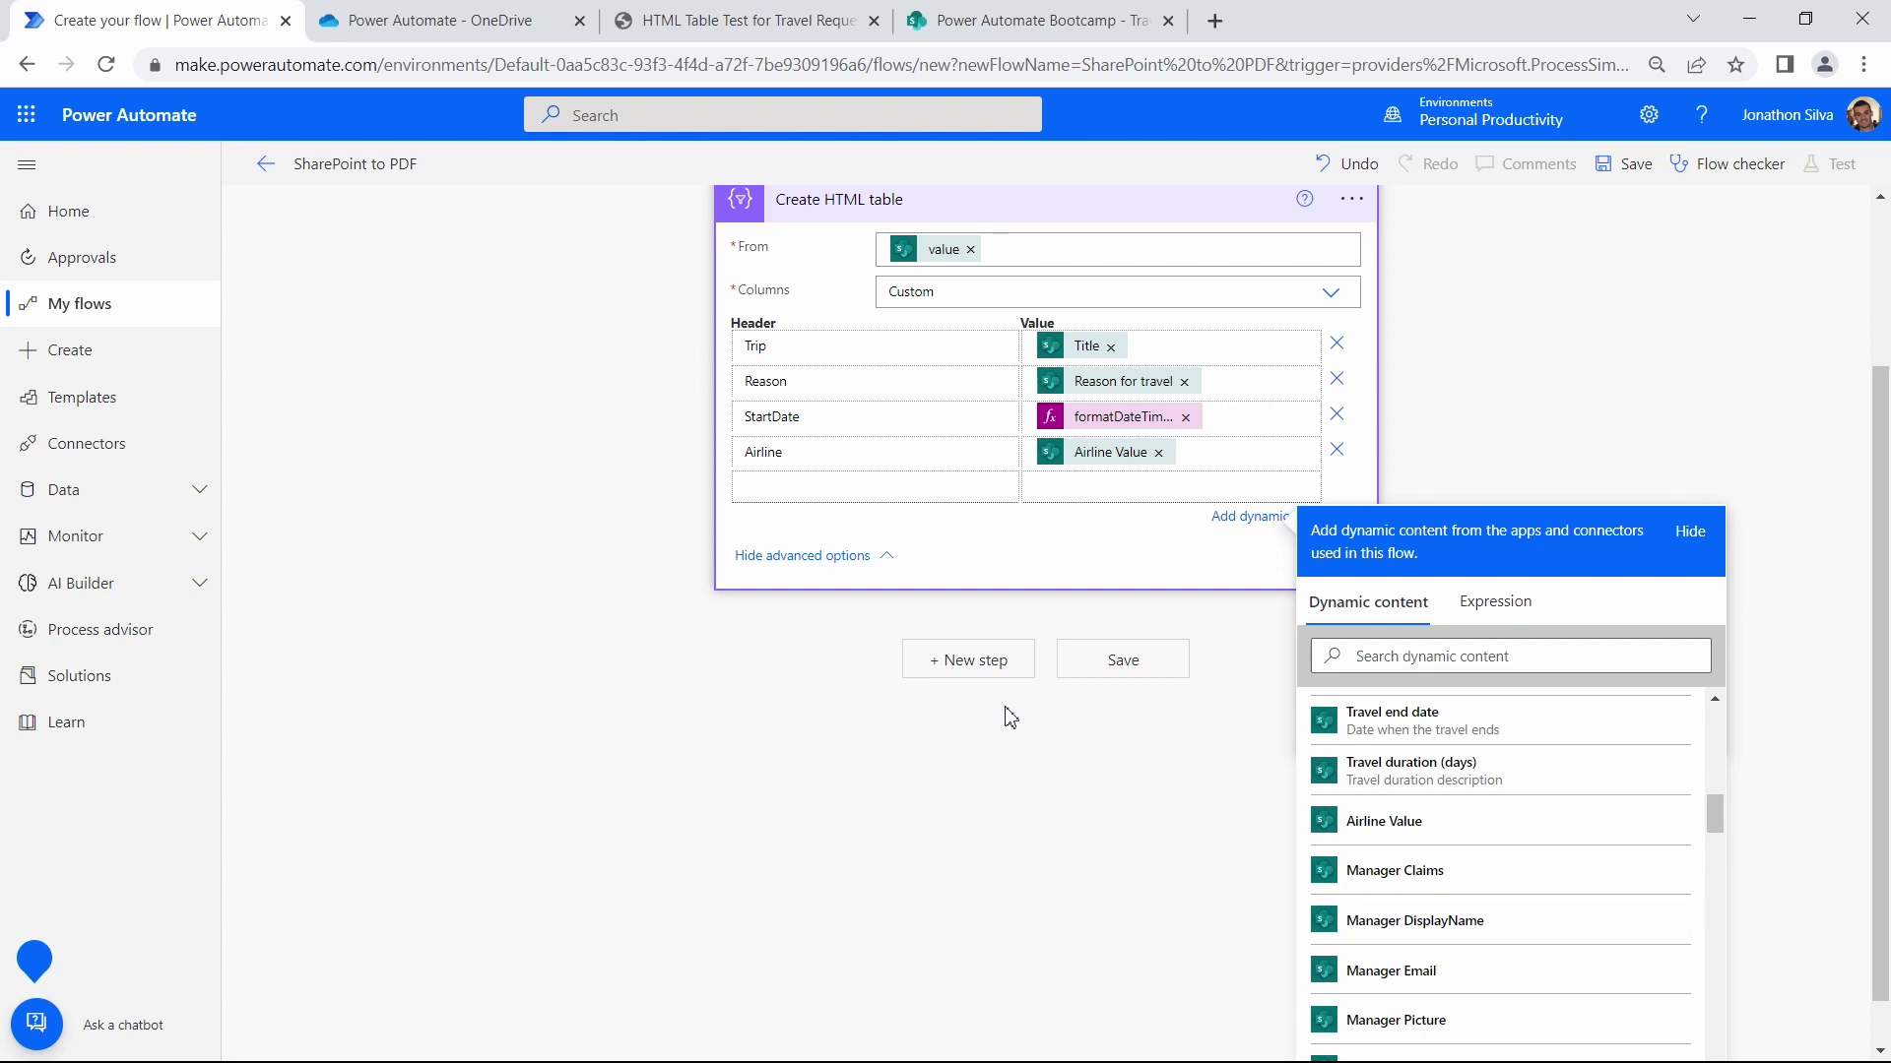
{"action": "left_click", "coordinate": [694, 740]}
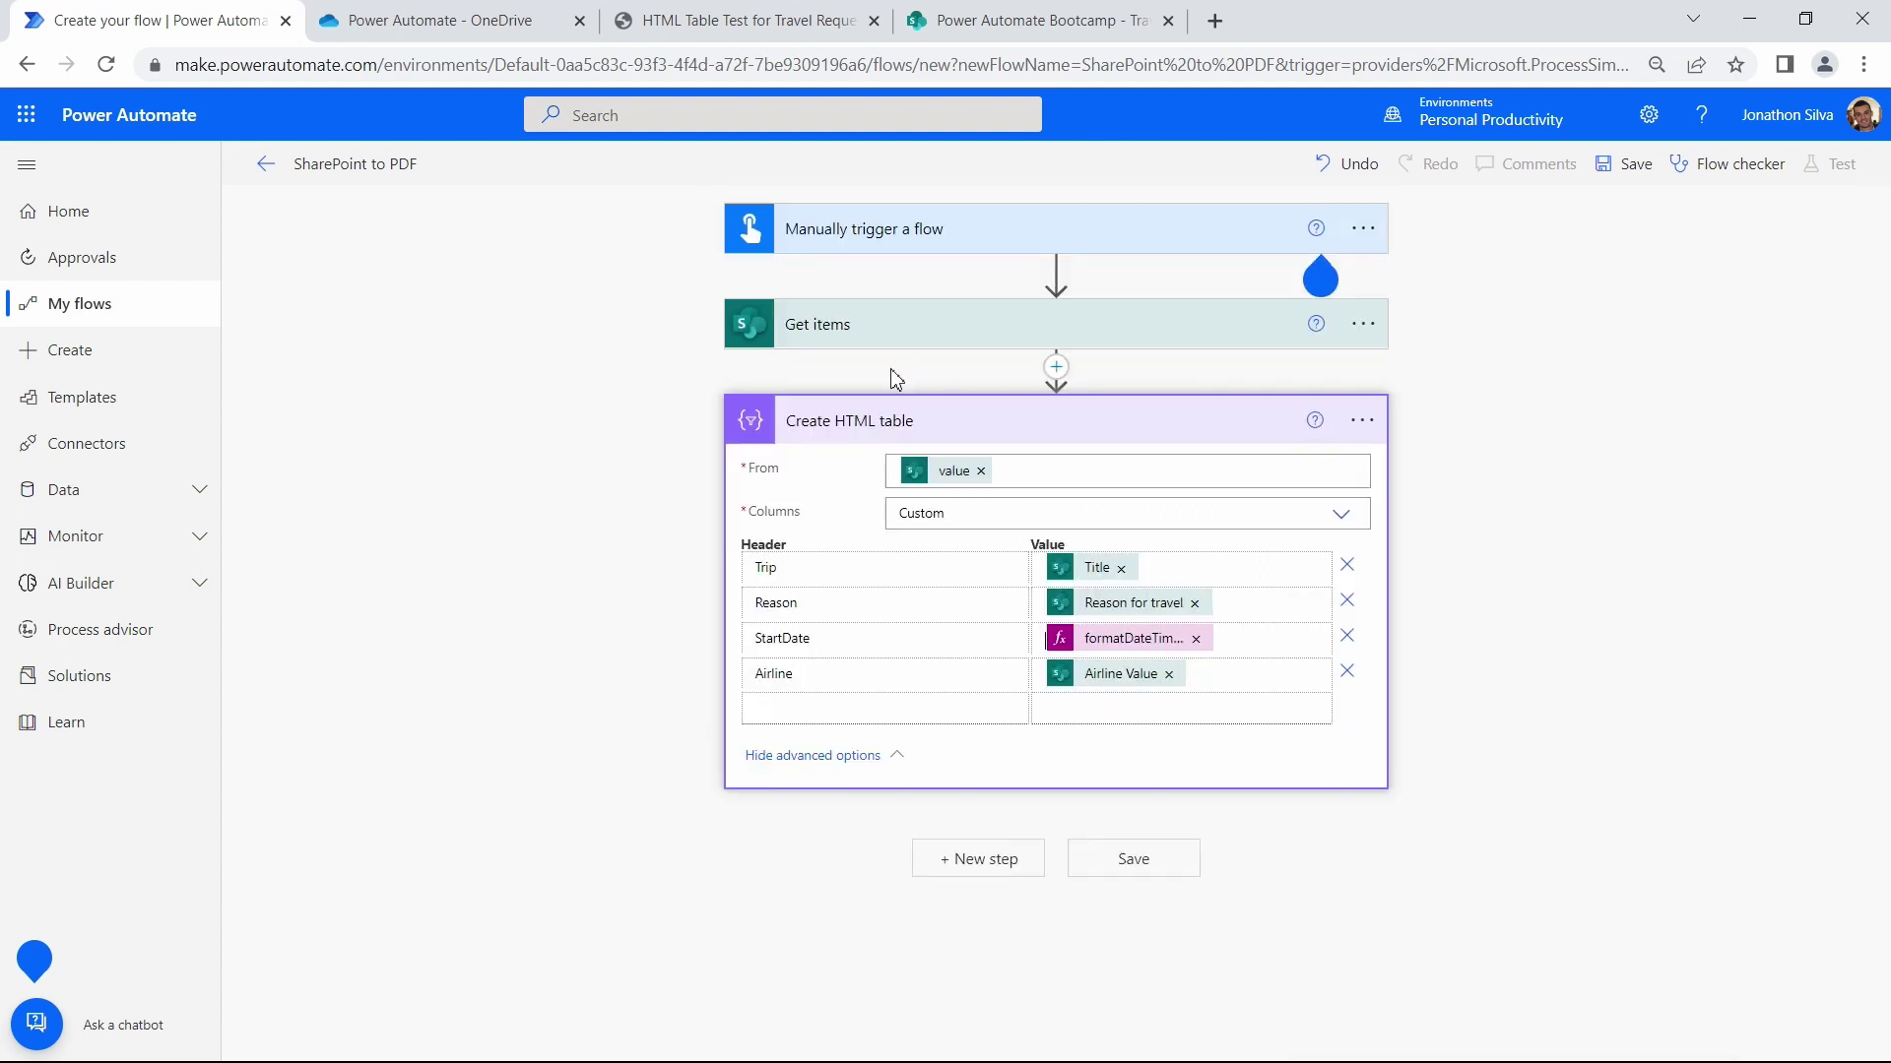
{"action": "left_click", "coordinate": [985, 425]}
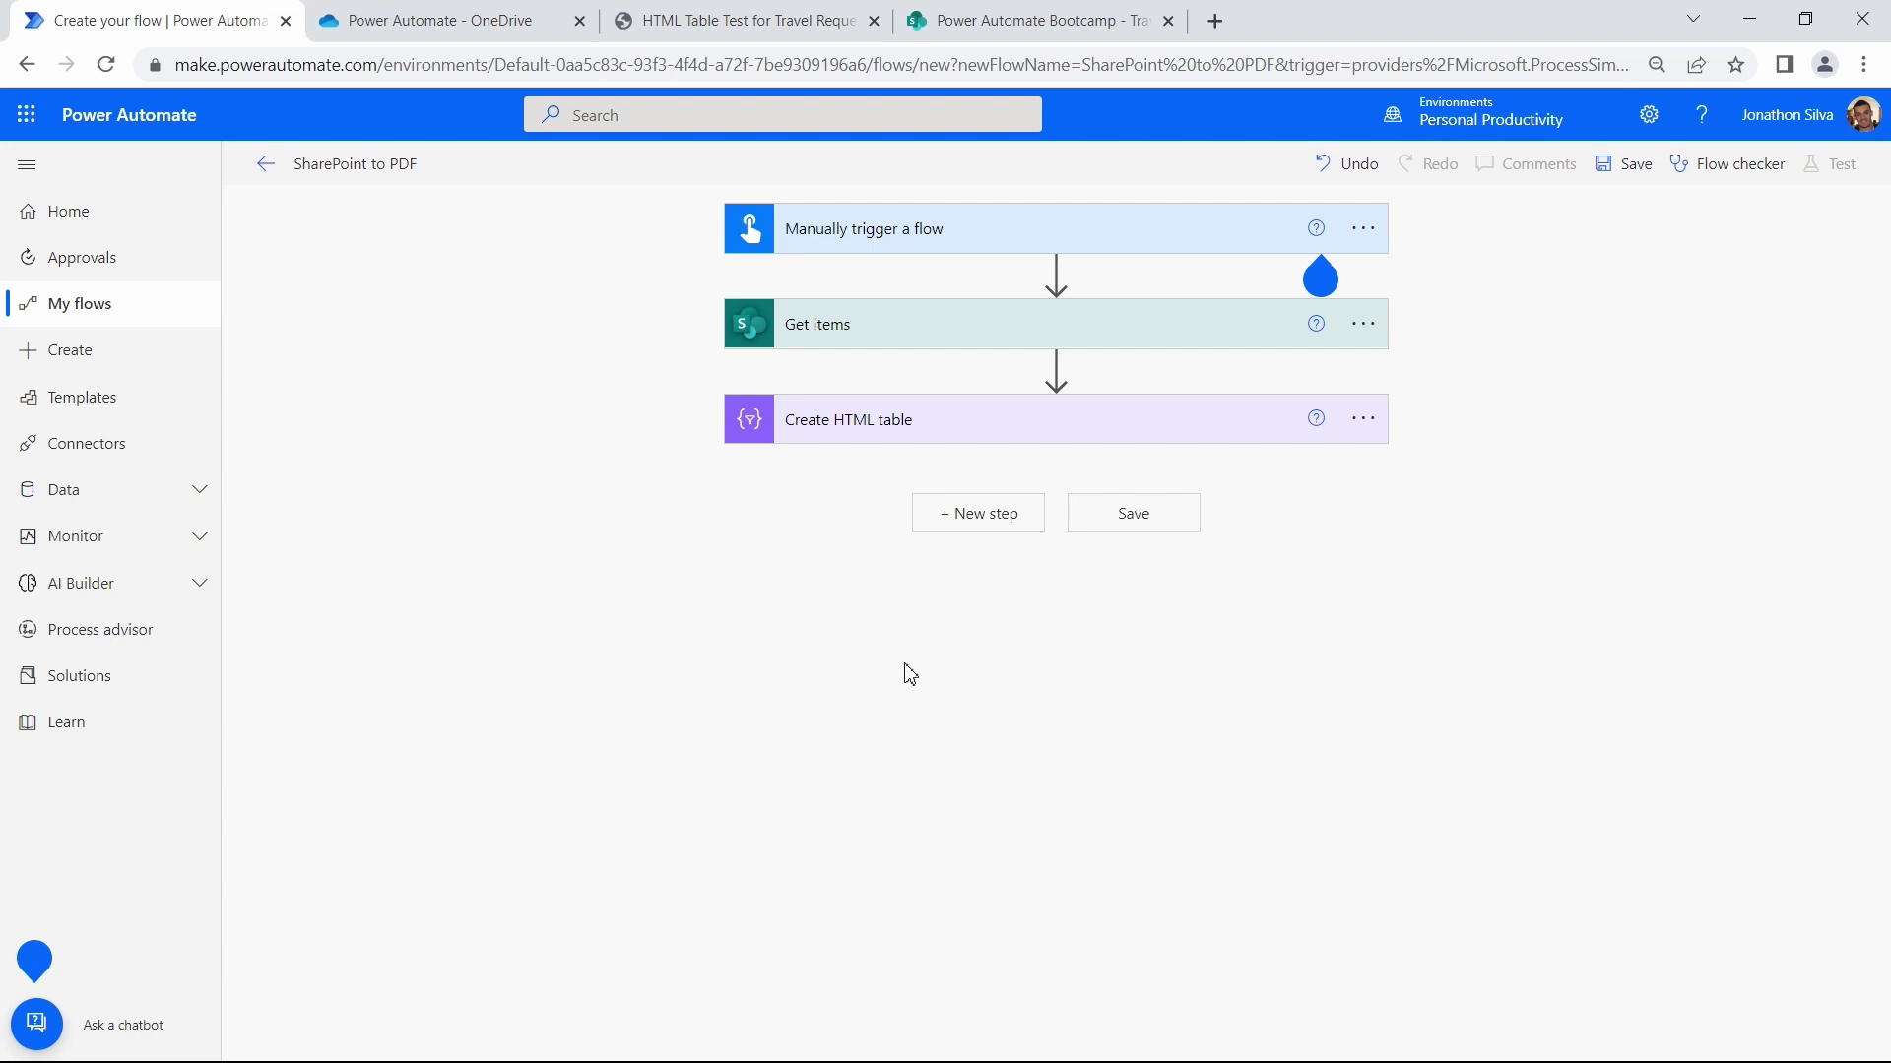
Start a new flow step, and copy the entire CSS code from Styling For Table as PDF.txt in OneDrive's Power Automate folder
{"action": "left_click", "coordinate": [966, 529]}
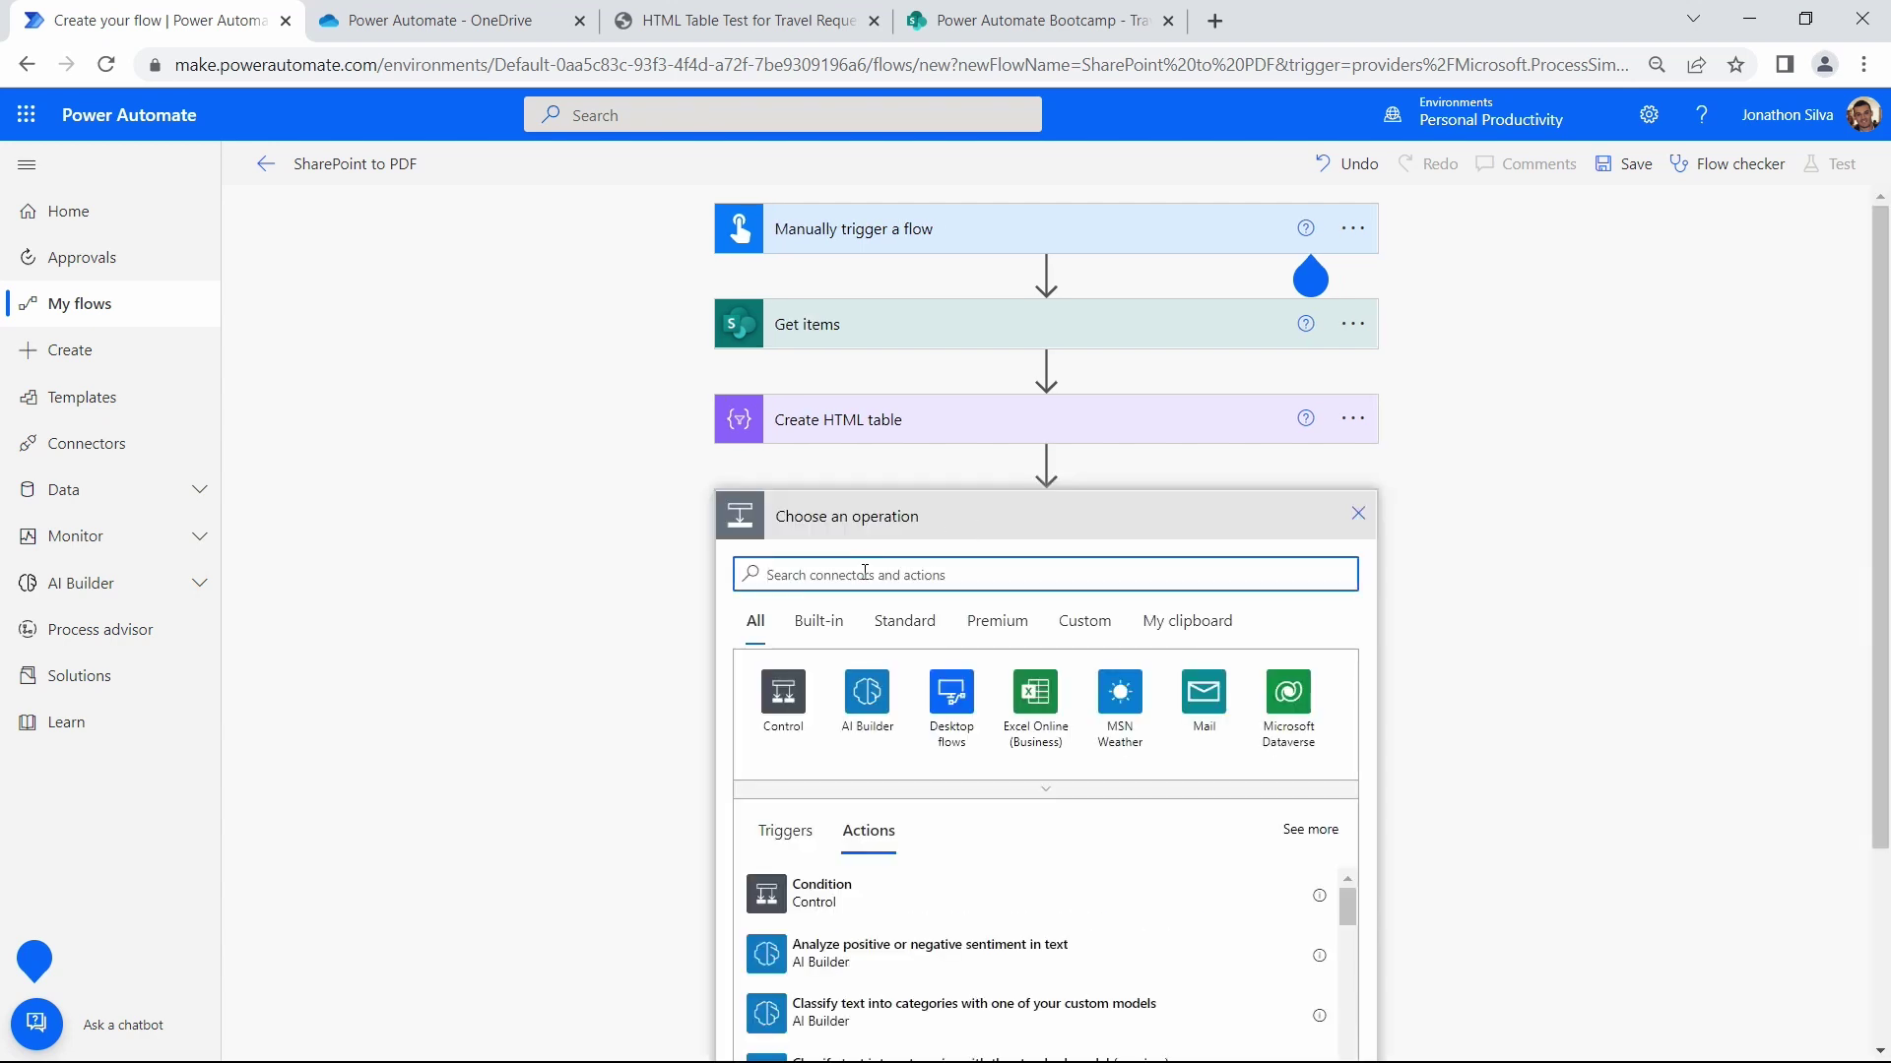
{"action": "left_click", "coordinate": [384, 18]}
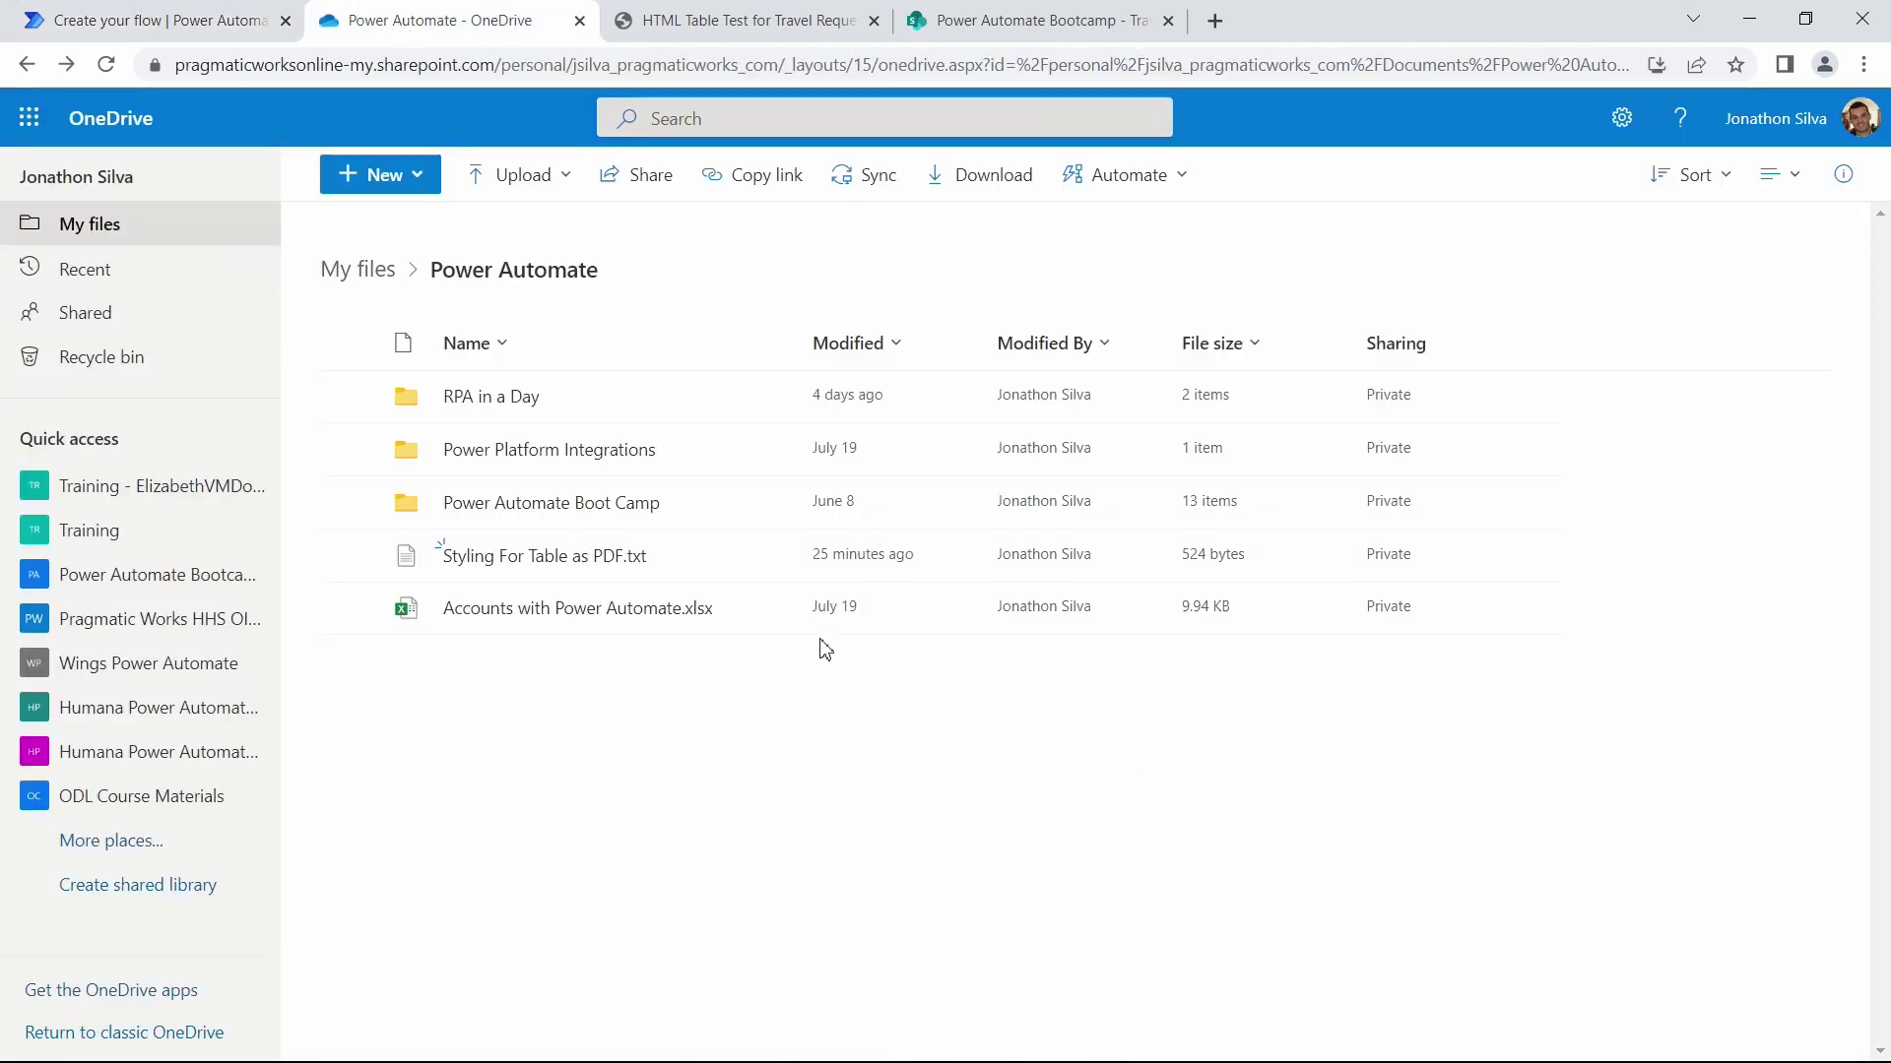
{"action": "mouse_move", "coordinate": [556, 571]}
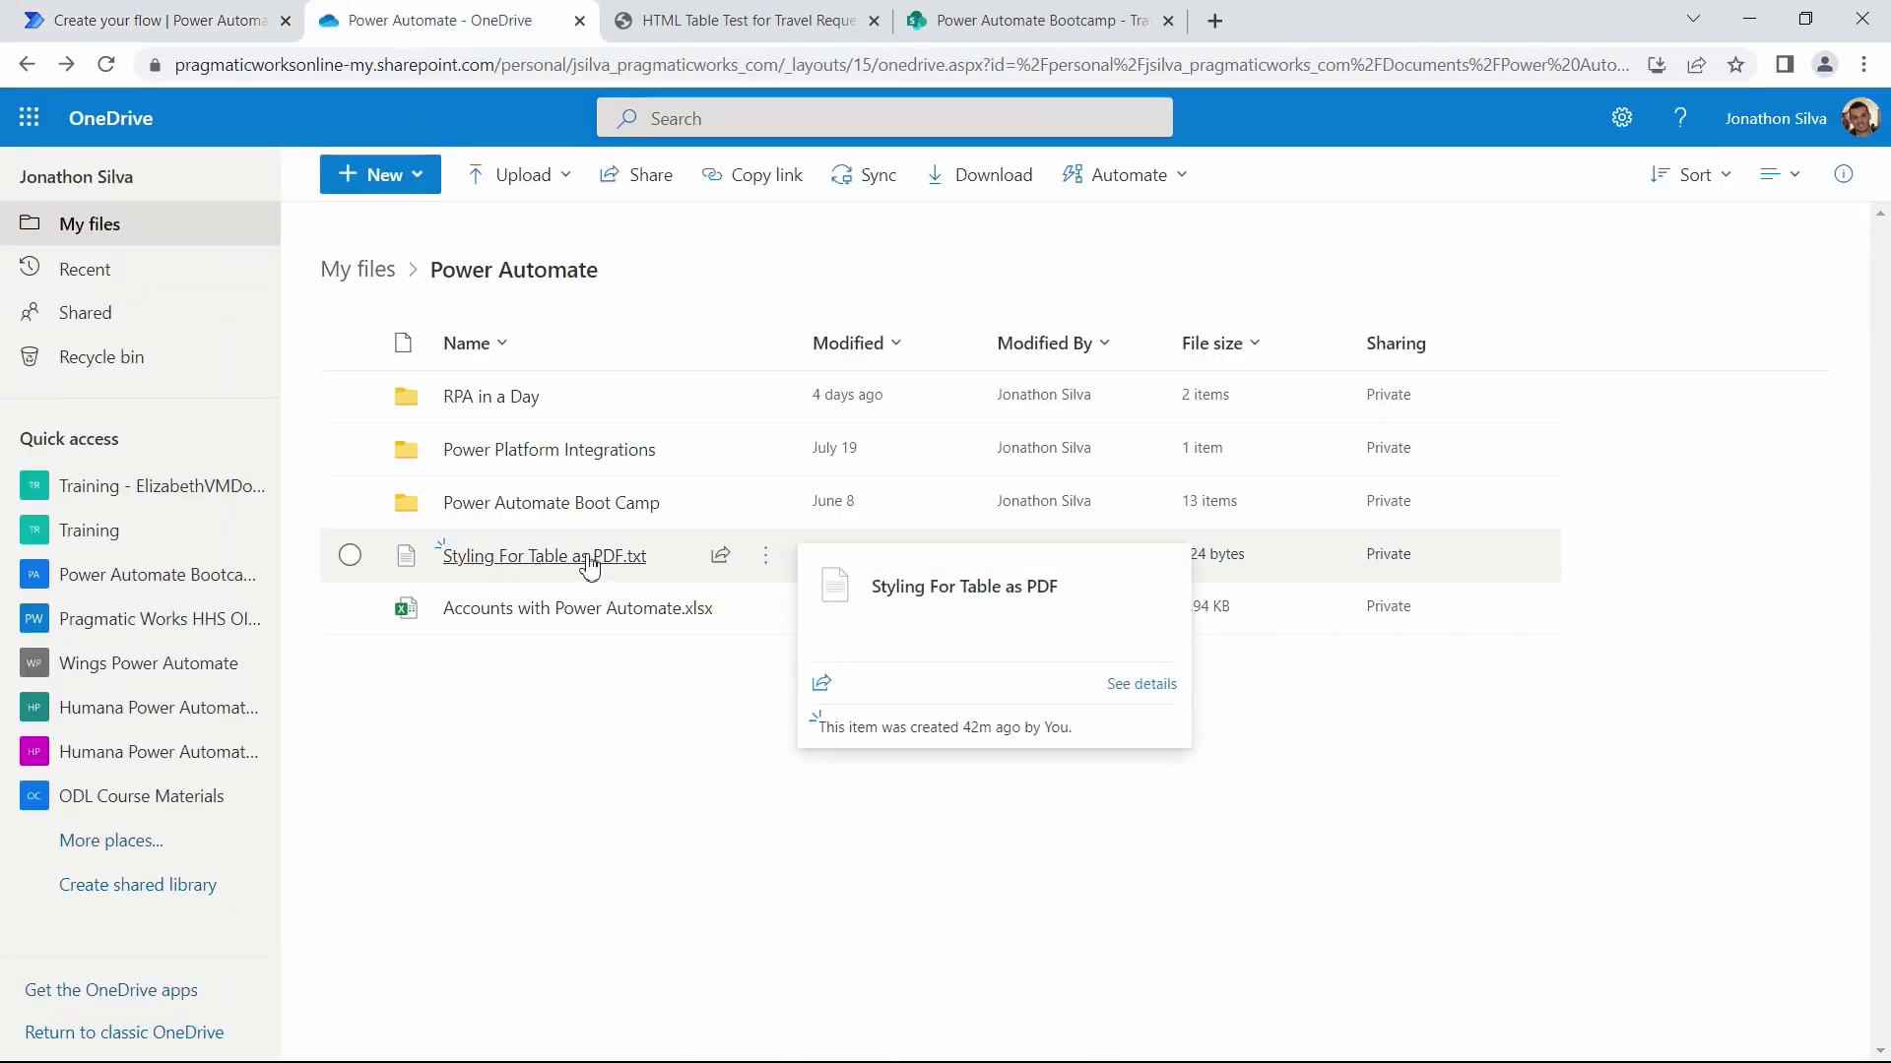
{"action": "left_click", "coordinate": [587, 557]}
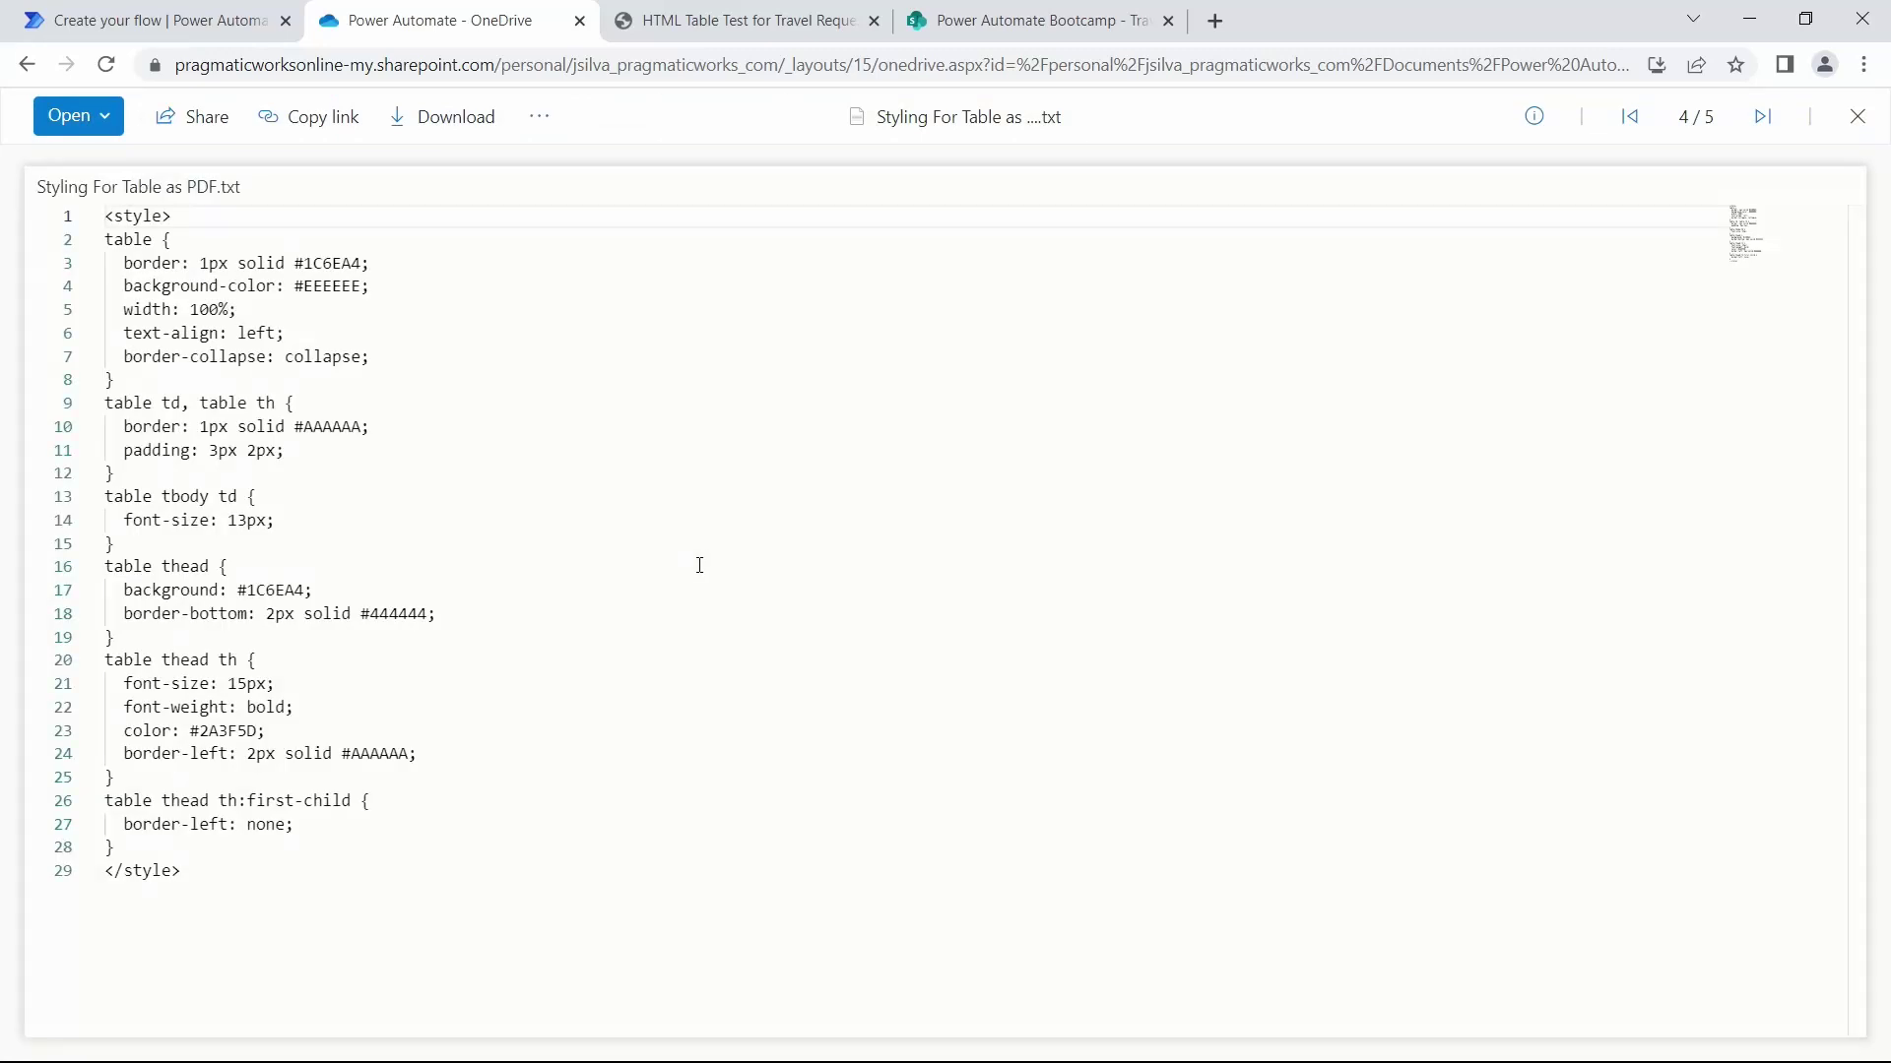
{"action": "left_click", "coordinate": [440, 665]}
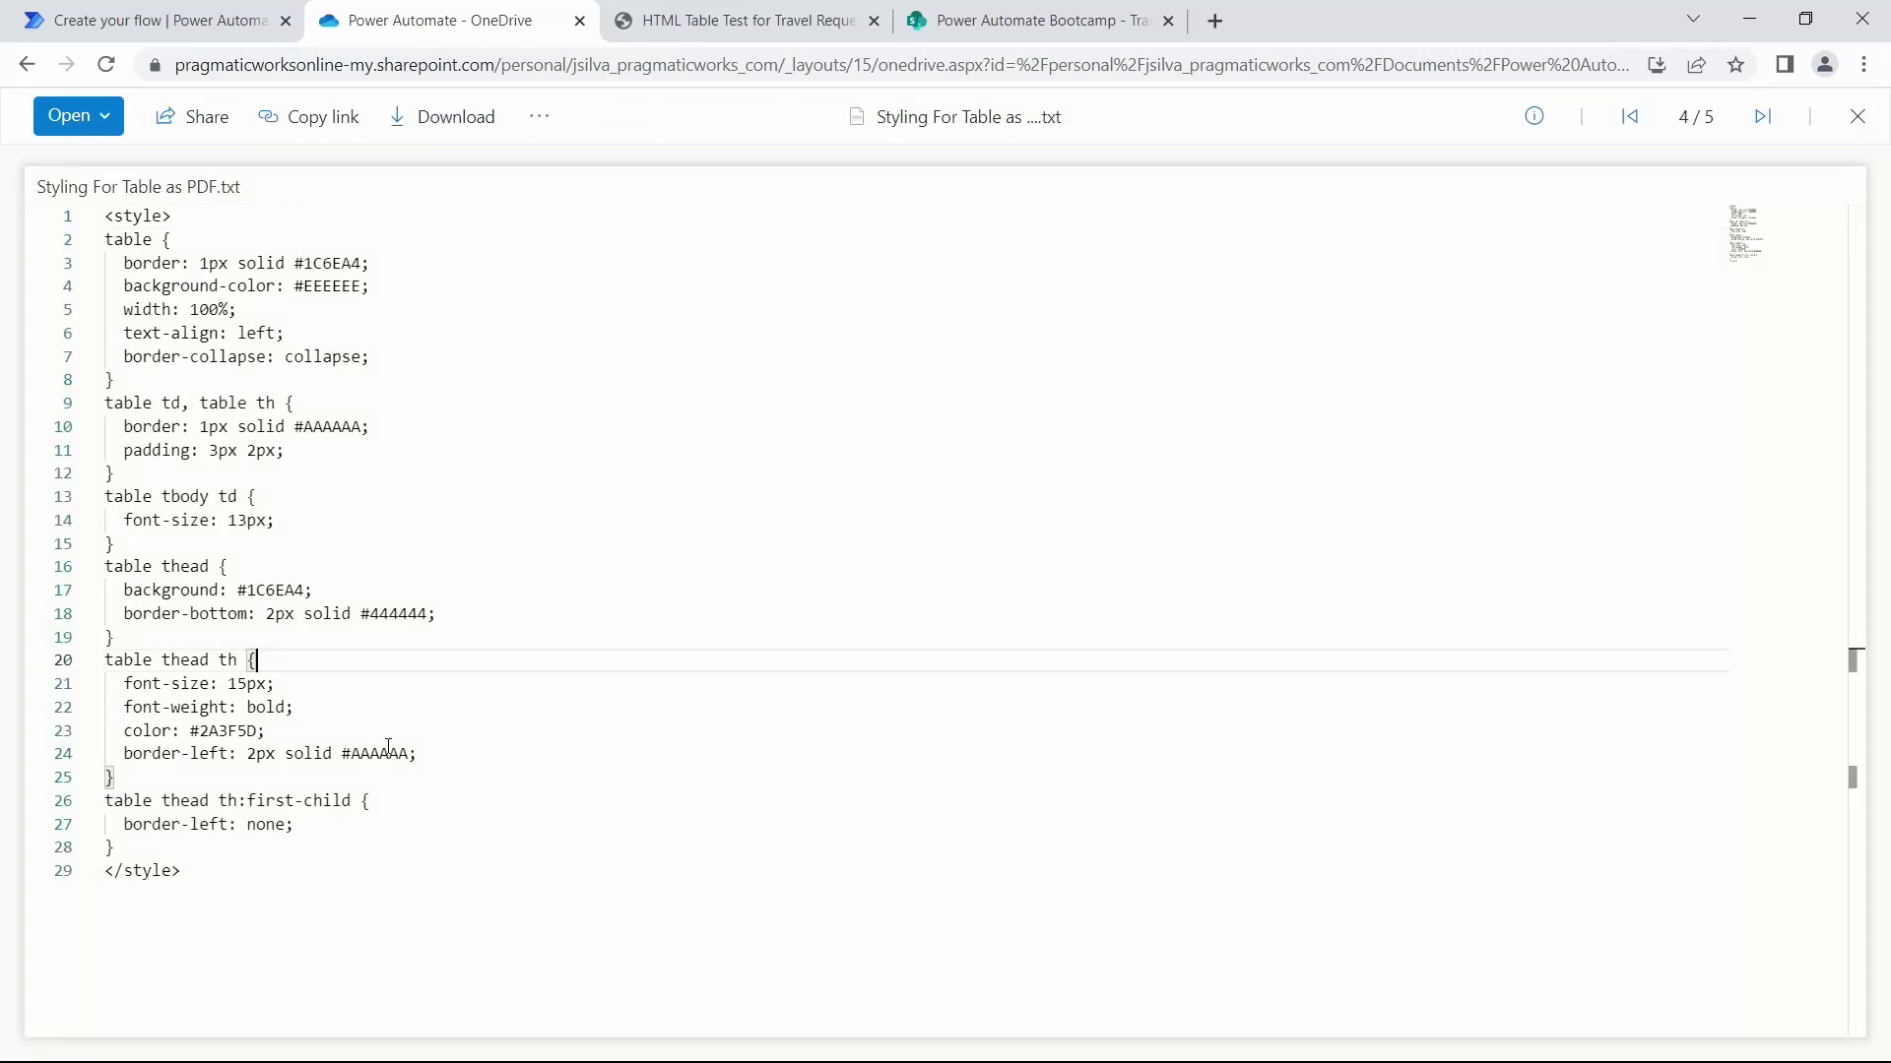
{"action": "key", "text": "ctrl+a"}
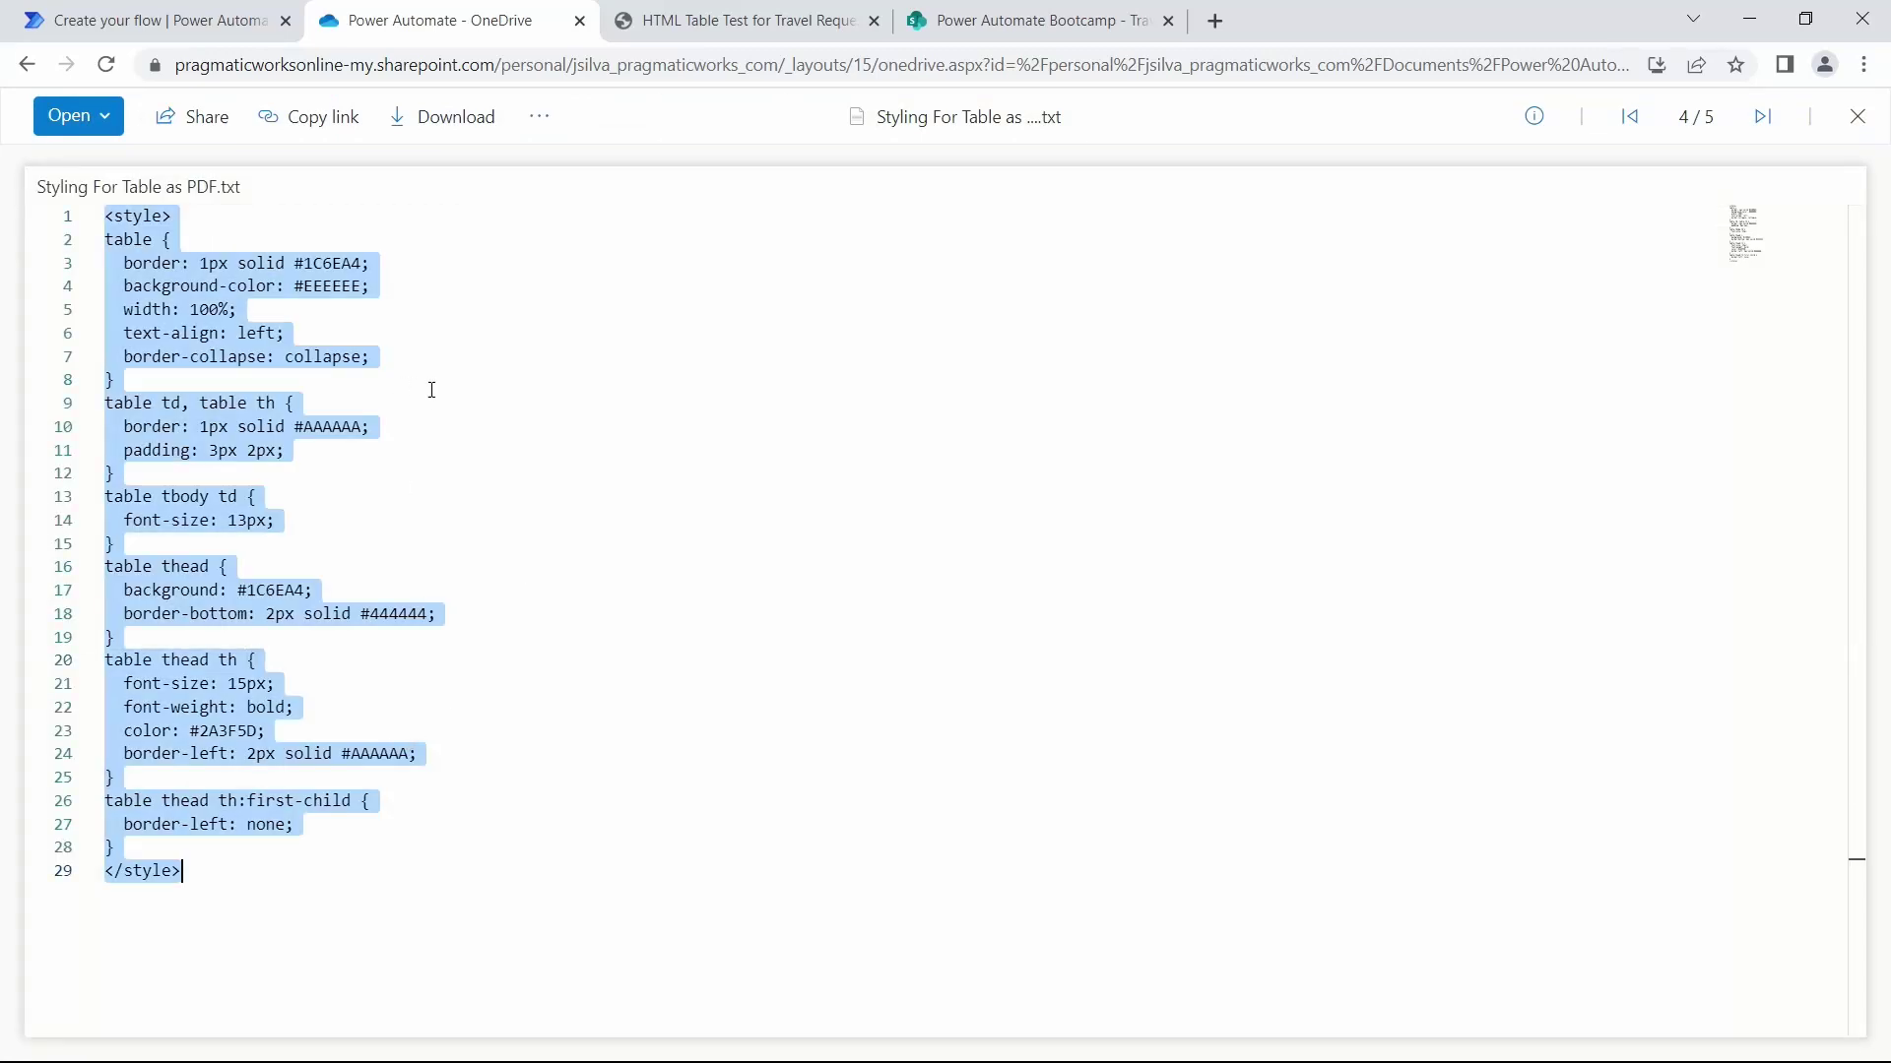
Return to the Power Automate flow and add a Data Operation Compose action after Create HTML table
{"action": "left_click", "coordinate": [161, 21]}
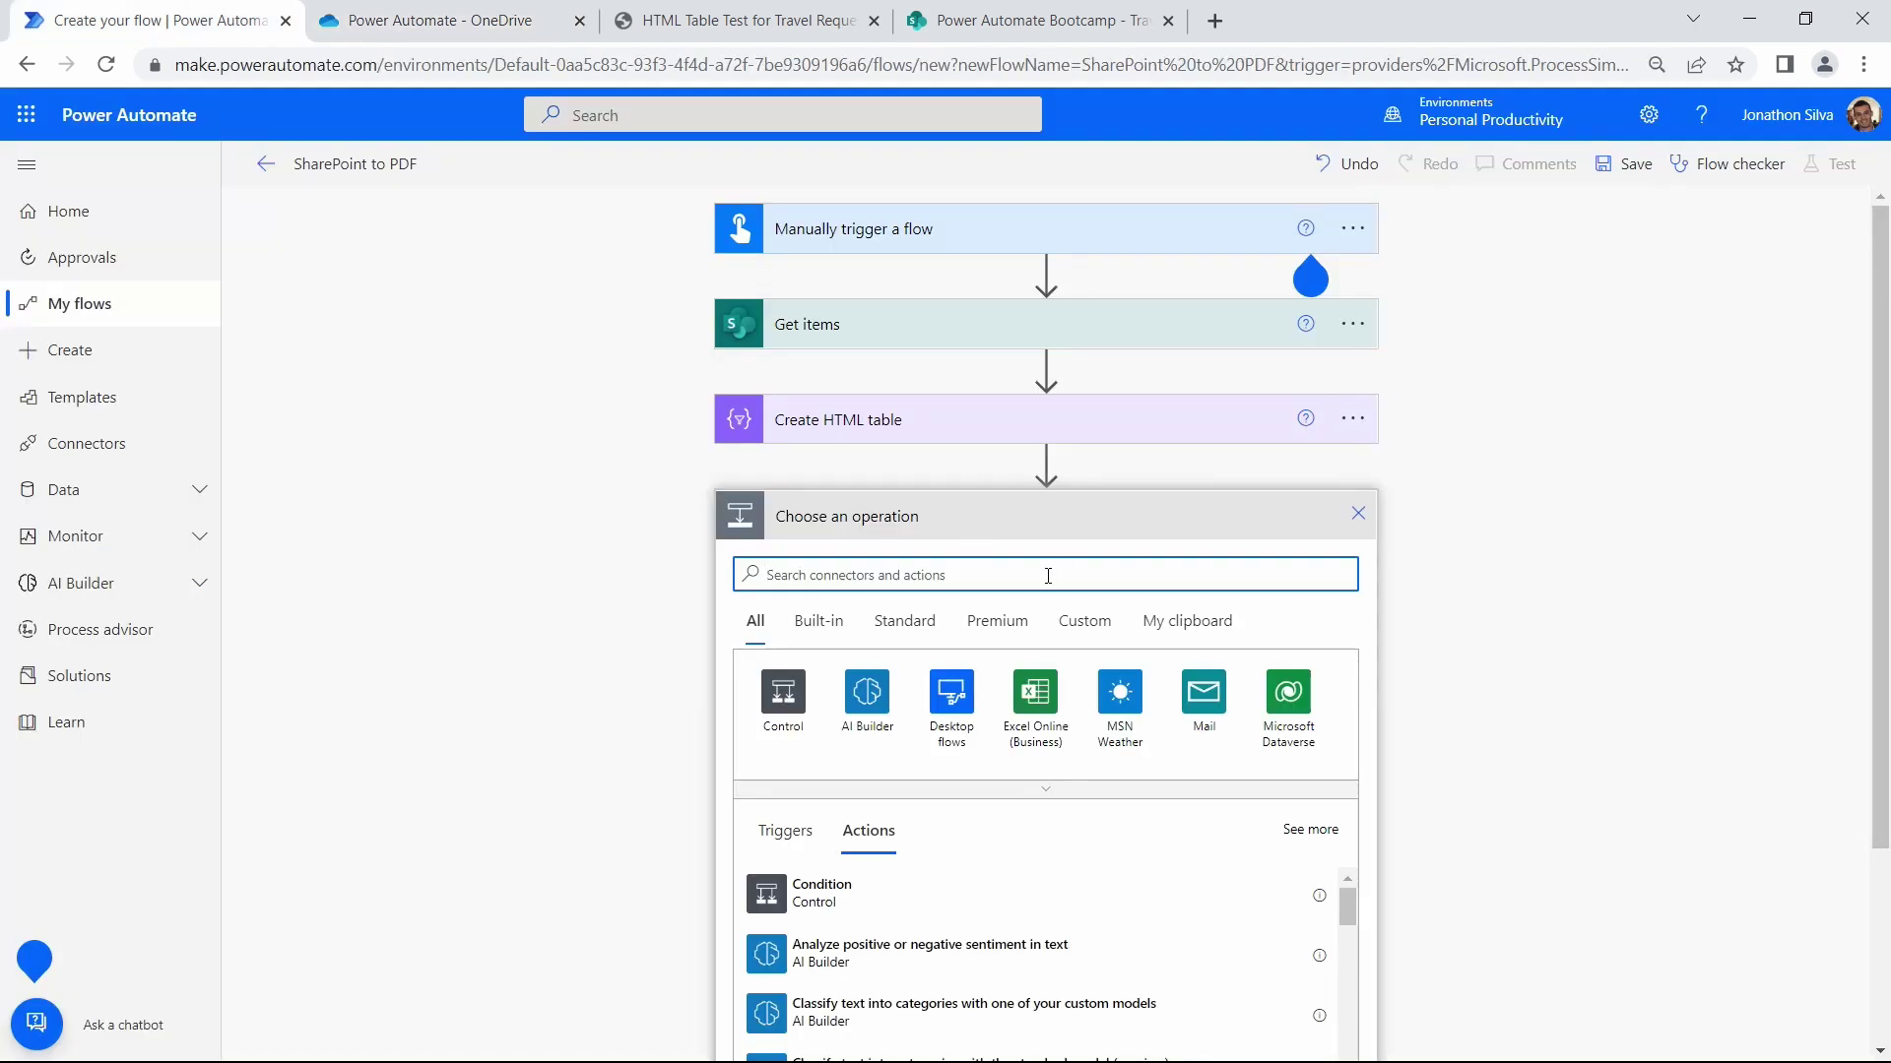
{"action": "key", "text": "ctrl+3"}
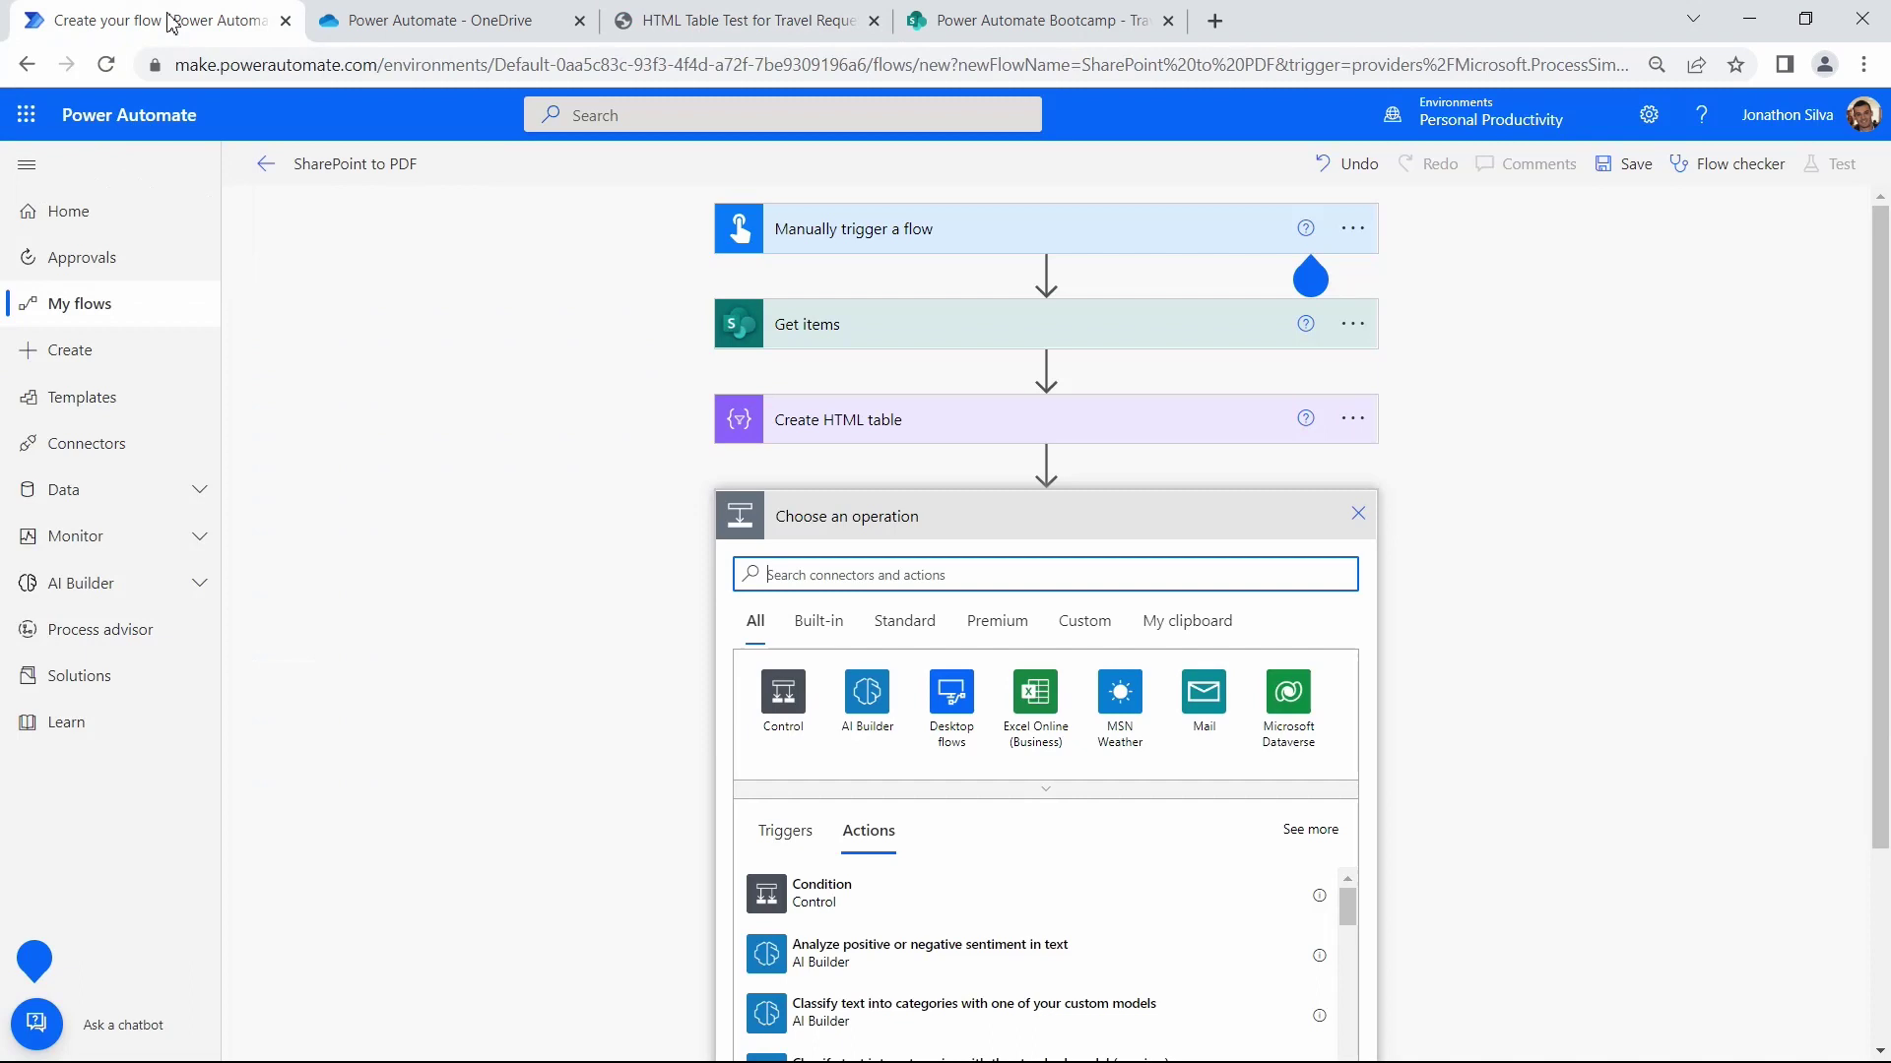
{"action": "left_click", "coordinate": [173, 21]}
{"action": "type", "text": "compose"}
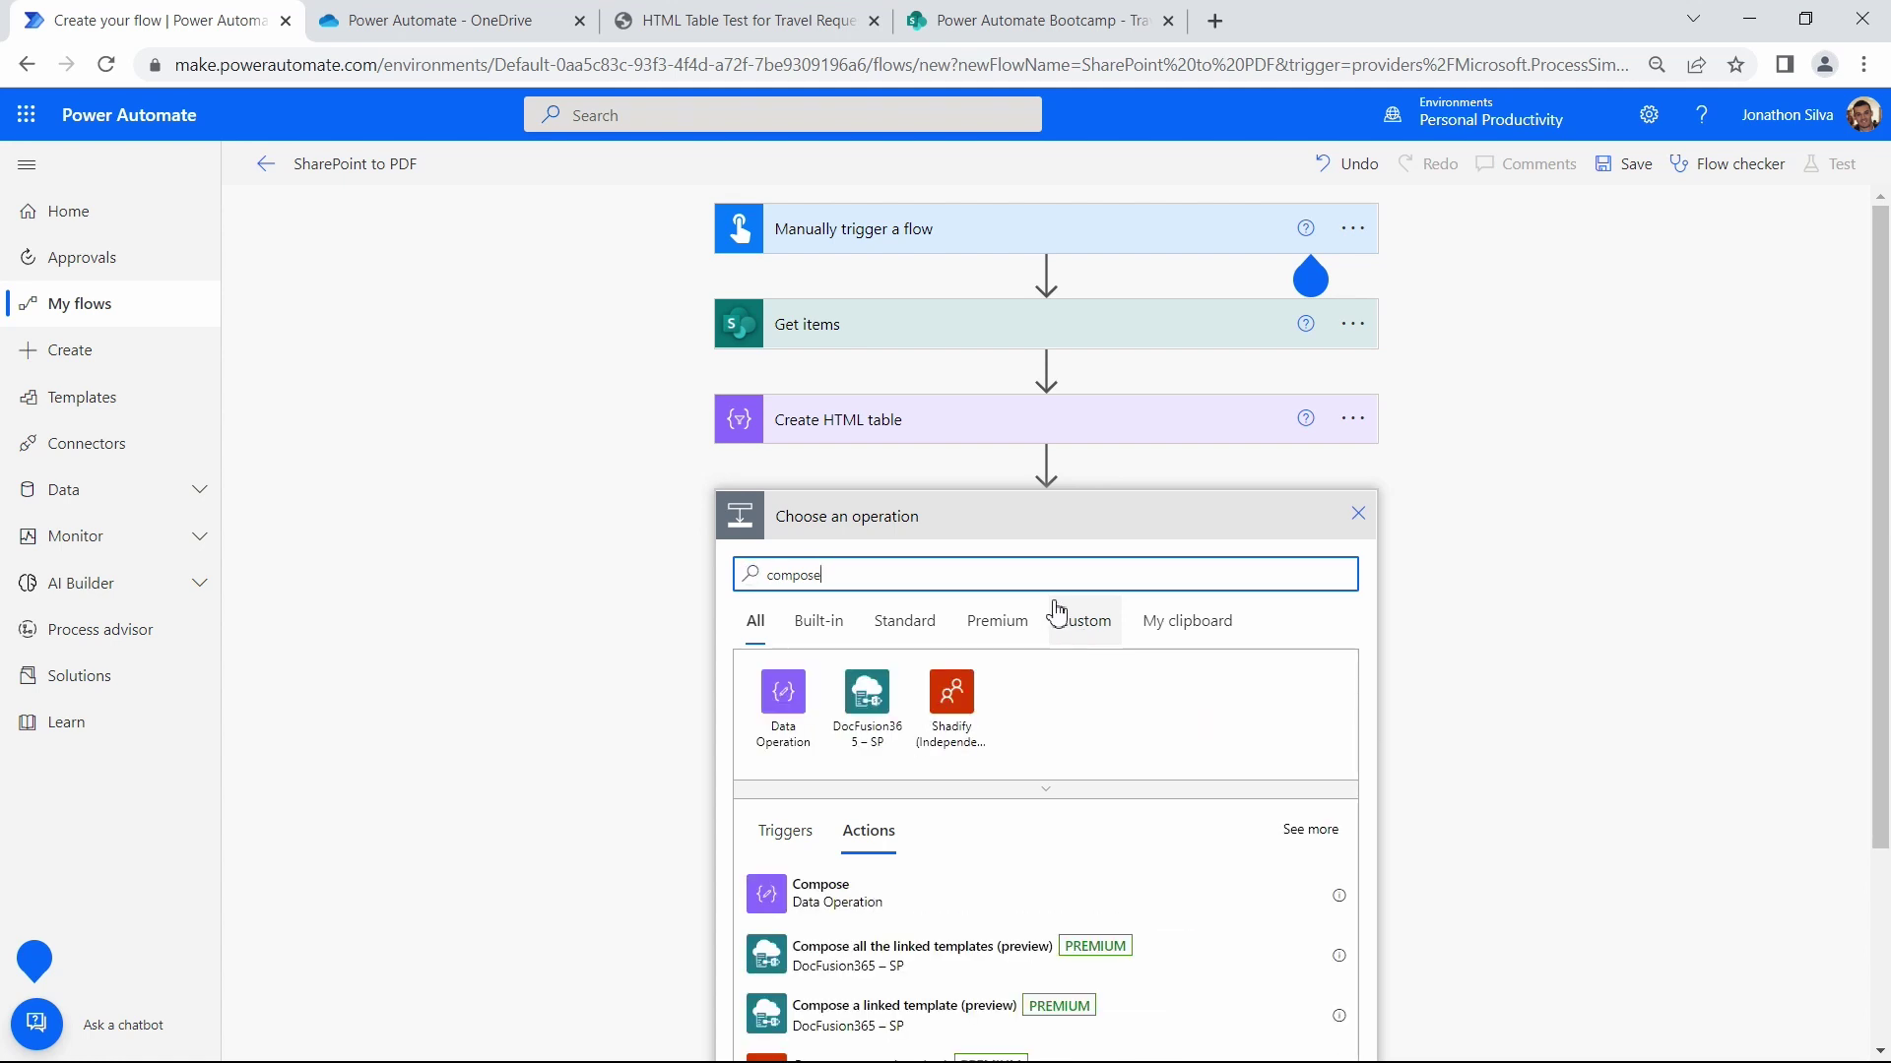
{"action": "scroll", "coordinate": [1033, 591], "scroll_direction": "down", "scroll_amount": 1}
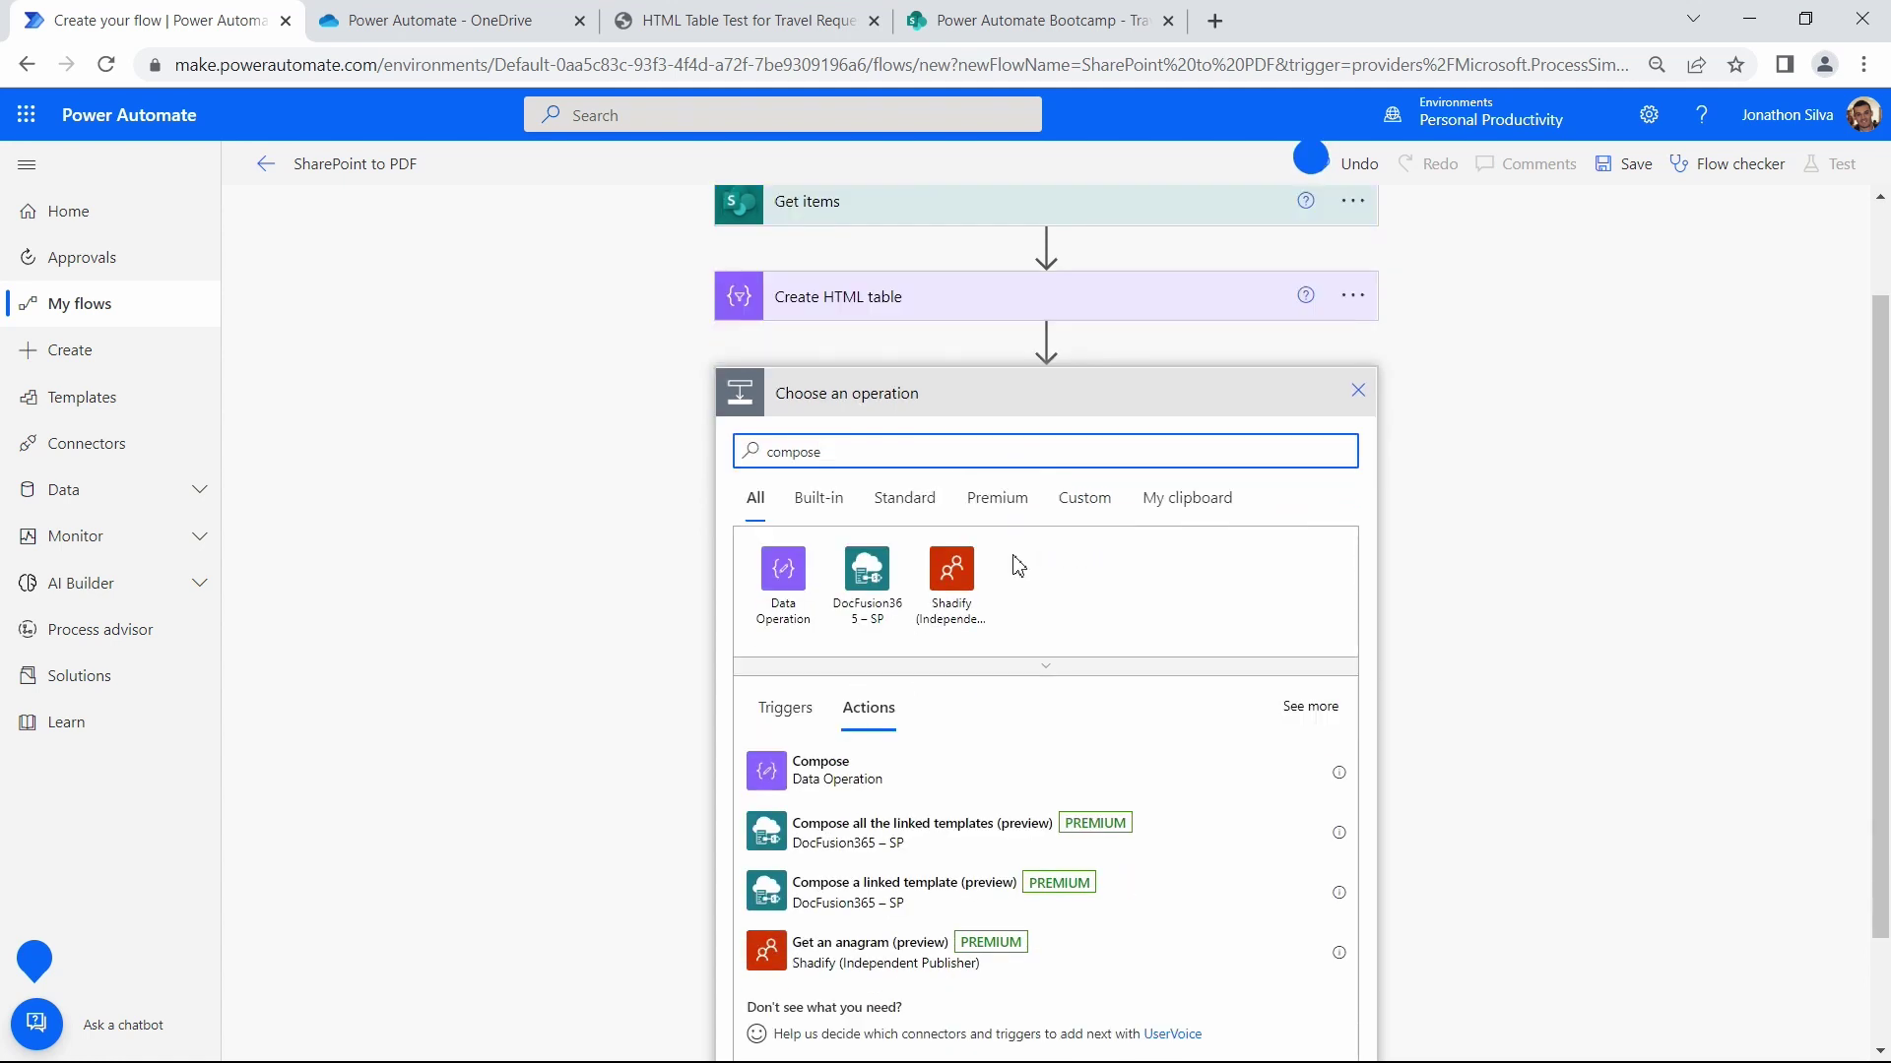
{"action": "left_click", "coordinate": [832, 775]}
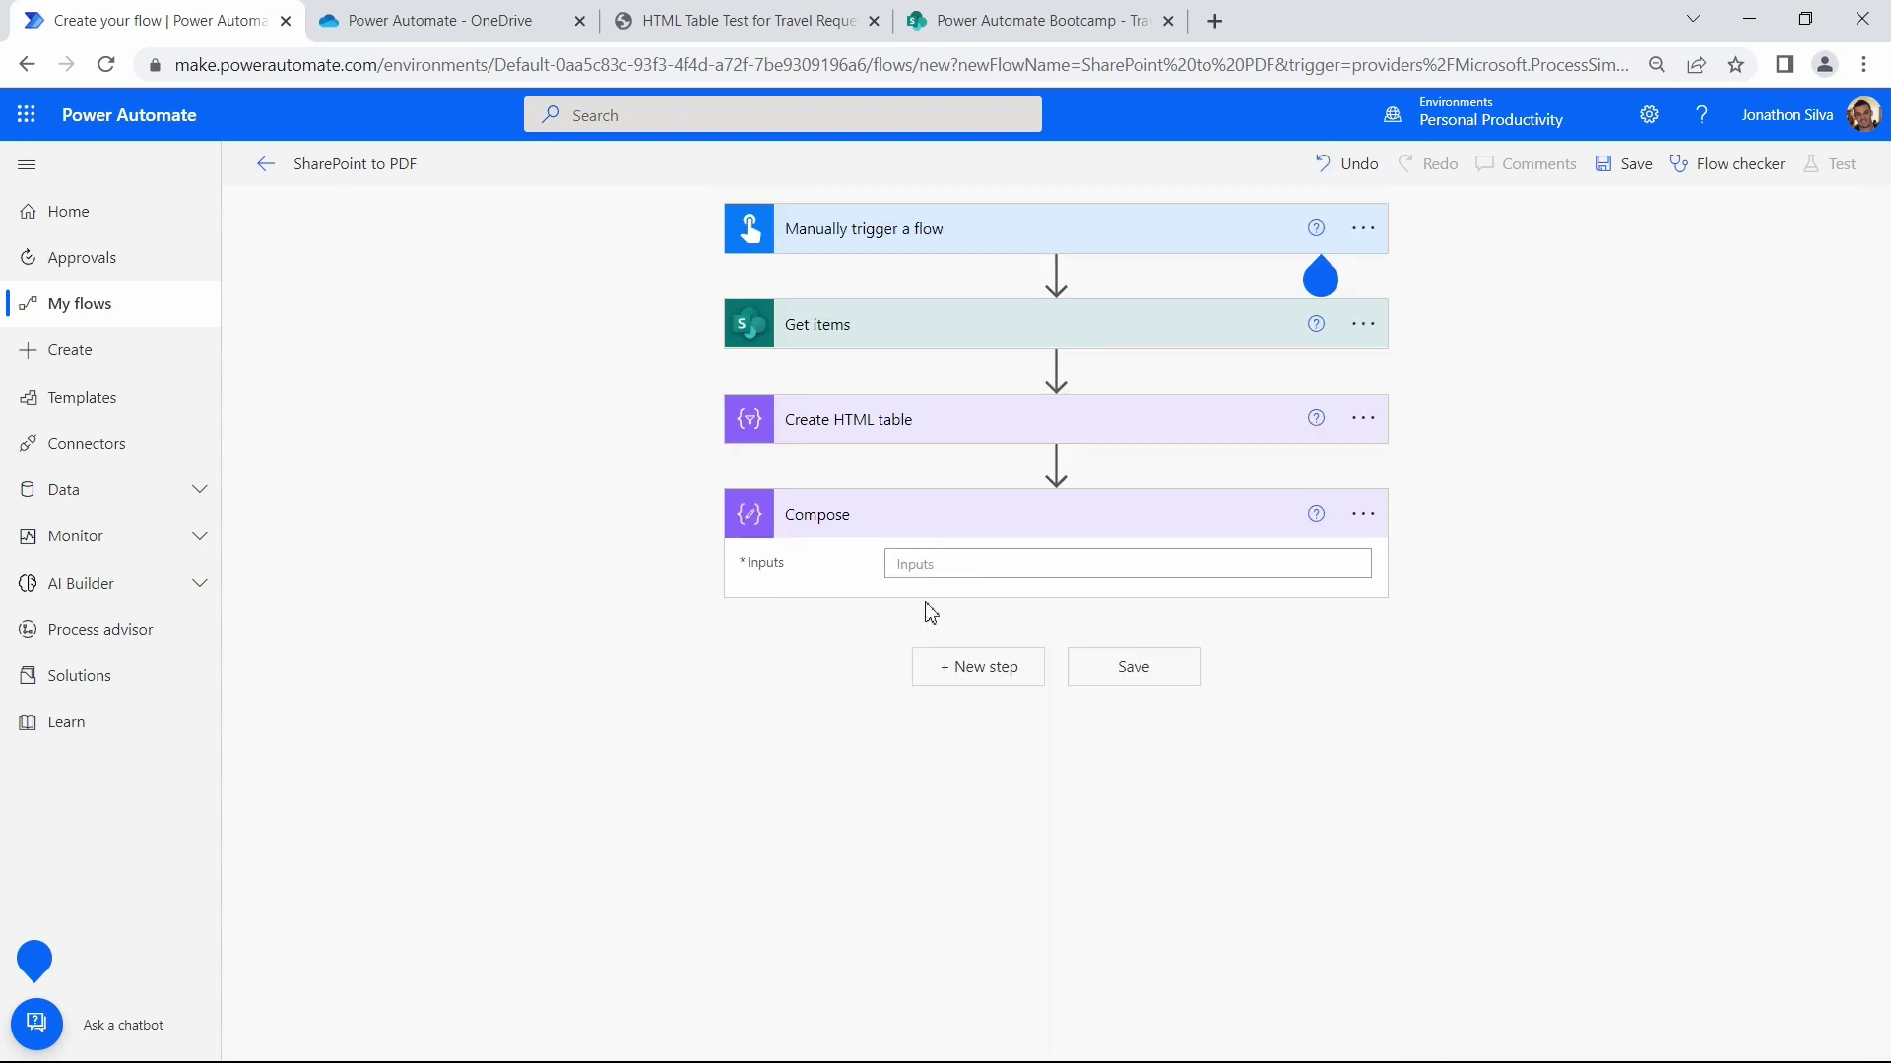
Paste the copied CSS style block as the Compose action's Inputs and collapse the action
{"action": "left_click", "coordinate": [936, 569]}
{"action": "key", "text": "ctrl+v"}
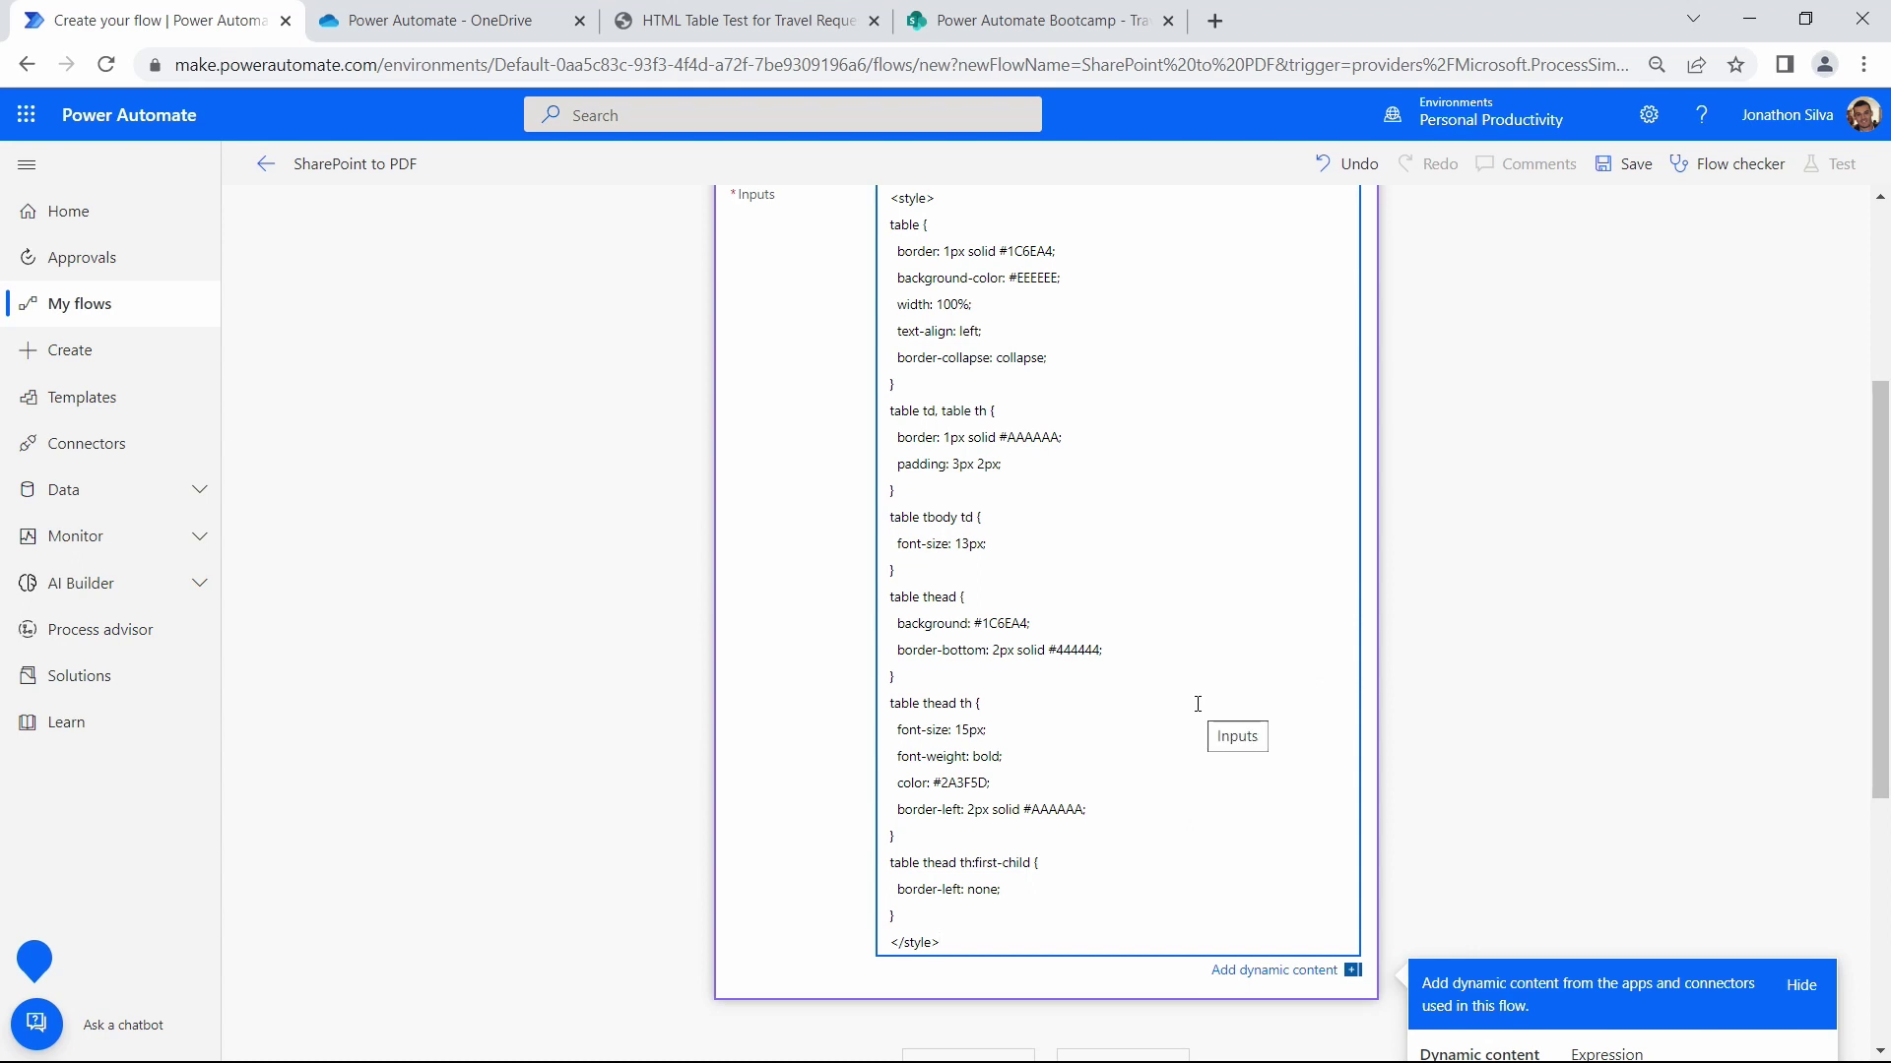
{"action": "scroll", "coordinate": [1223, 692], "scroll_direction": "up", "scroll_amount": 2}
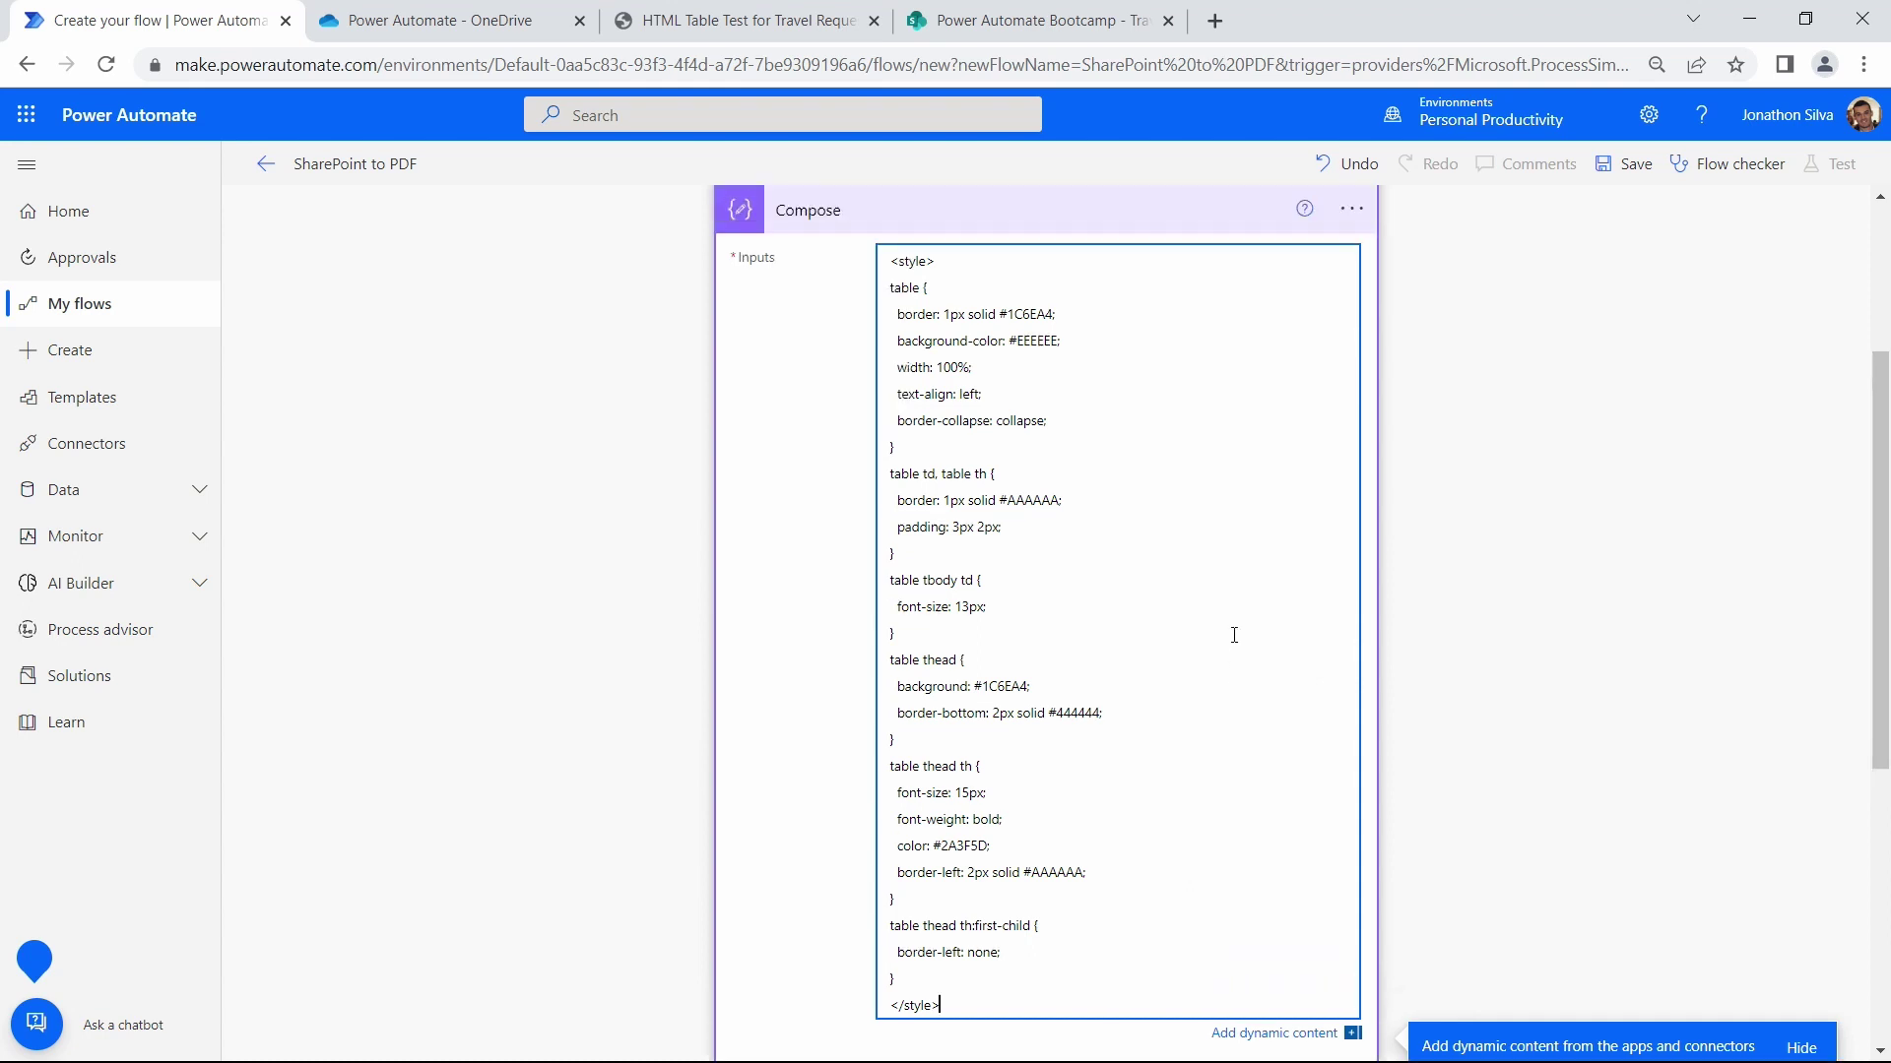
{"action": "left_click", "coordinate": [990, 281]}
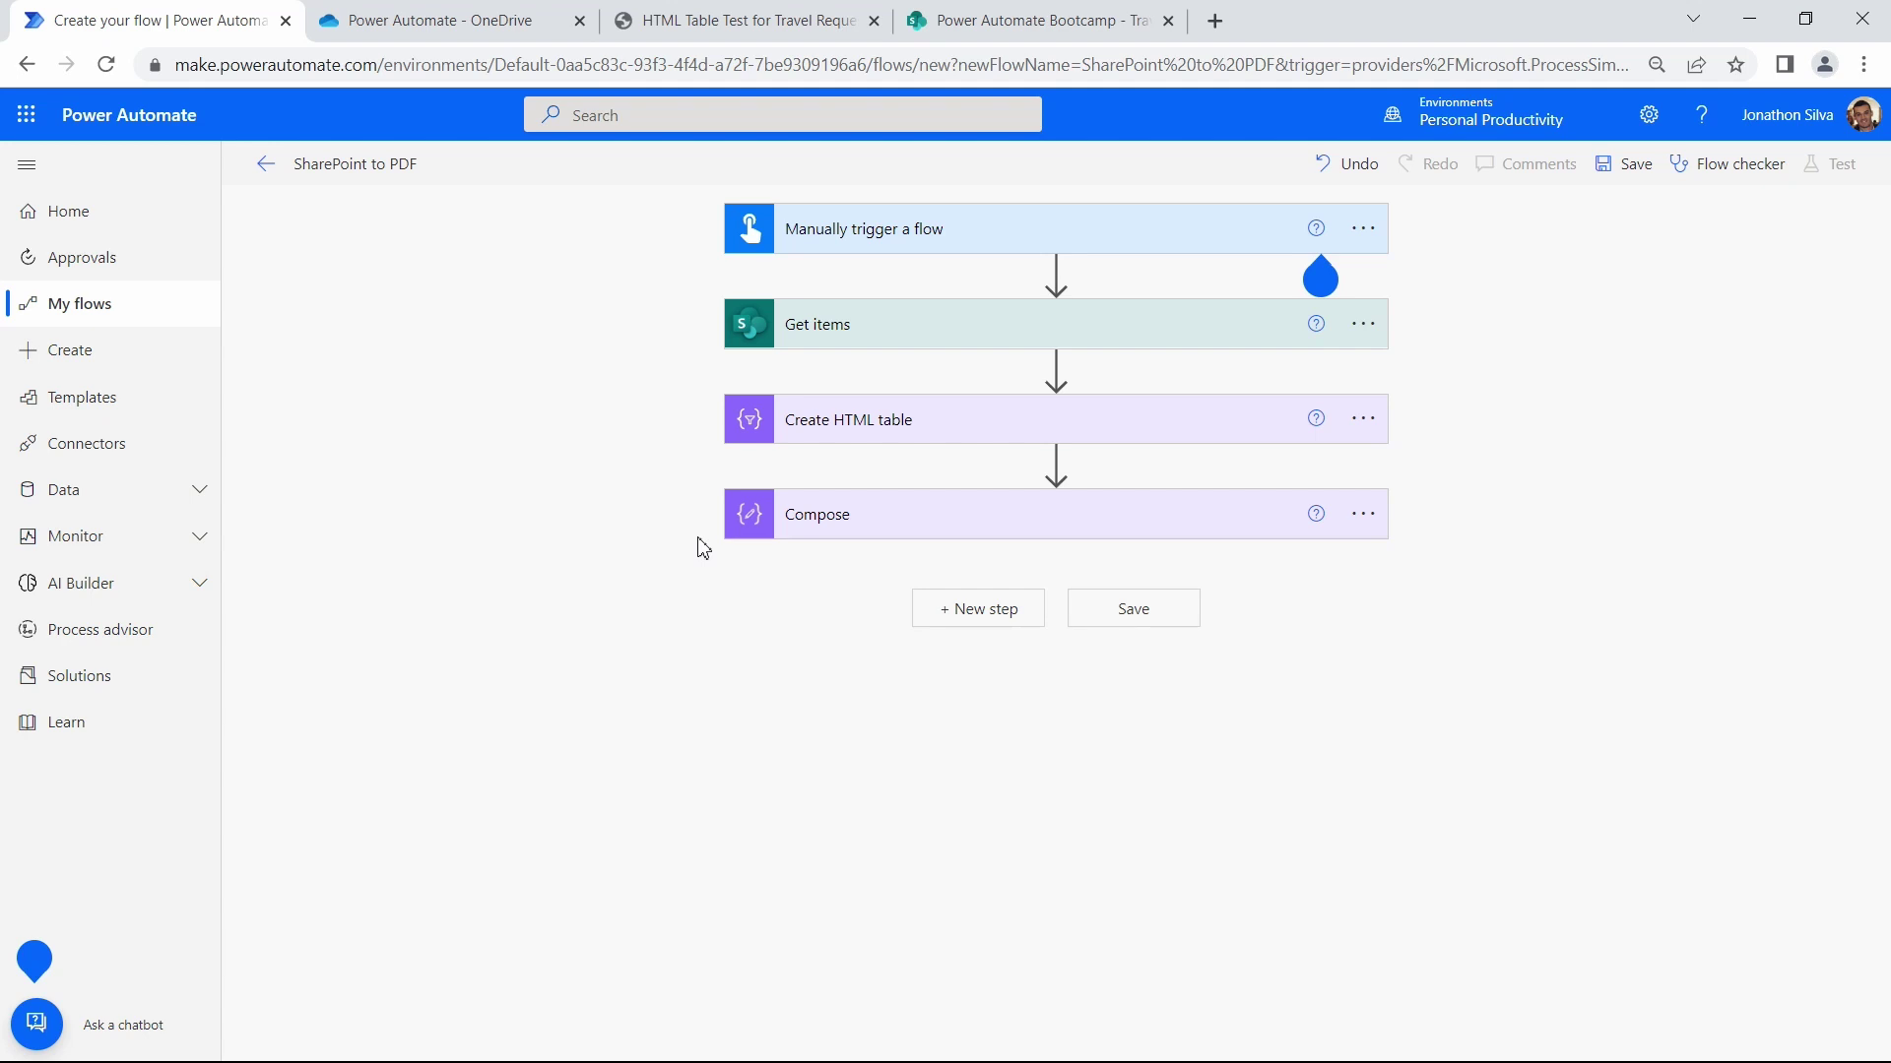
Add the OneDrive for Business Create file action after Compose
{"action": "left_click", "coordinate": [1005, 615]}
{"action": "scroll", "coordinate": [1667, 476], "scroll_direction": "down", "scroll_amount": 2}
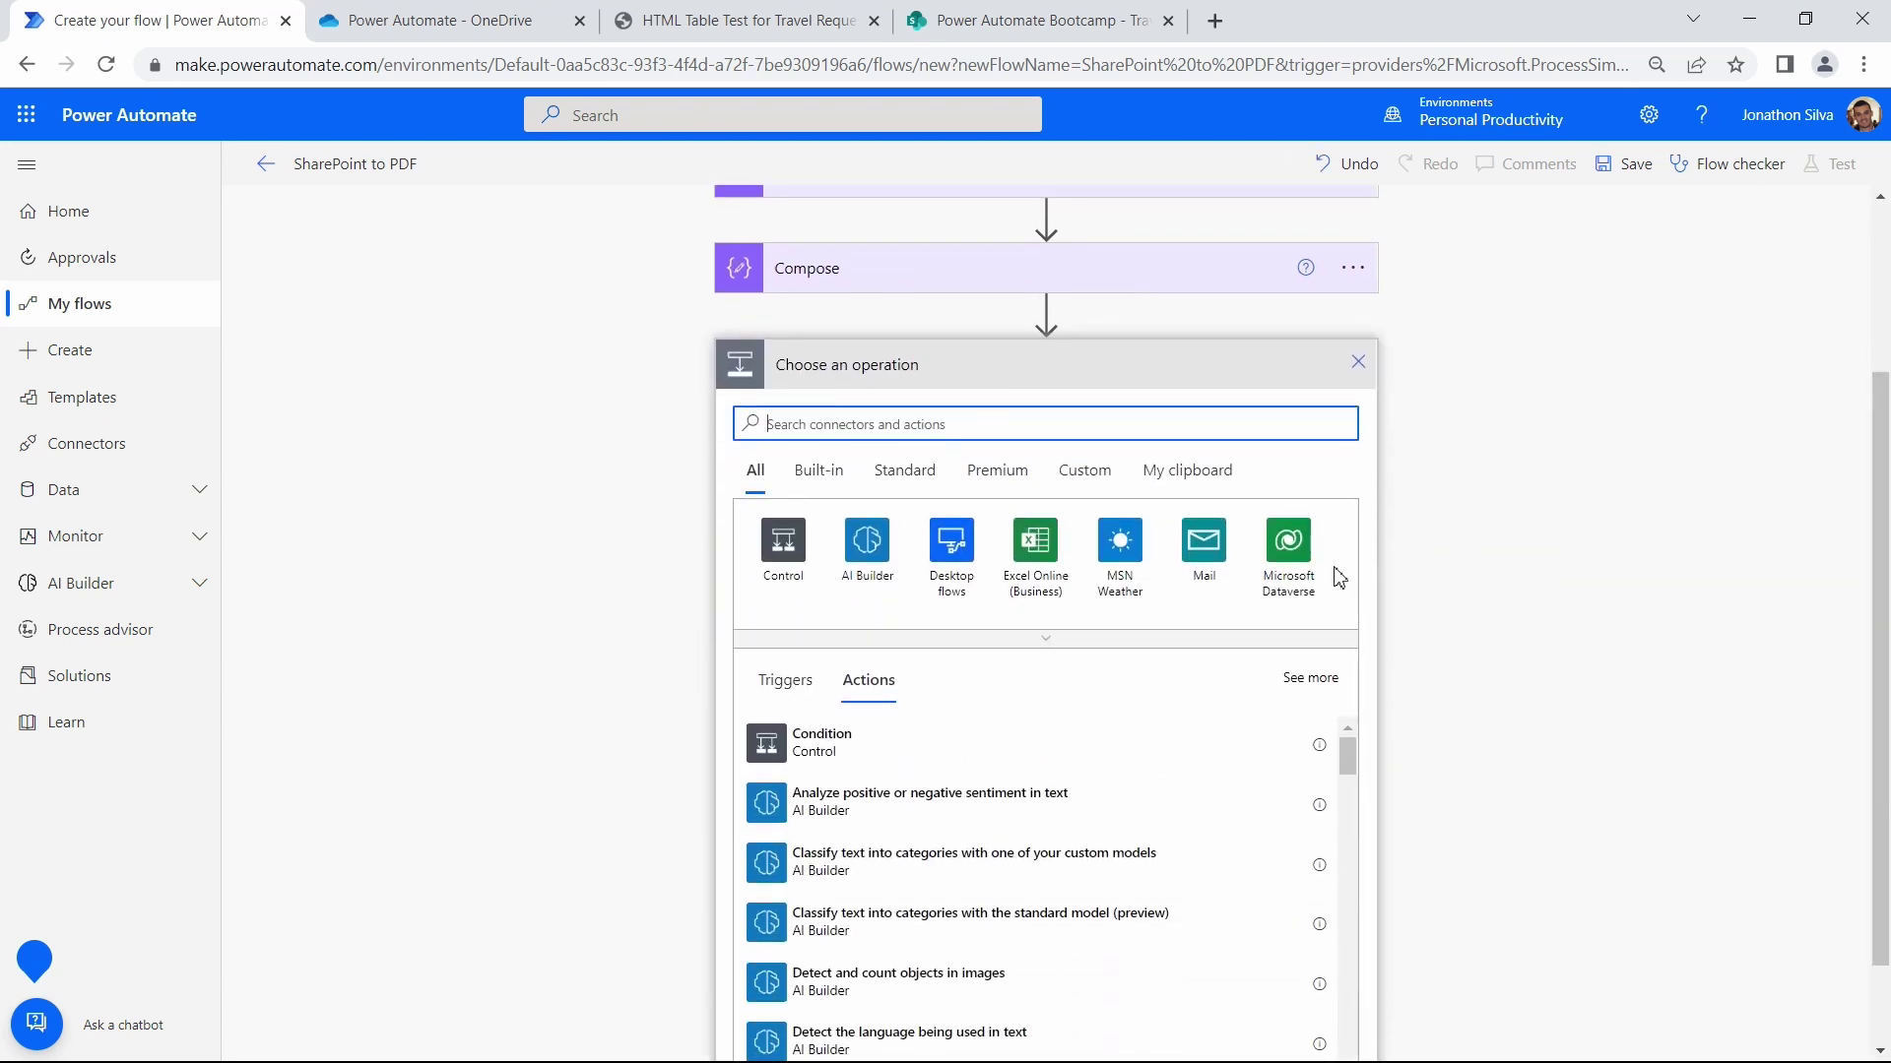
{"action": "scroll", "coordinate": [1330, 569], "scroll_direction": "up", "scroll_amount": 1}
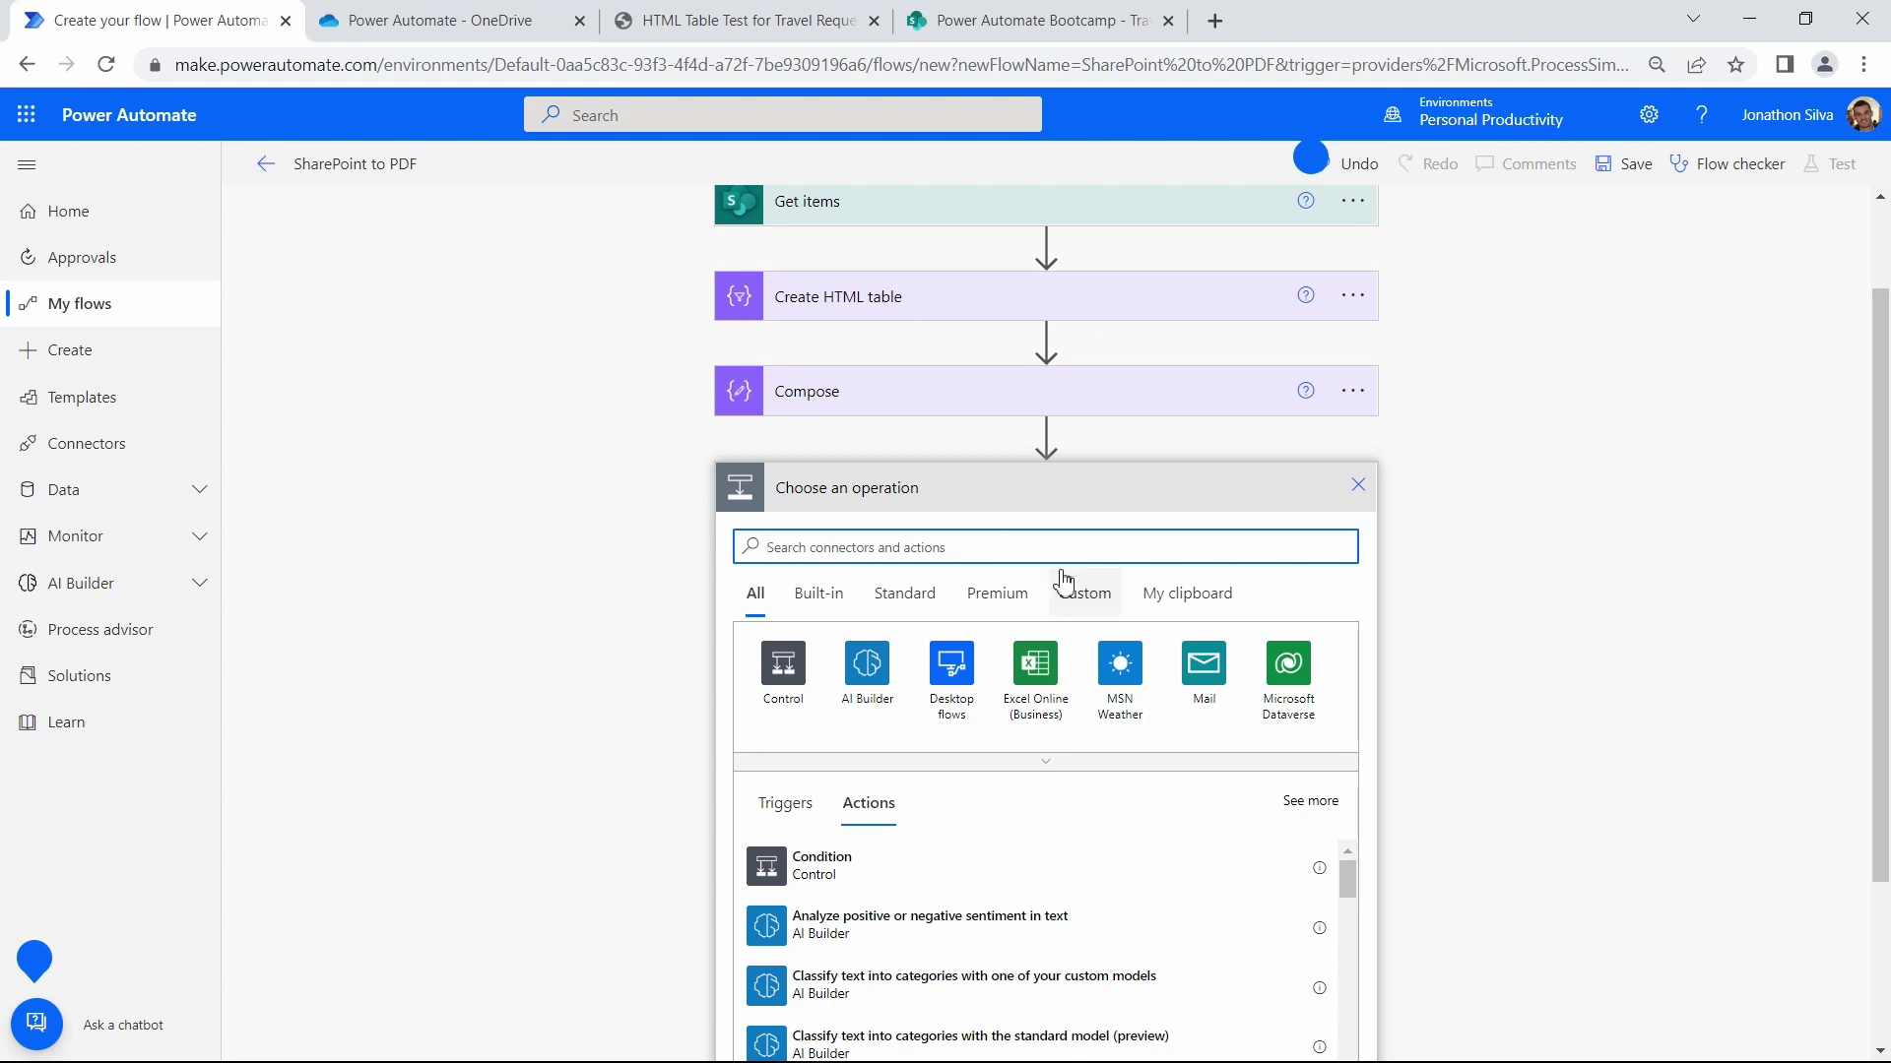
{"action": "type", "text": "create file"}
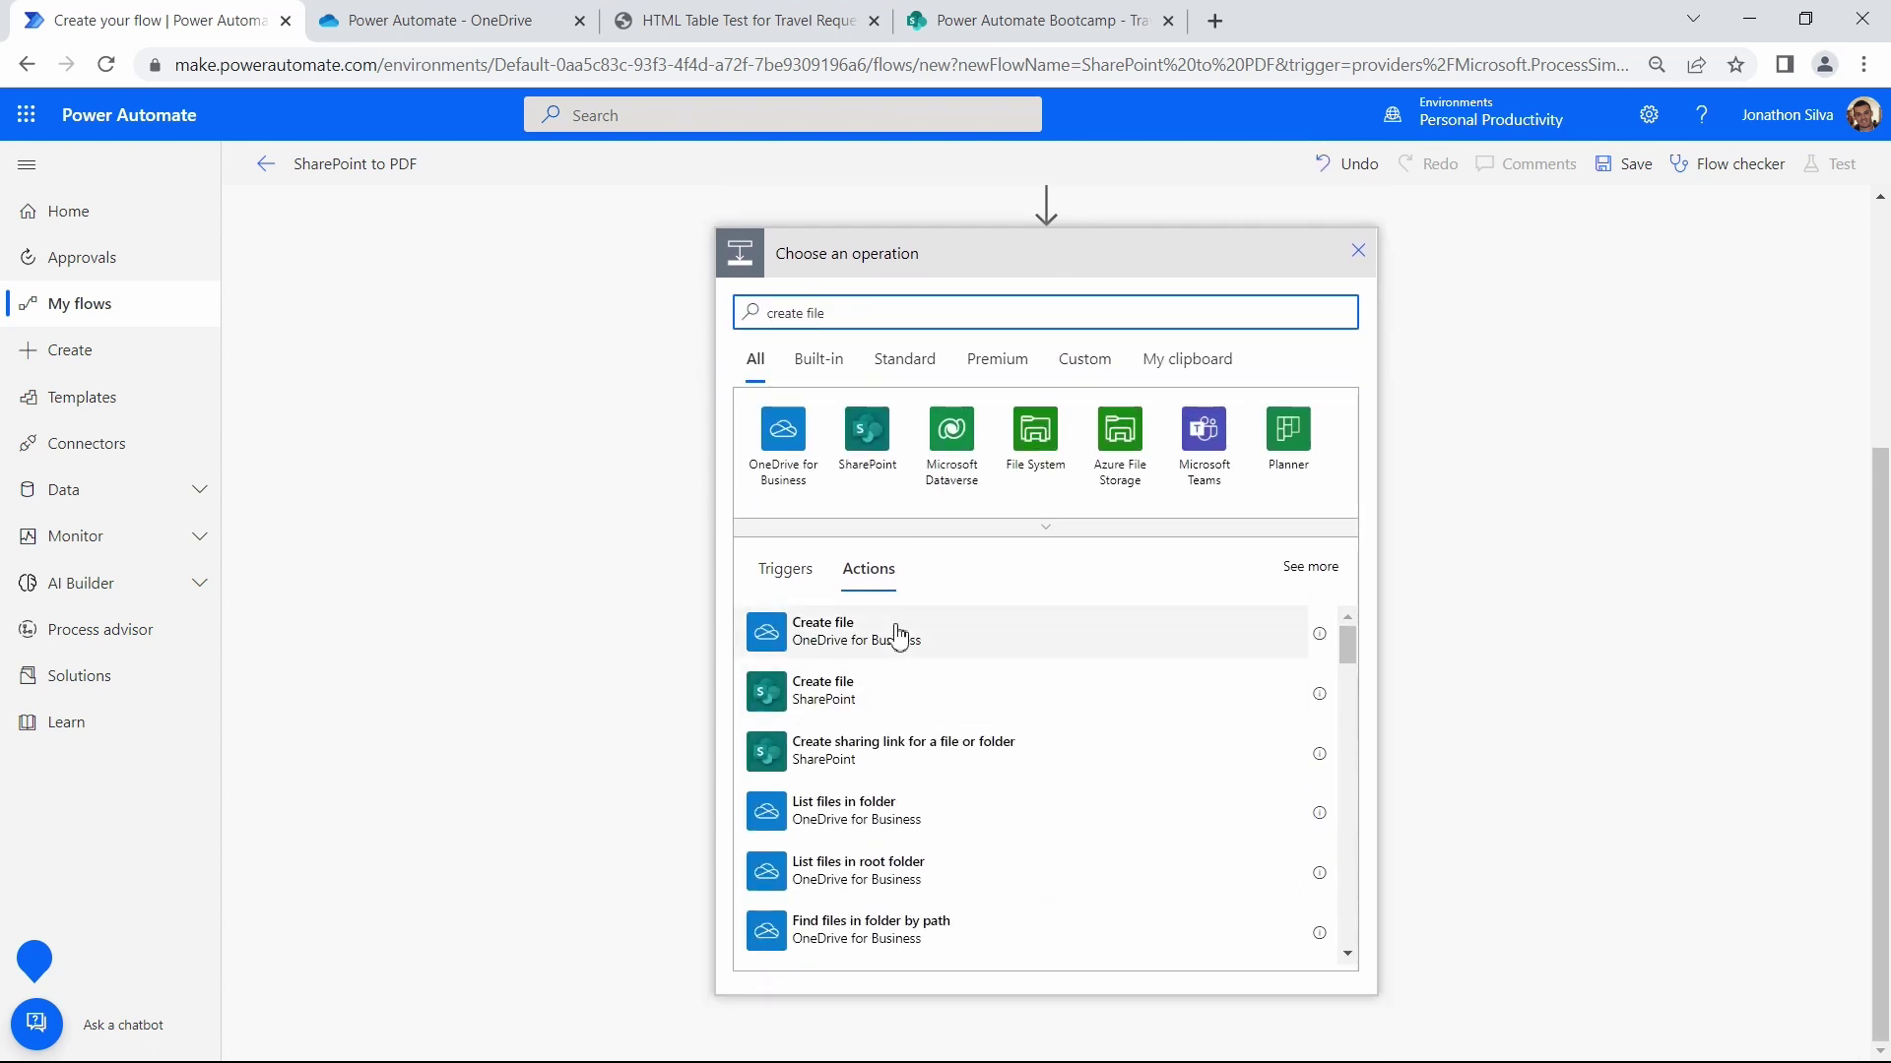
{"action": "left_click", "coordinate": [900, 641]}
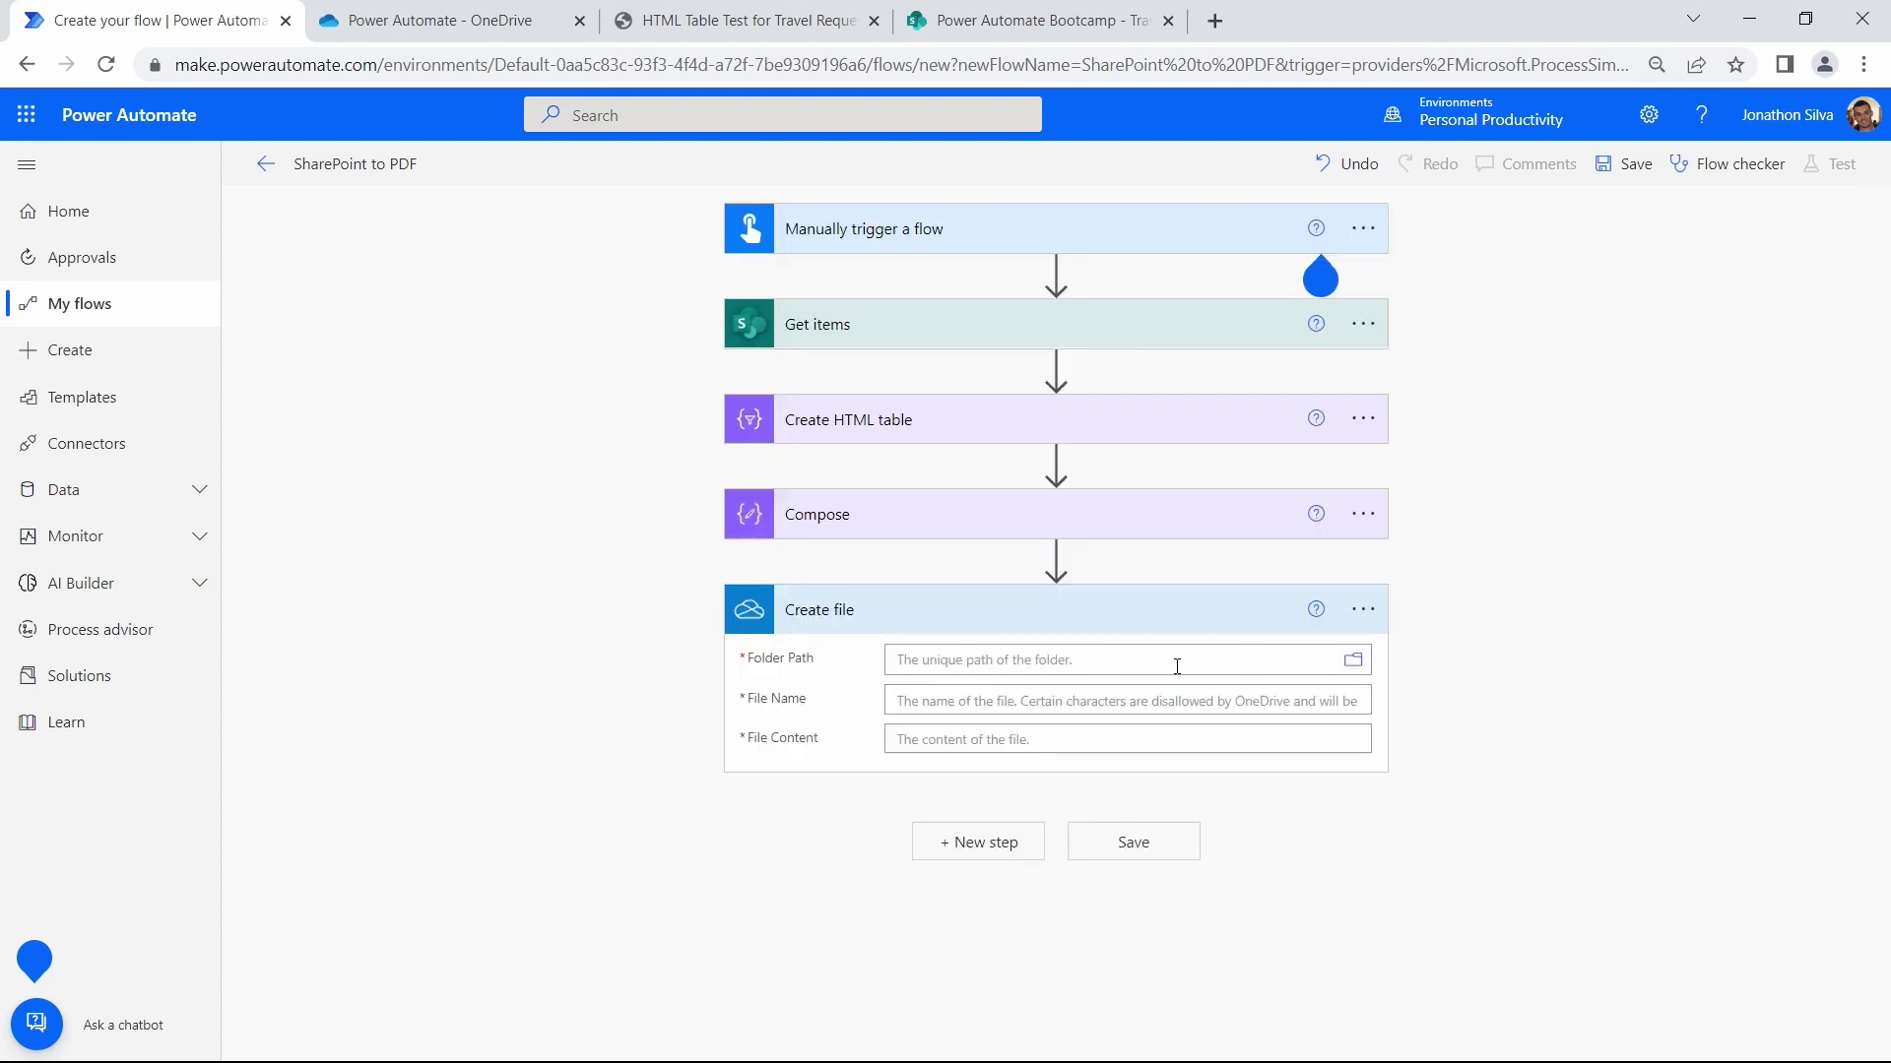
Set the Create file action's Folder Path to /Power Automate by choosing that folder under the OneDrive root
{"action": "left_click", "coordinate": [1176, 666]}
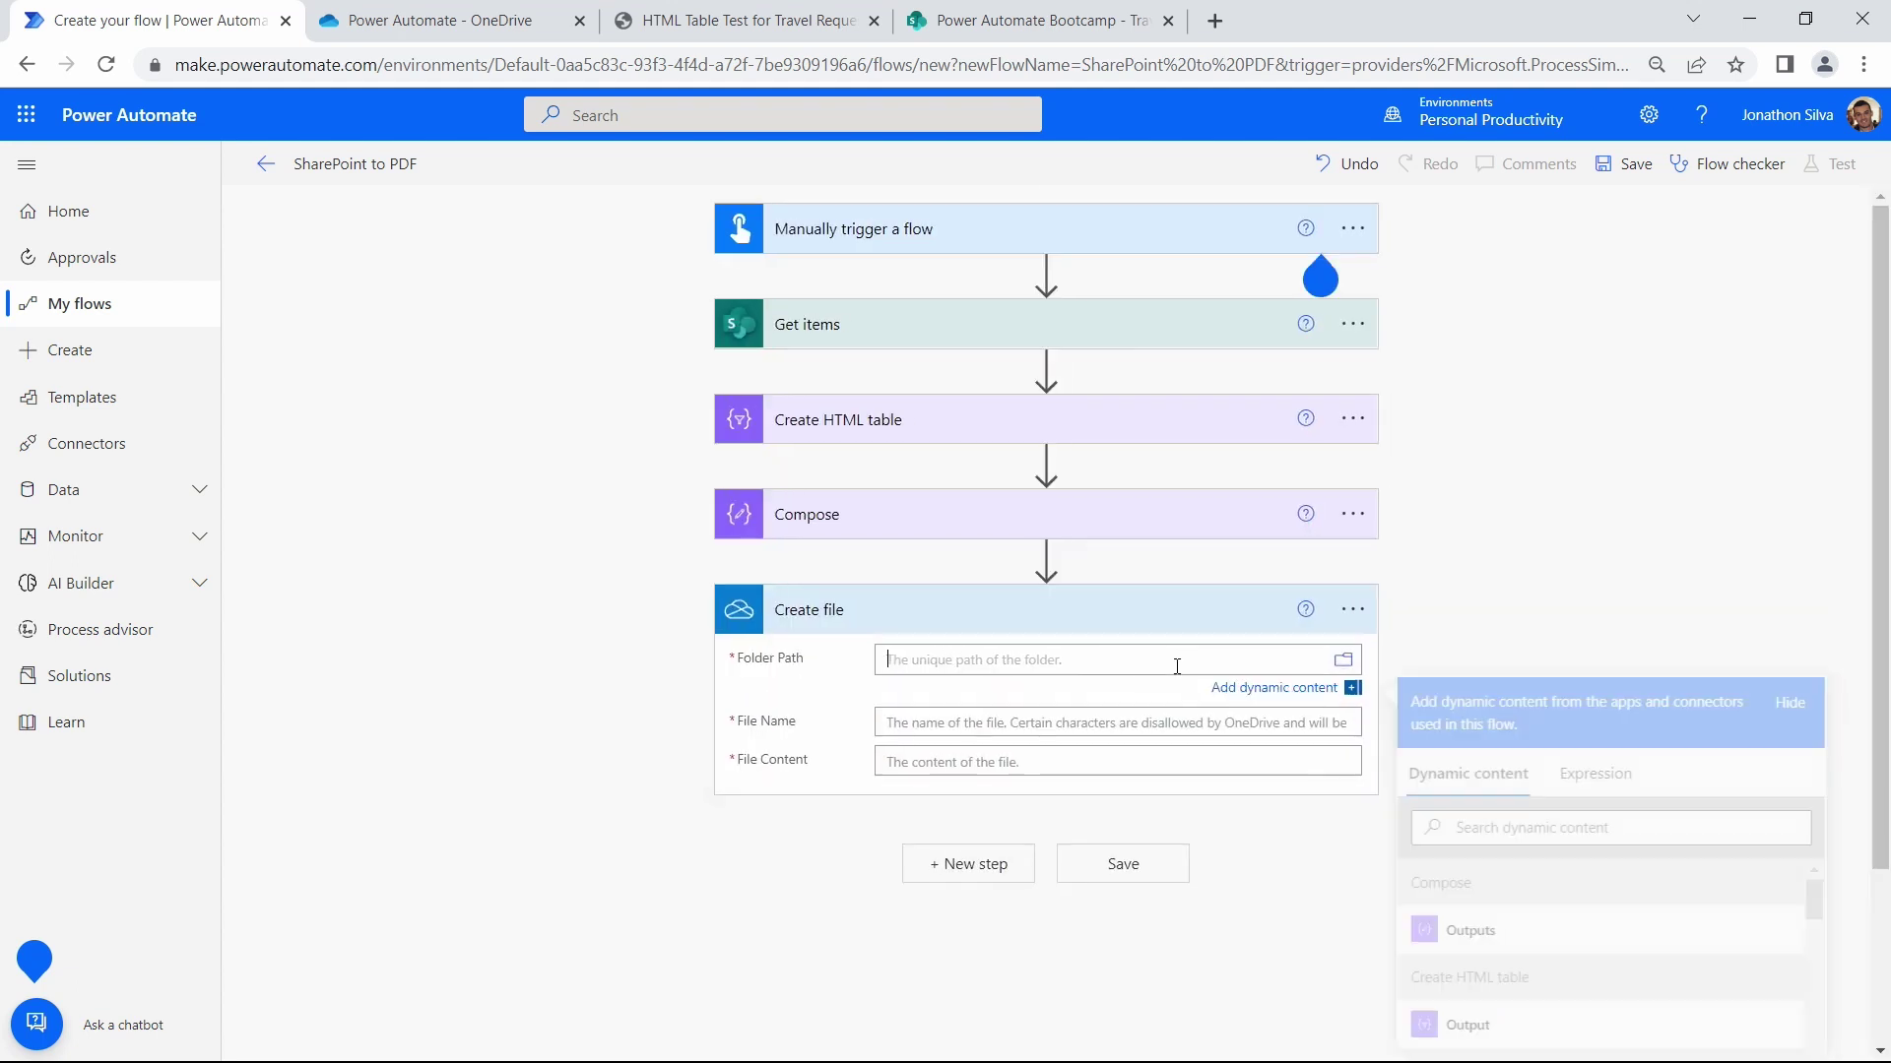
{"action": "left_click", "coordinate": [1343, 664]}
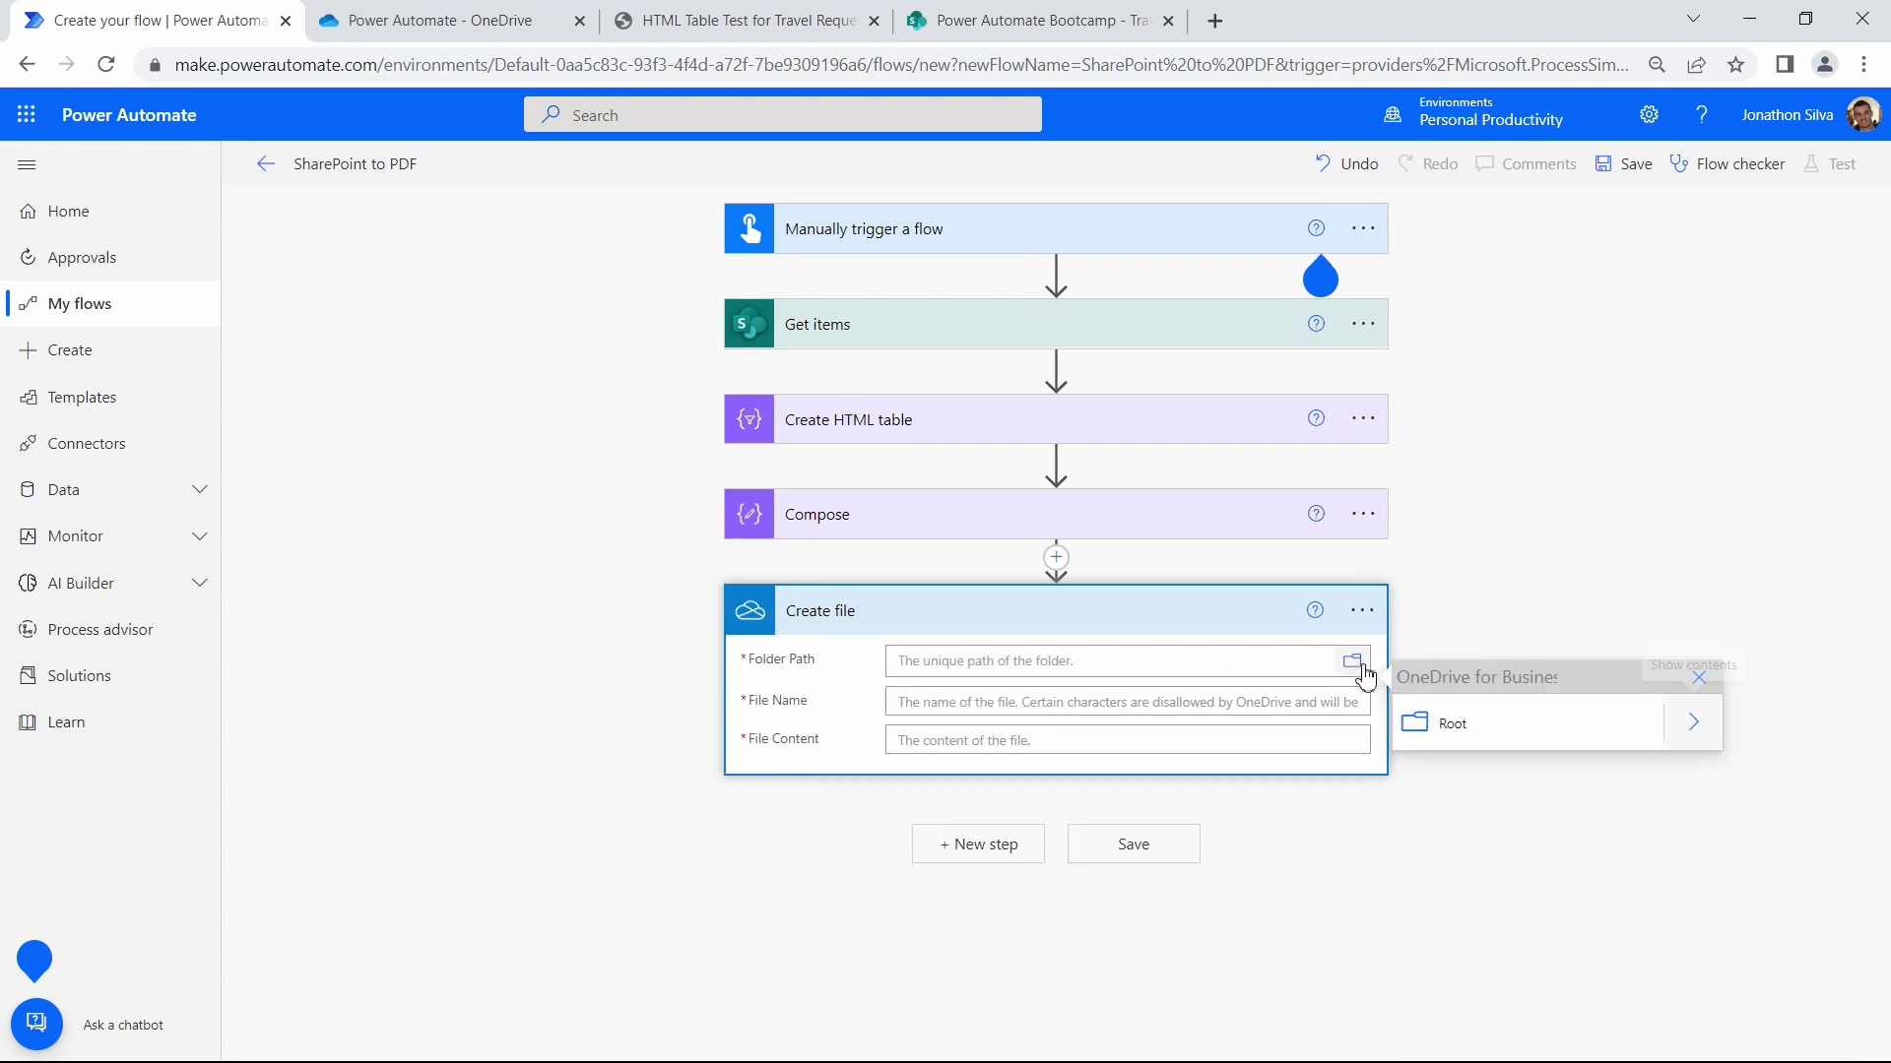
{"action": "left_click", "coordinate": [1695, 729]}
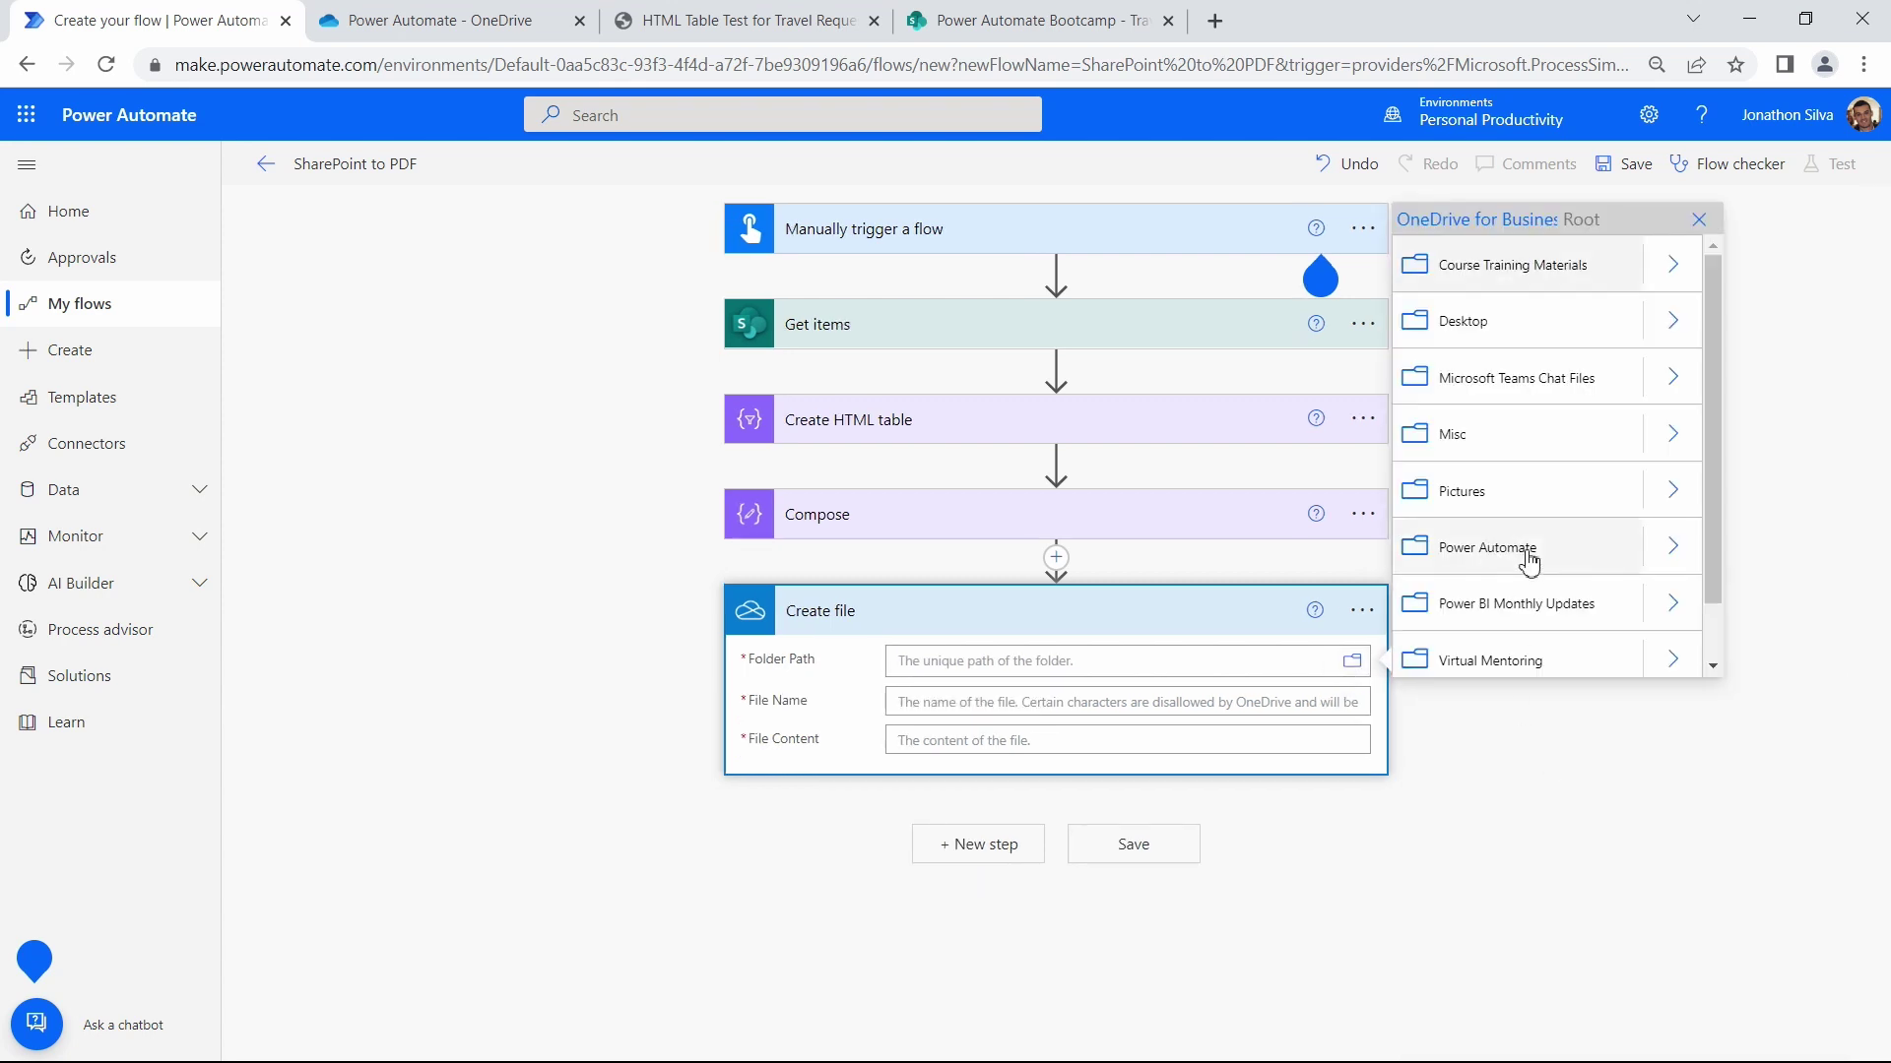
{"action": "left_click", "coordinate": [1487, 553]}
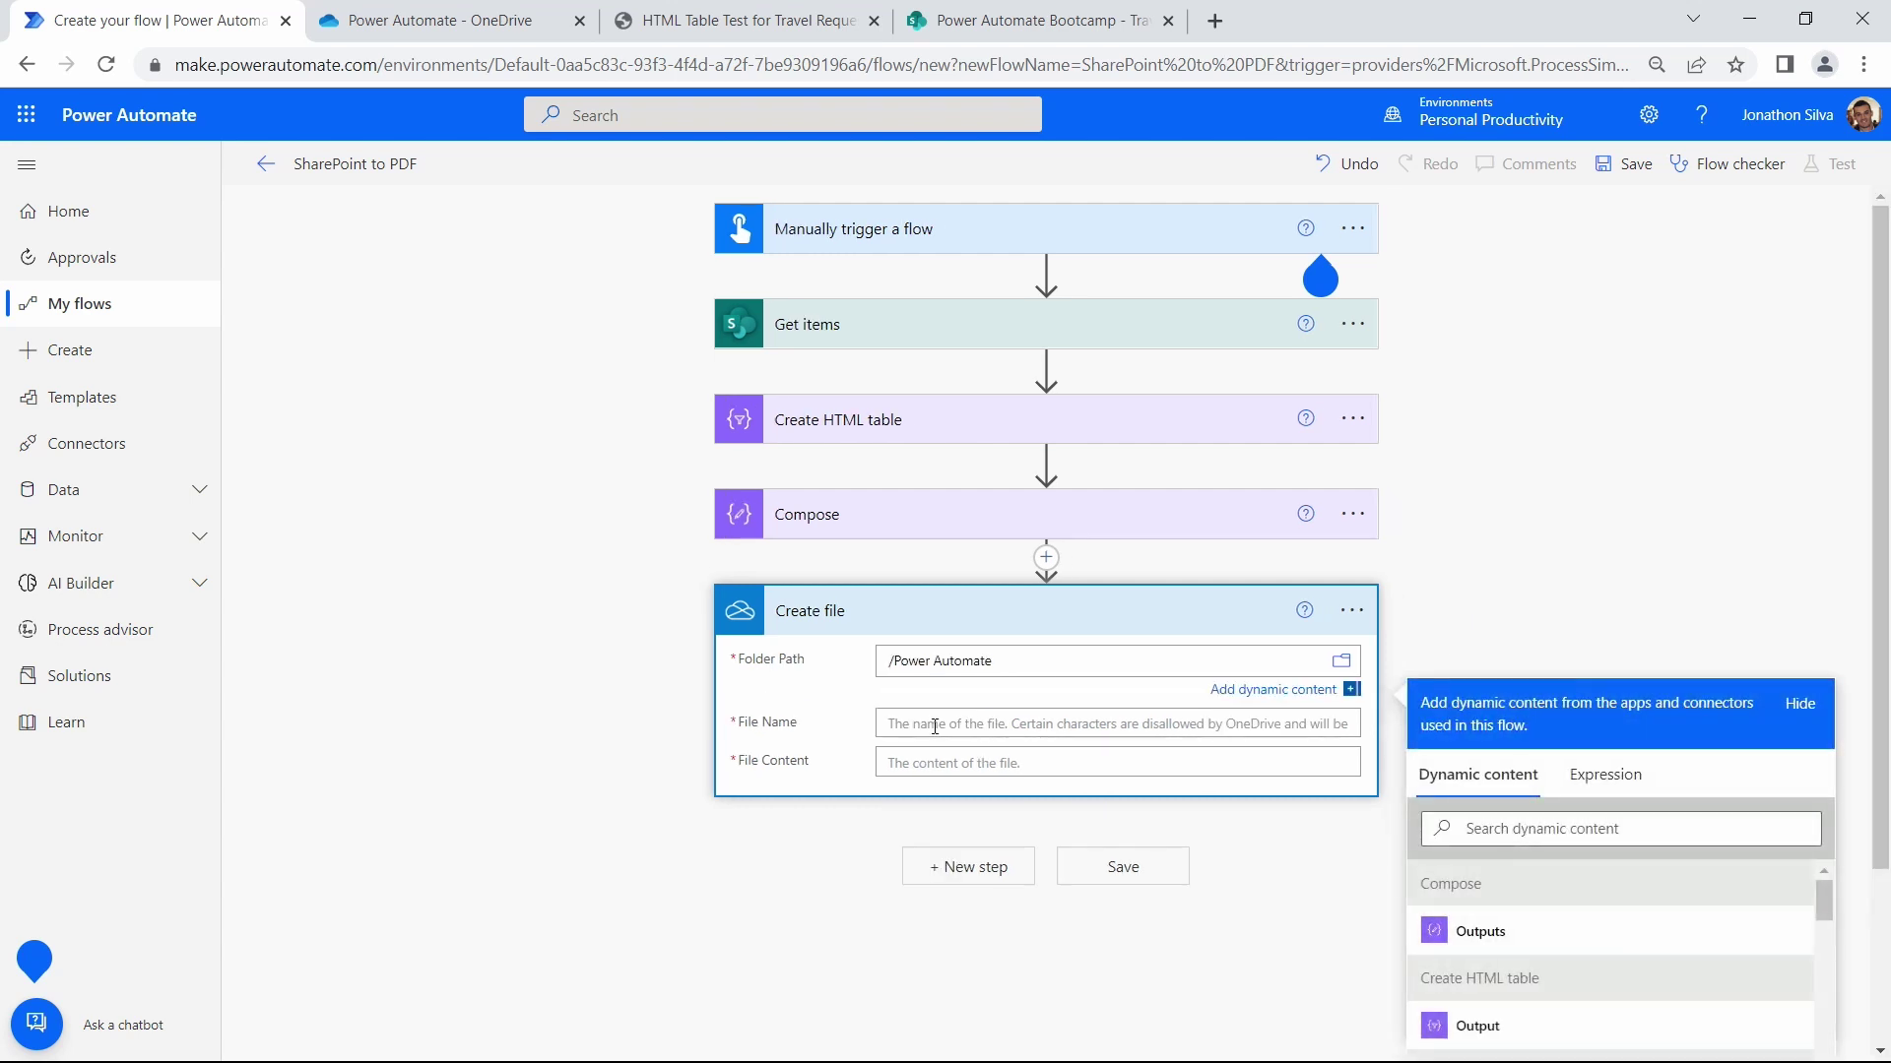
Name the new file HTML Table with CSS Styling.html in the Create file action
{"action": "left_click", "coordinate": [936, 725]}
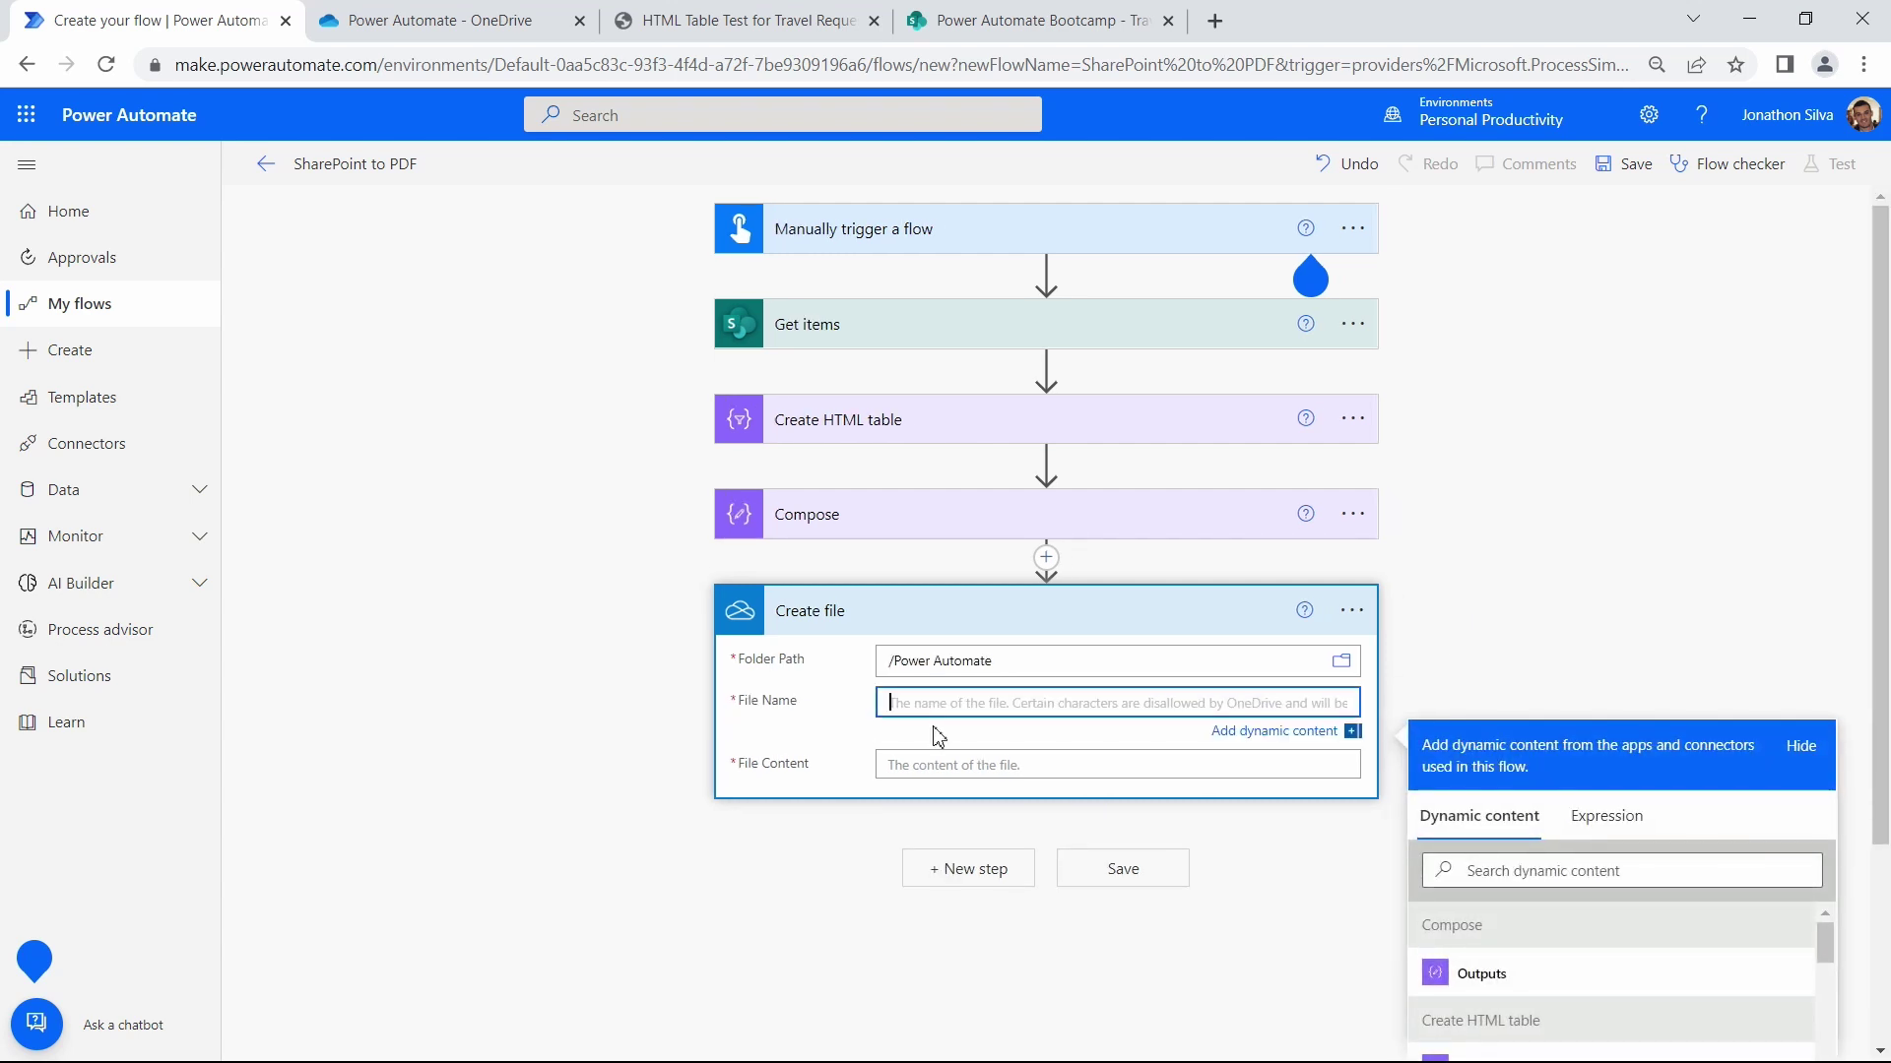
{"action": "type", "text": "HTMLTable with"}
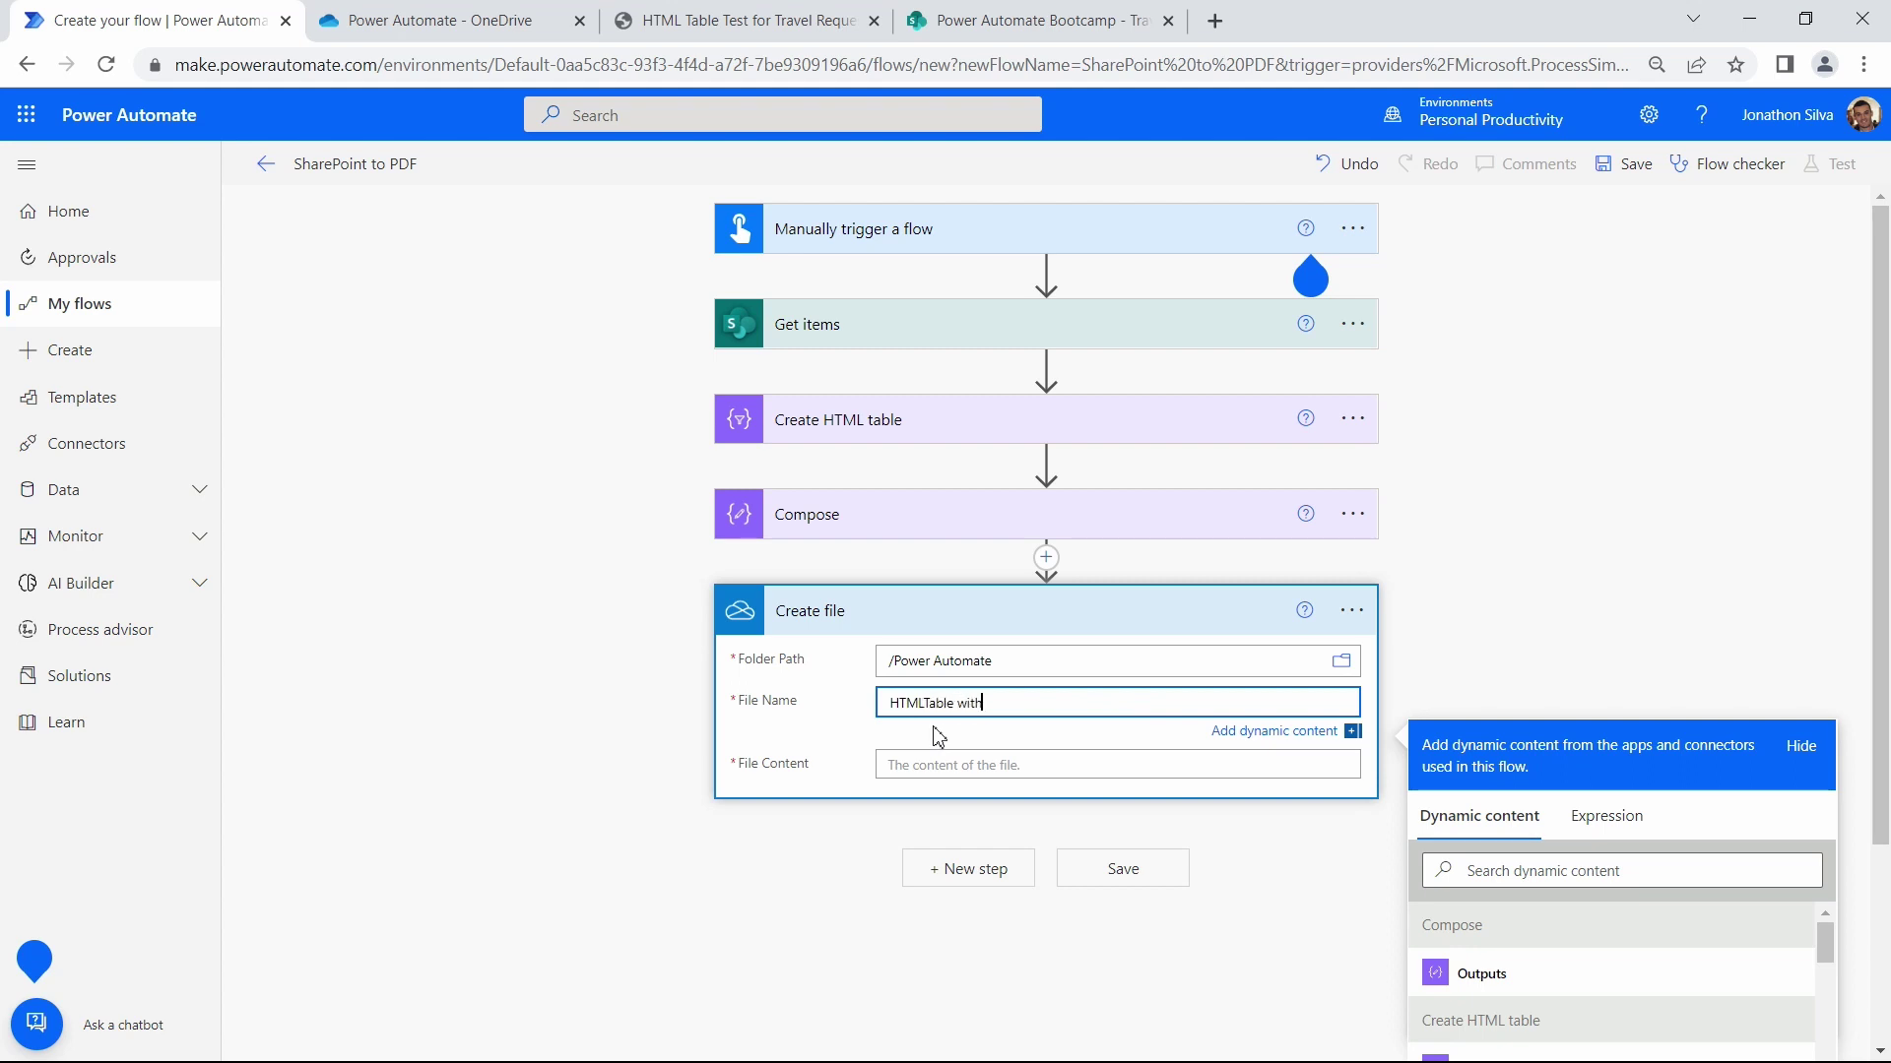
{"action": "key", "text": "BackSpace"}
{"action": "key", "text": "BackSpace"}
{"action": "key", "text": "BackSpace"}
{"action": "key", "text": "BackSpace"}
{"action": "type", "text": "able with CSS Styling"}
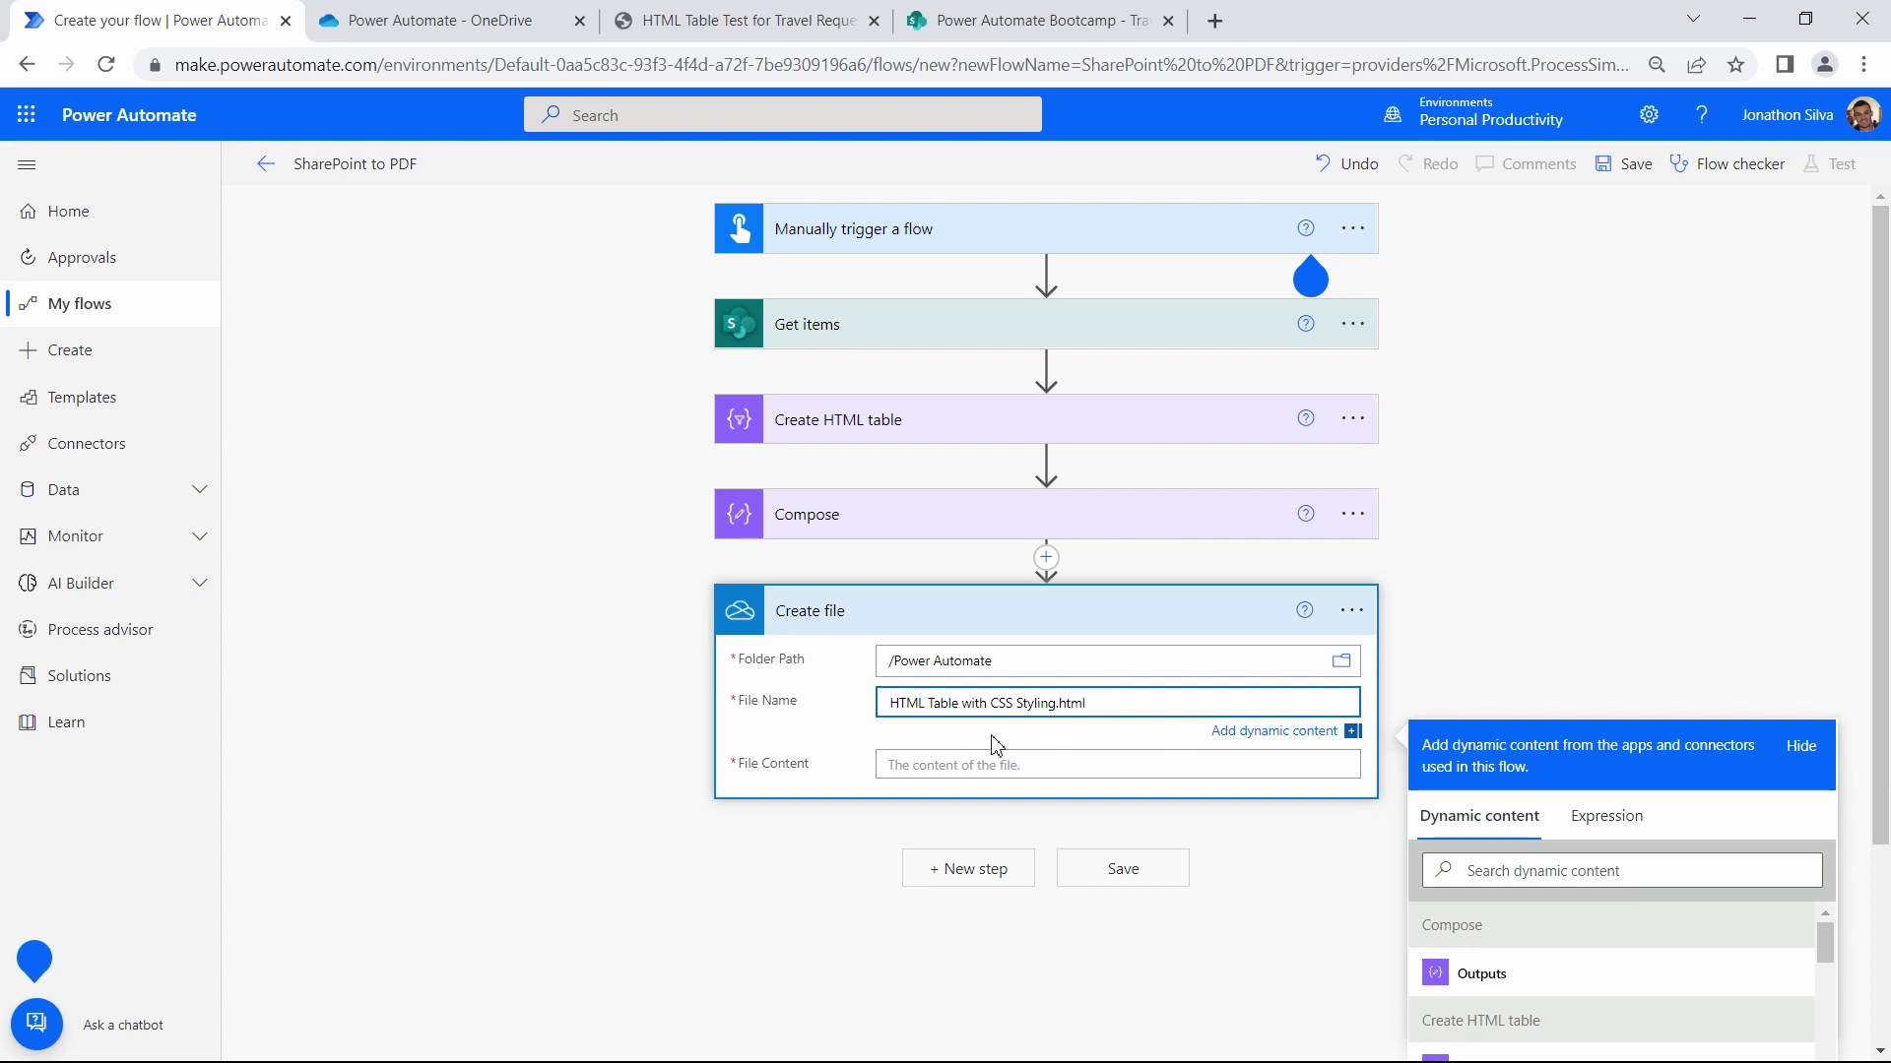
Set the Create file action's File Content to the Compose Outputs followed by the Create HTML table Output
{"action": "left_click", "coordinate": [1043, 765]}
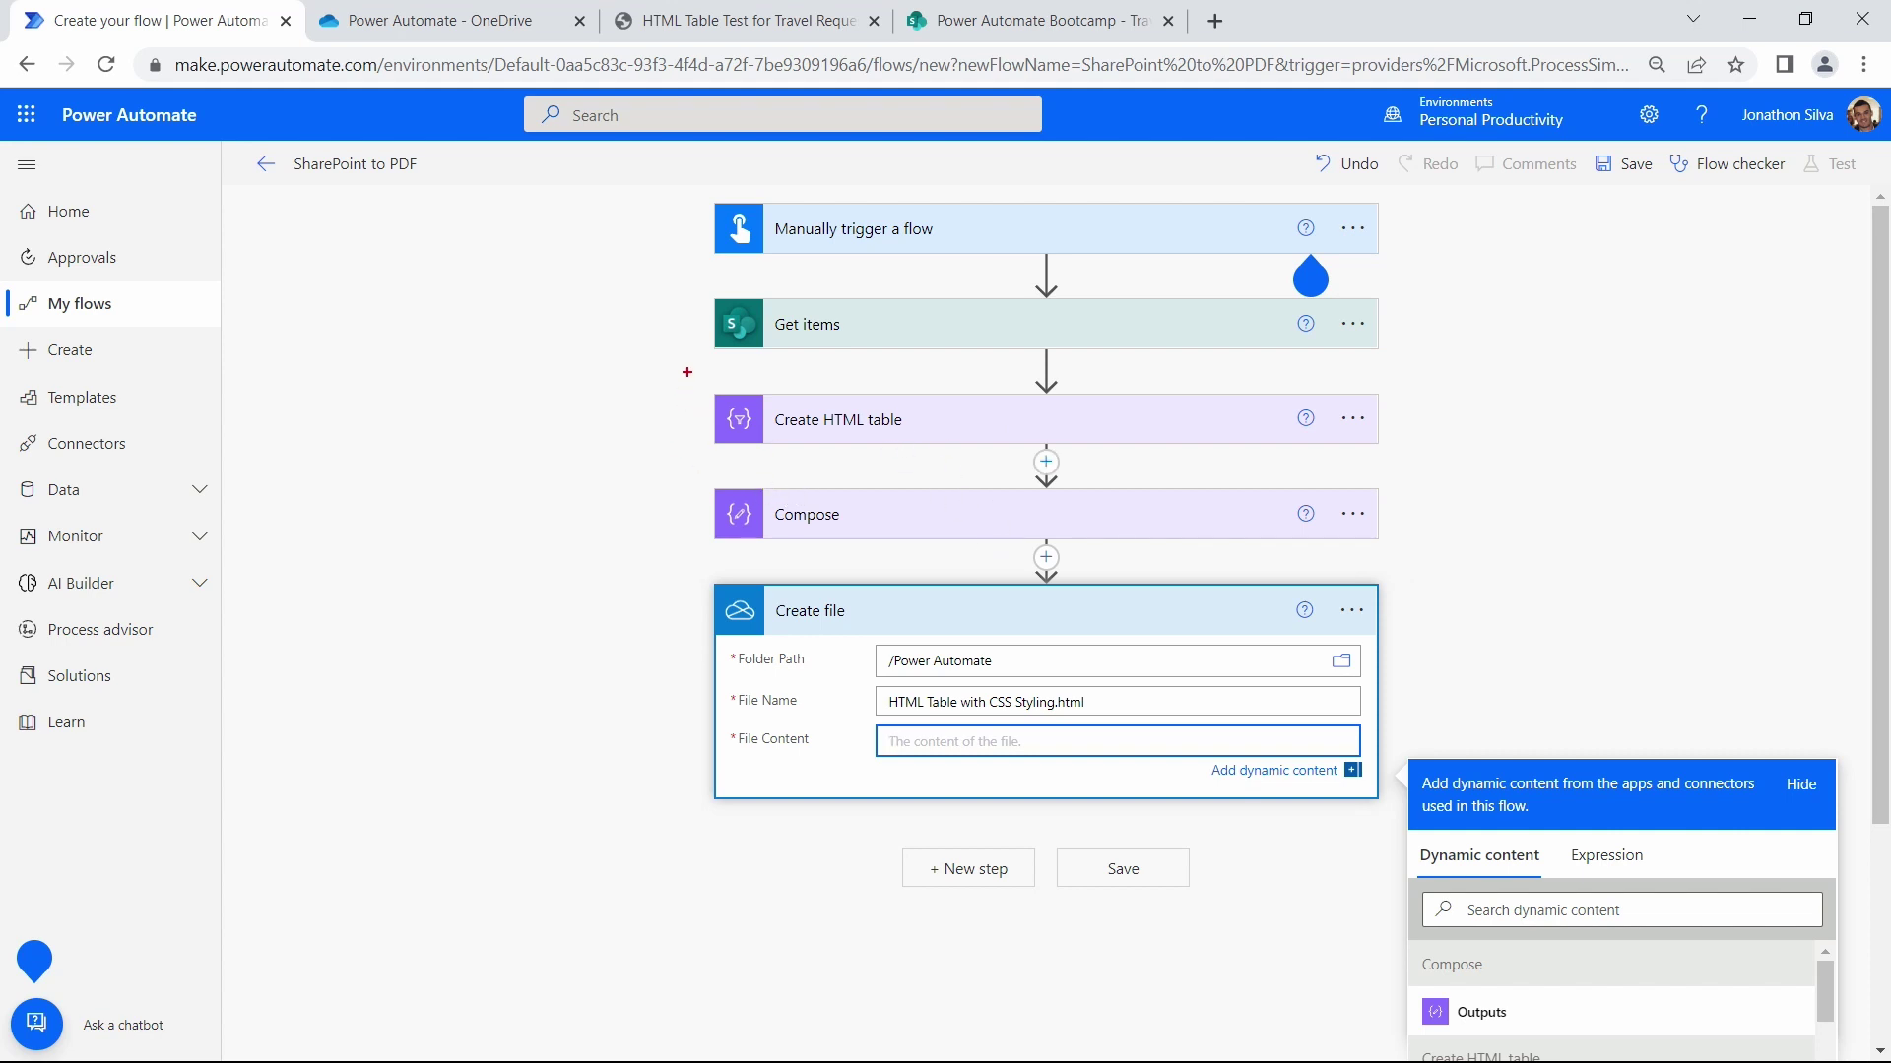
{"action": "mouse_move", "coordinate": [687, 372]}
{"action": "left_mouse_down"}
{"action": "mouse_move", "coordinate": [1393, 515]}
{"action": "mouse_move", "coordinate": [1400, 549]}
{"action": "left_mouse_up"}
{"action": "scroll", "coordinate": [1310, 628], "scroll_direction": "down", "scroll_amount": 3}
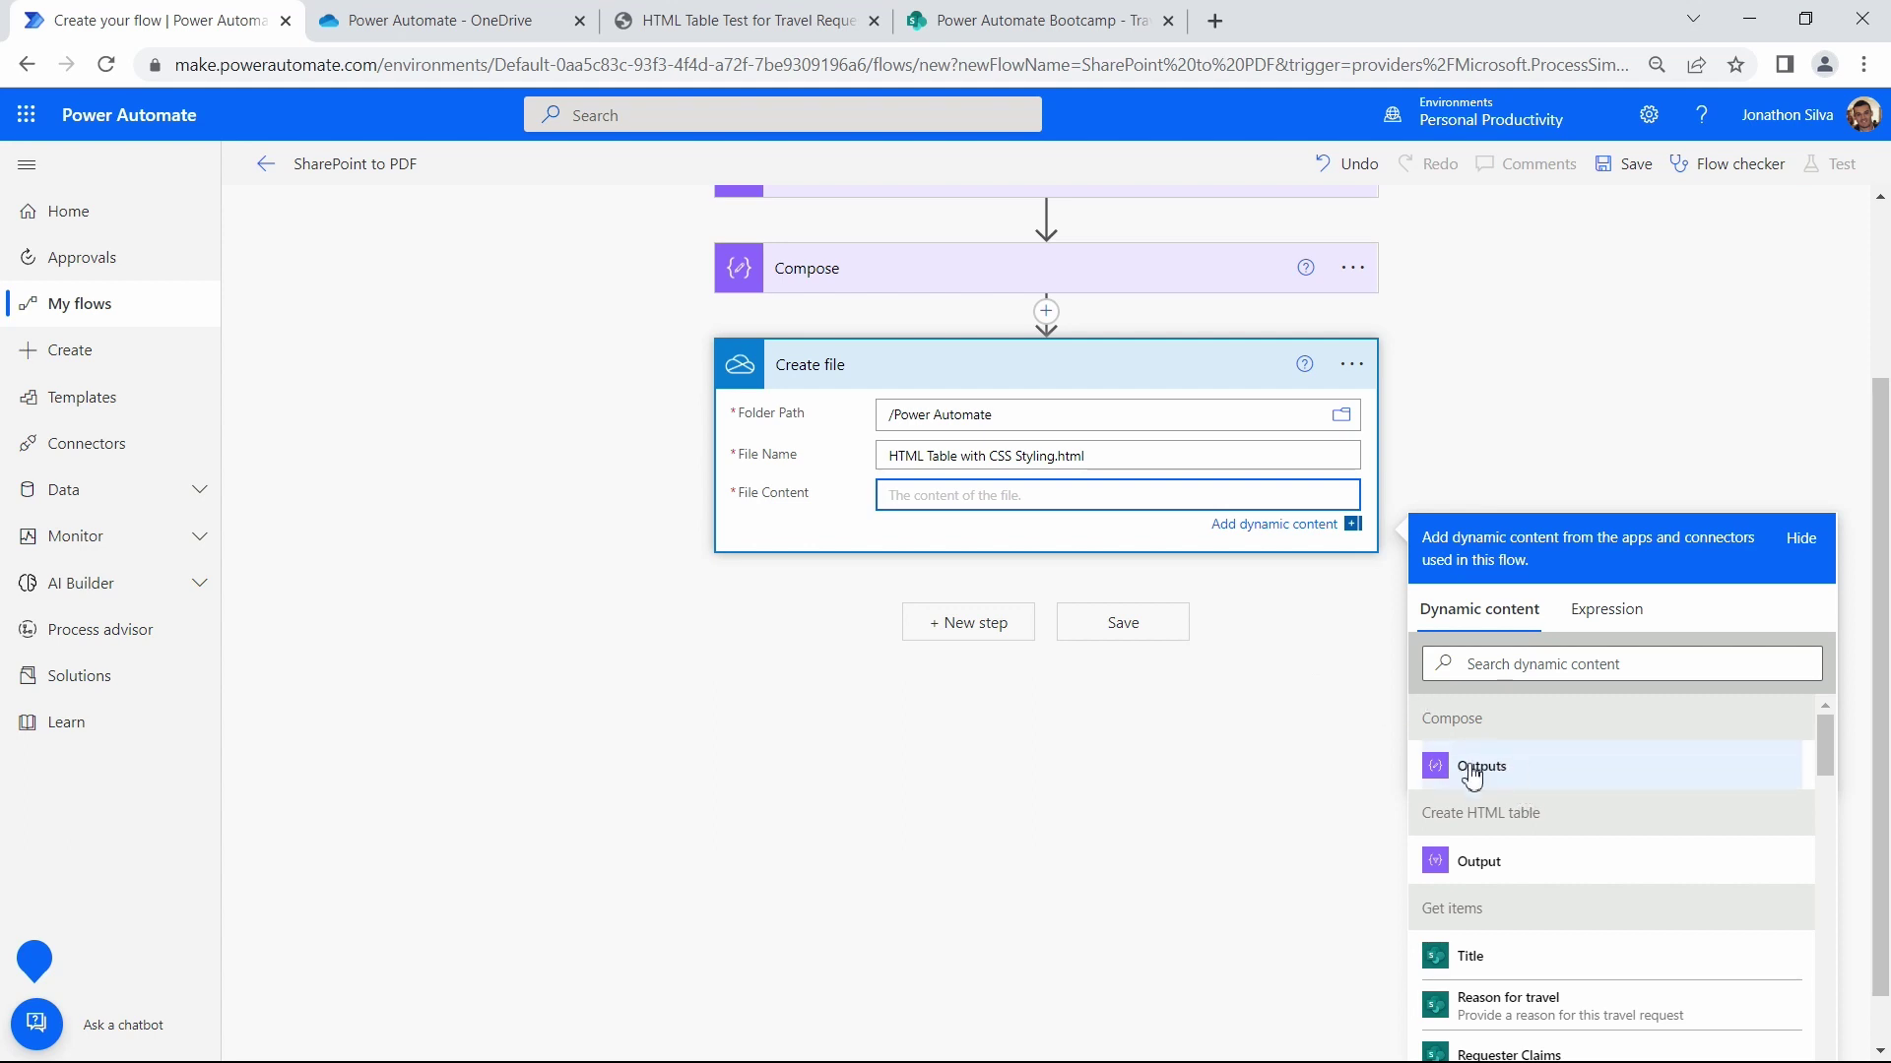
{"action": "left_click", "coordinate": [1494, 778]}
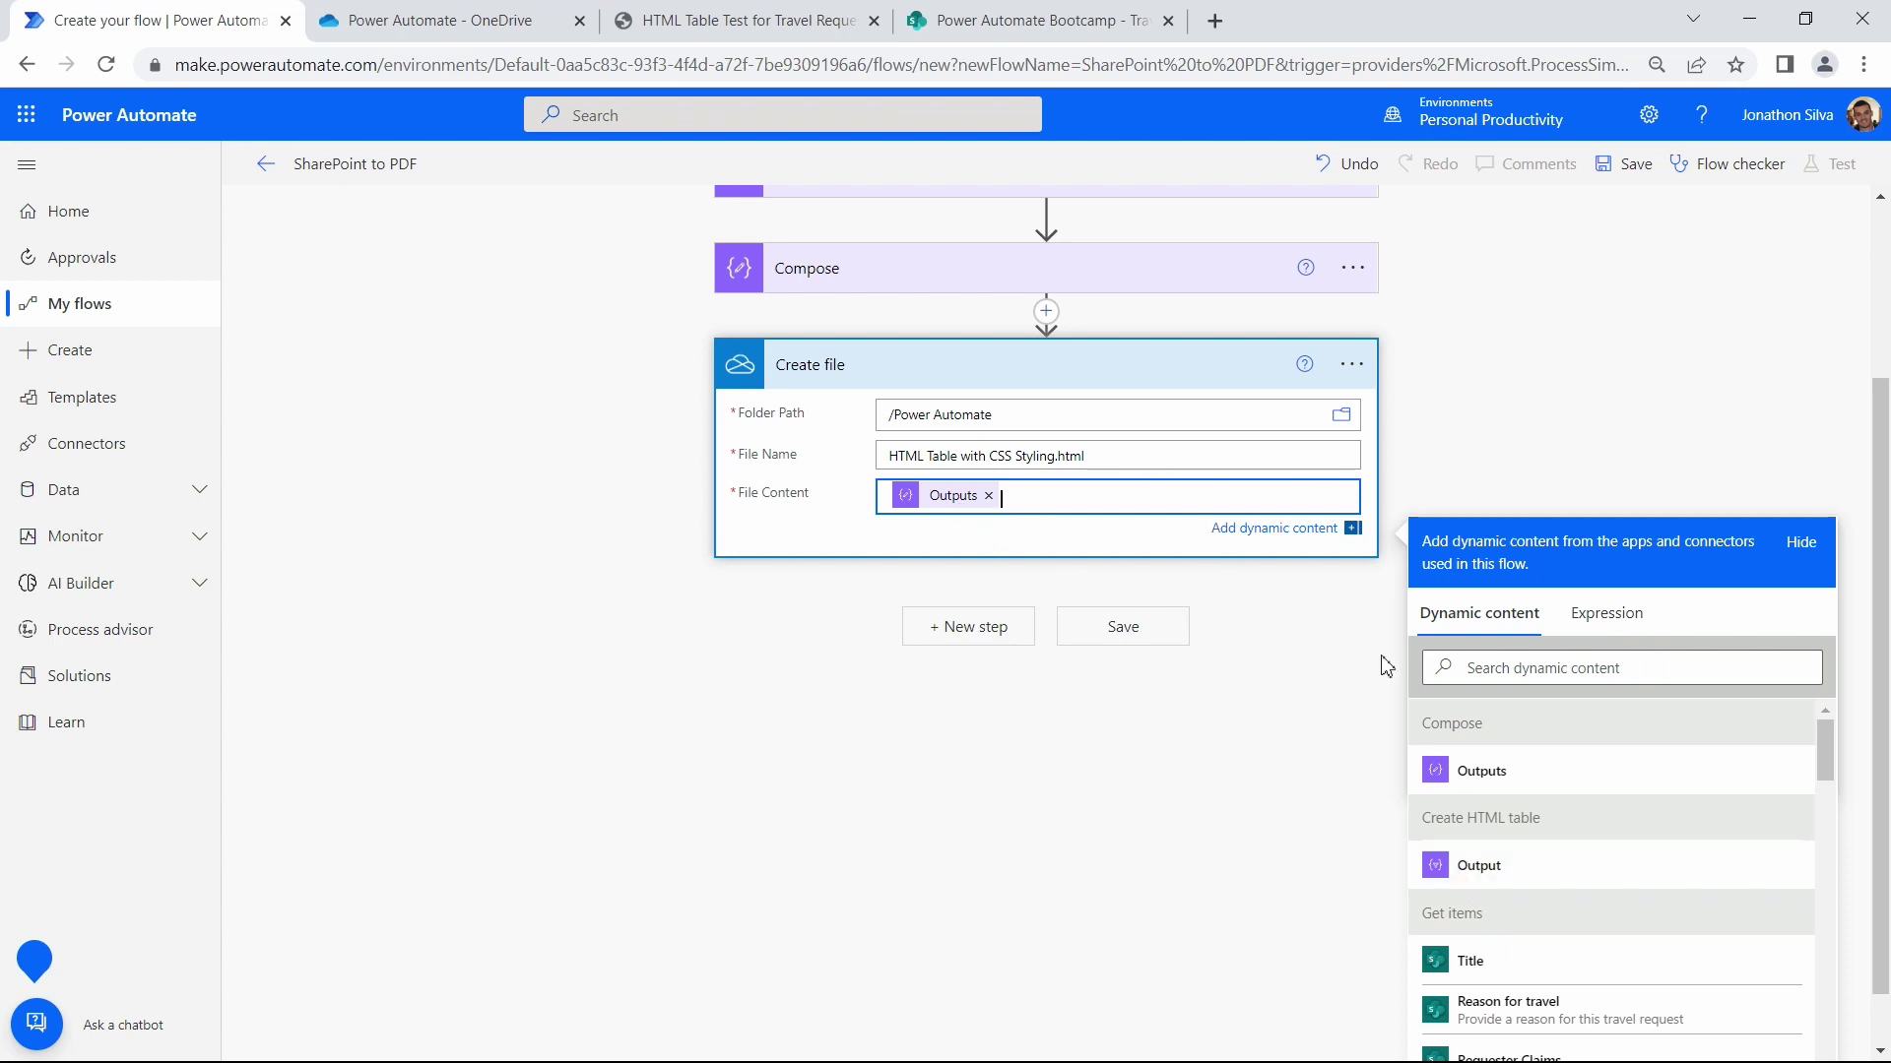
{"action": "left_click", "coordinate": [1532, 877]}
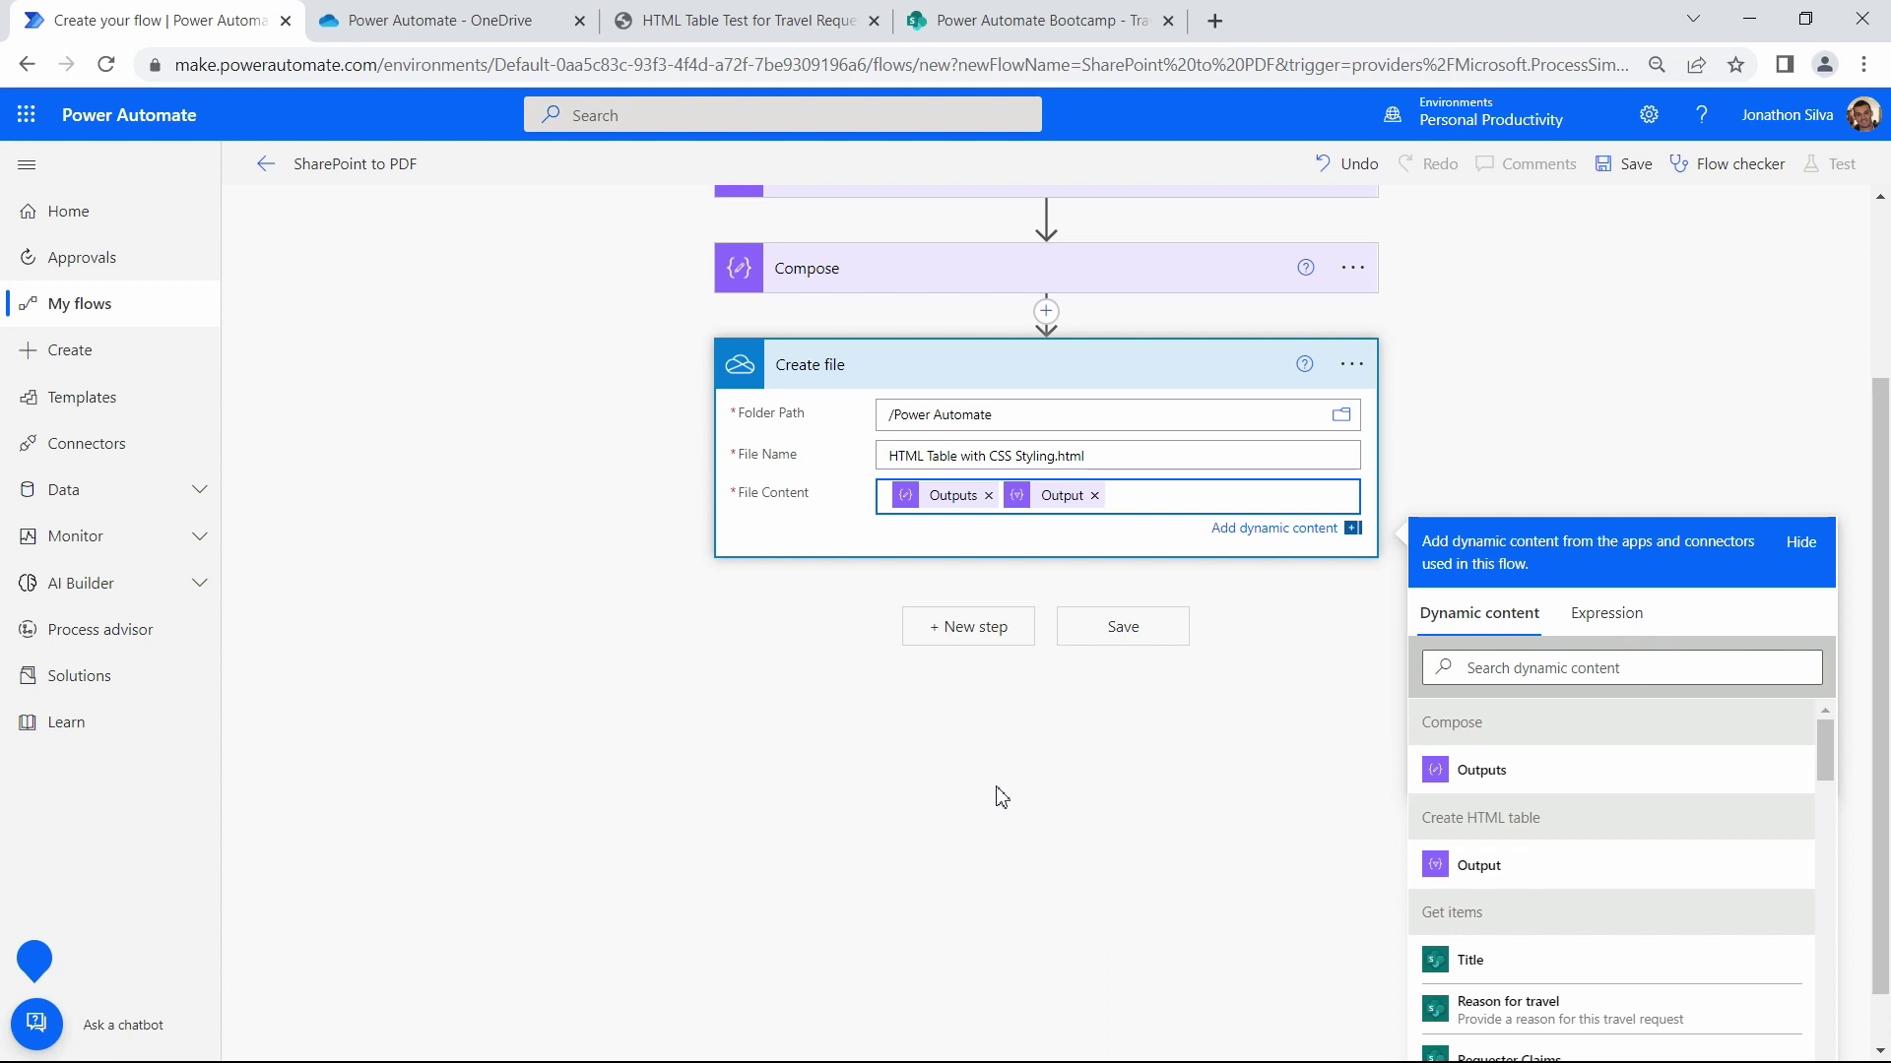
Add the OneDrive for Business Convert file (preview) action after Create file
{"action": "left_click", "coordinate": [980, 637]}
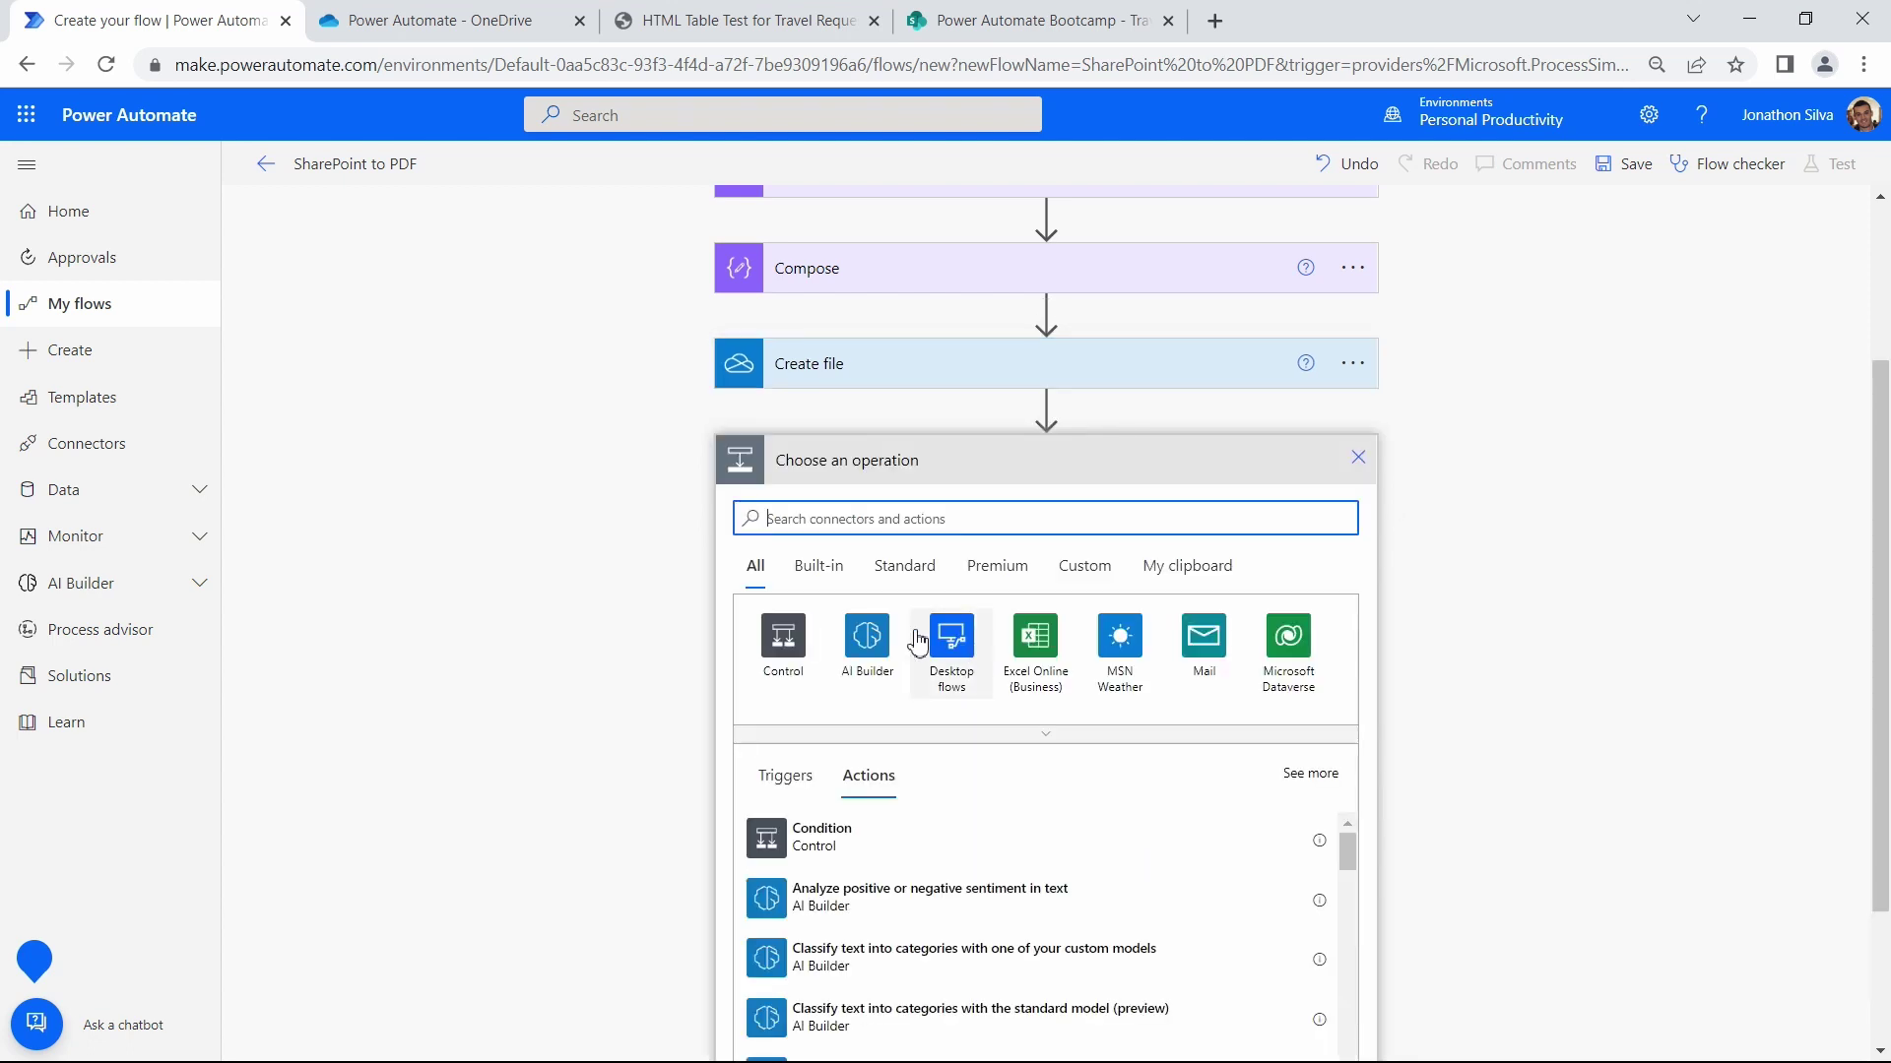
{"action": "type", "text": "convert file"}
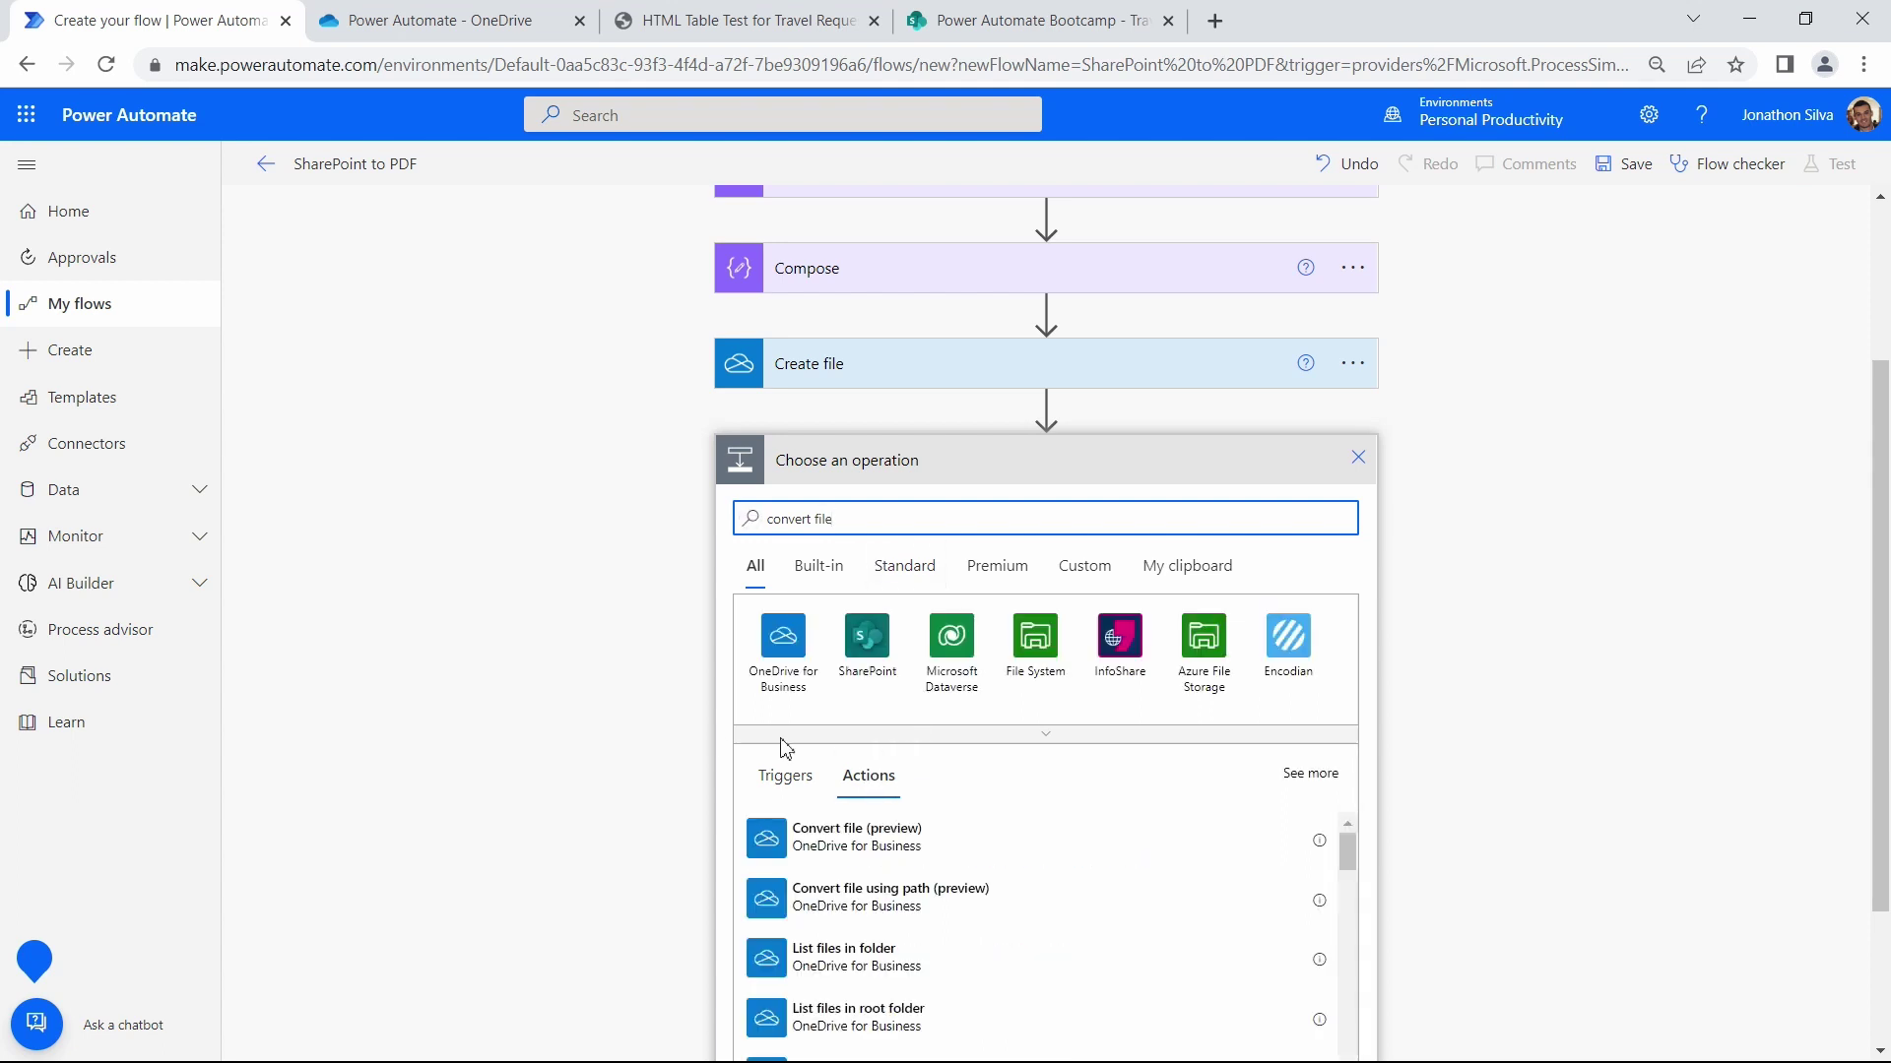
{"action": "scroll", "coordinate": [730, 727], "scroll_direction": "down", "scroll_amount": 2}
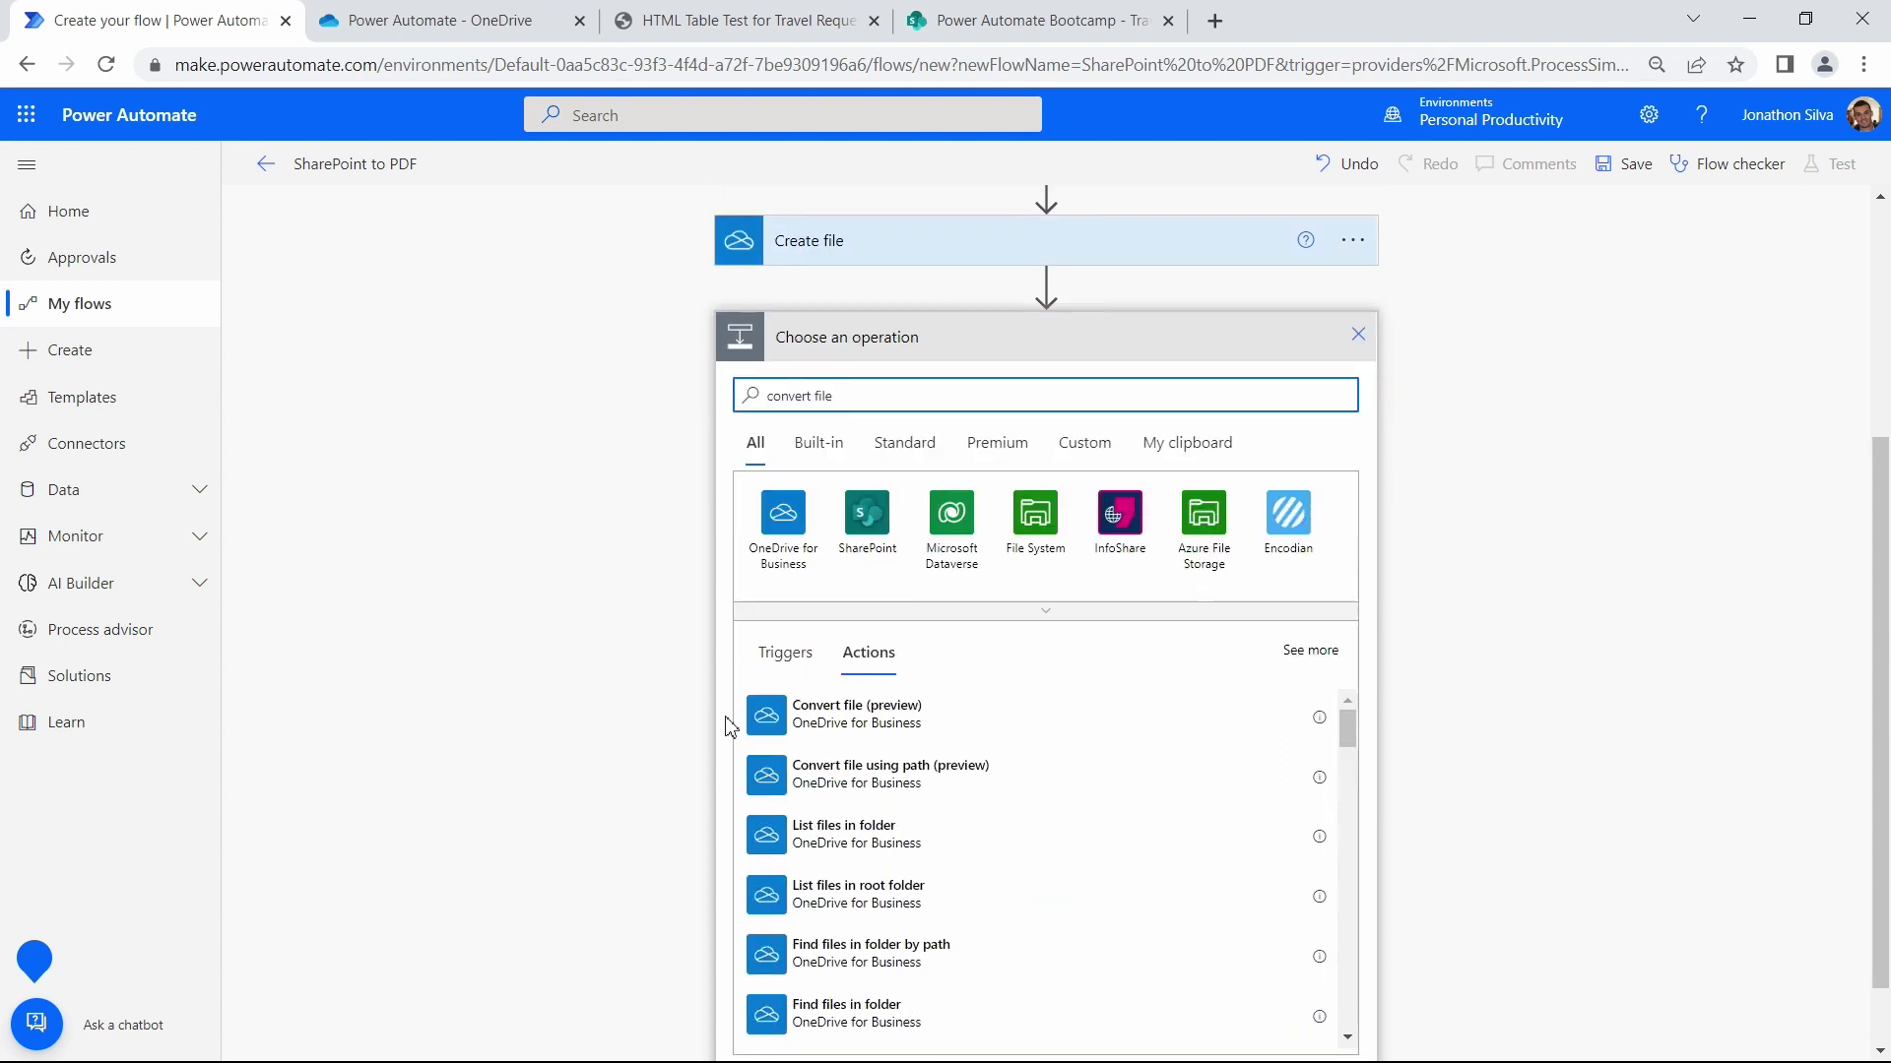
{"action": "left_click", "coordinate": [940, 722]}
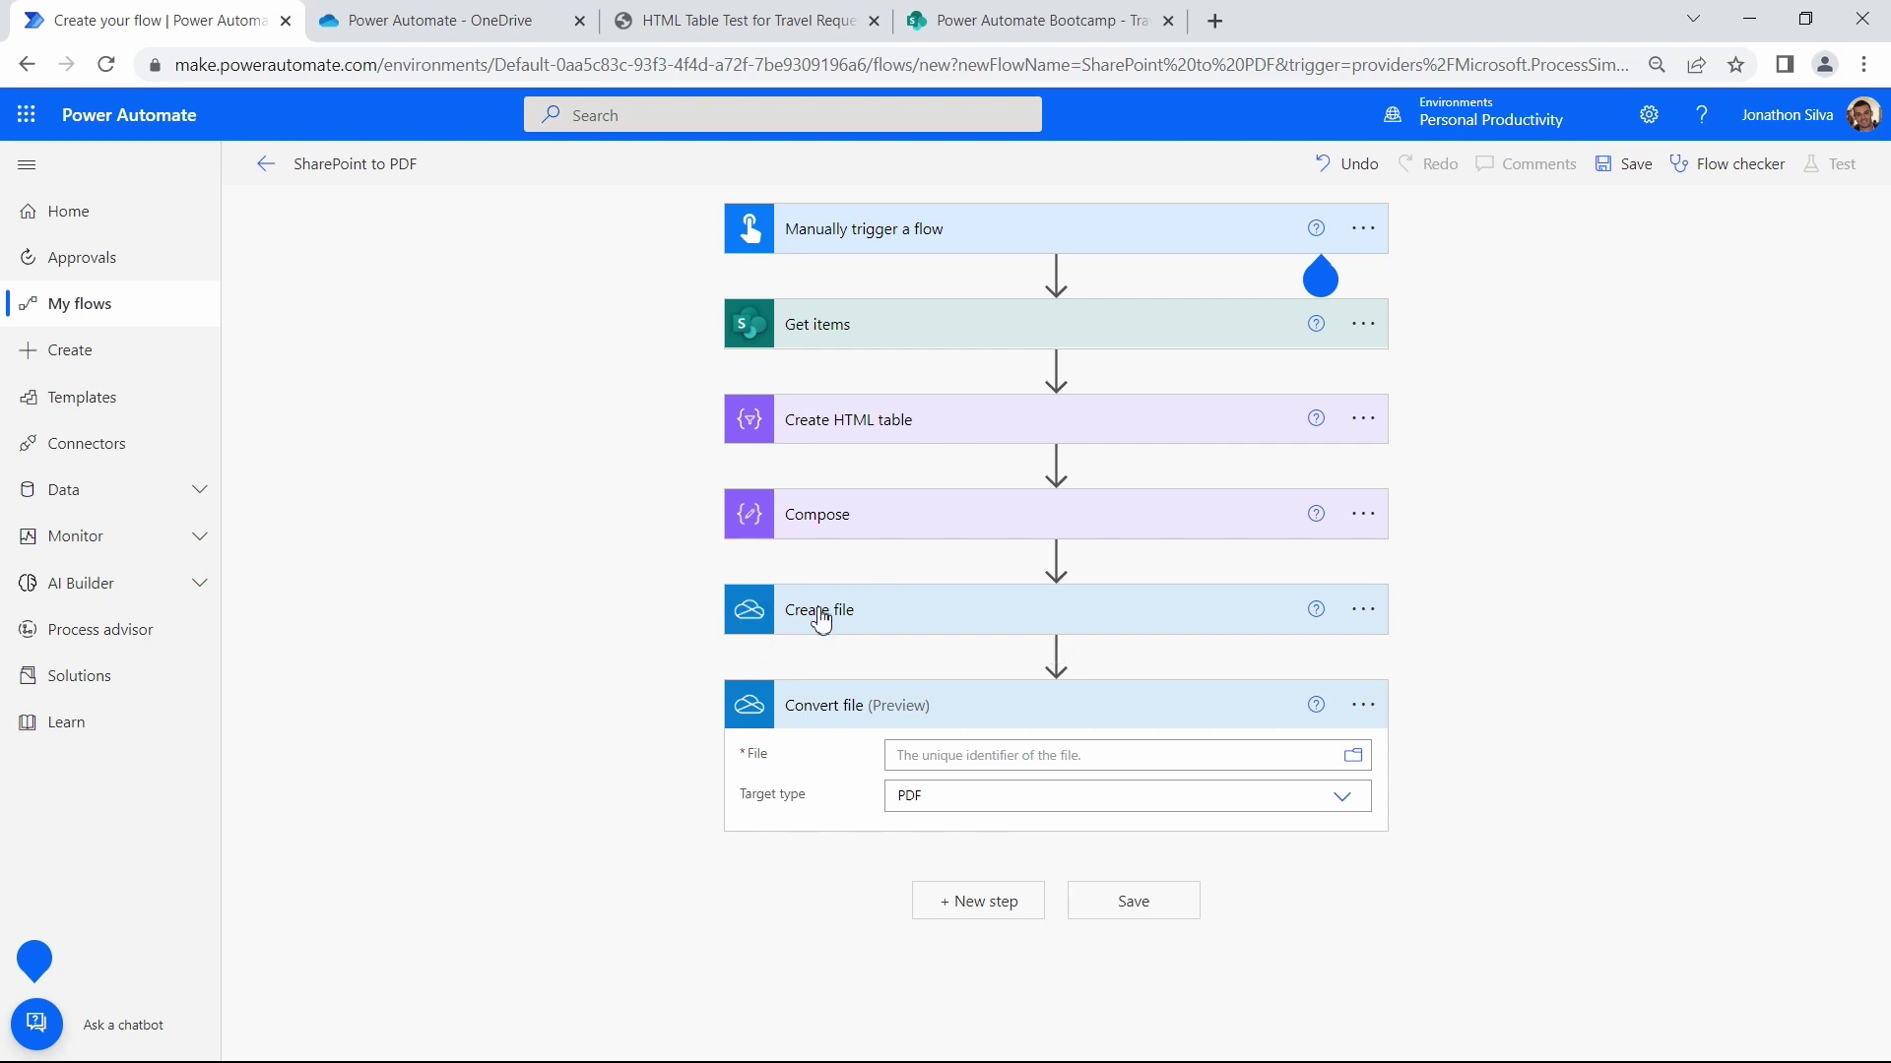
Set the Convert file action's File to the Id from Create file, keeping PDF as the target type
{"action": "left_click", "coordinate": [1016, 751]}
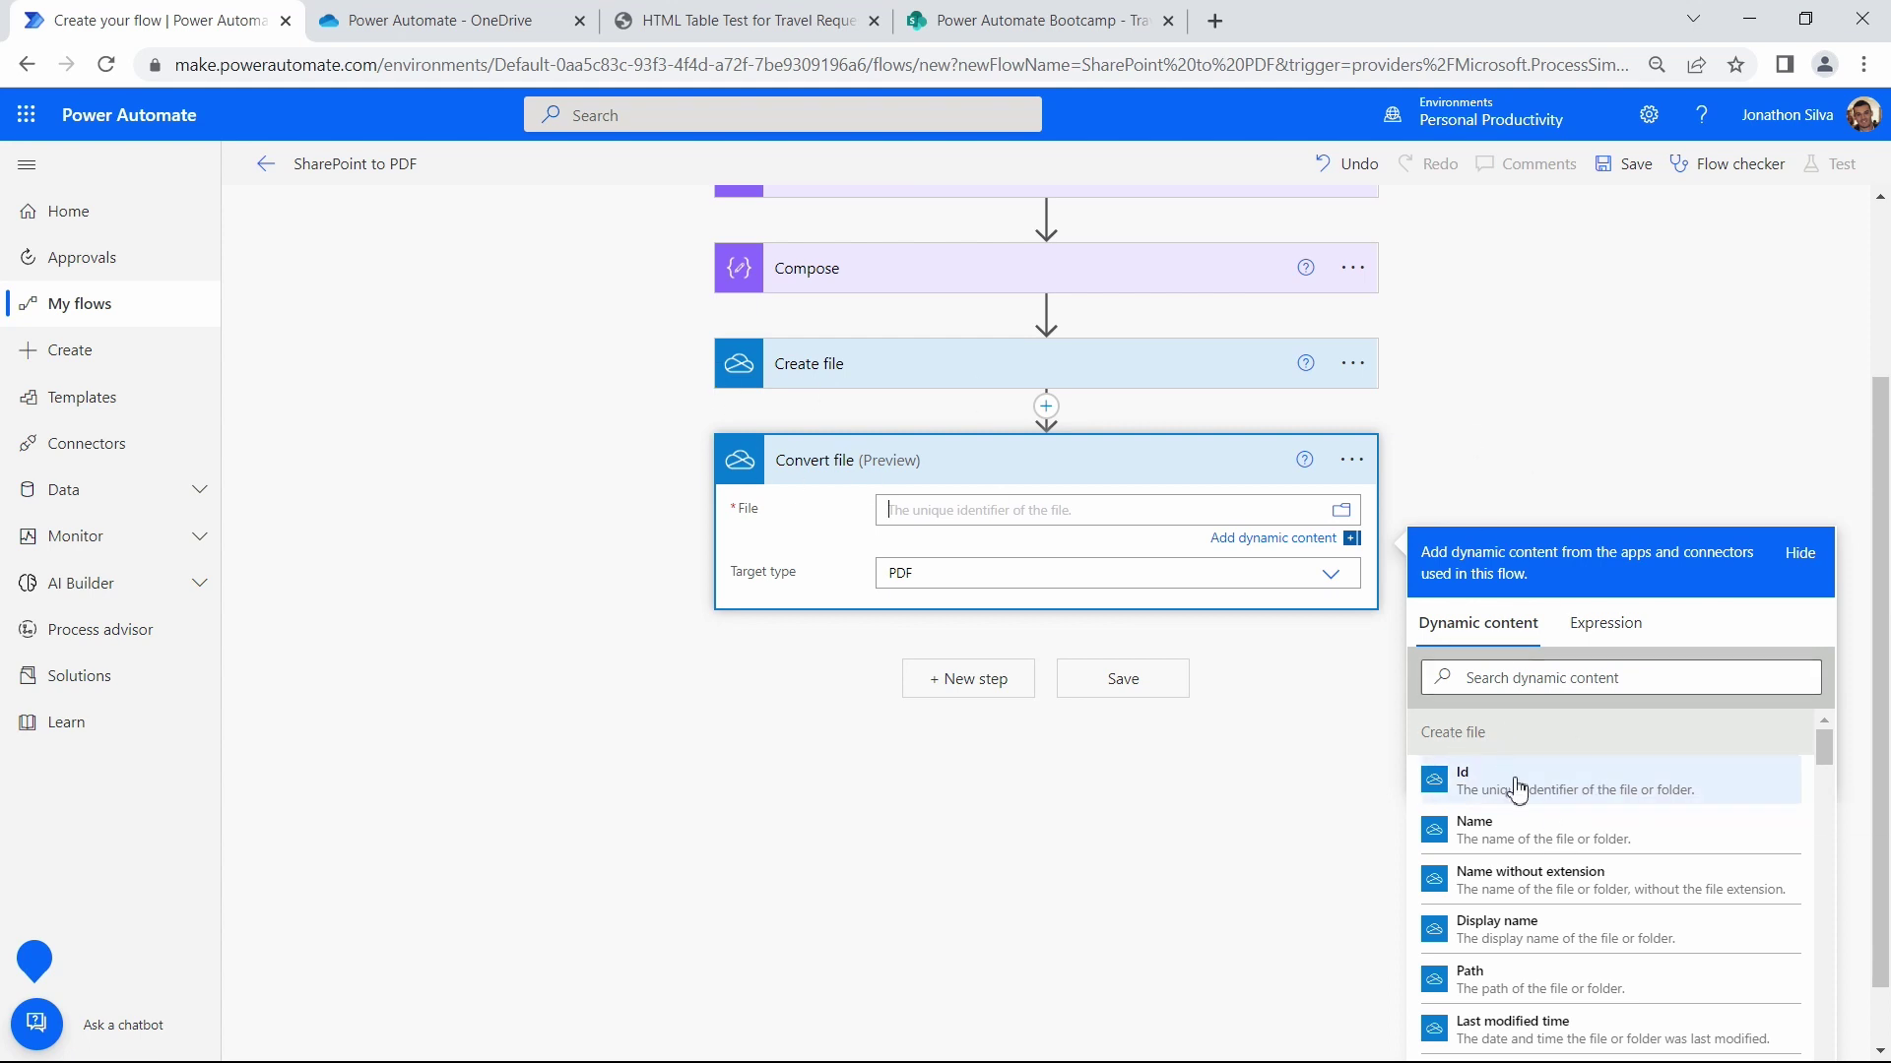
{"action": "left_click", "coordinate": [1508, 781]}
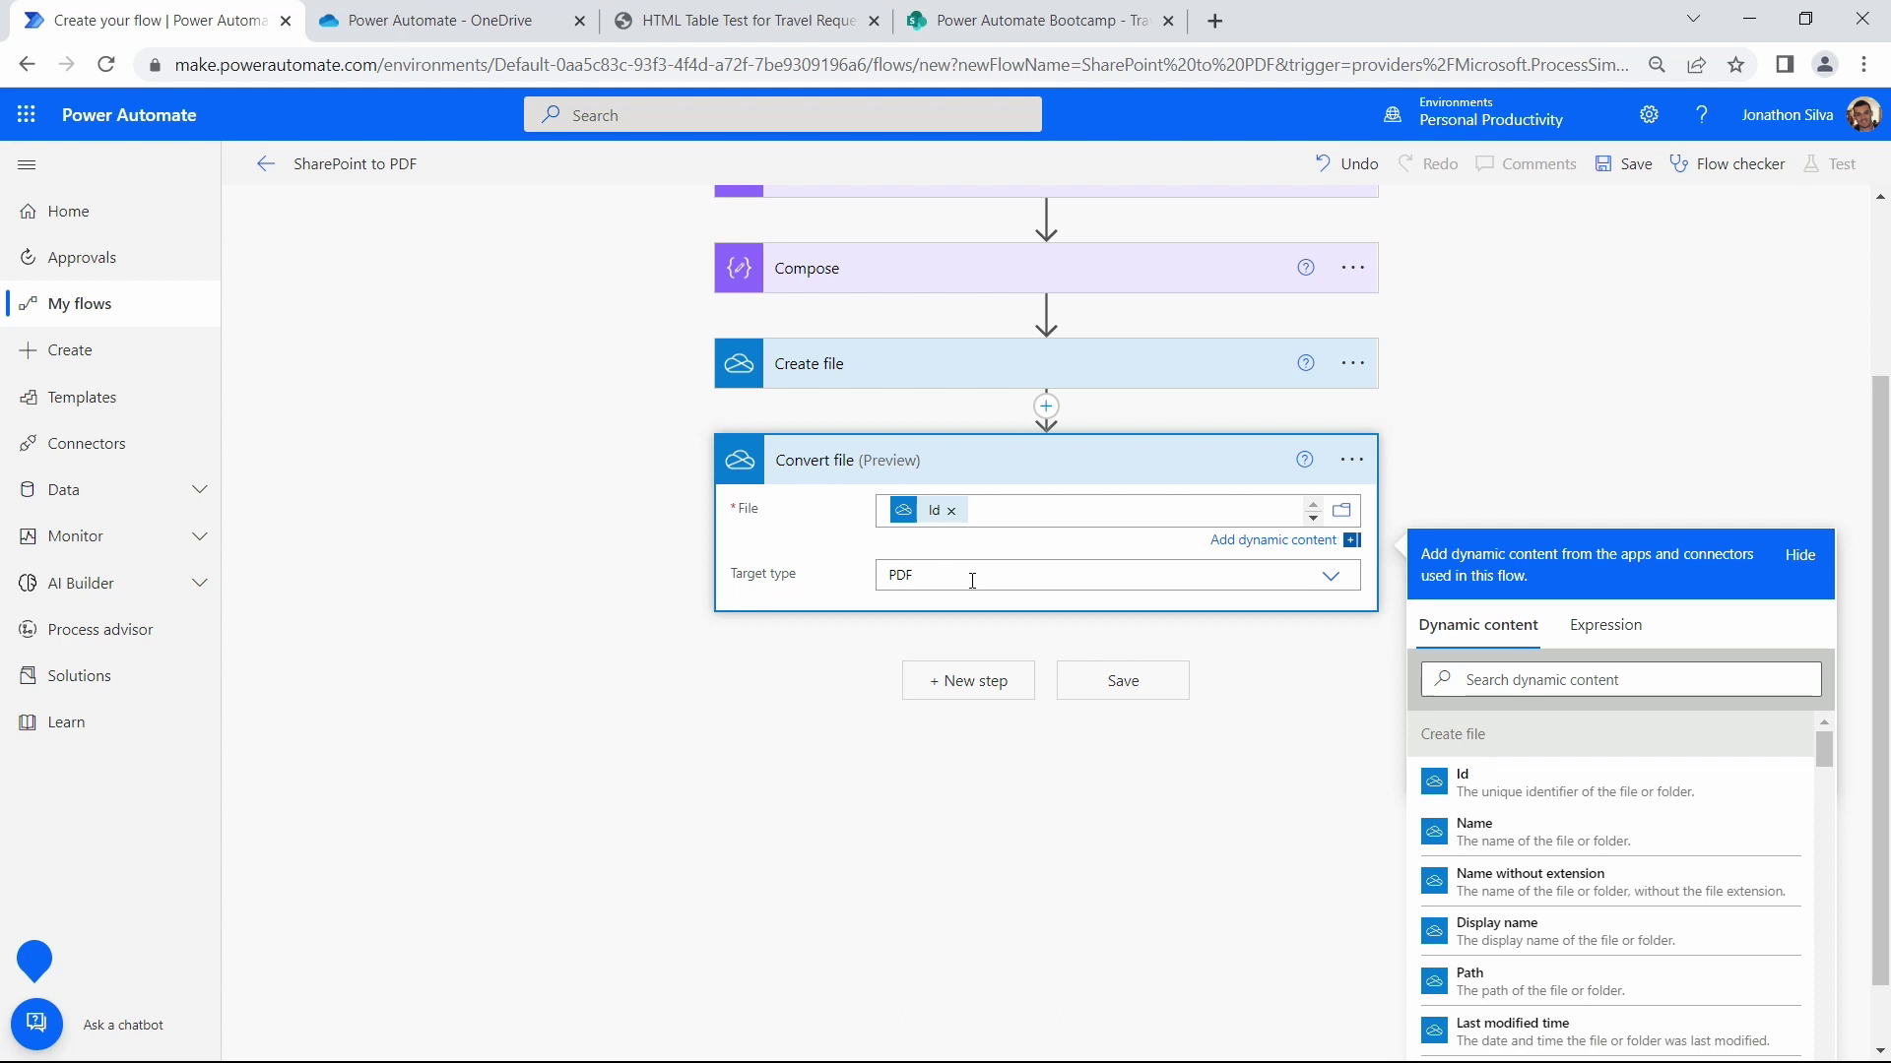
{"action": "left_click", "coordinate": [1331, 581]}
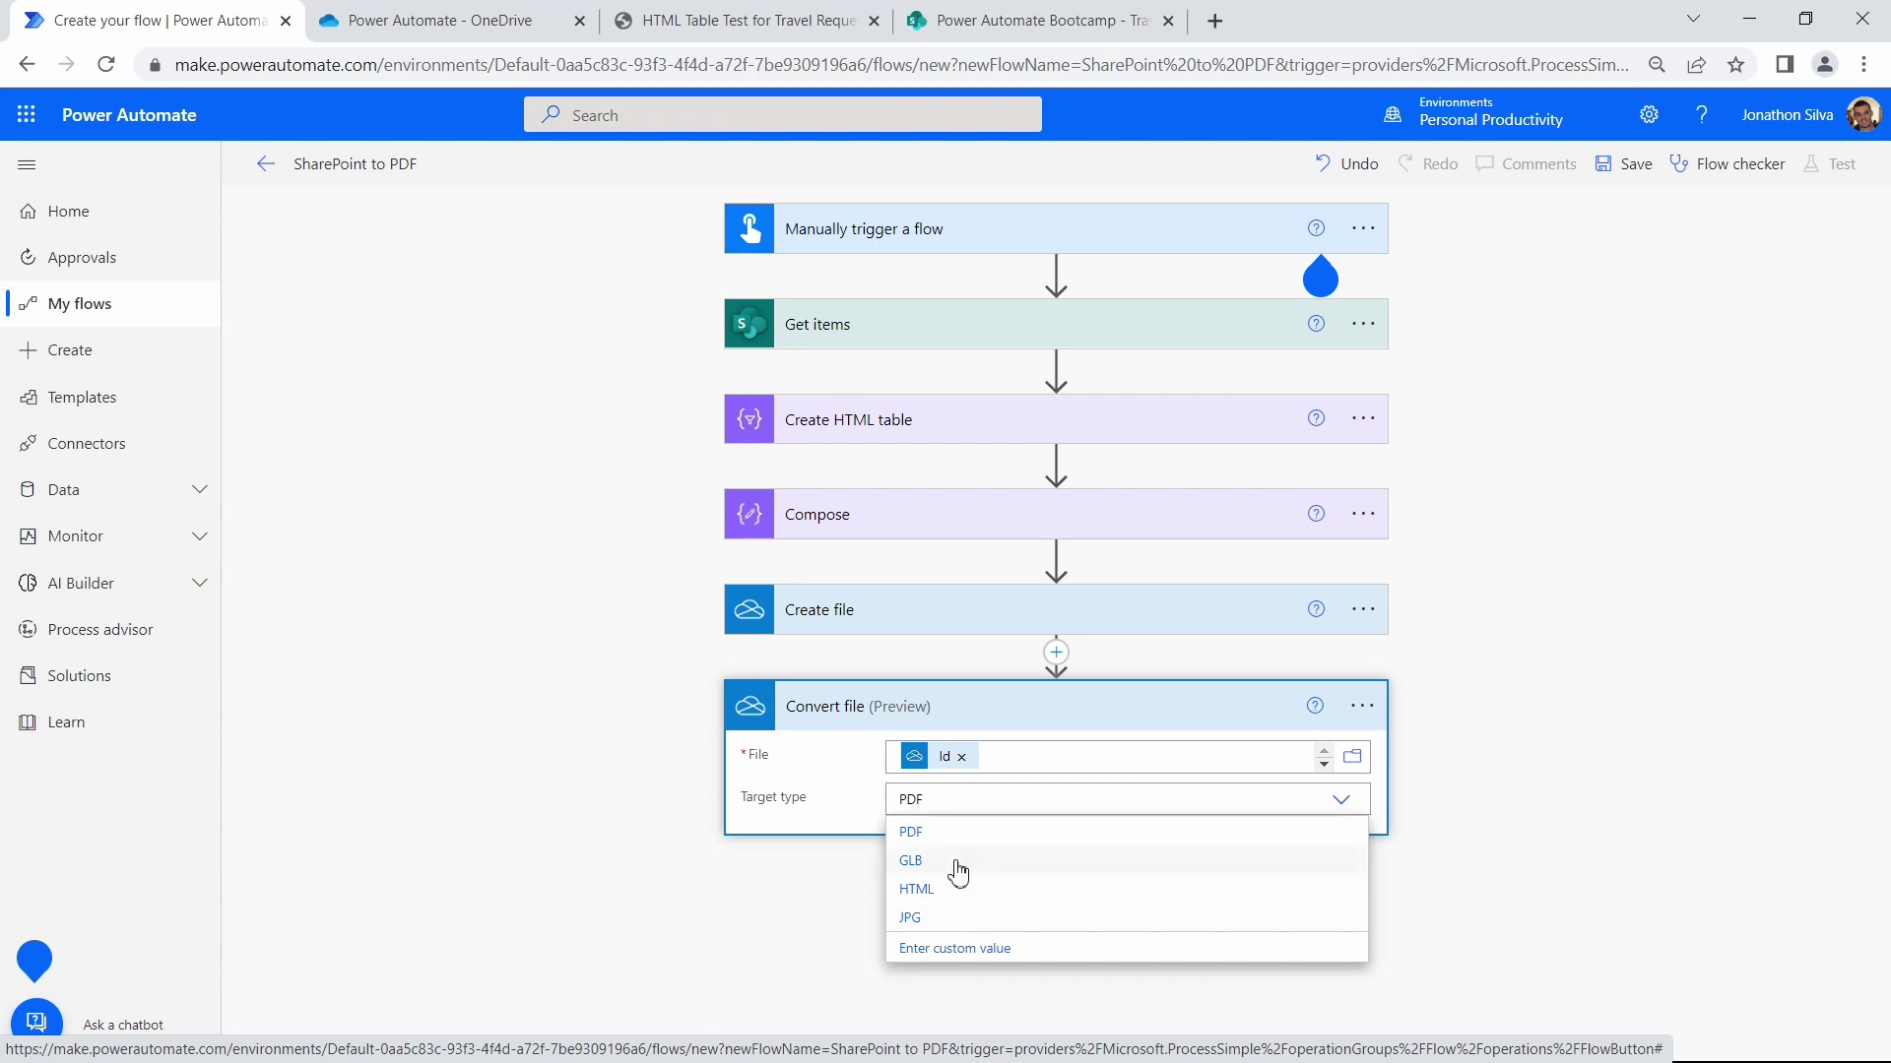
{"action": "left_click", "coordinate": [1502, 620]}
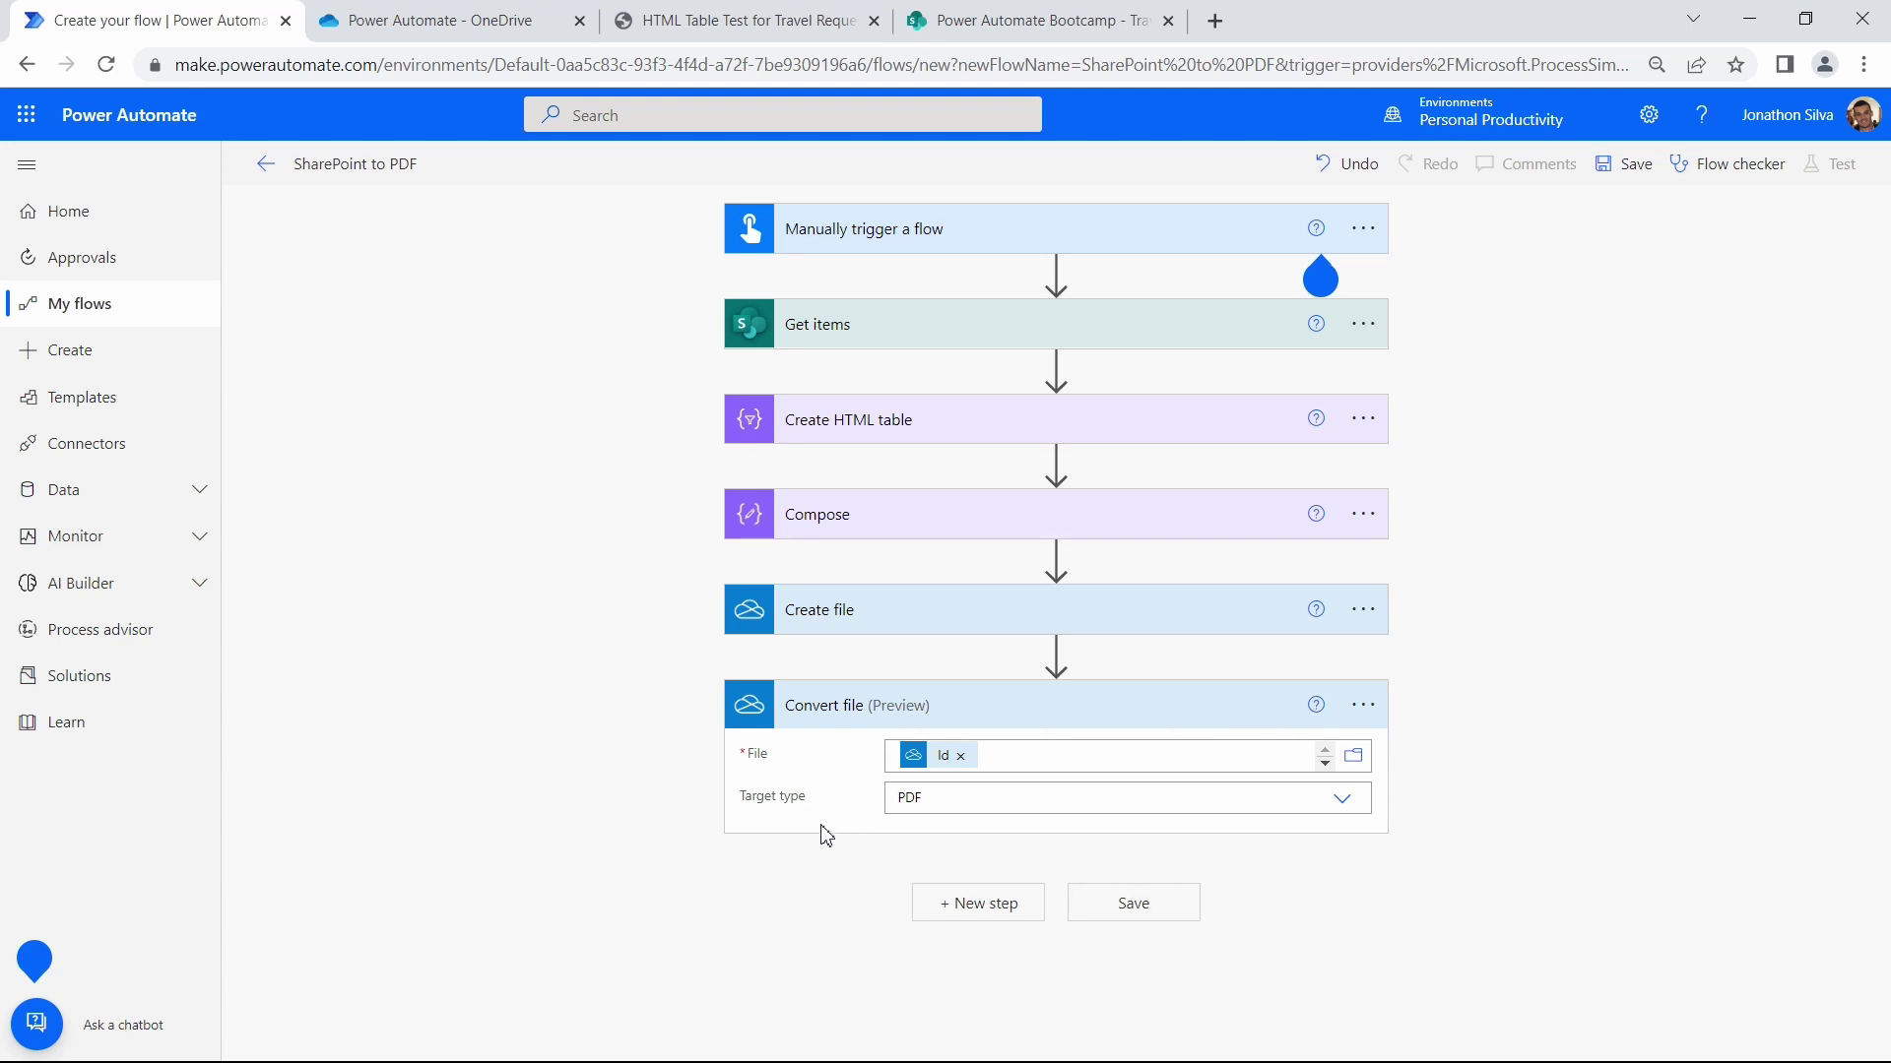
Add a second OneDrive for Business Create file action after Convert file
{"action": "left_click", "coordinate": [966, 906]}
{"action": "scroll", "coordinate": [1507, 587], "scroll_direction": "down", "scroll_amount": 4}
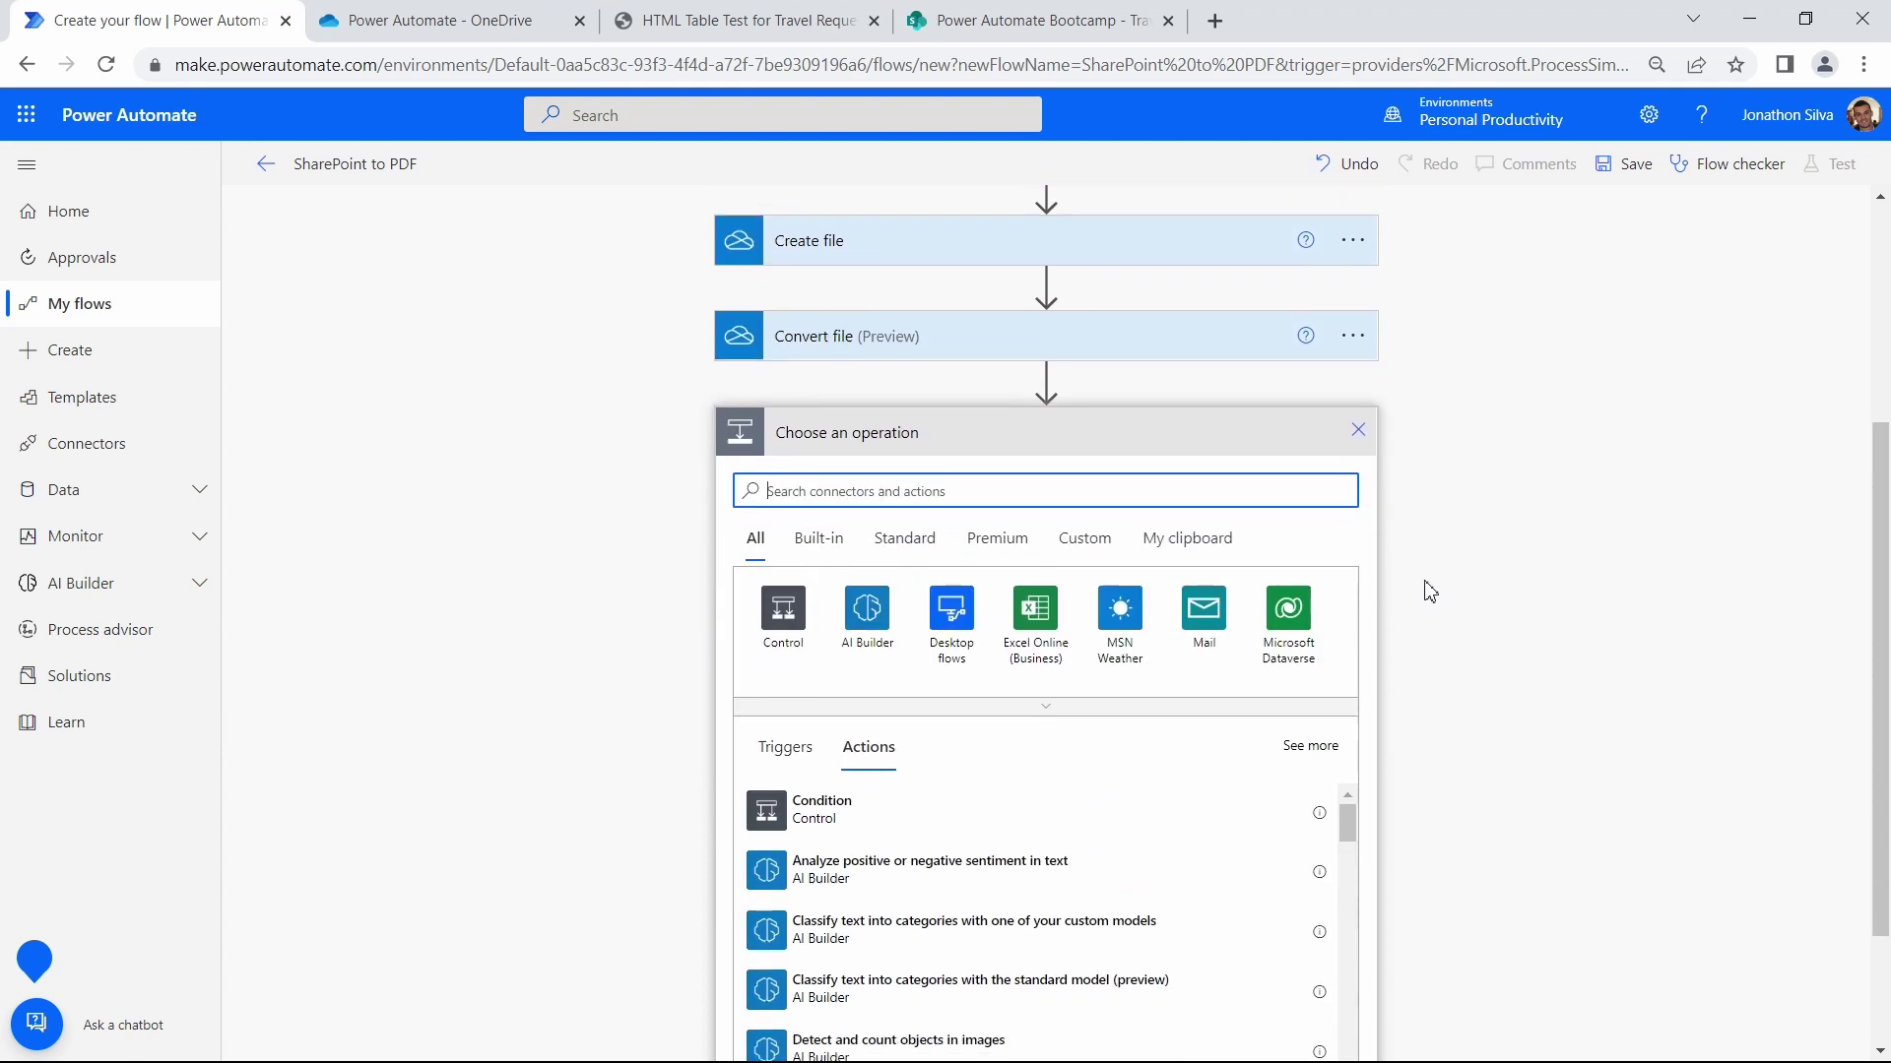
{"action": "type", "text": "create"}
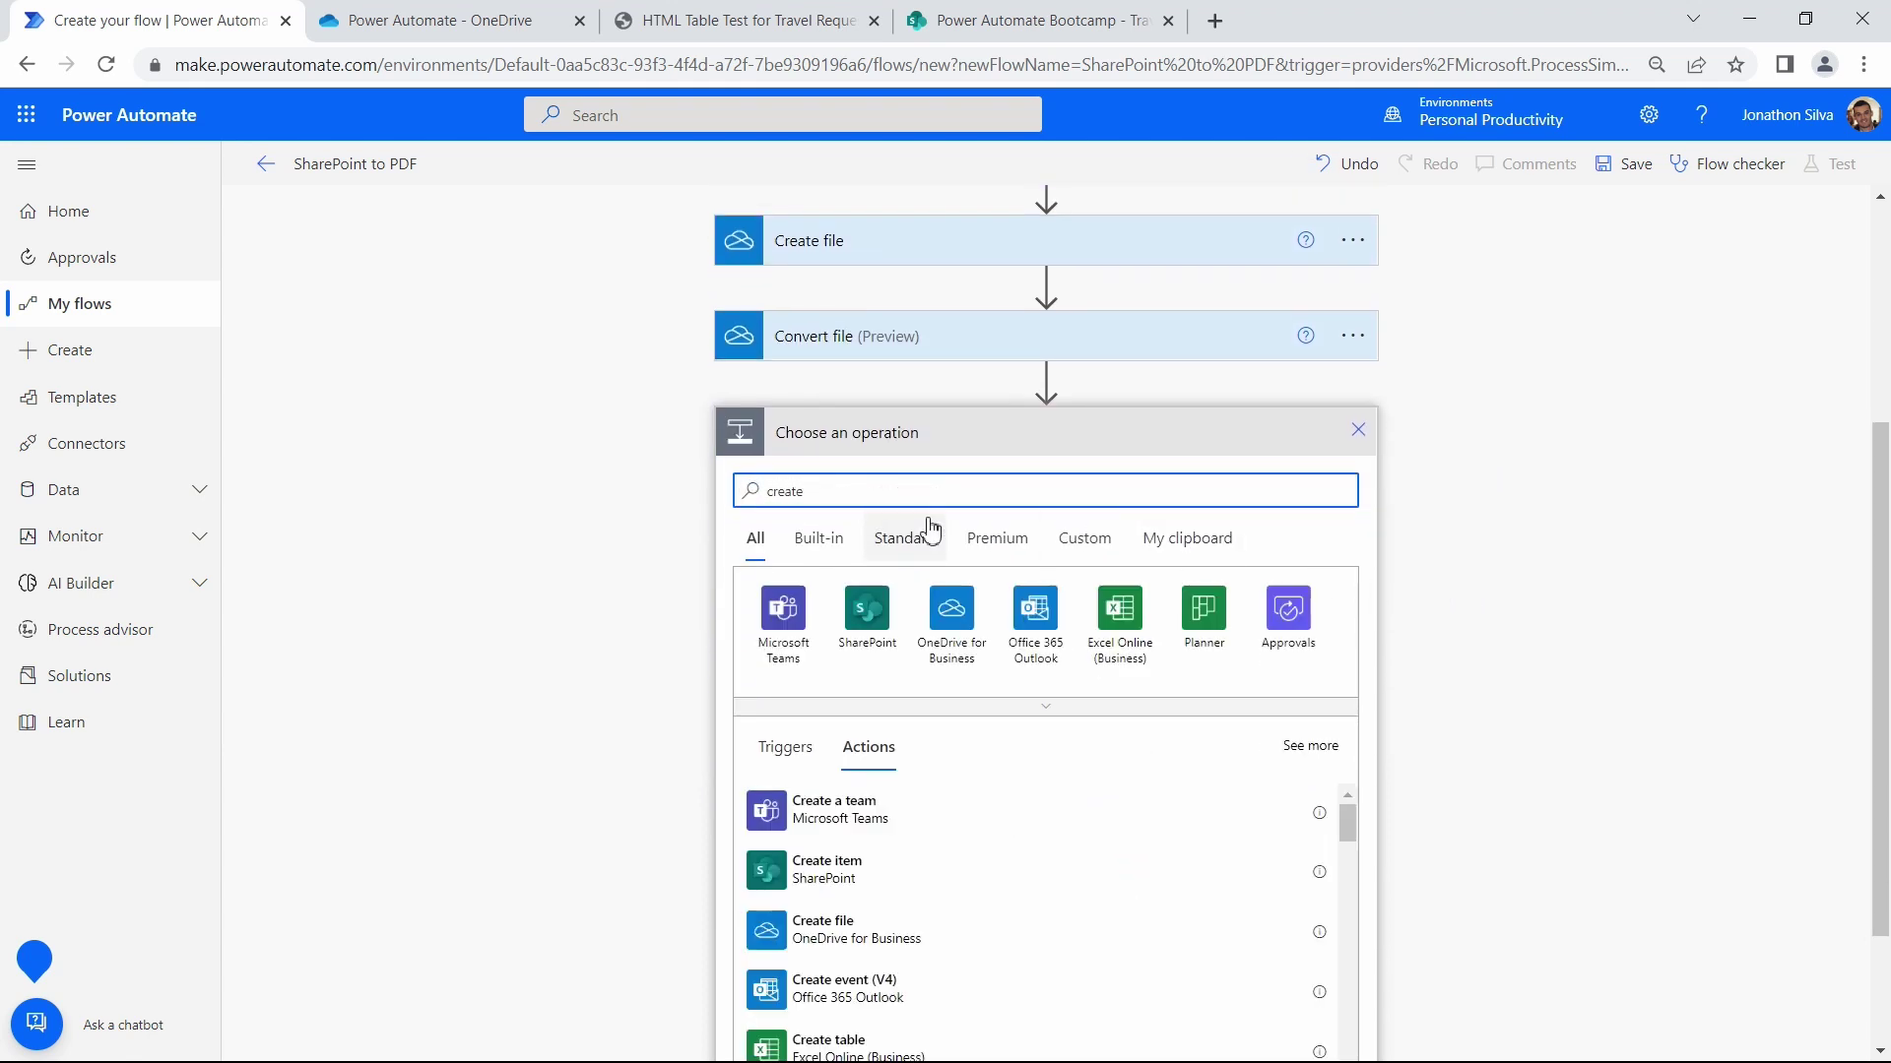
{"action": "type", "text": " file"}
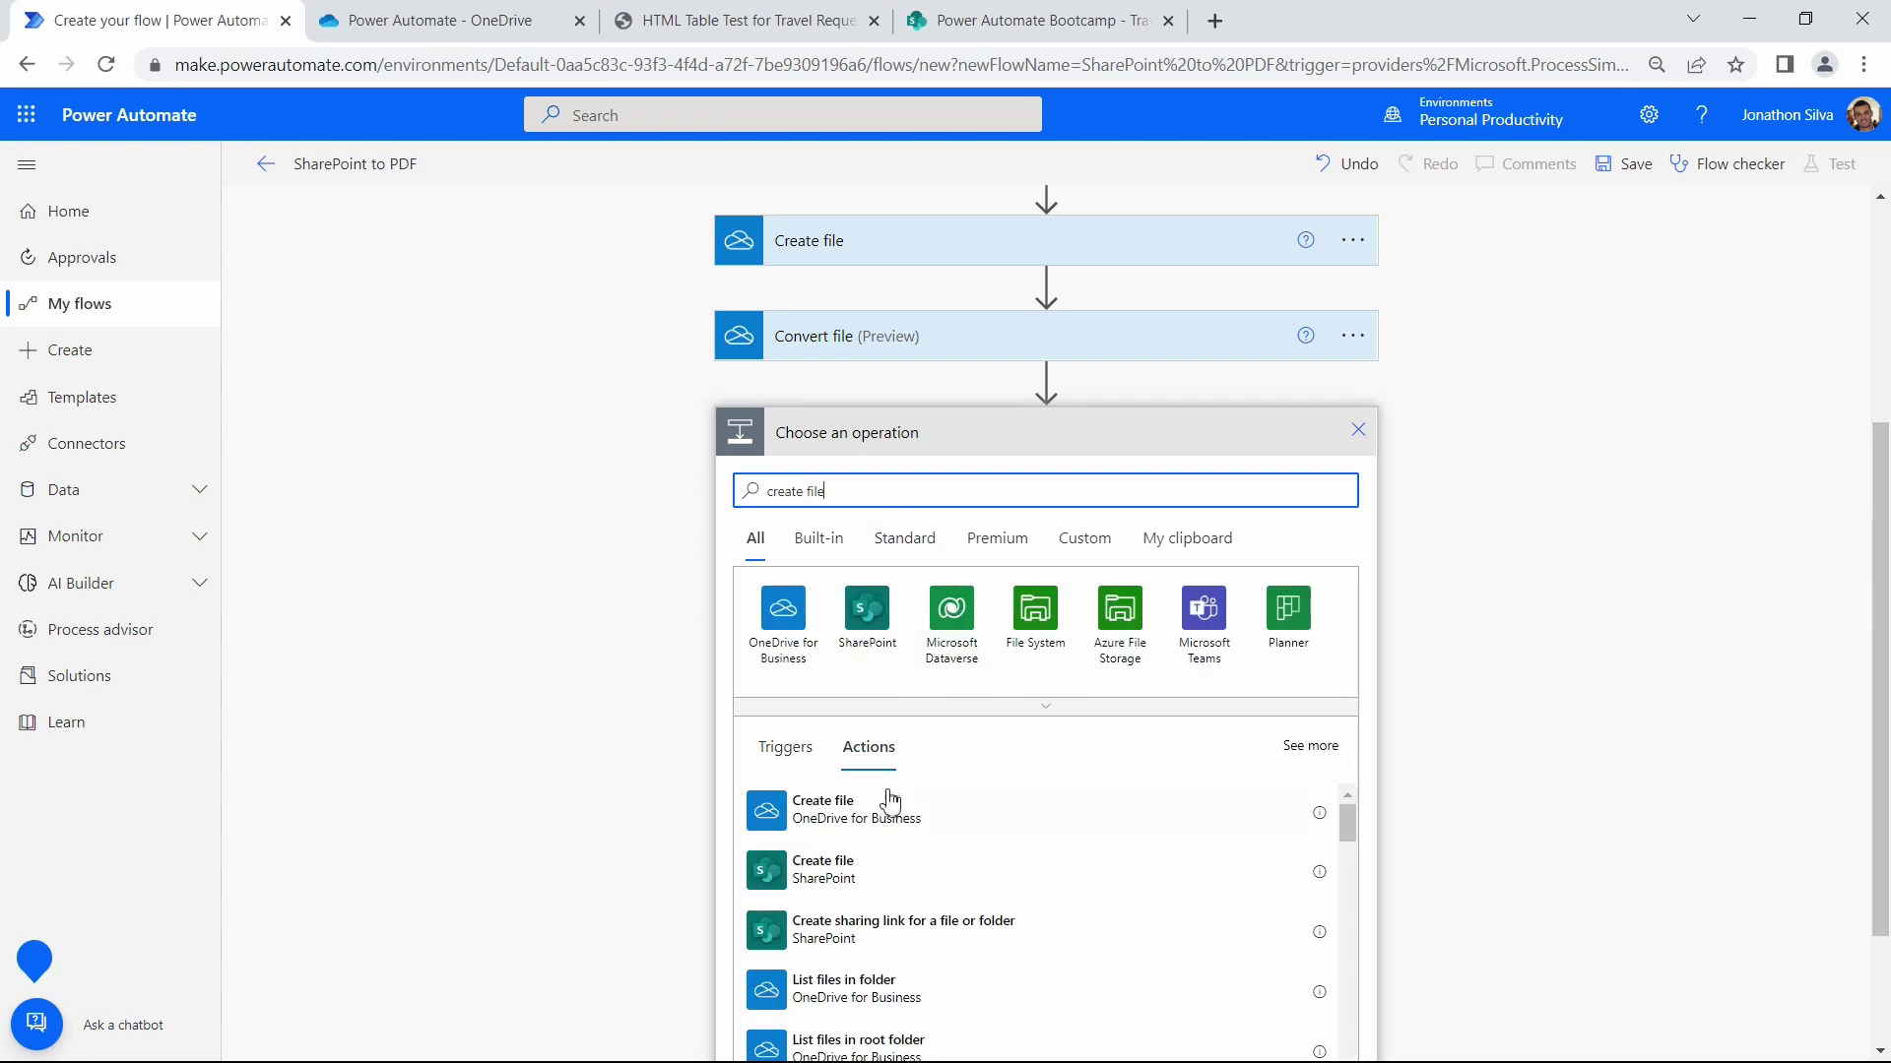
{"action": "left_click", "coordinate": [904, 815]}
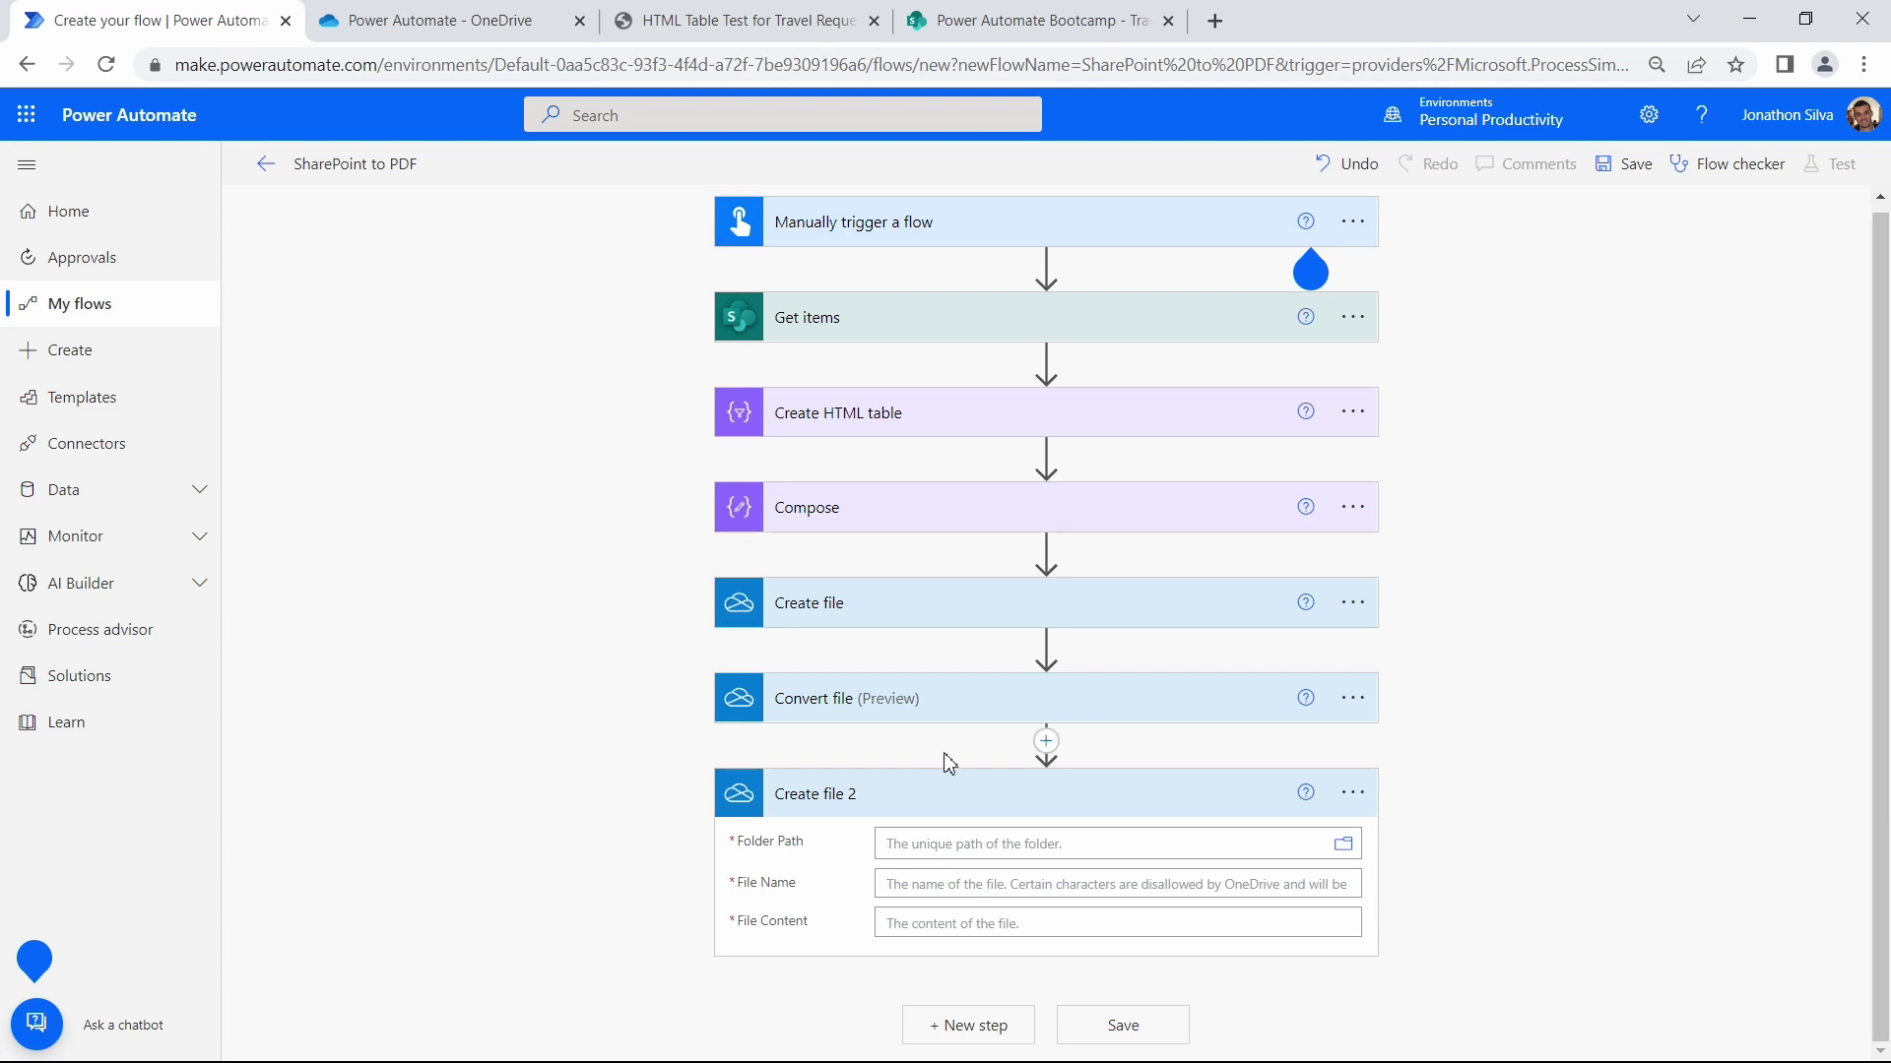
Set the second Create file action's Folder Path to /Power Automate by choosing that folder under the OneDrive root
{"action": "left_click", "coordinate": [1345, 847]}
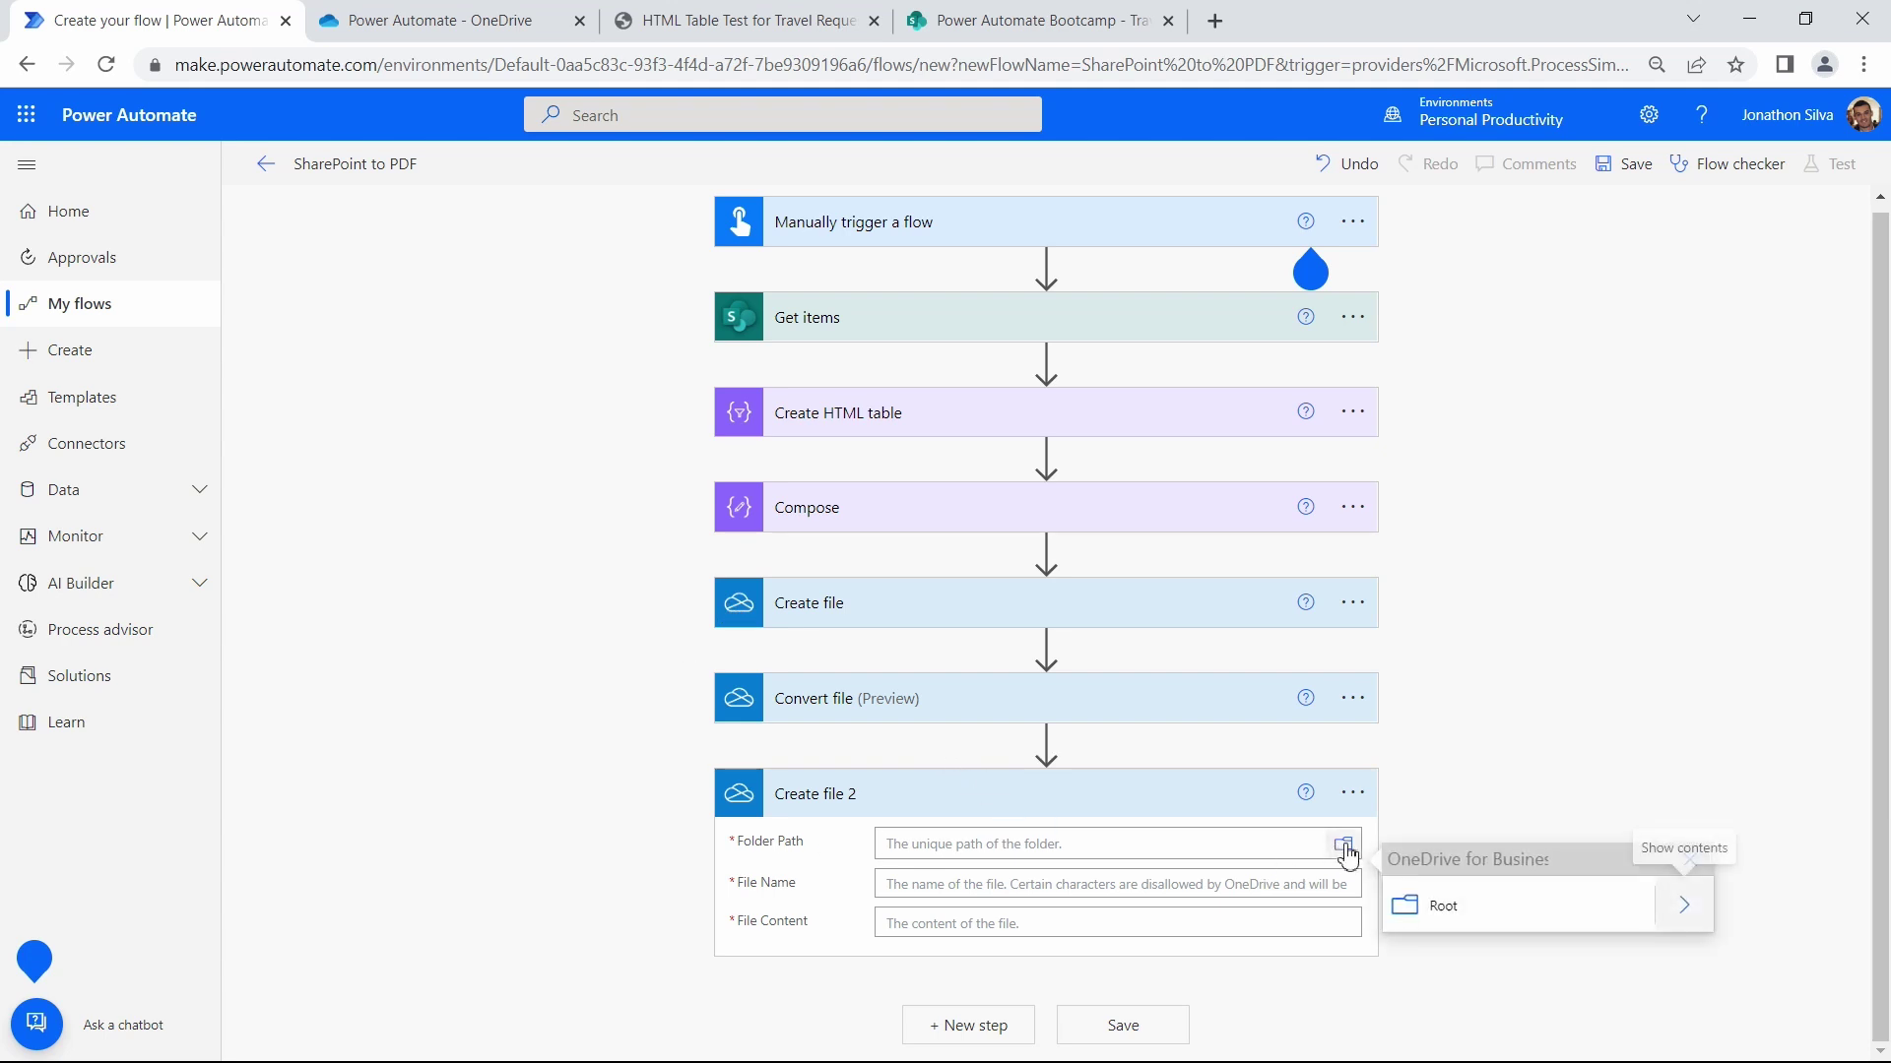
{"action": "left_click", "coordinate": [1692, 910]}
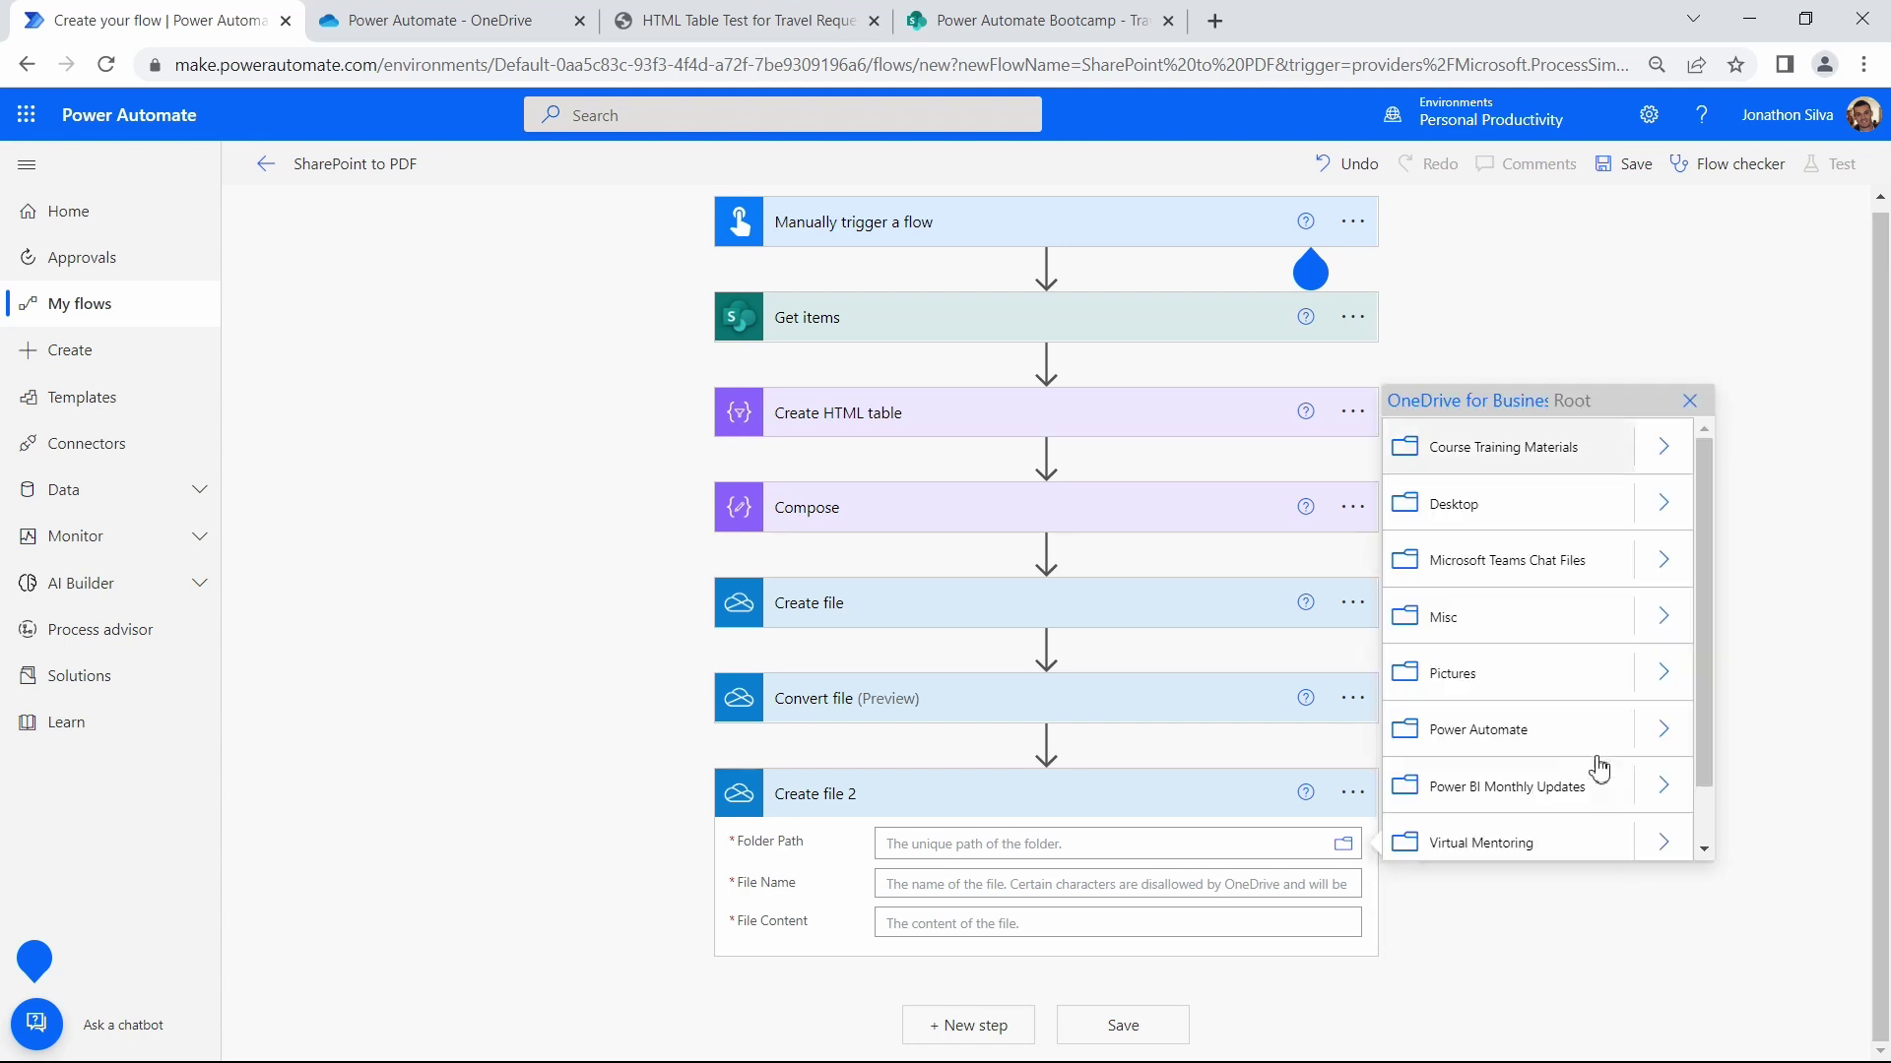
{"action": "left_click", "coordinate": [1482, 734]}
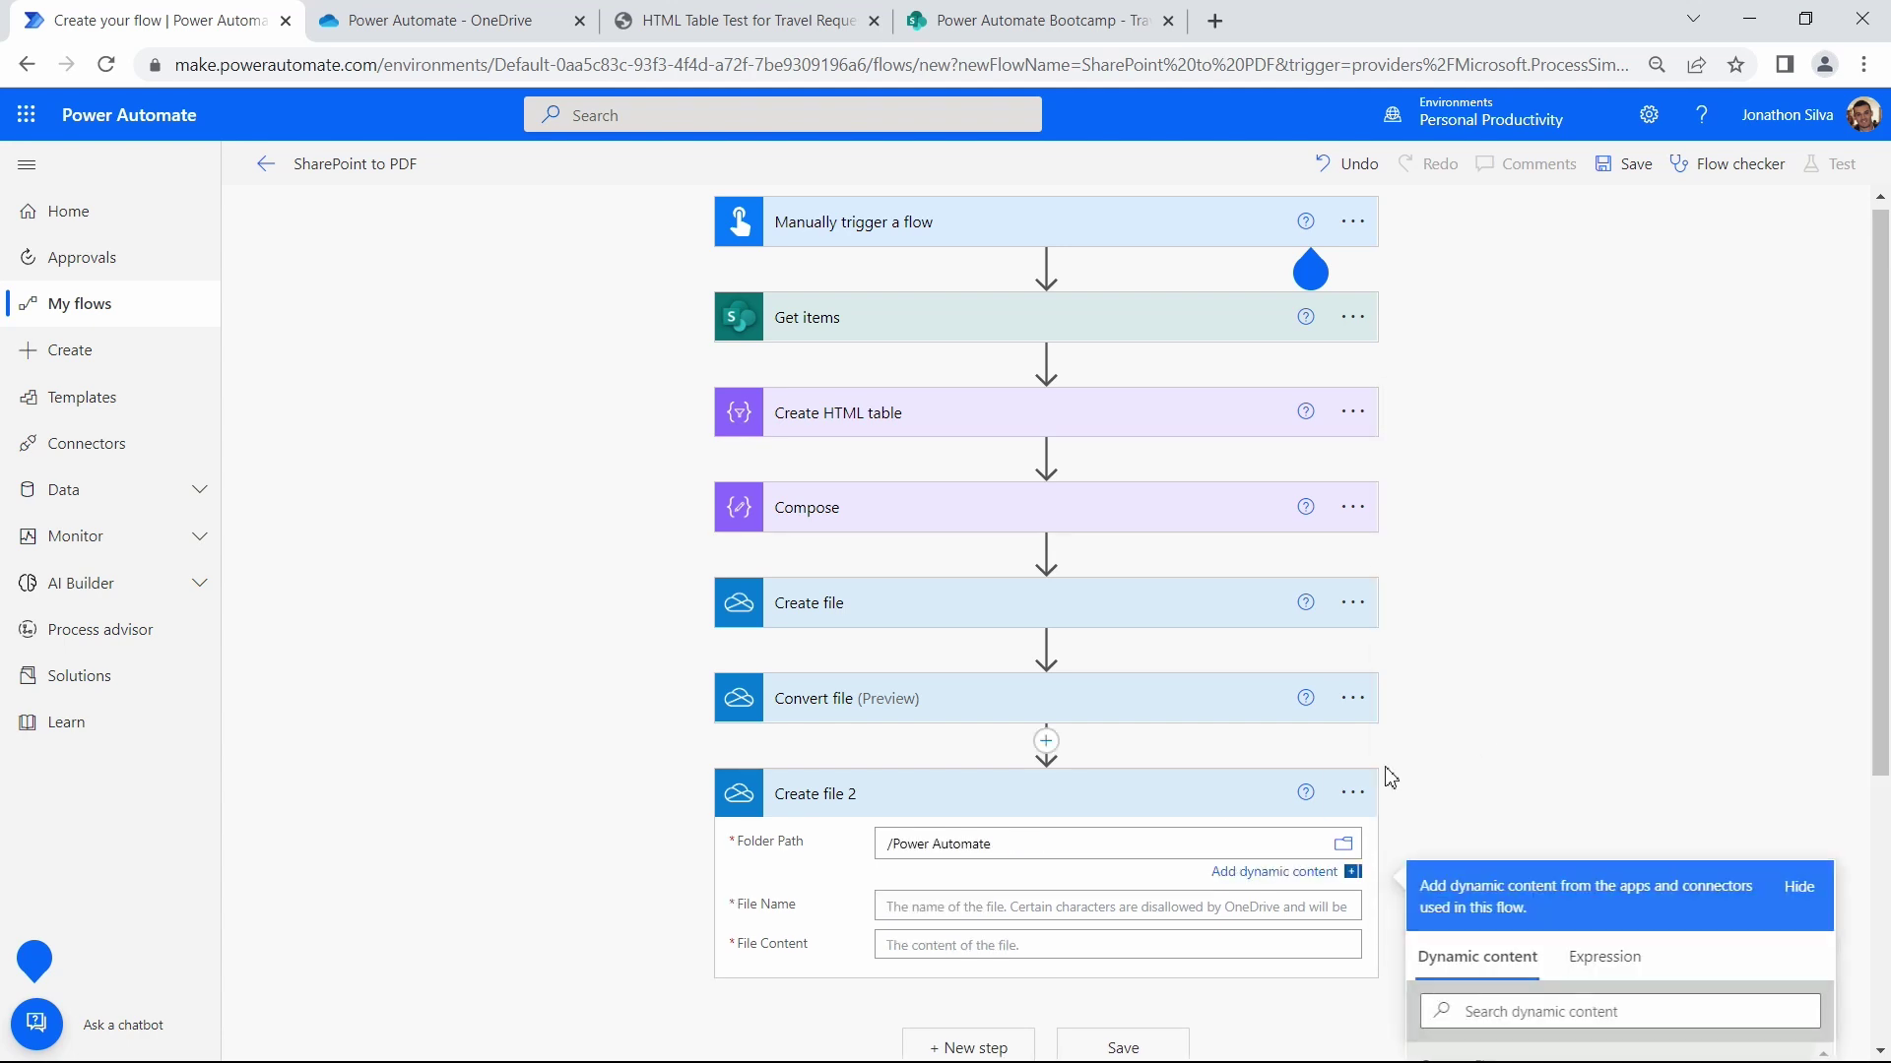
Fill the second Create file action's File Name and File Content with the File name and File content from Convert file
{"action": "scroll", "coordinate": [676, 794], "scroll_direction": "down", "scroll_amount": 4}
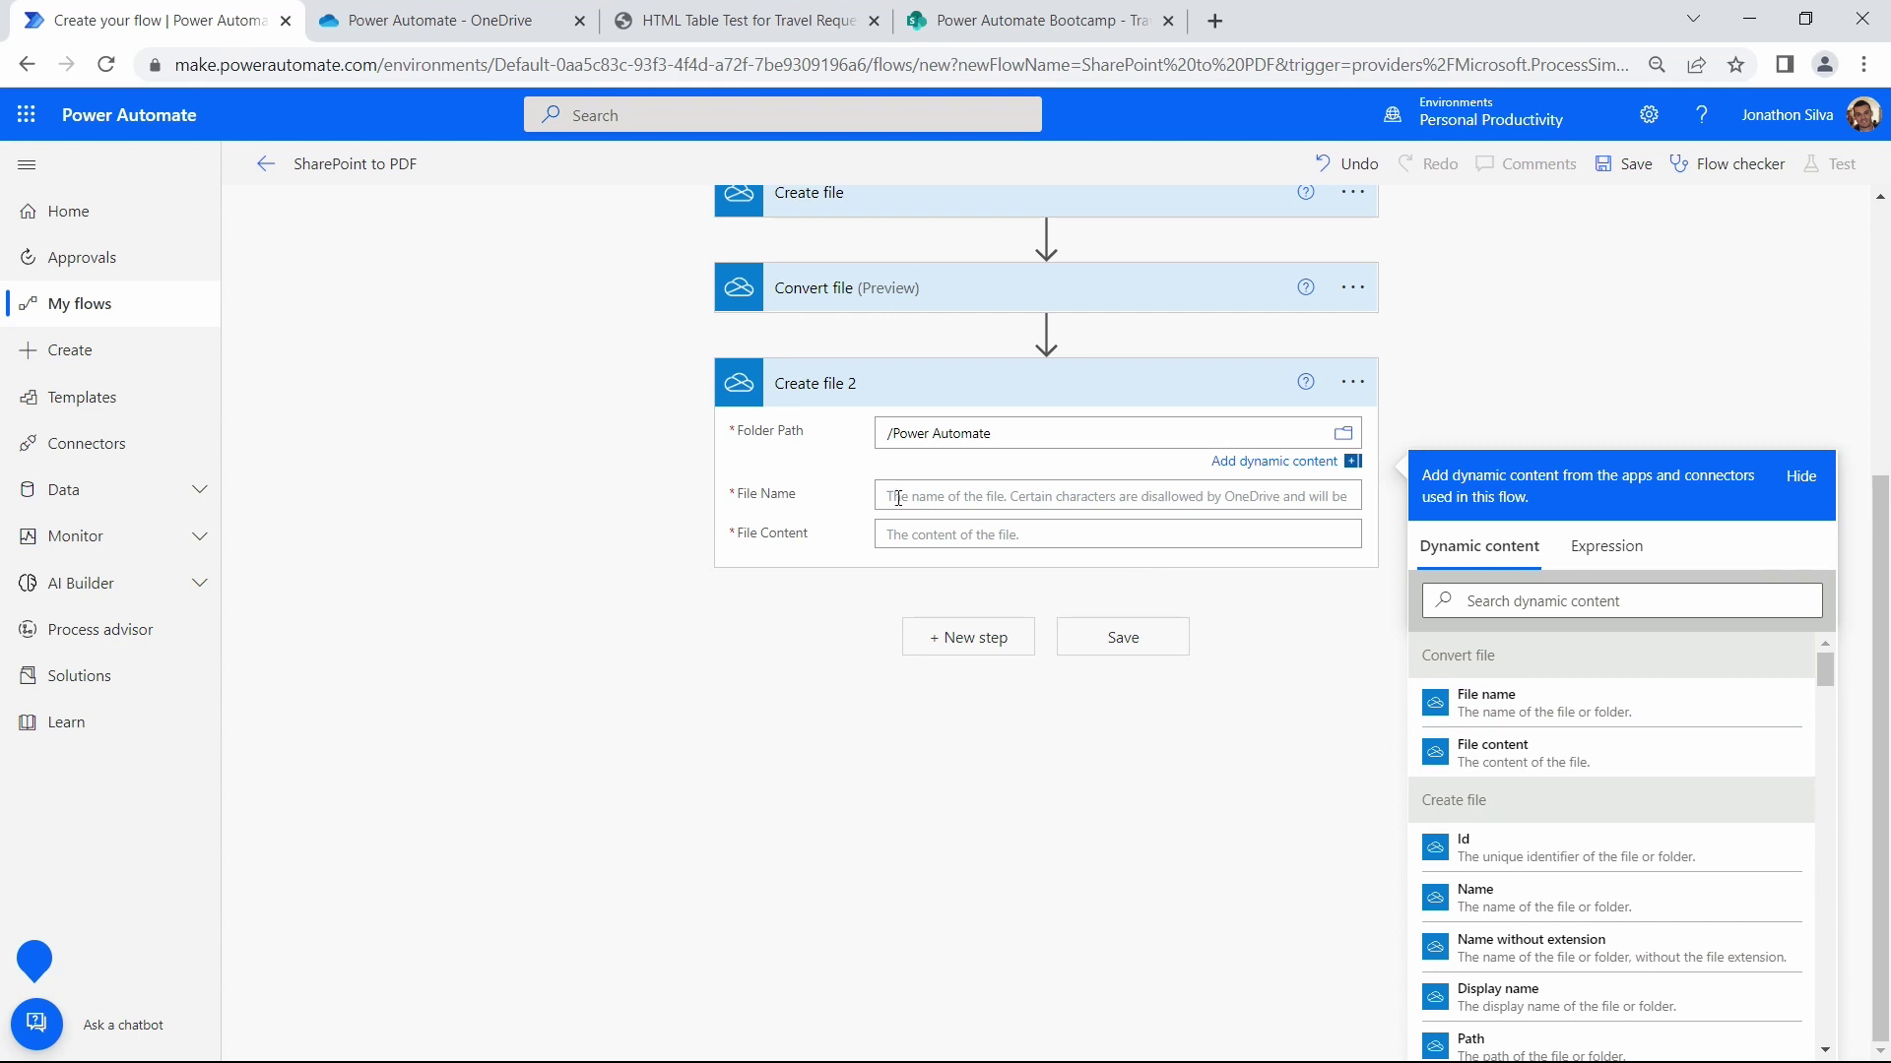
{"action": "left_click", "coordinate": [1024, 497]}
{"action": "left_click", "coordinate": [1482, 768]}
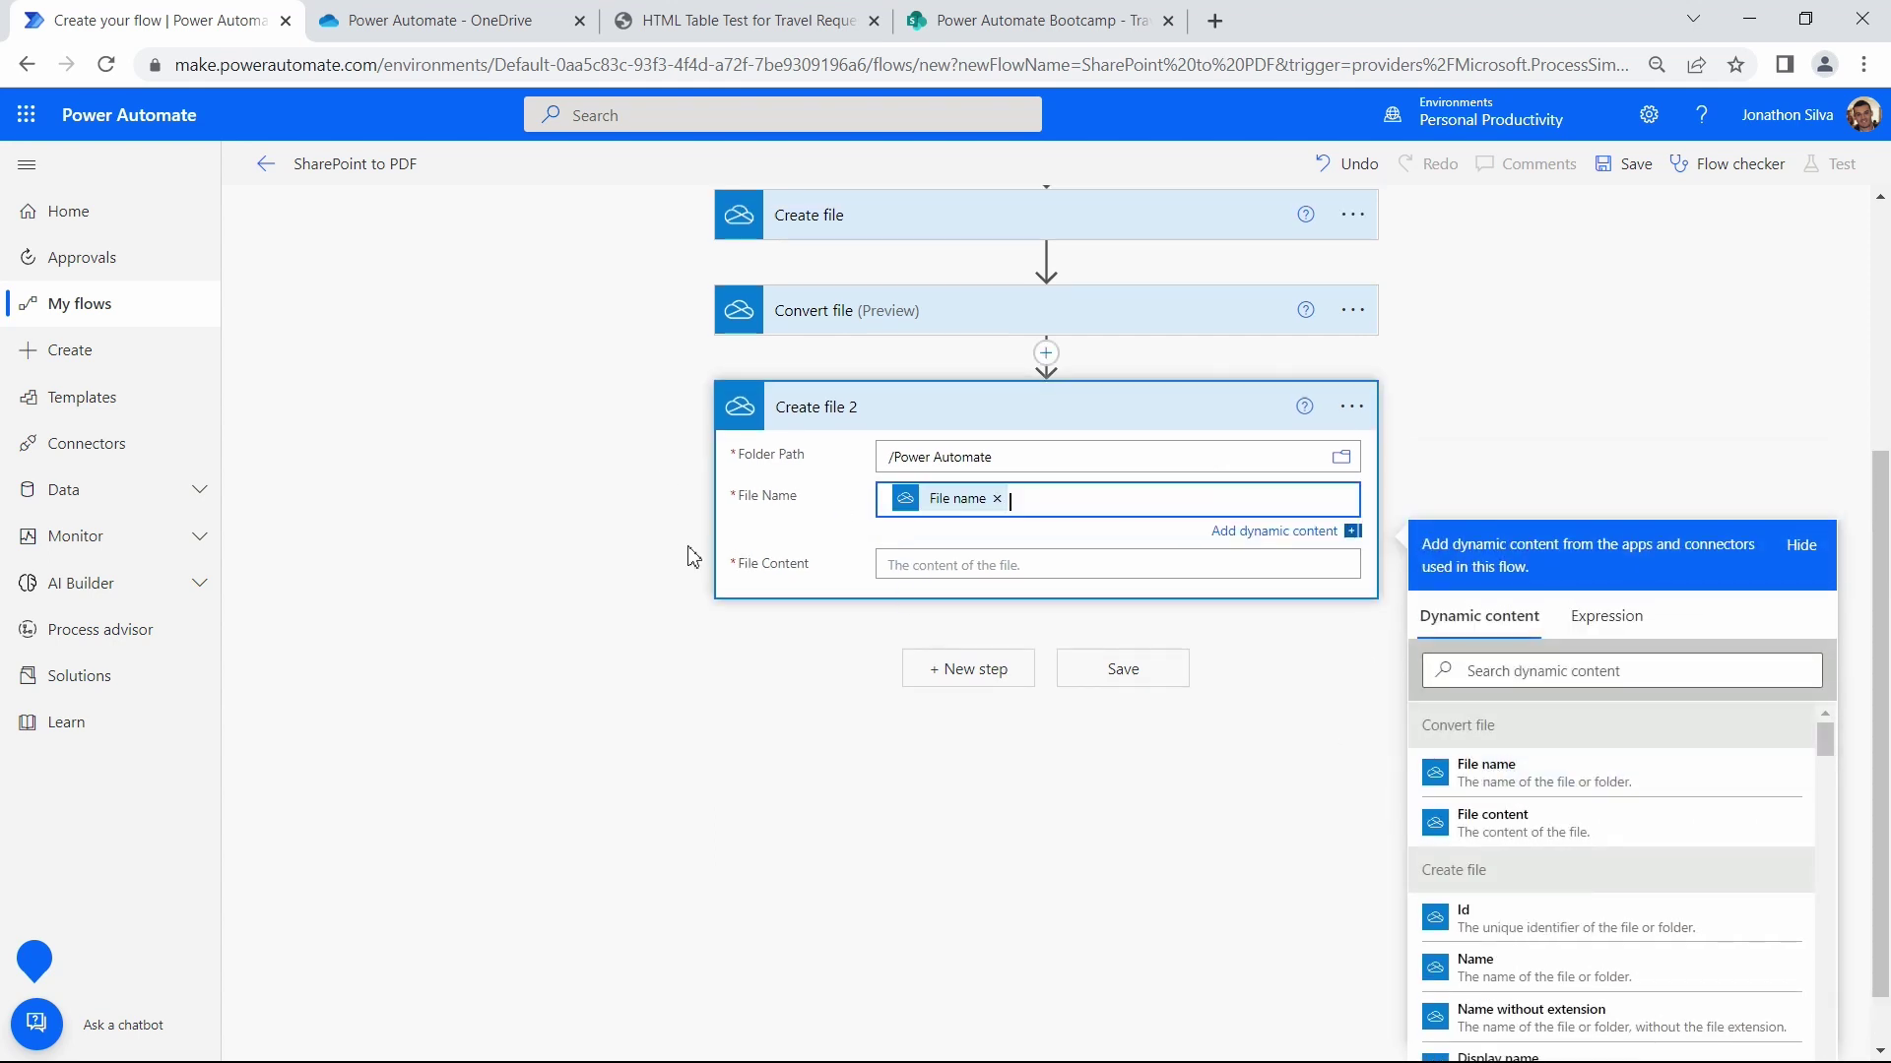
{"action": "left_click", "coordinate": [973, 570]}
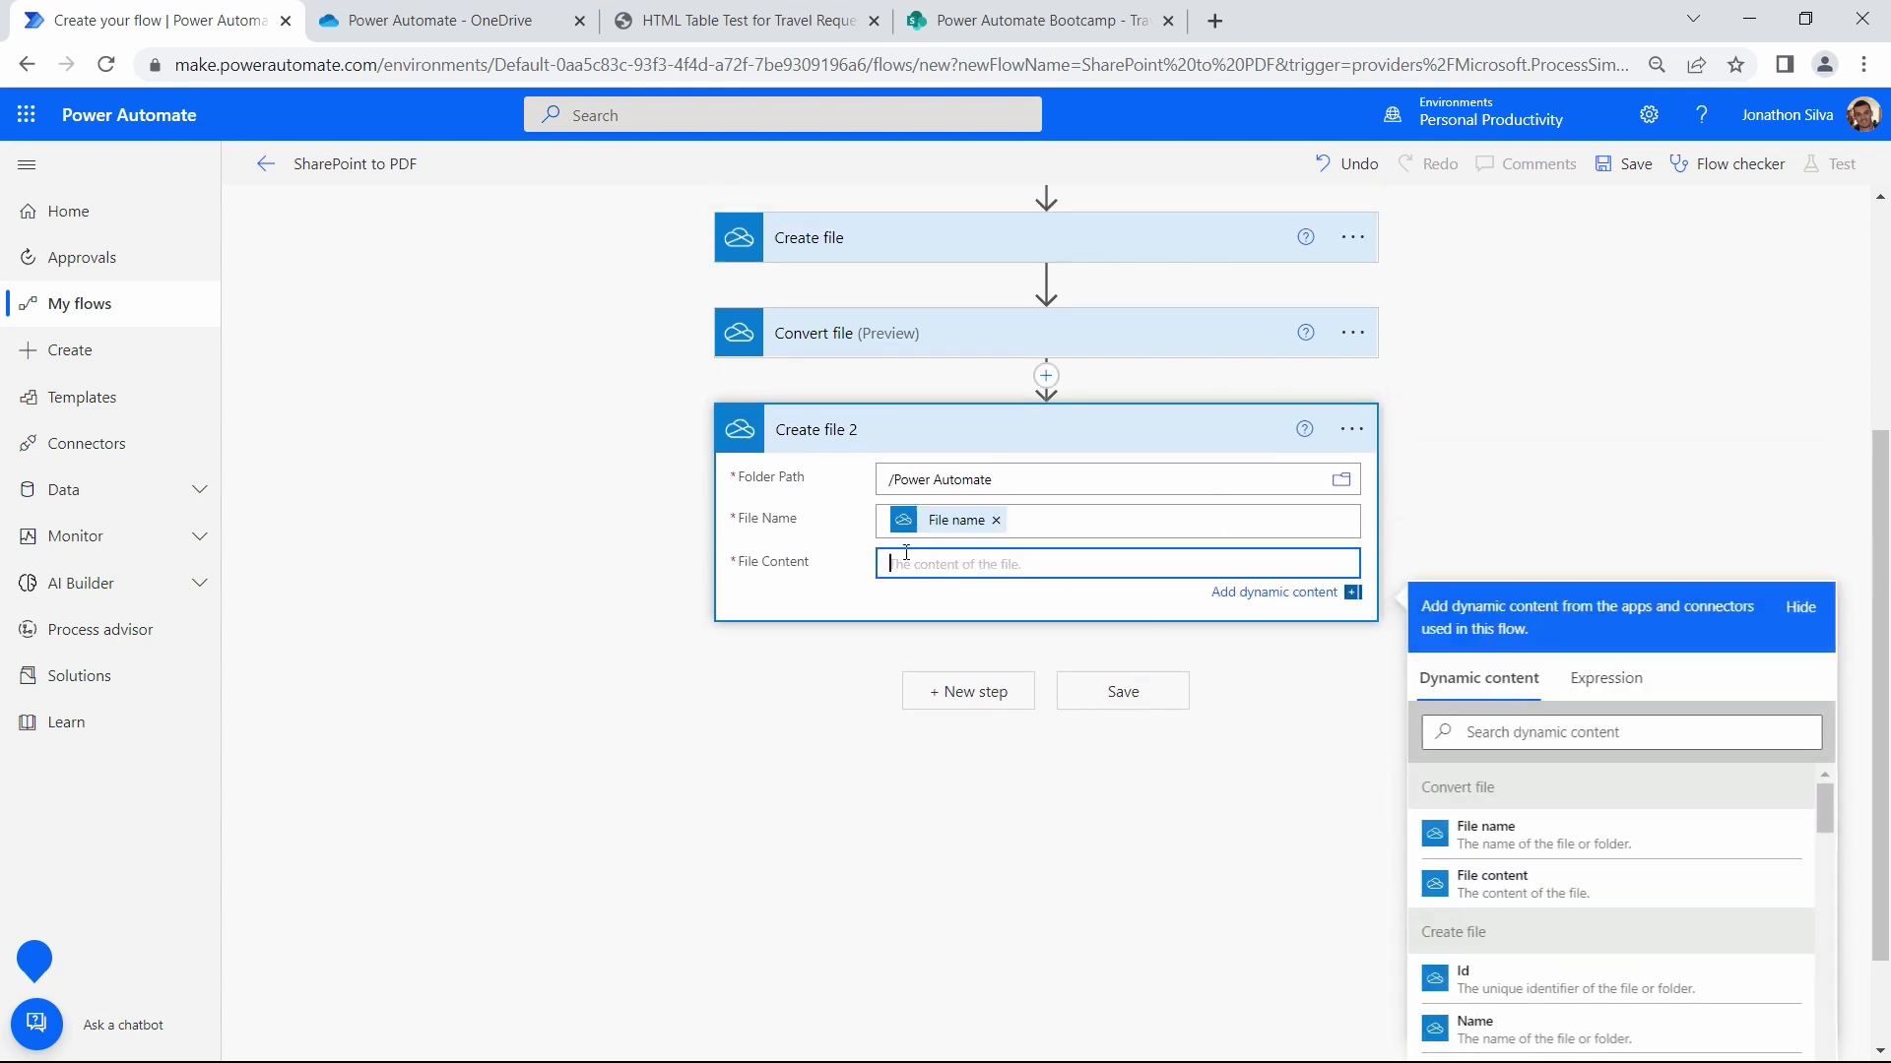
{"action": "left_click", "coordinate": [1514, 886]}
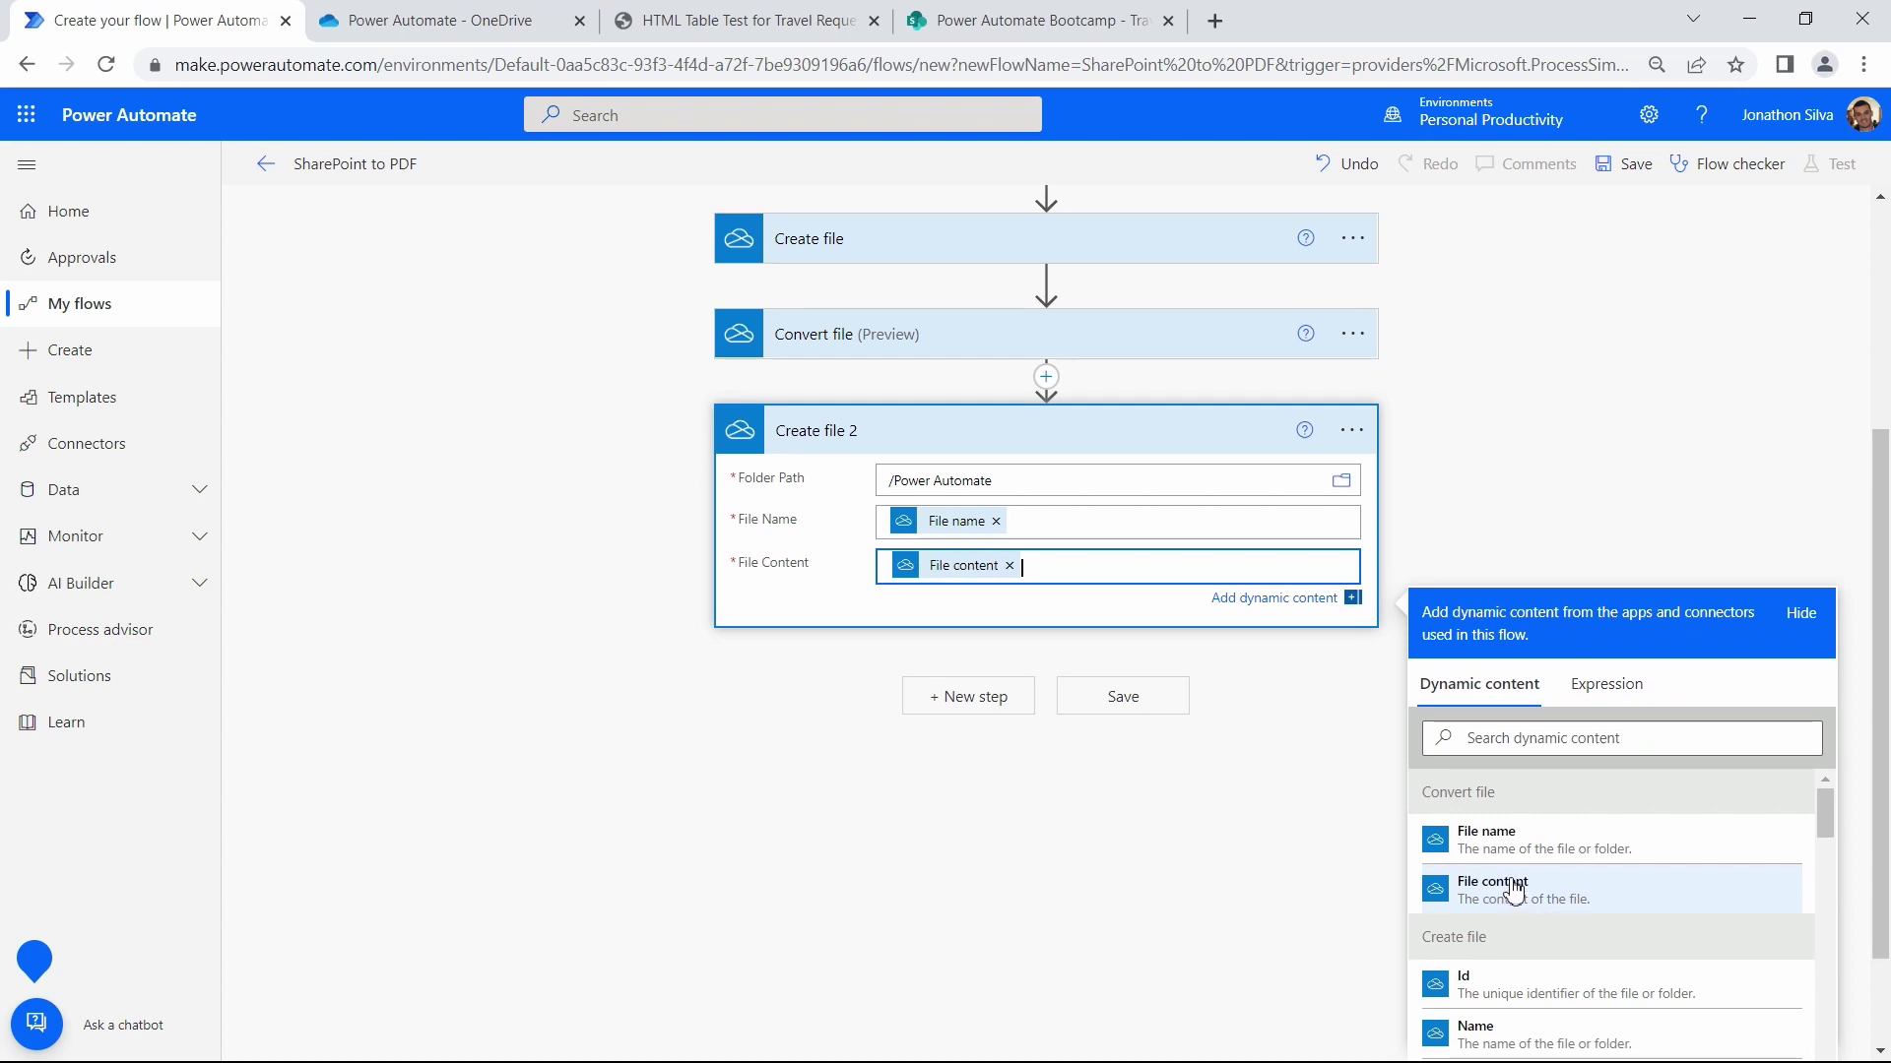
{"action": "left_click", "coordinate": [923, 800]}
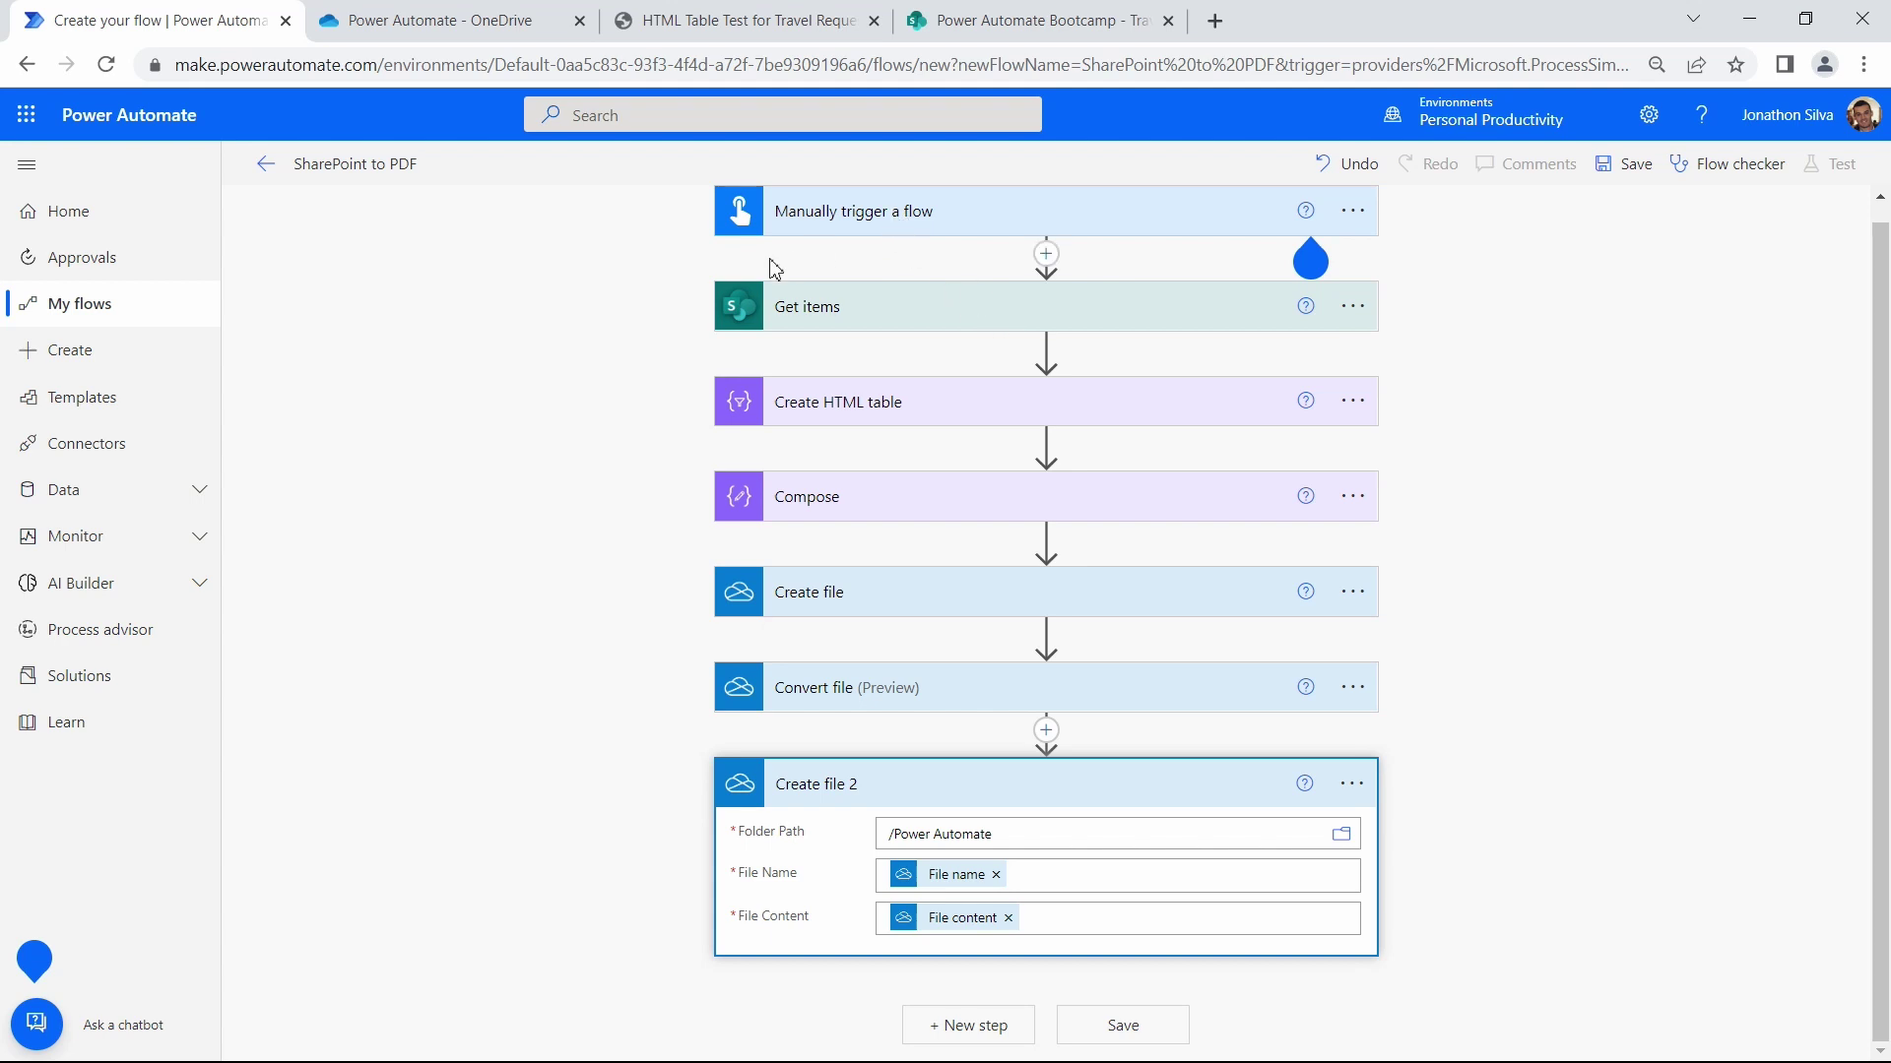
Review the Travel Requests list in SharePoint and the Power Automate folder's files in OneDrive, and return to the flow
{"action": "left_click", "coordinate": [1046, 20]}
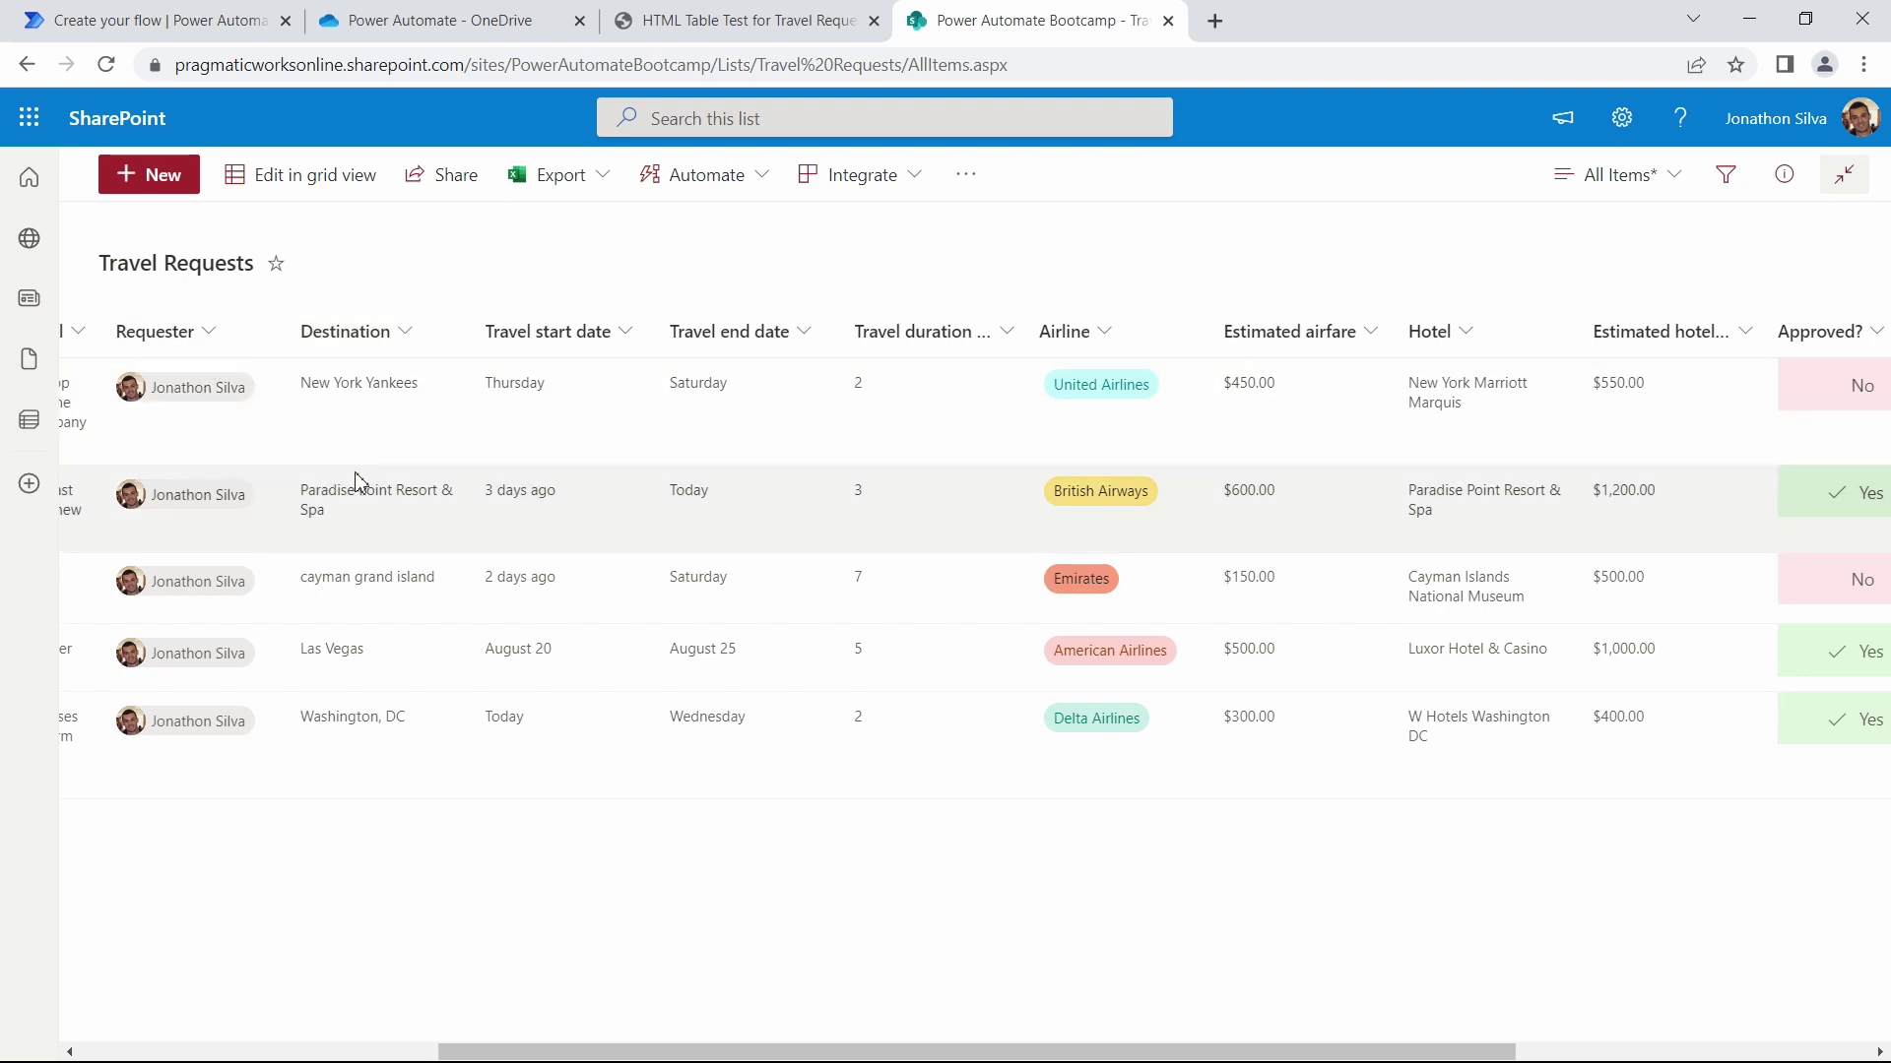
{"action": "left_click_drag", "start_coordinate": [652, 1052], "coordinate": [304, 1051]}
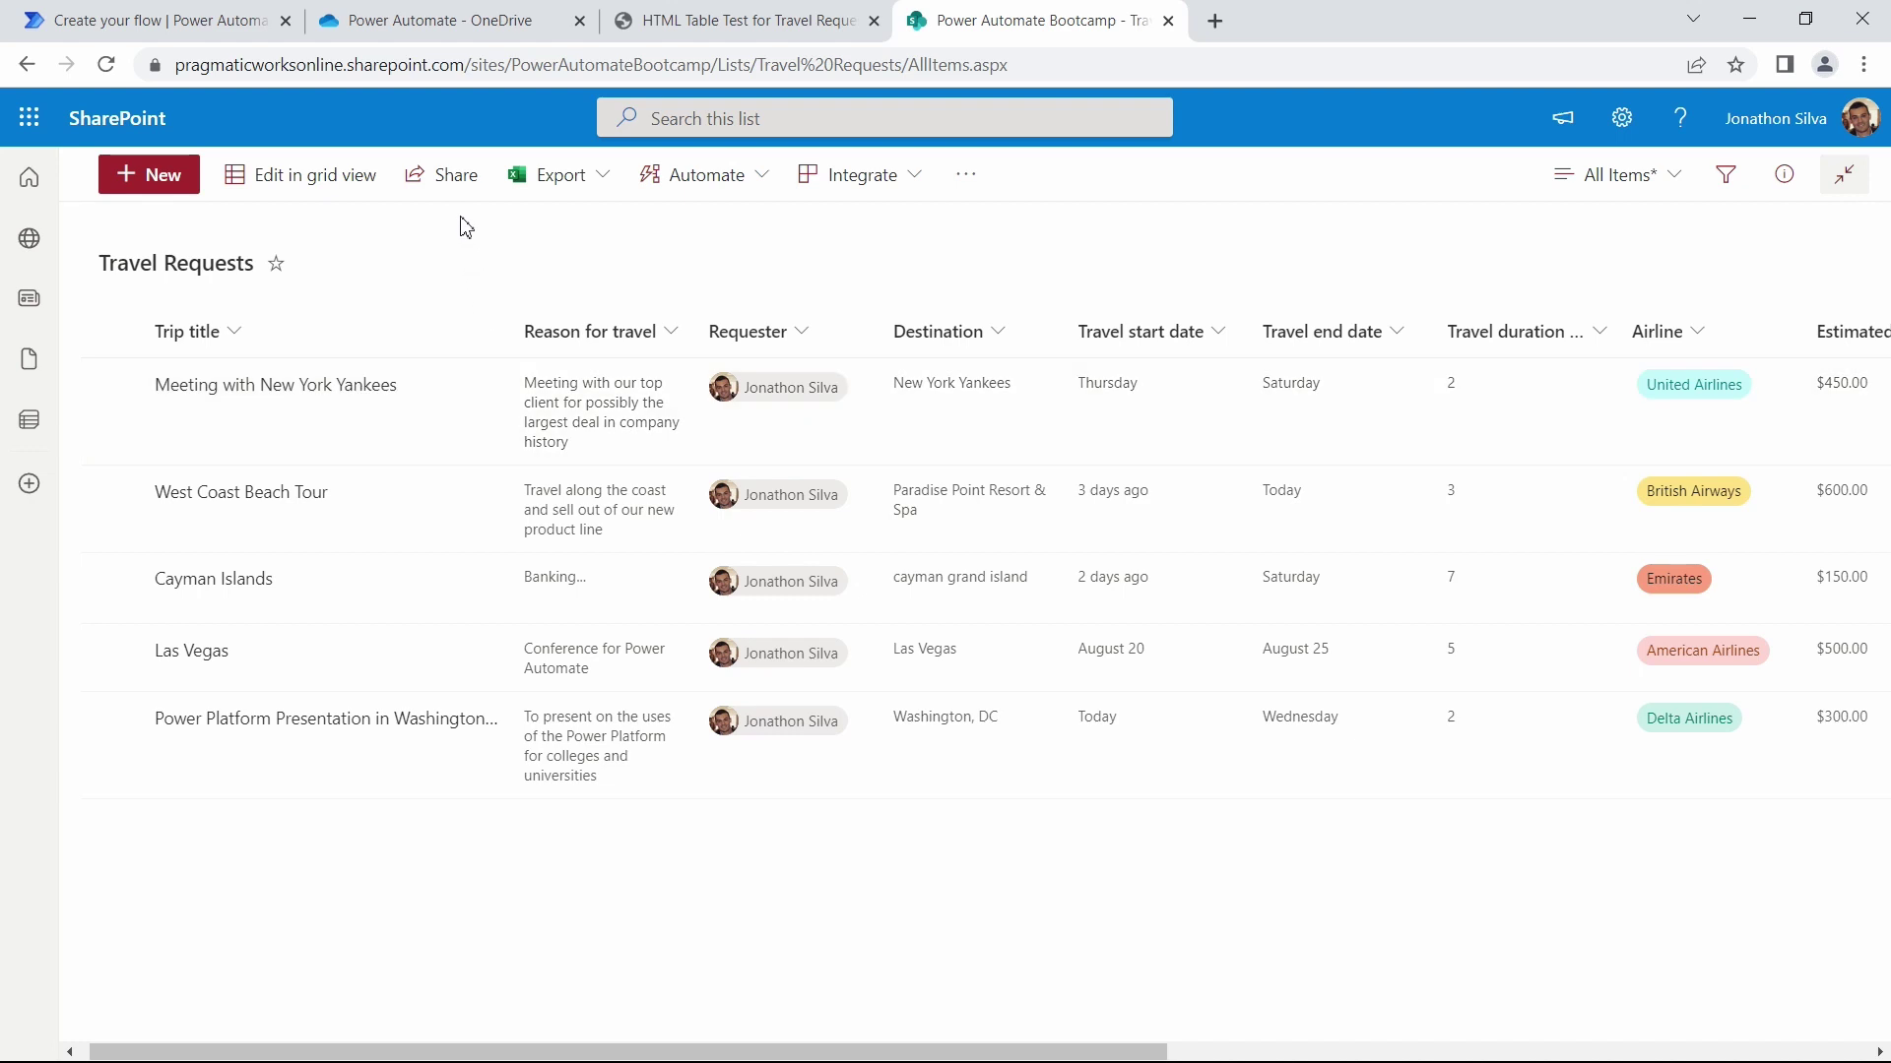
{"action": "left_click", "coordinate": [479, 26]}
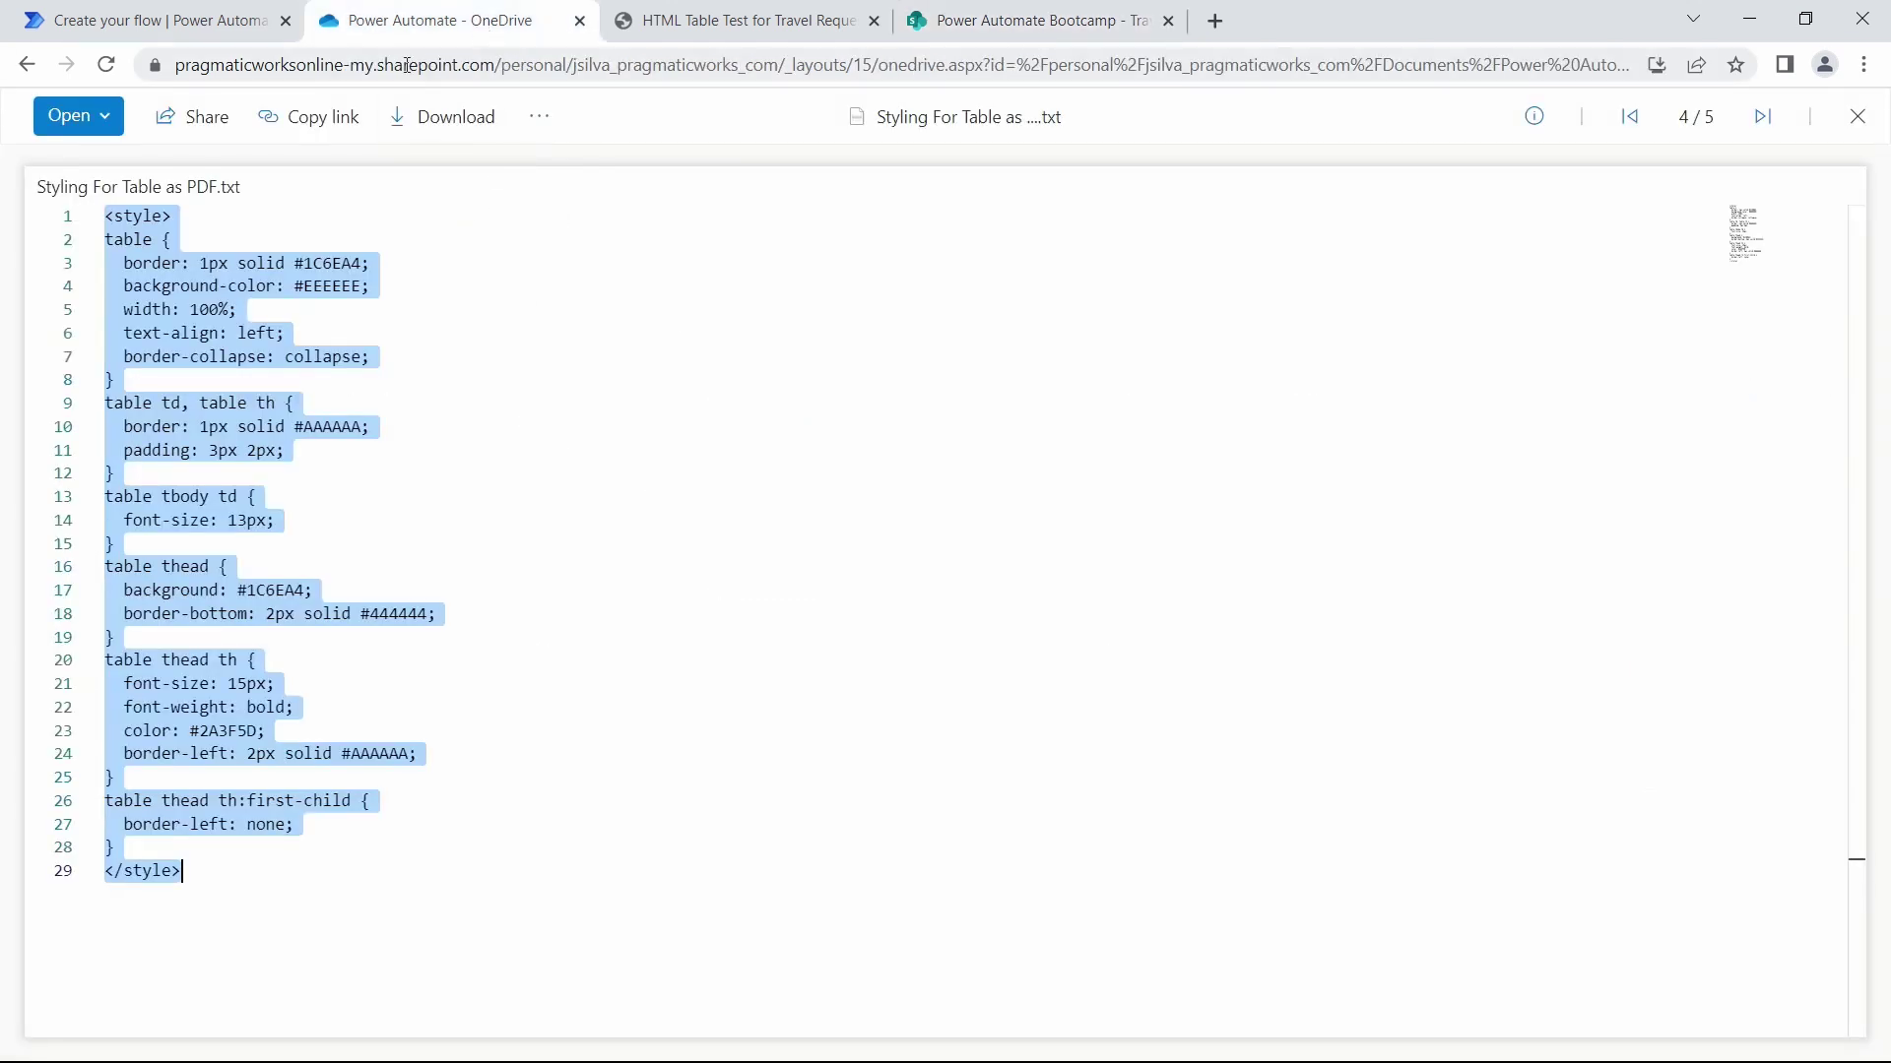
{"action": "left_click", "coordinate": [27, 64]}
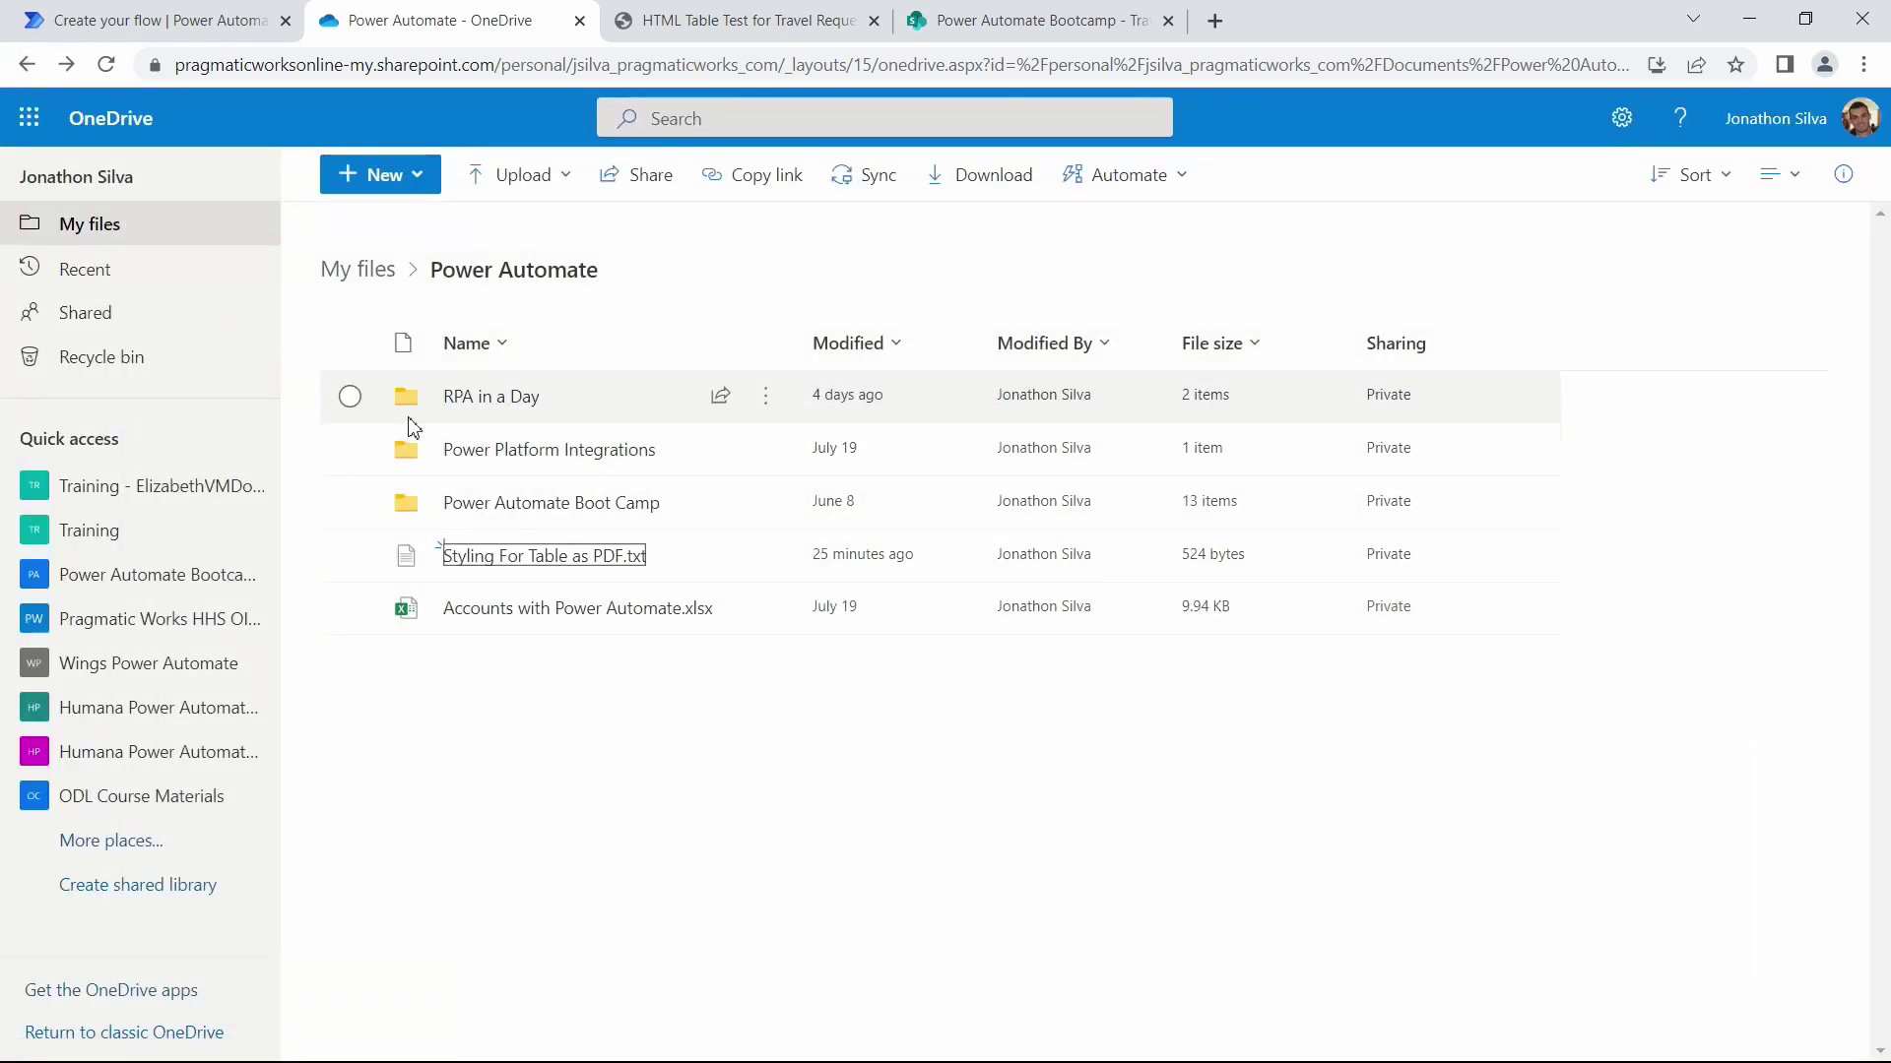
{"action": "left_click", "coordinate": [163, 21]}
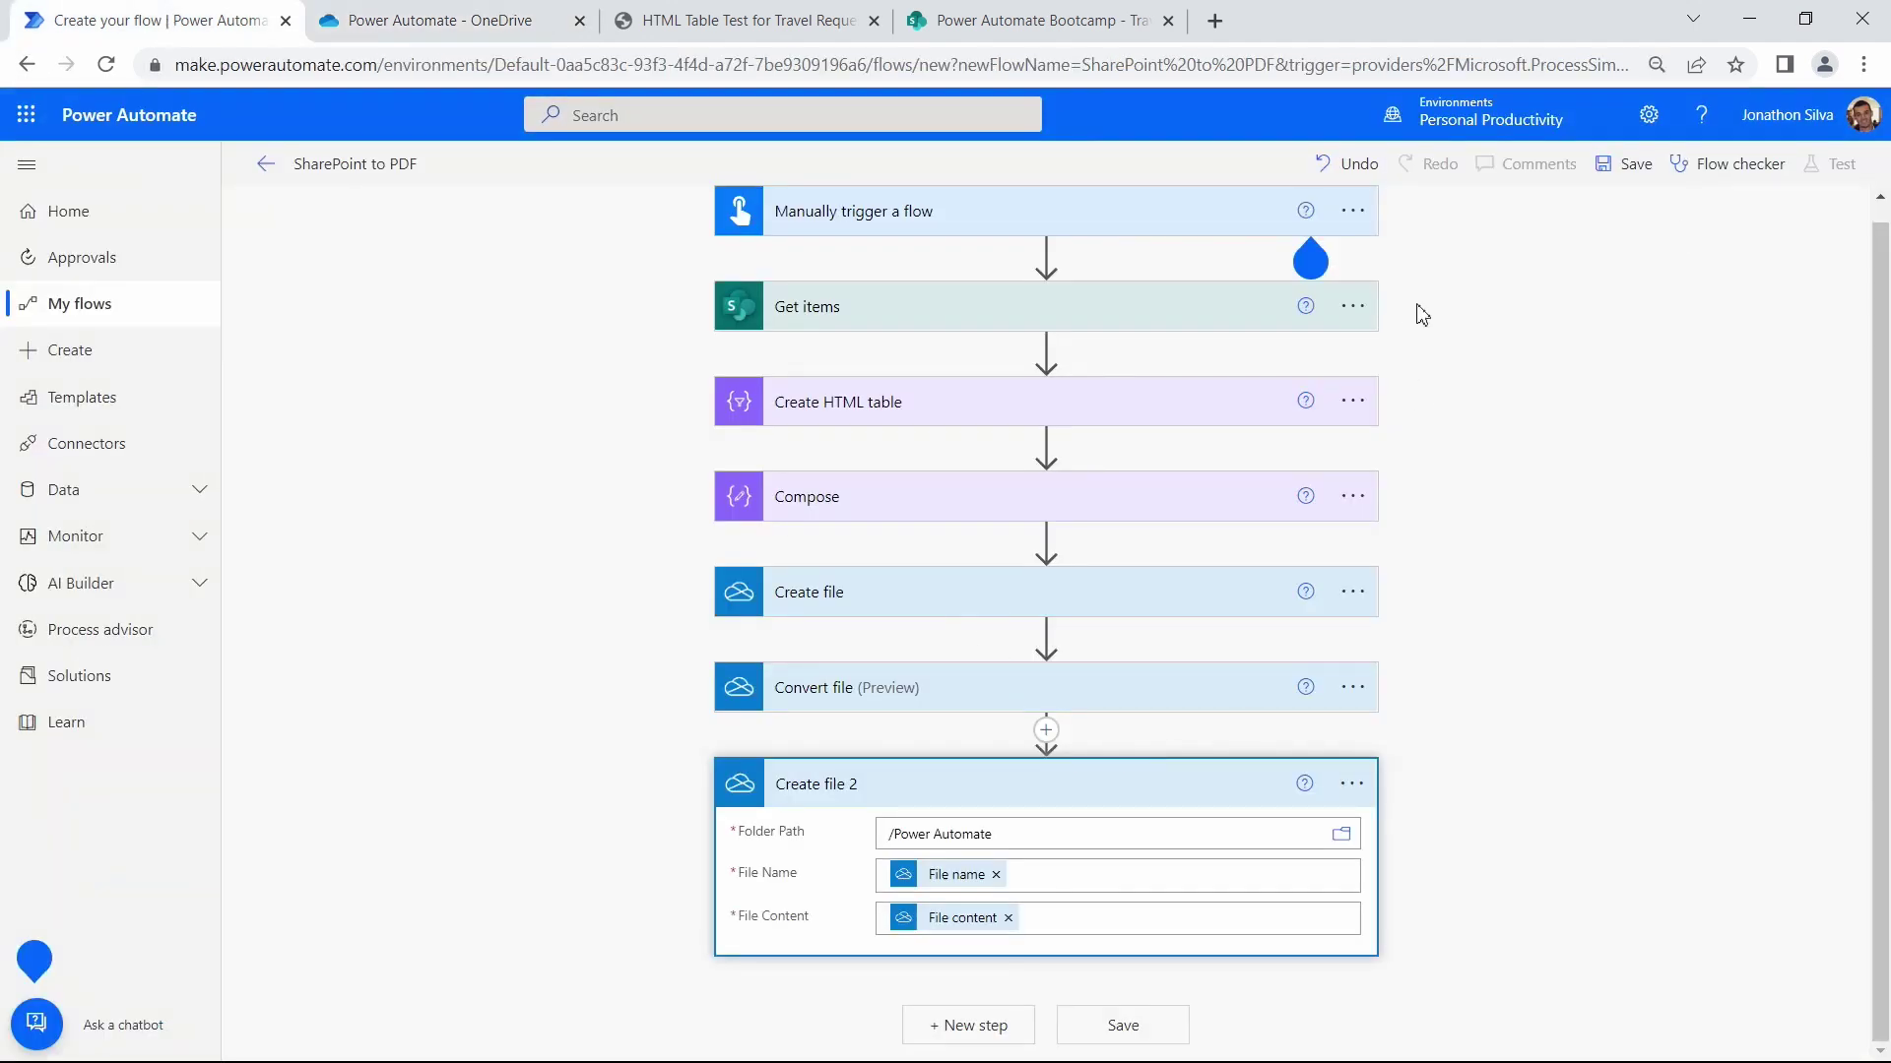
Save the flow, close the HTML Table Test browser page and return to the flow editor
{"action": "left_click", "coordinate": [1627, 163]}
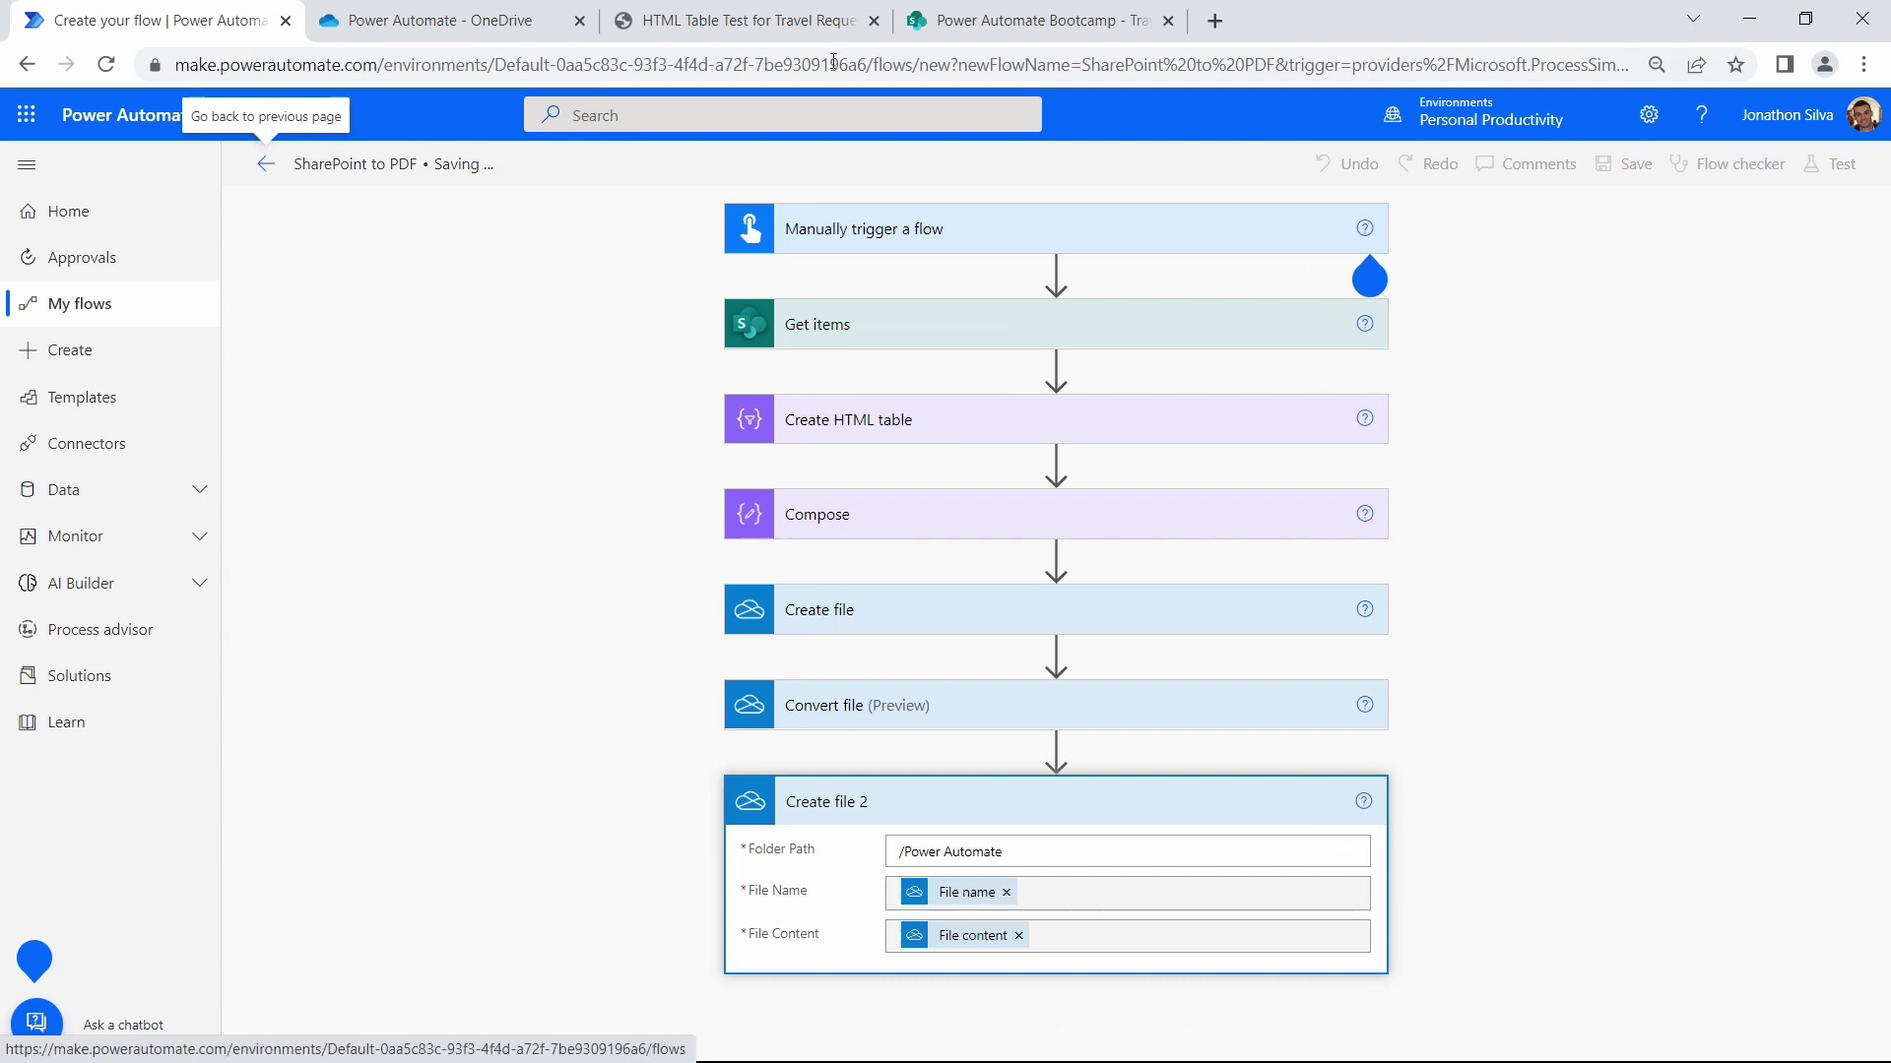
{"action": "left_click", "coordinate": [836, 24]}
{"action": "left_click", "coordinate": [873, 21]}
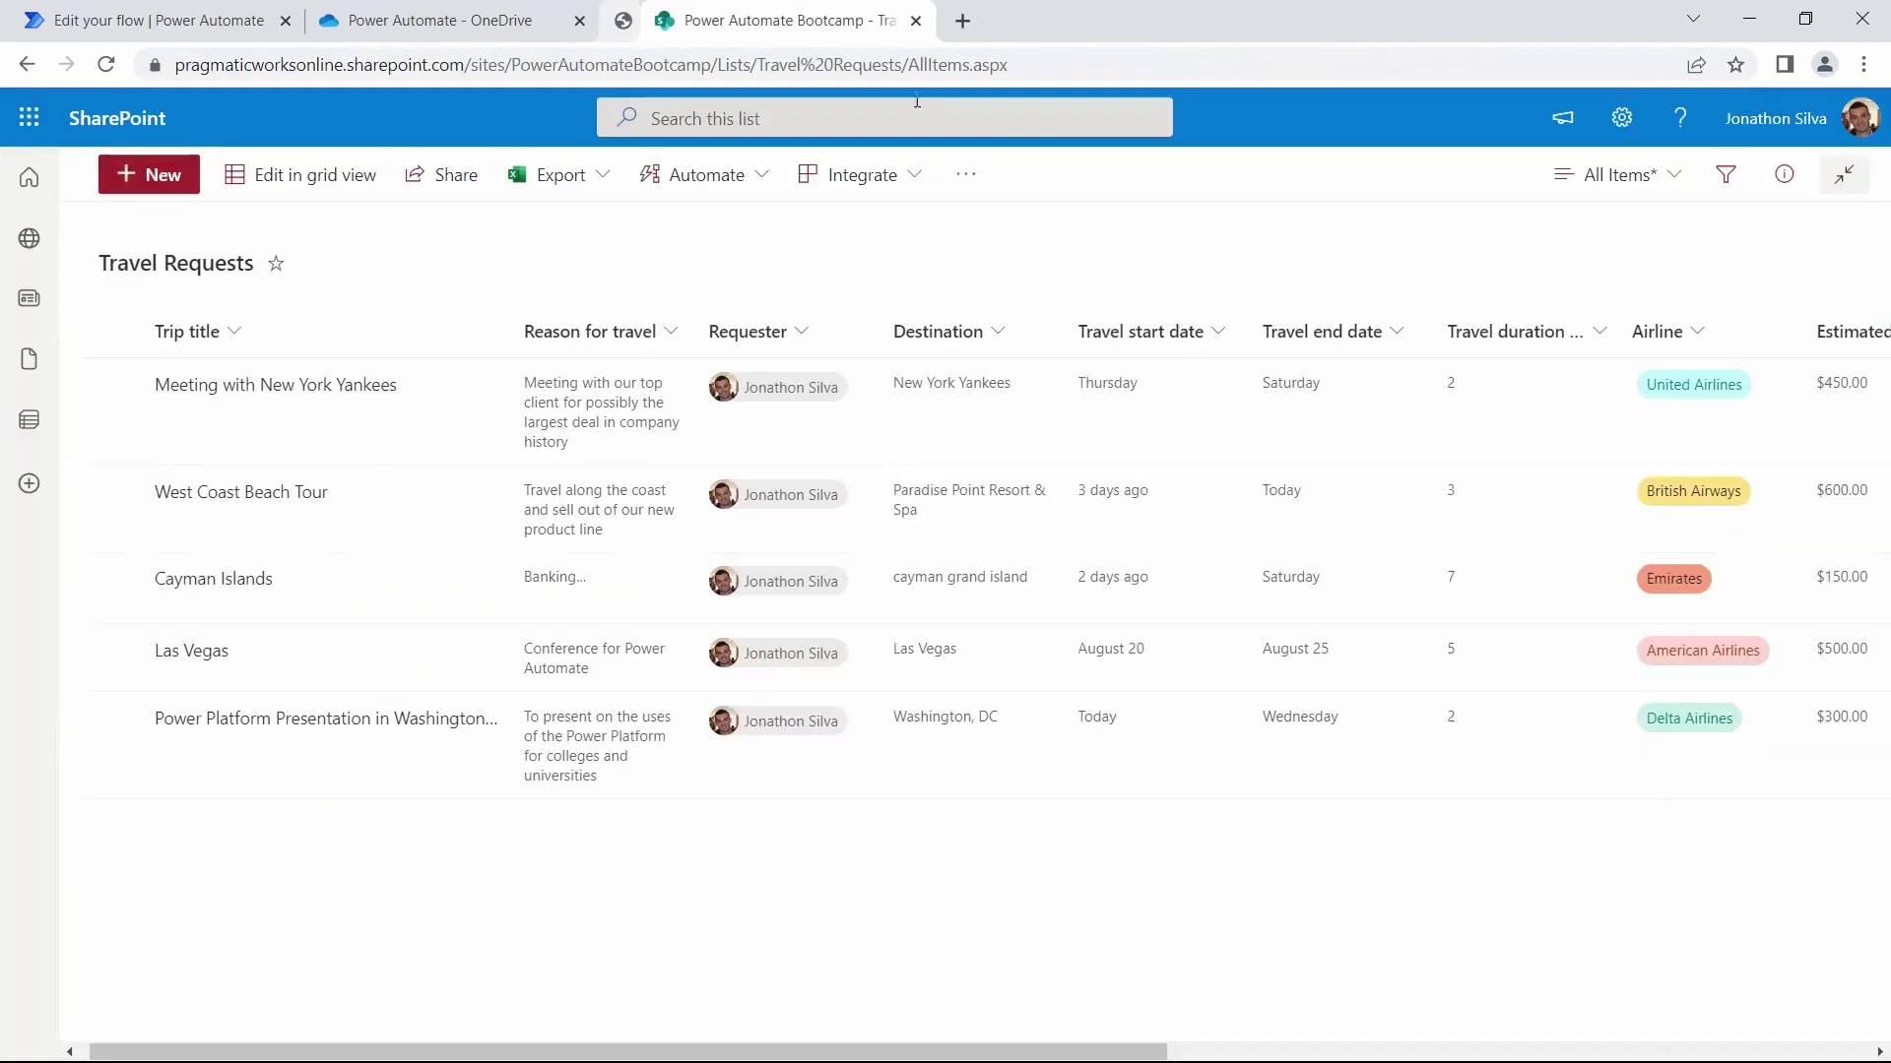
{"action": "left_click", "coordinate": [112, 21]}
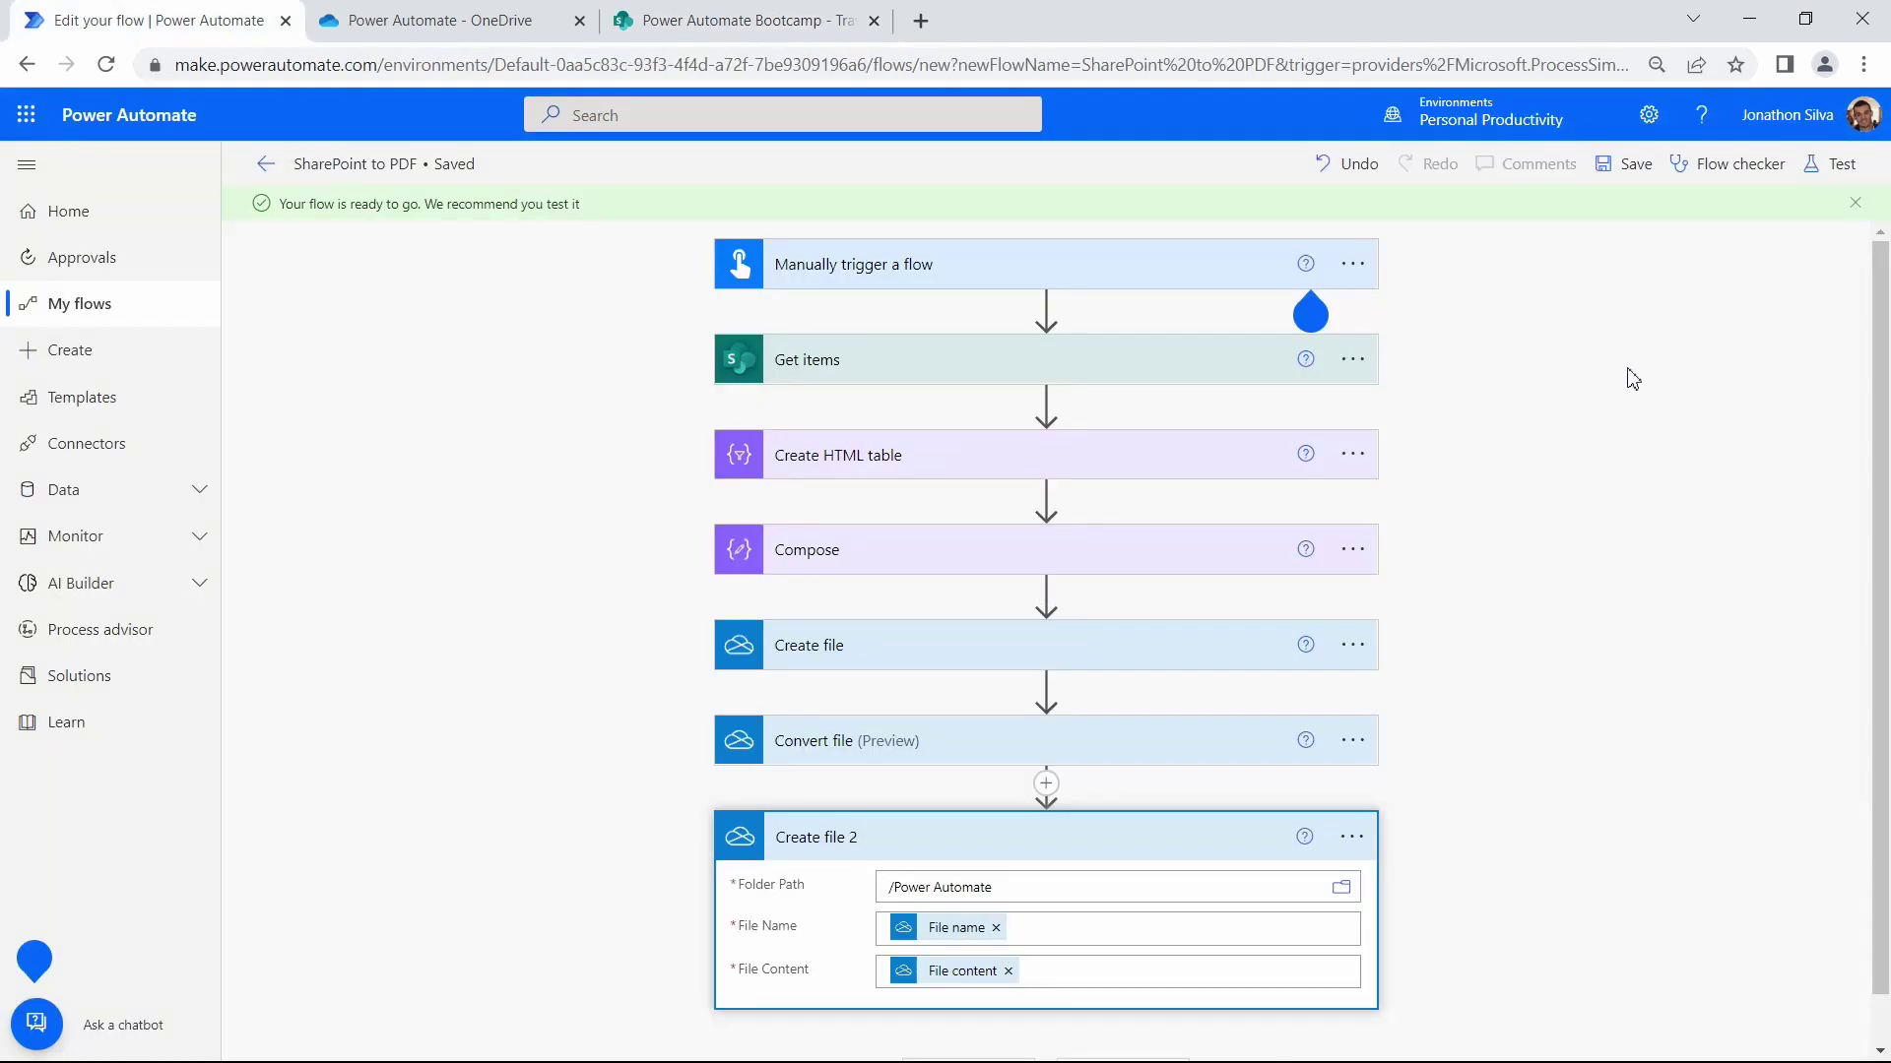
Run a manual test of the SharePoint to PDF flow using the SharePoint and OneDrive for Business connections
{"action": "left_click", "coordinate": [1824, 182]}
{"action": "left_click", "coordinate": [1556, 226]}
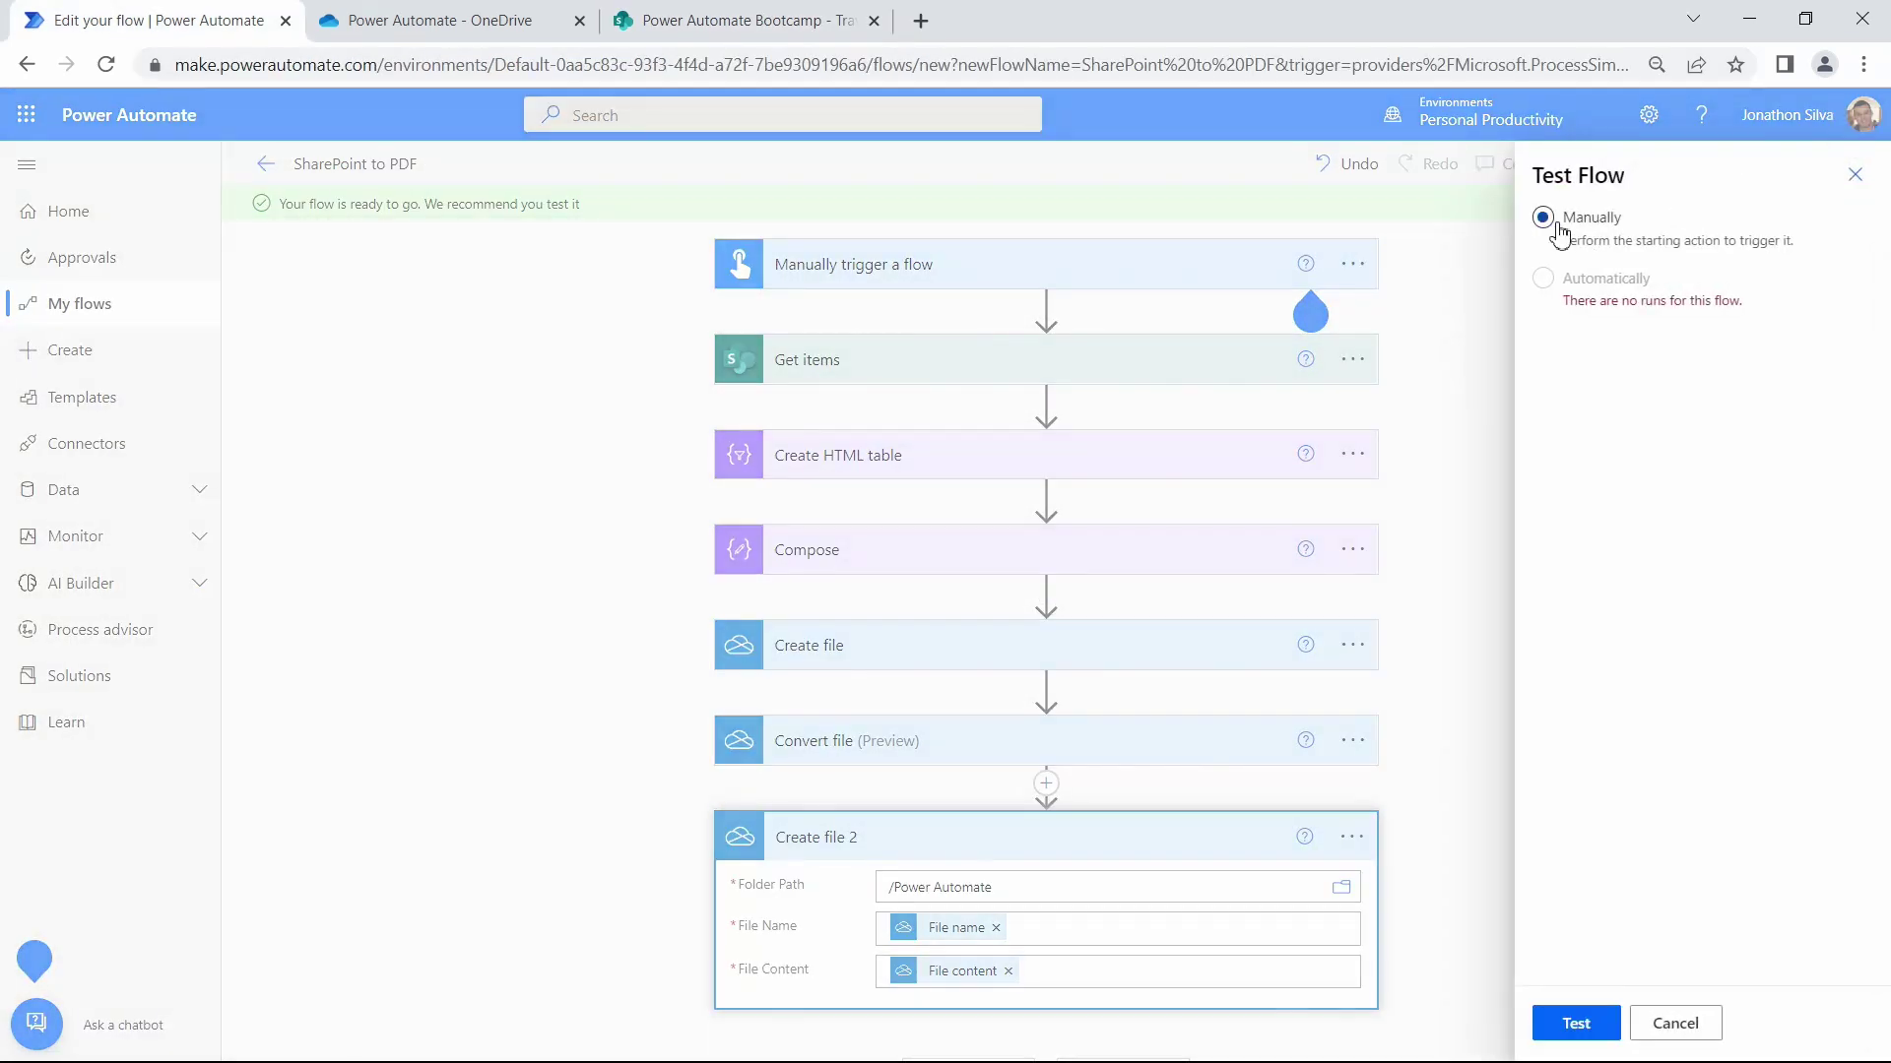
{"action": "left_click", "coordinate": [1574, 1025]}
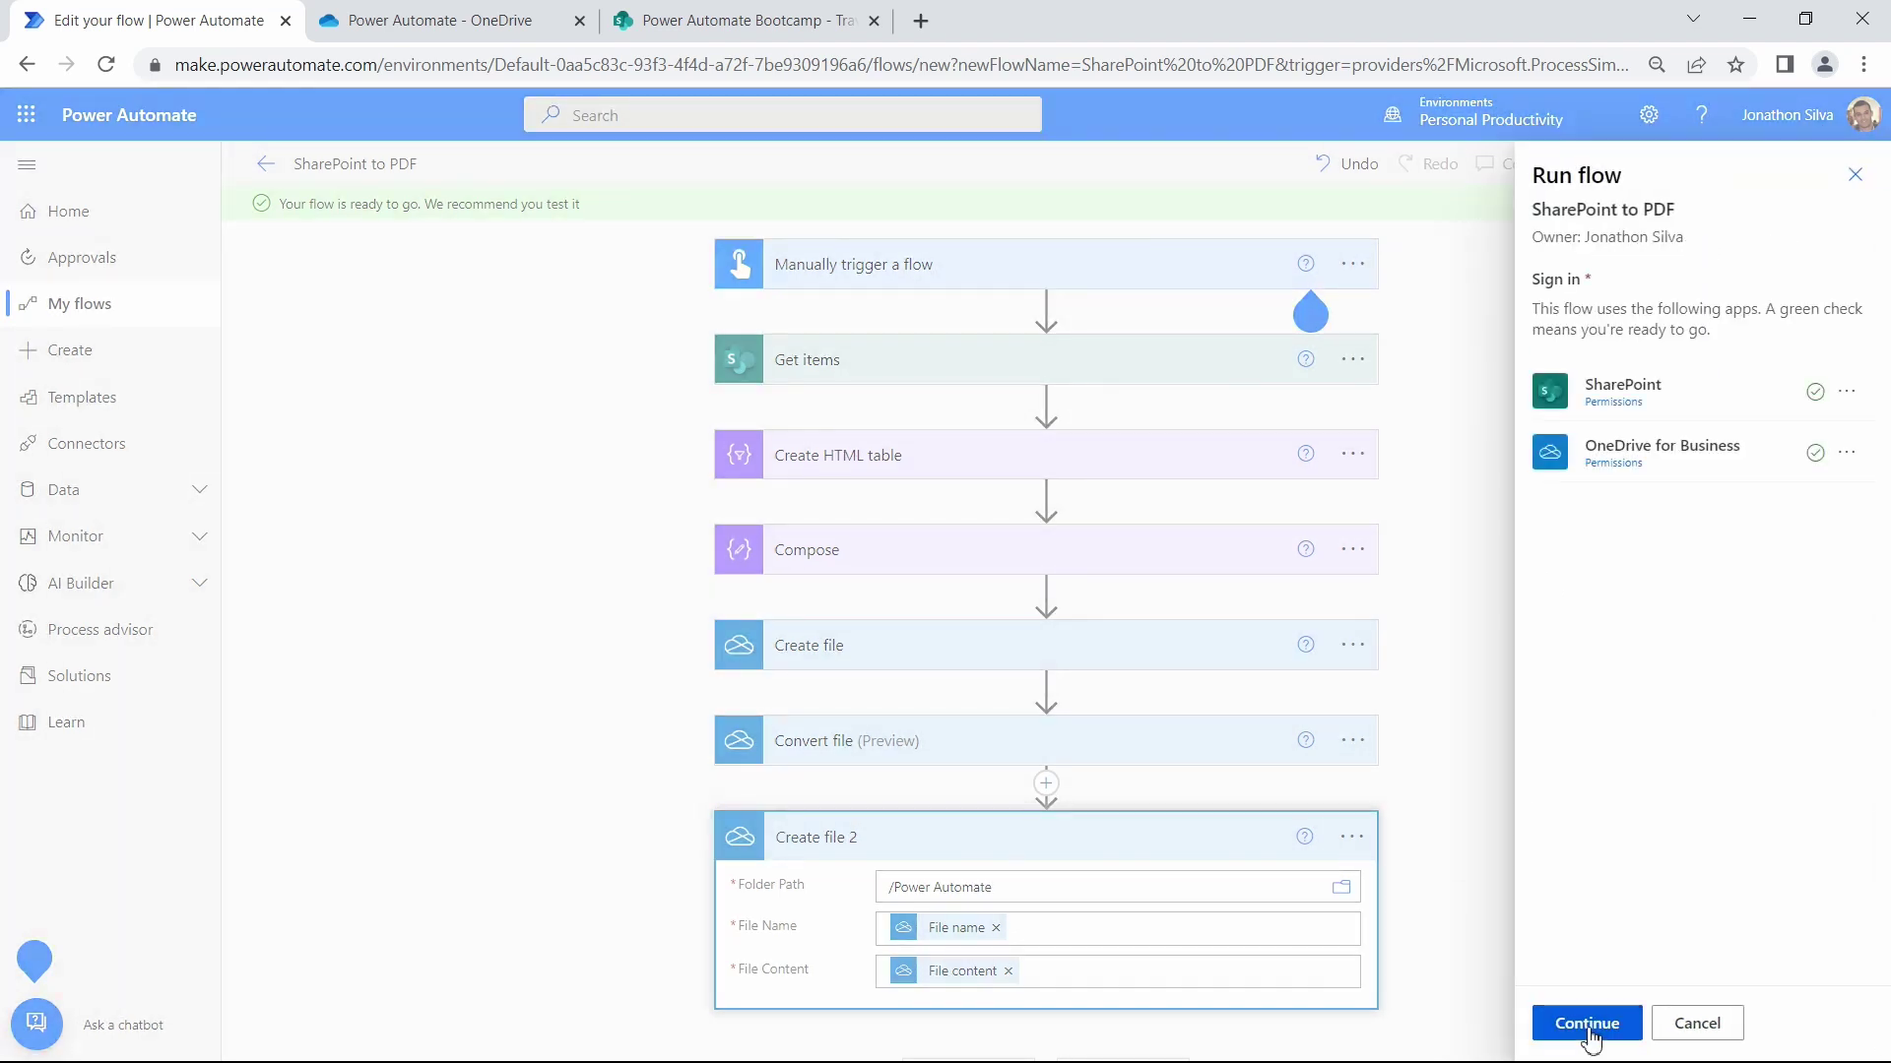
{"action": "left_click", "coordinate": [1587, 1025]}
{"action": "left_click", "coordinate": [1588, 1025]}
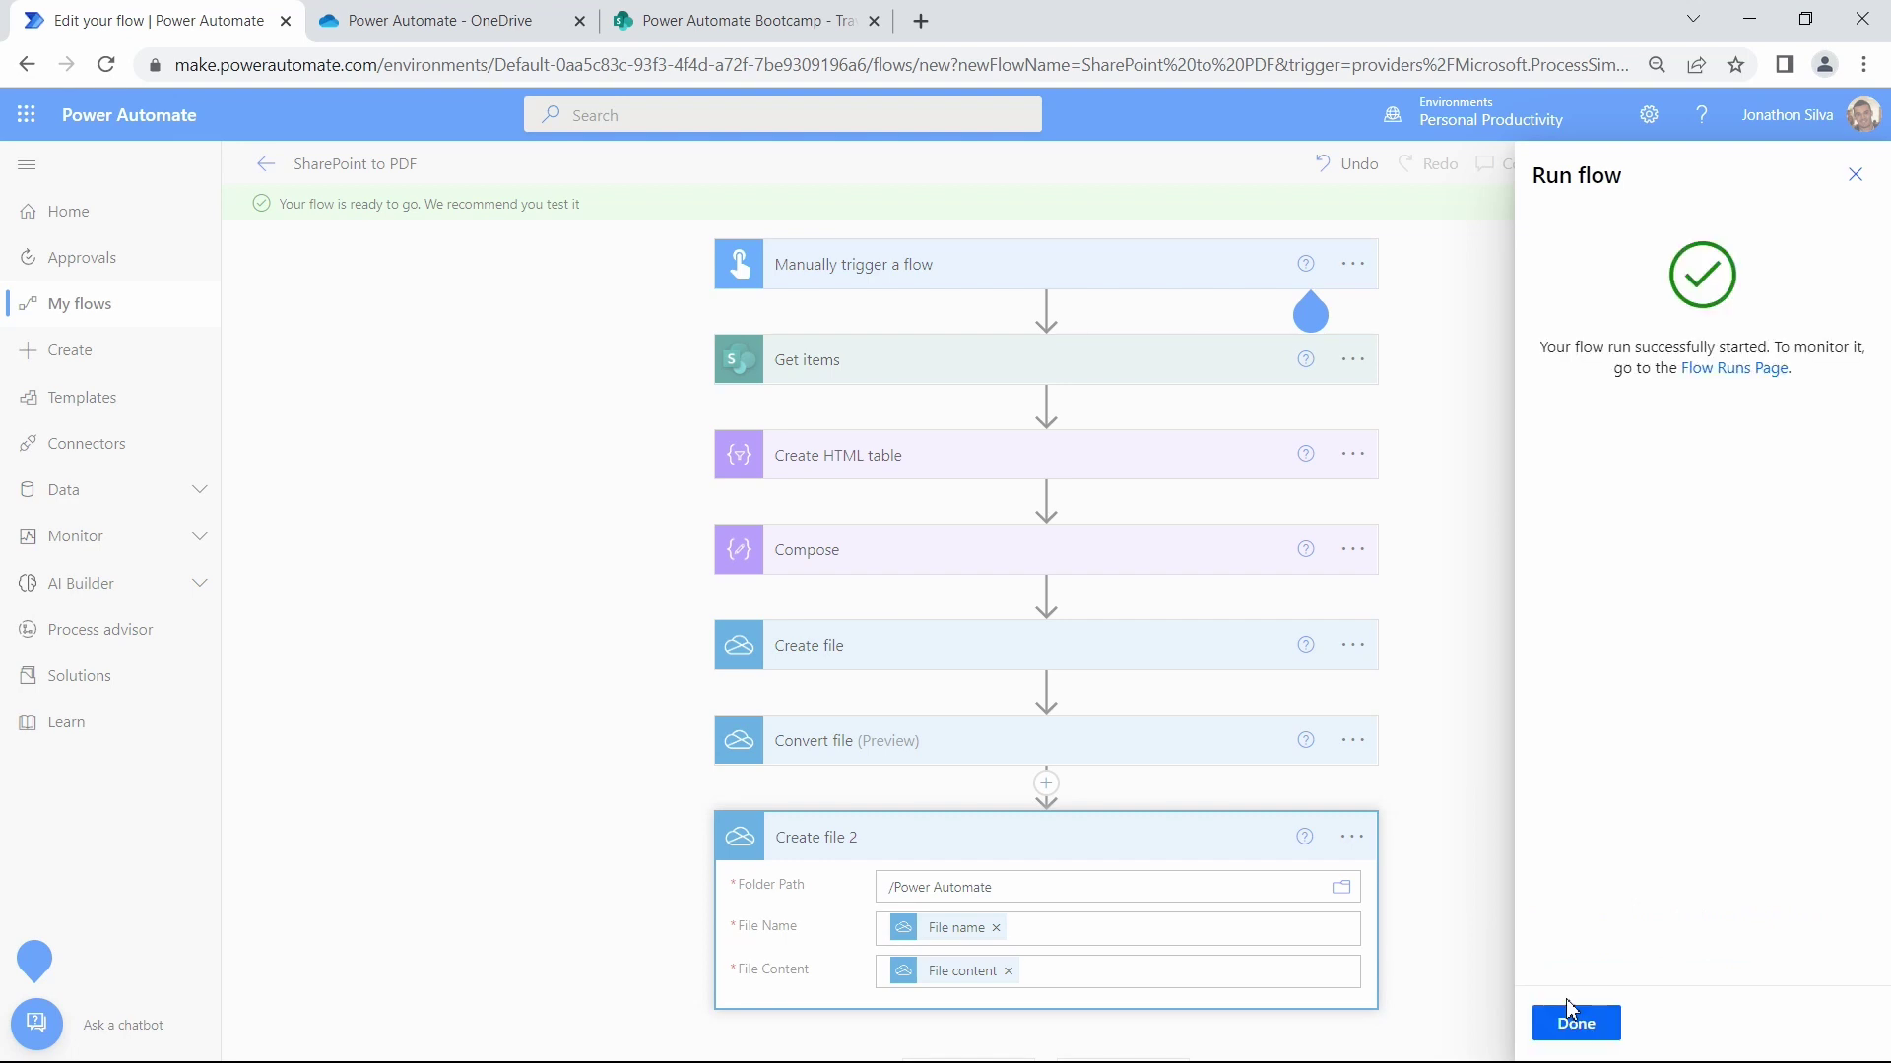
Dismiss the flow run confirmation and examine HTML Table with CSS Styling.pdf in OneDrive's Power Automate folder at 125% zoom
{"action": "left_click", "coordinate": [1577, 1020]}
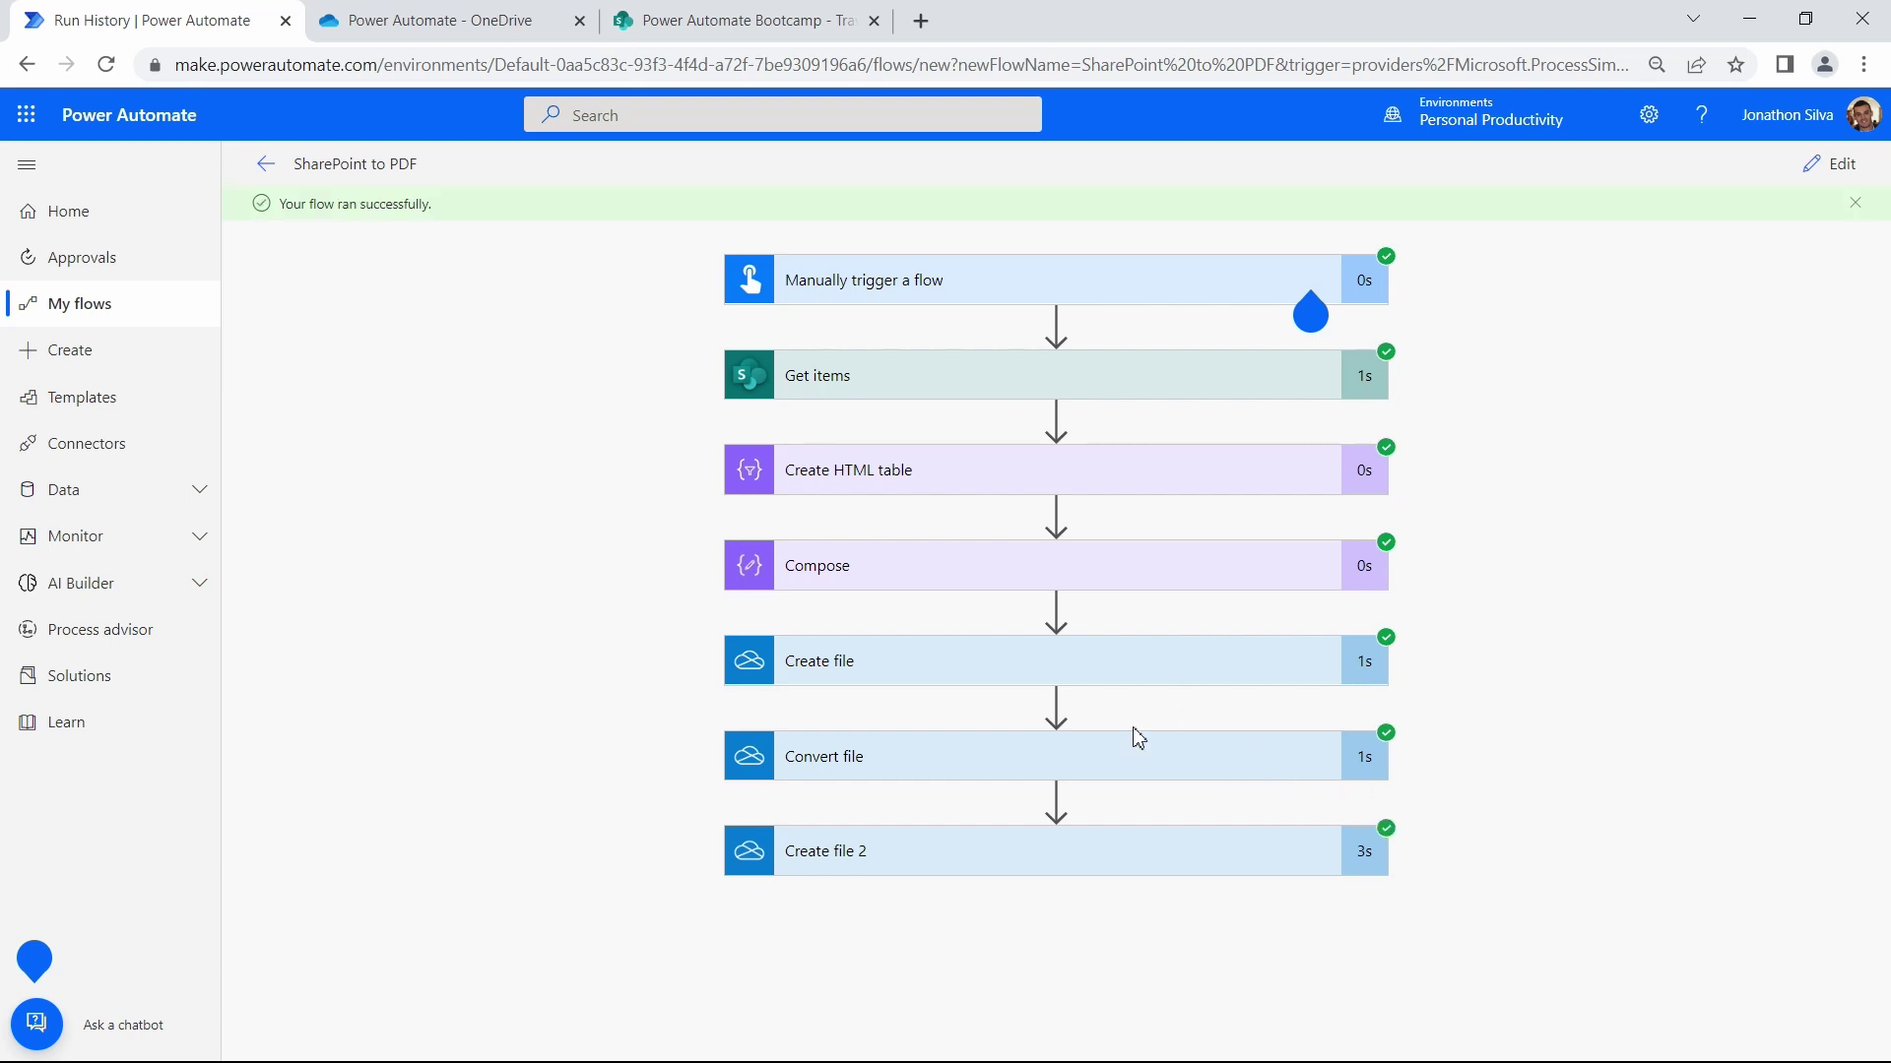
{"action": "left_click", "coordinate": [460, 31]}
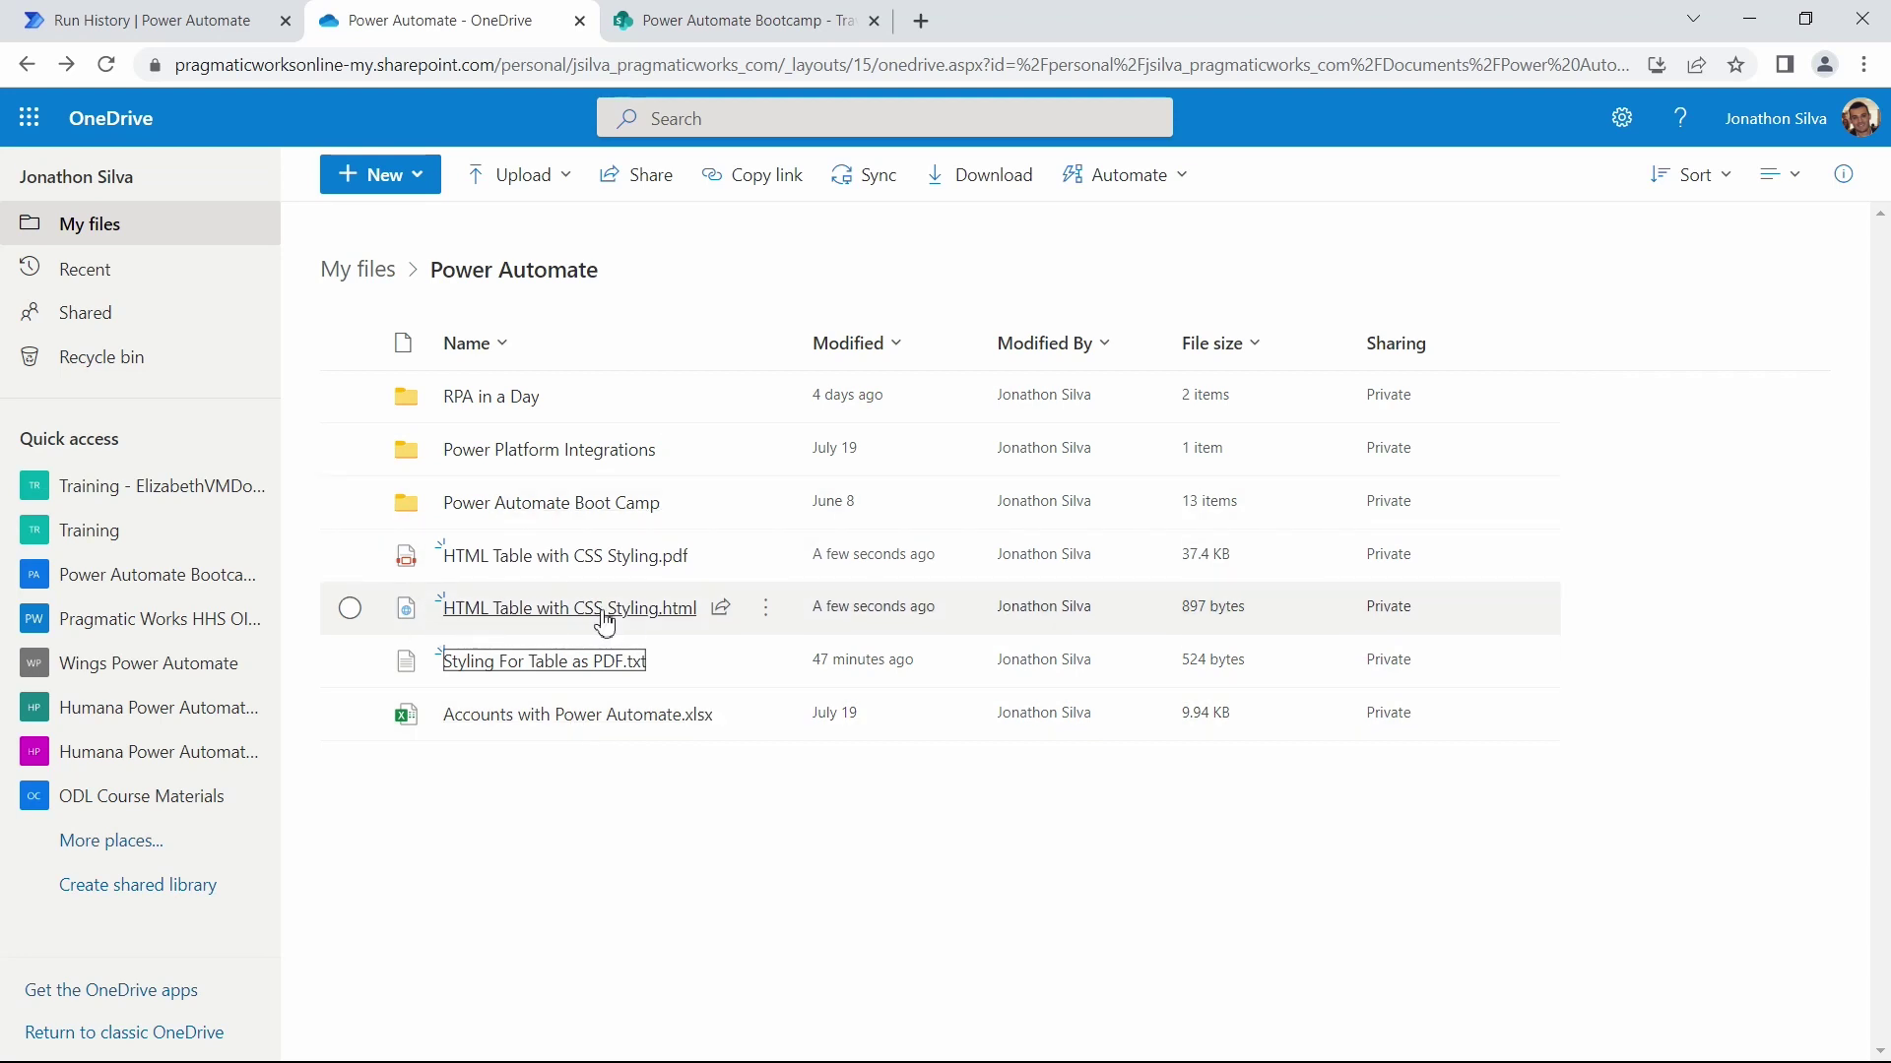
{"action": "mouse_move", "coordinate": [497, 573]}
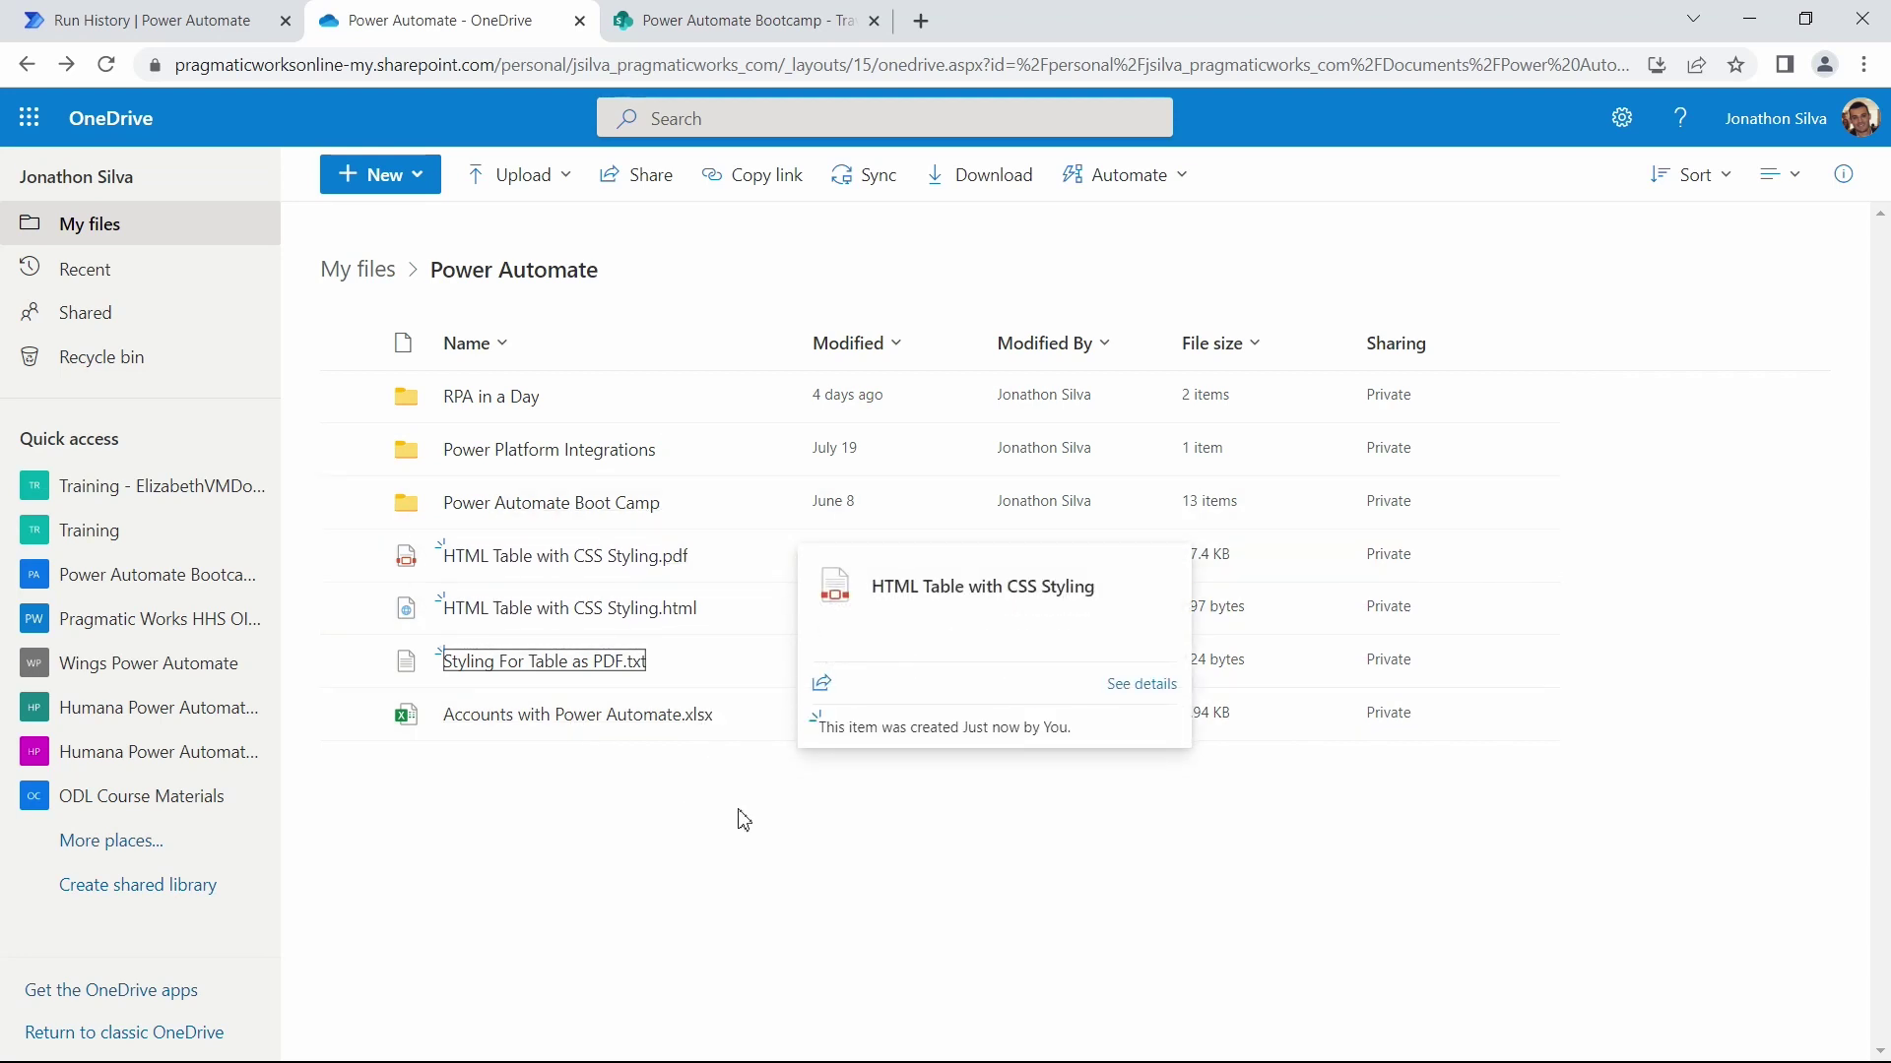
{"action": "left_click", "coordinate": [566, 557]}
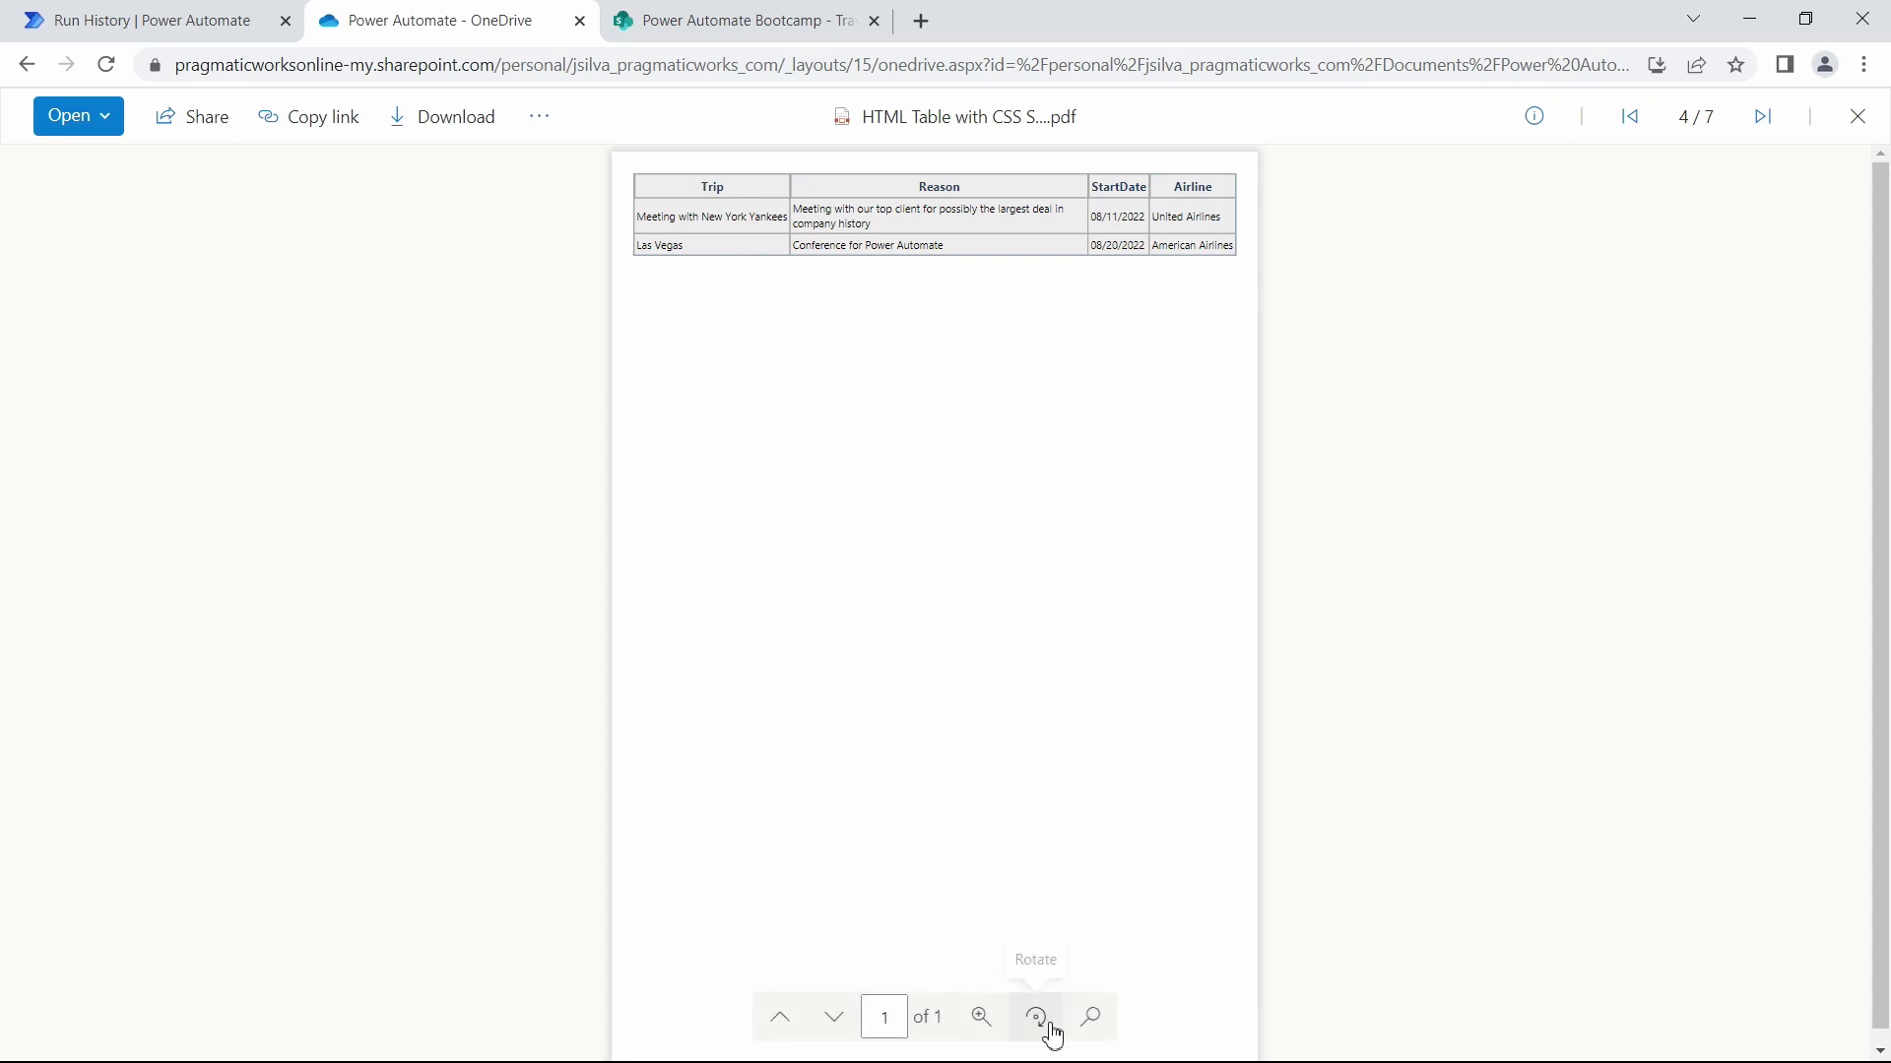
{"action": "left_click", "coordinate": [982, 1017]}
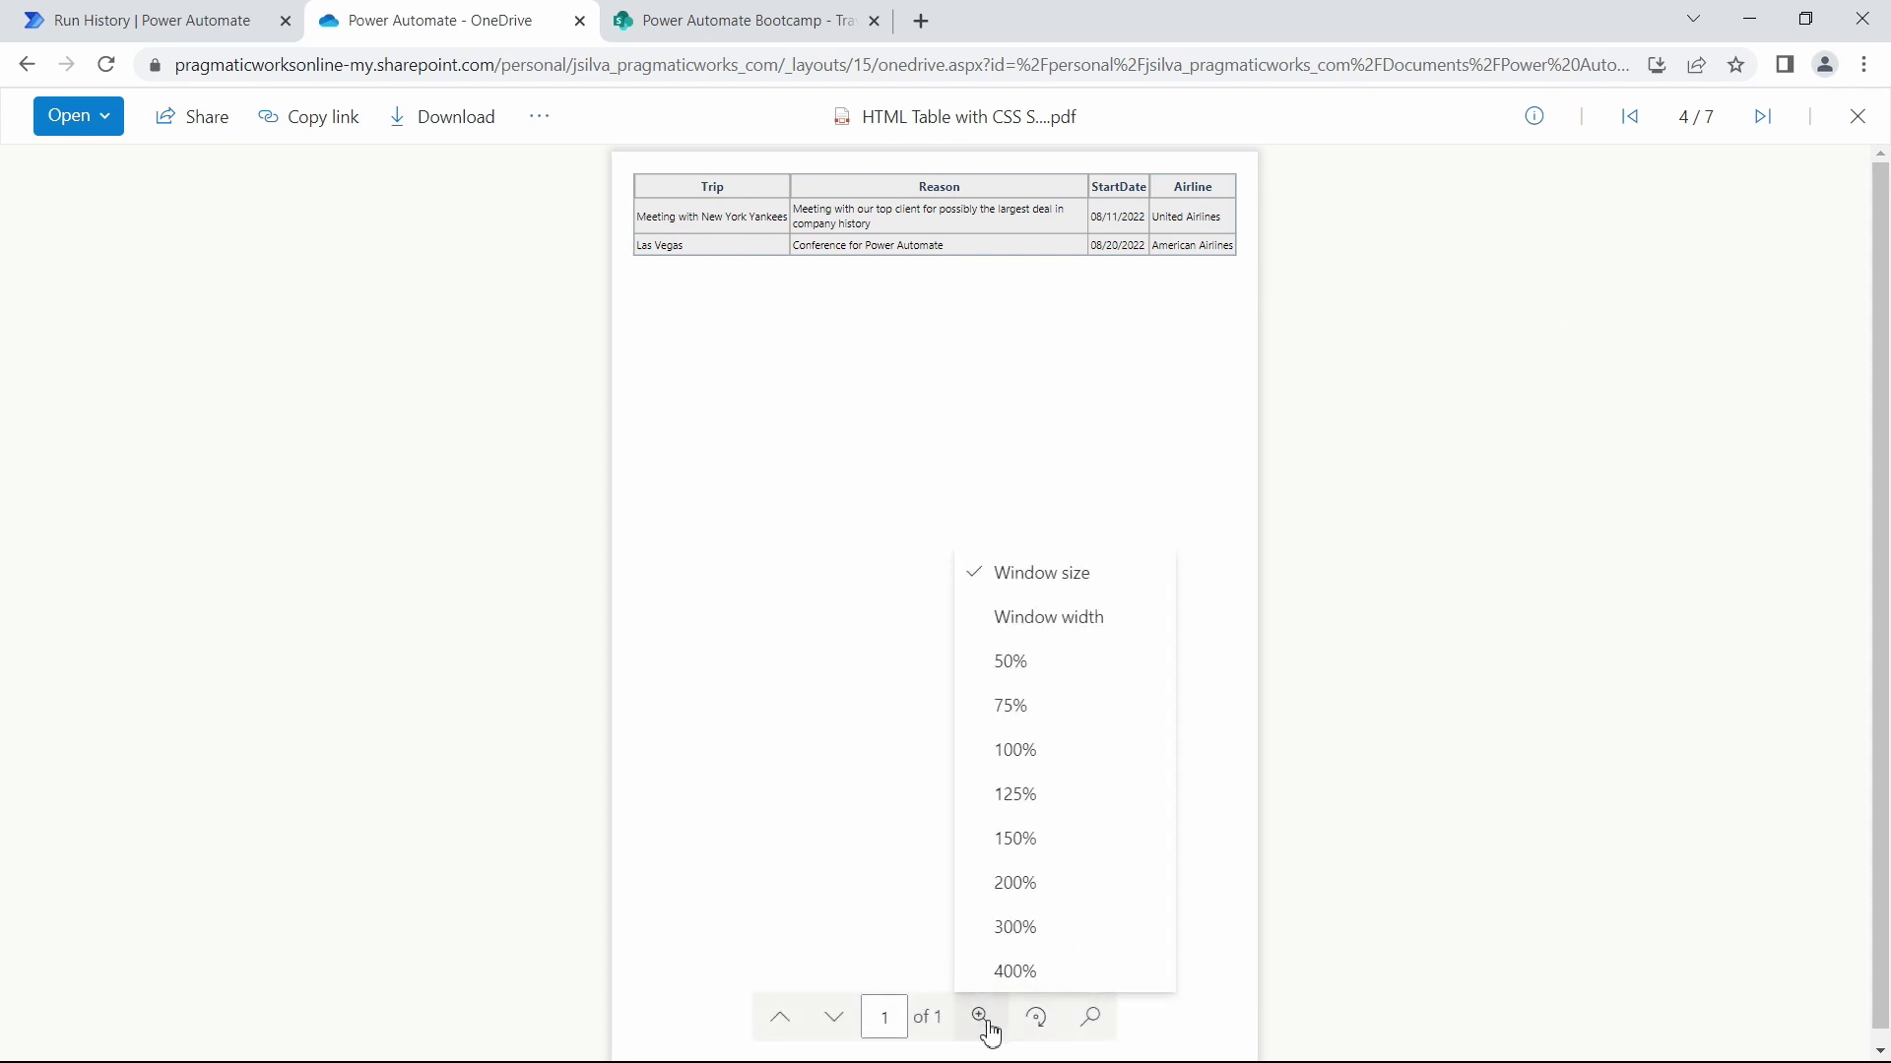
{"action": "left_click", "coordinate": [1019, 796]}
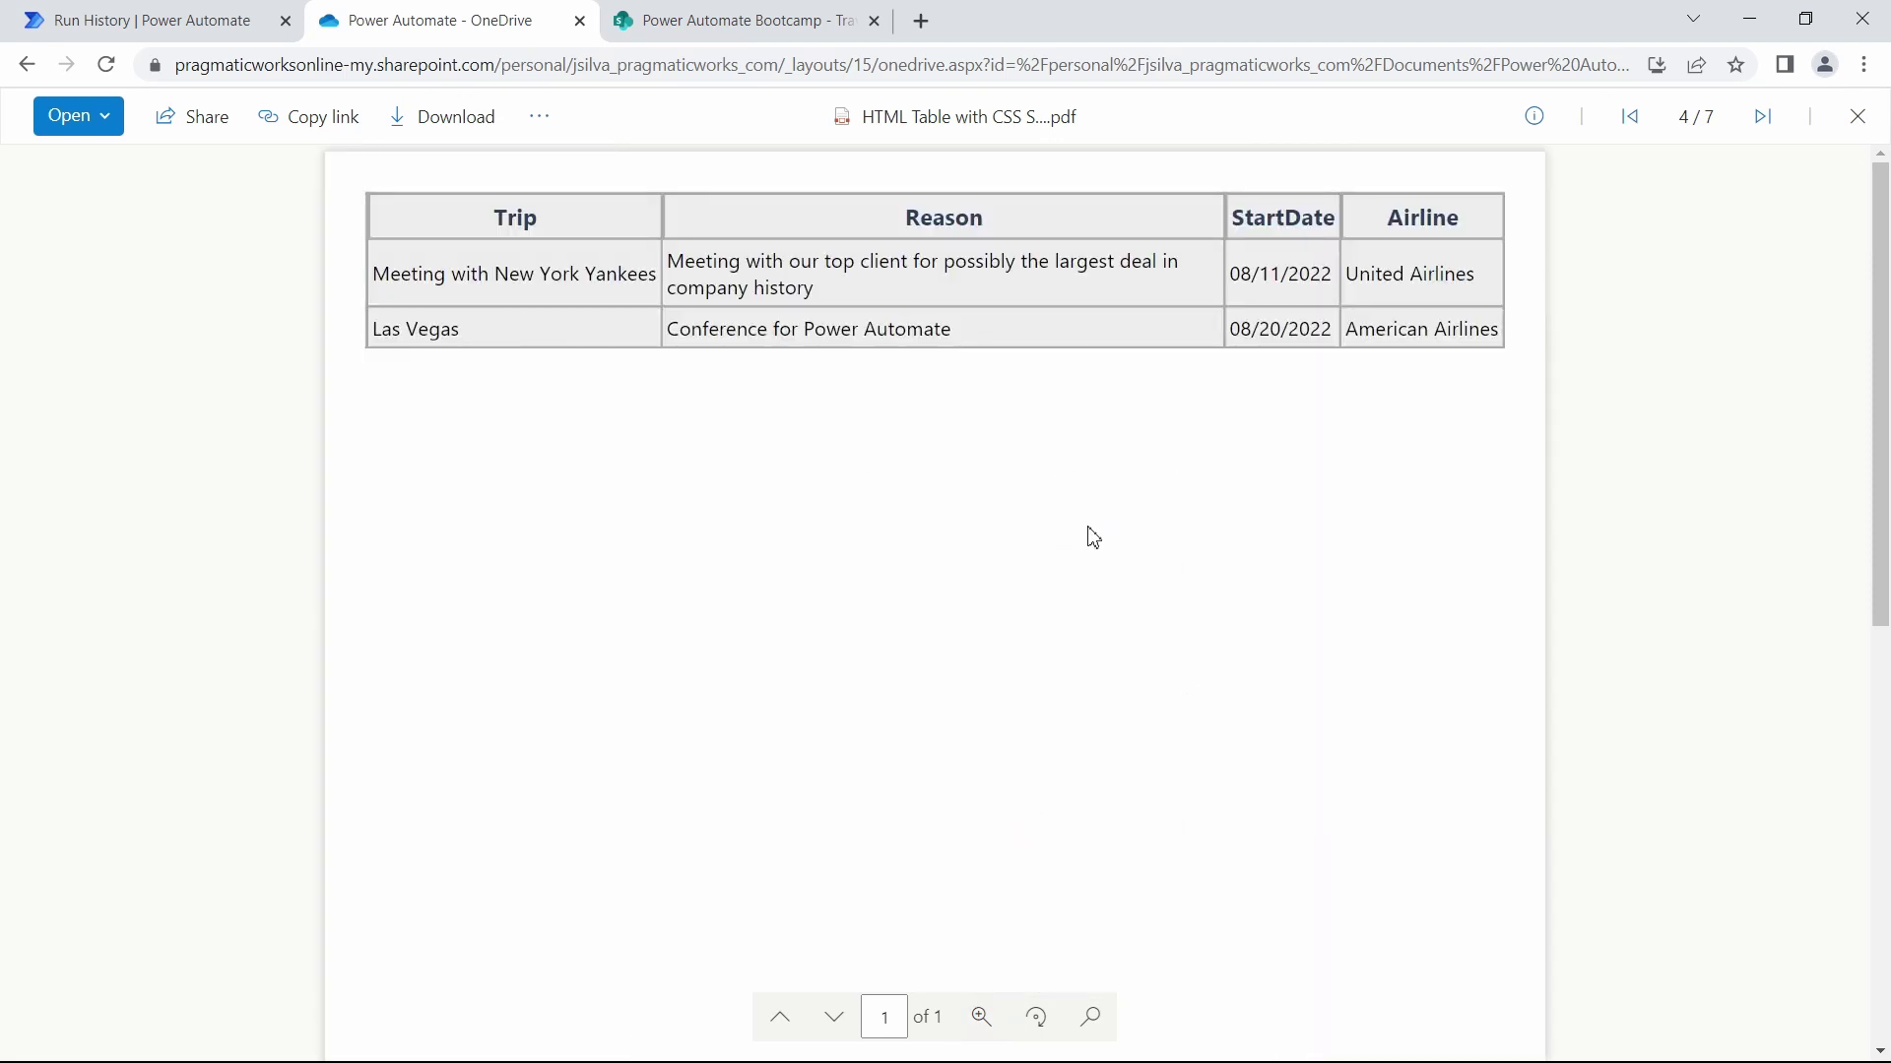